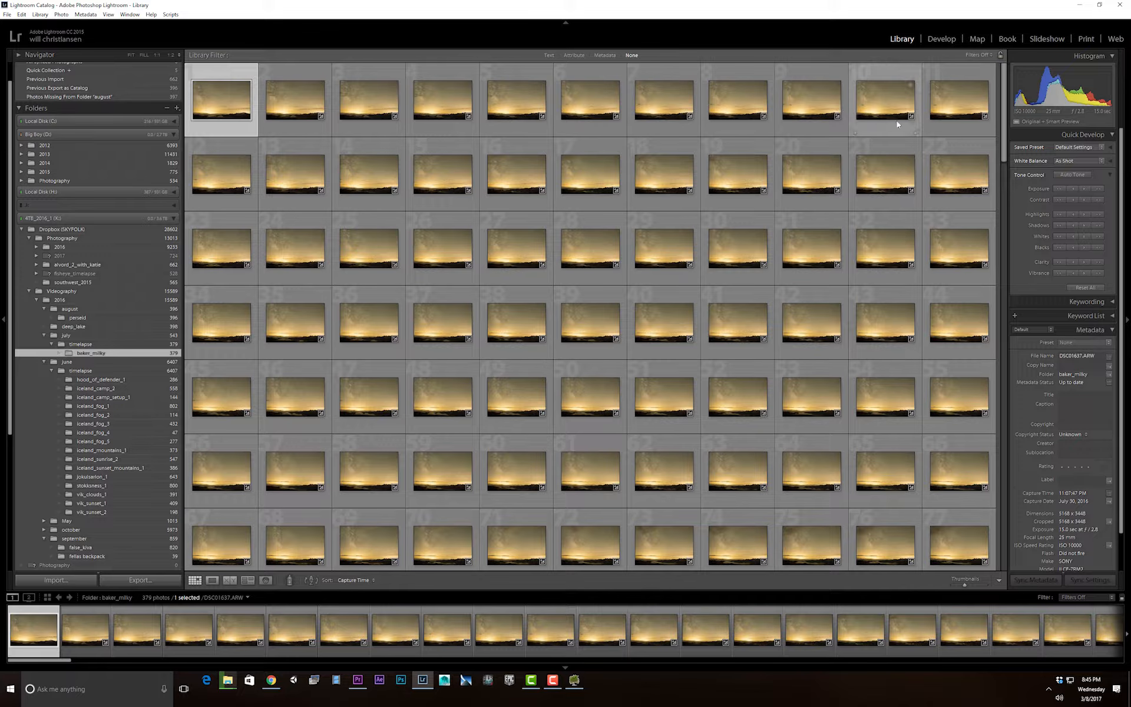
Step: Preview the first several photos of the baker_milky sequence one after another at full view
left_click_drag(1005, 88, 942, 80)
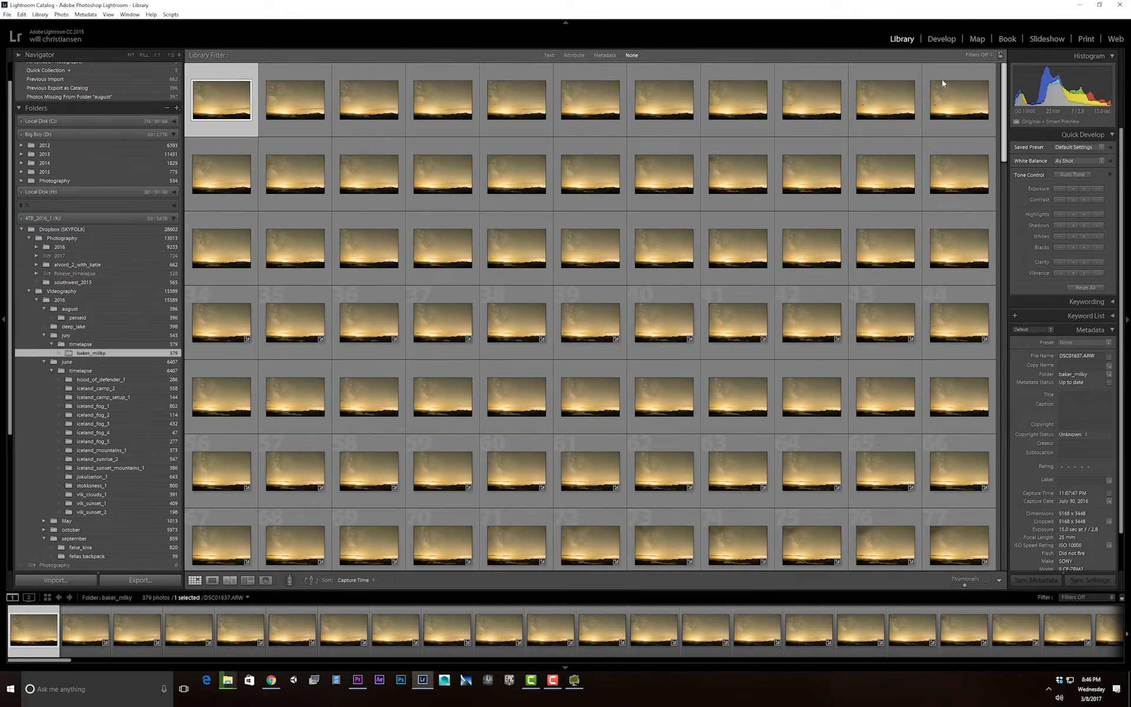
double_click(211, 104)
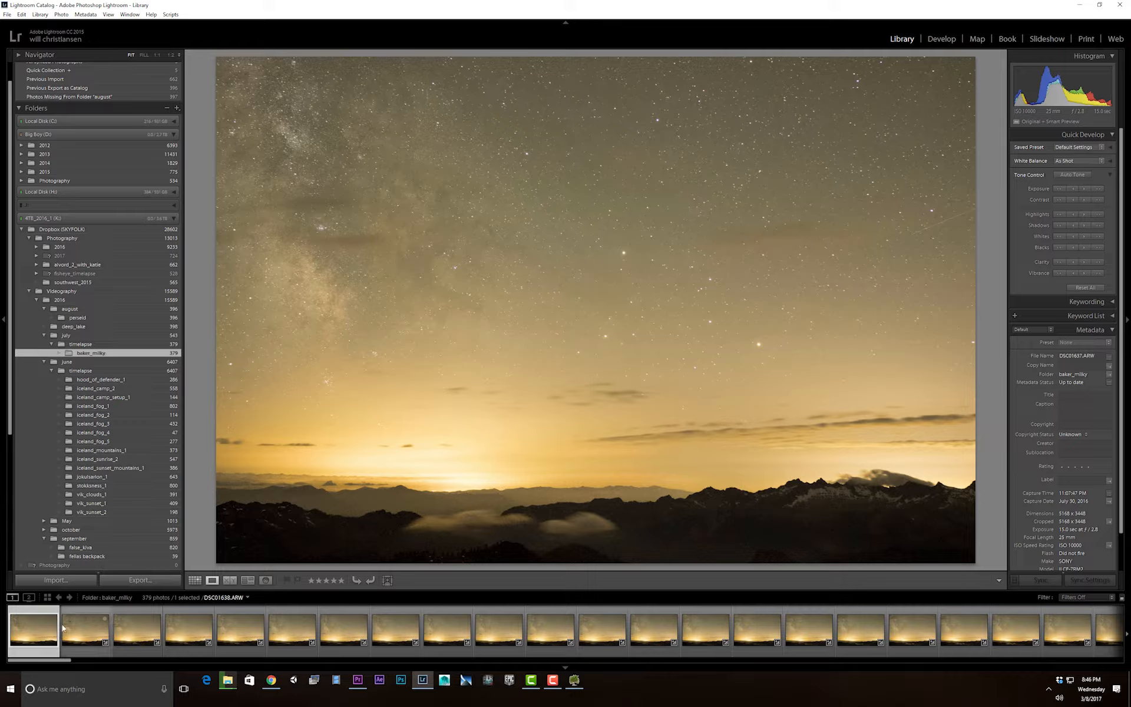
key("Right")
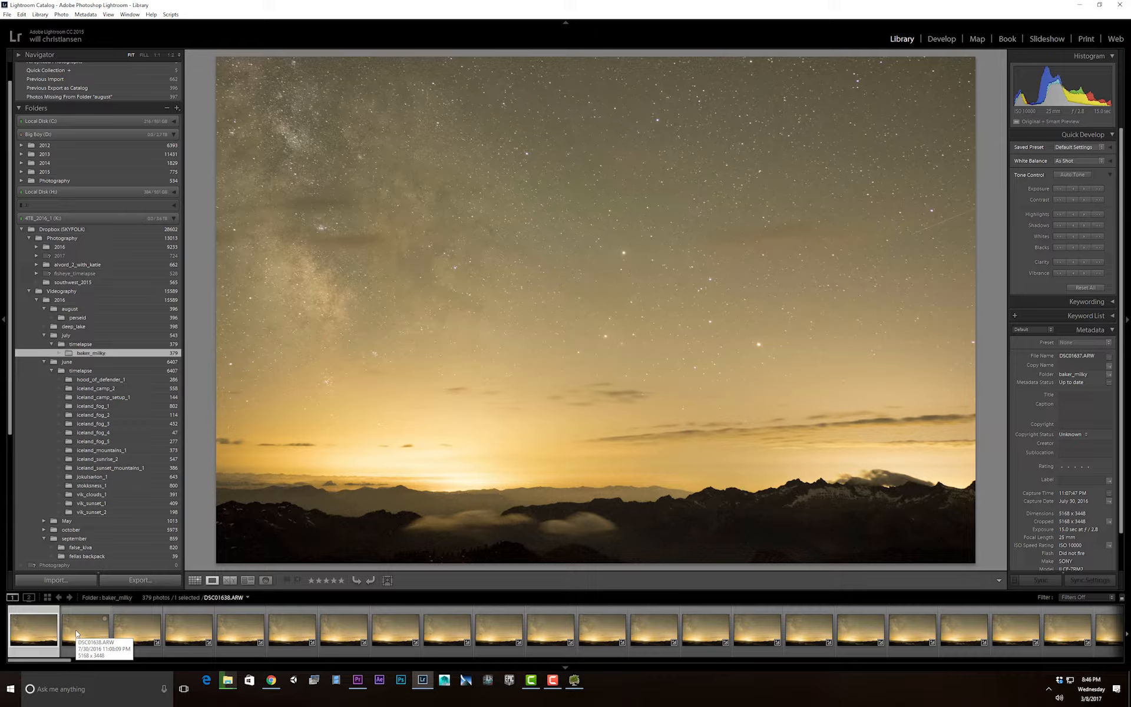
left_click(76, 630)
left_click(149, 632)
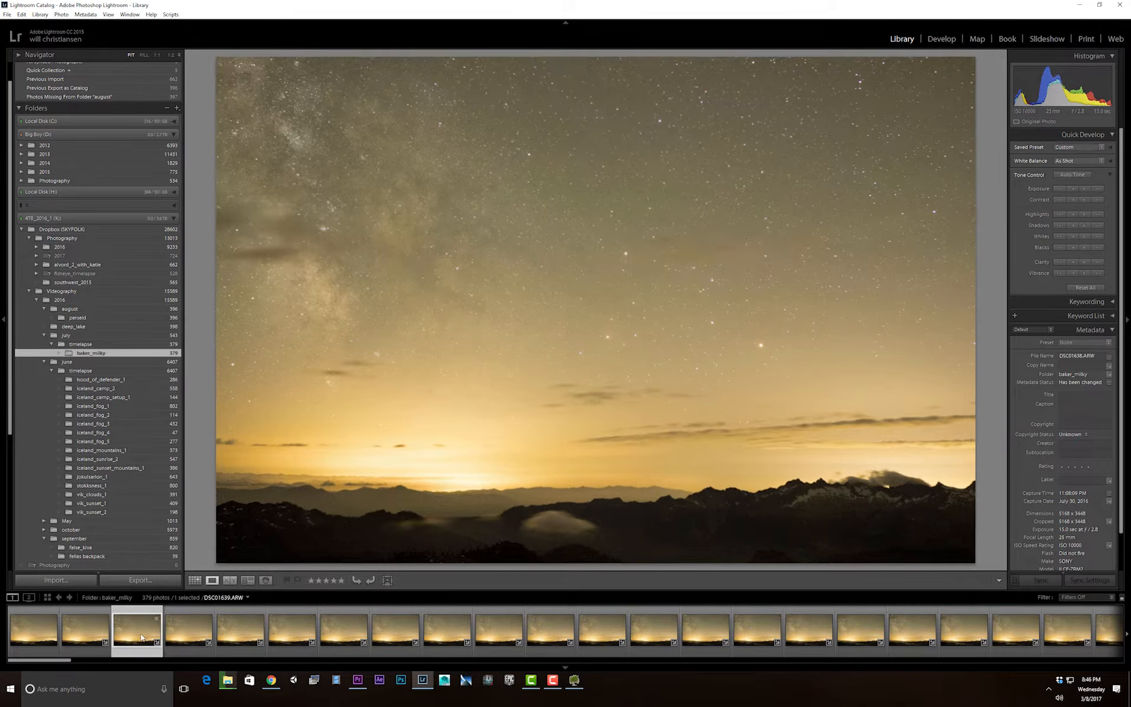
left_click(195, 631)
left_click(236, 633)
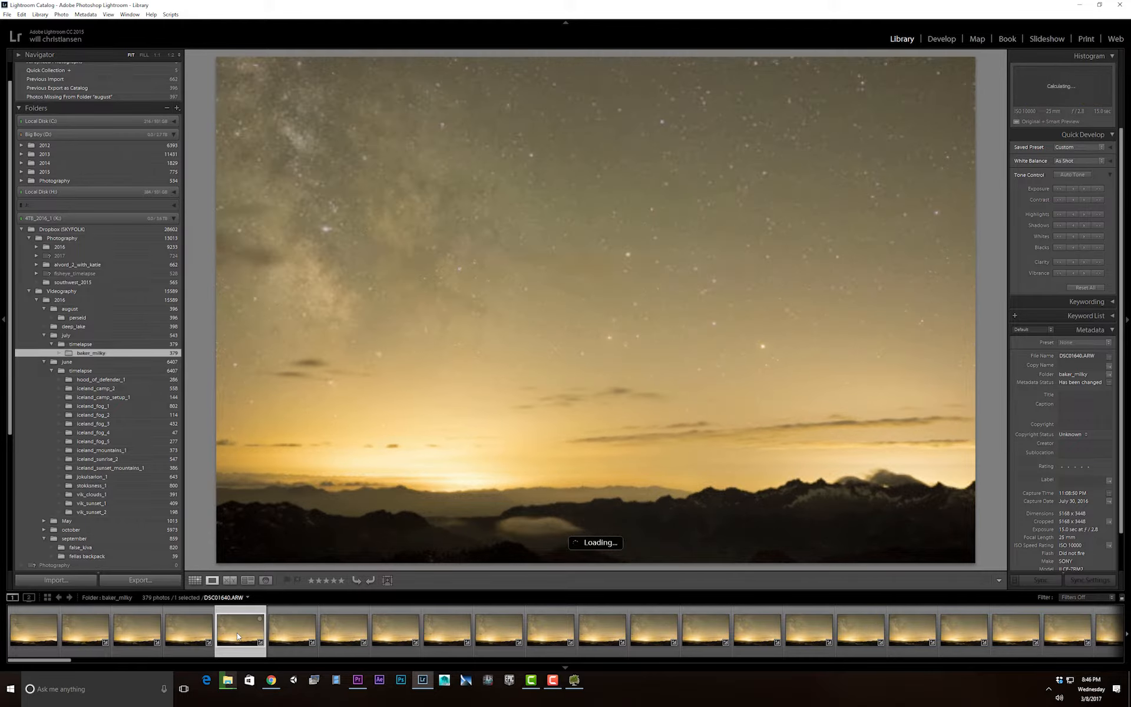
left_click(291, 631)
left_click(352, 630)
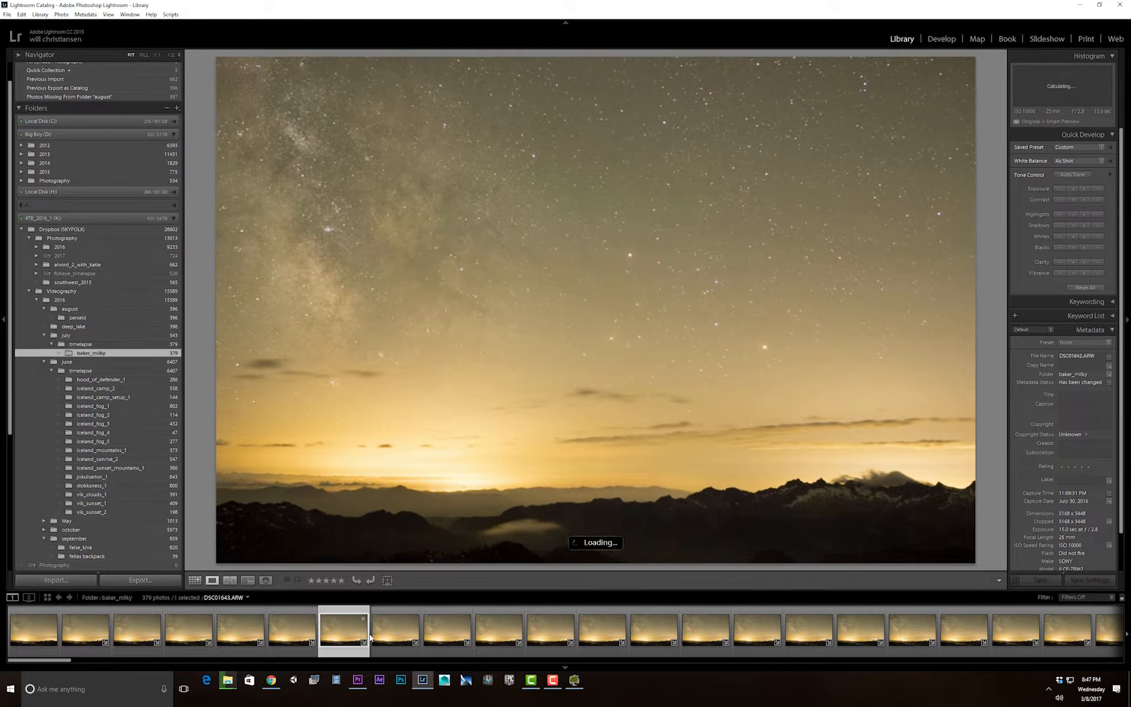
left_click(406, 641)
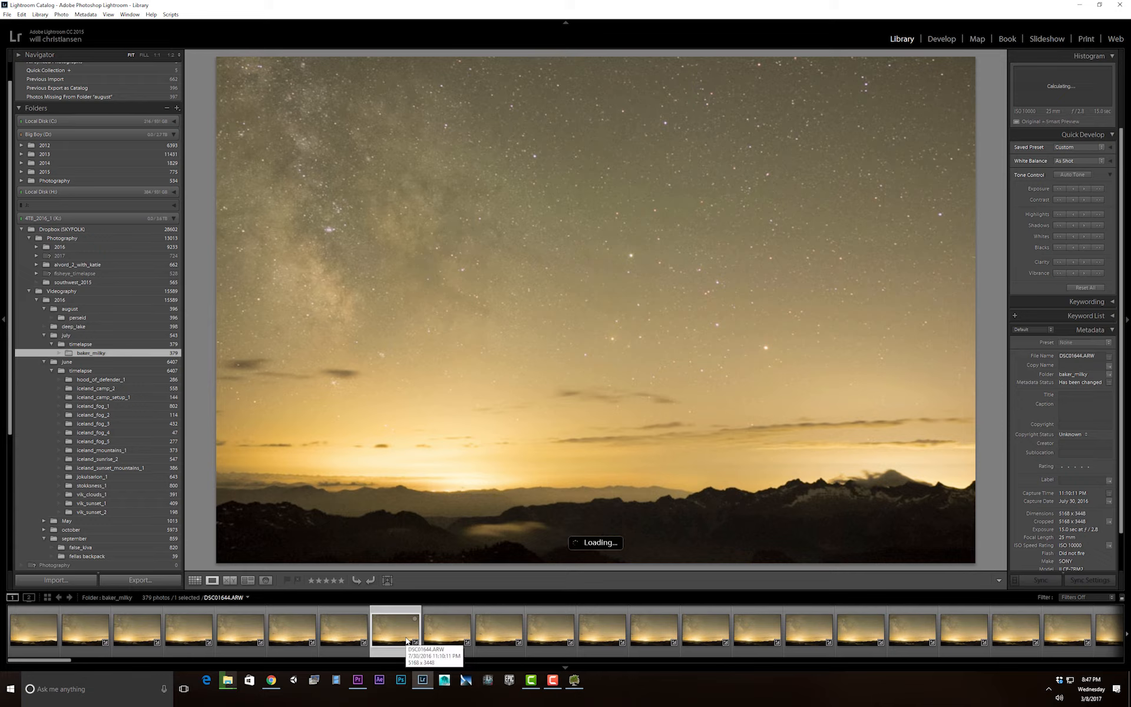
Step: Select the first photo of the sequence, DSC01637.ARW, and open it for developing
left_click(30, 629)
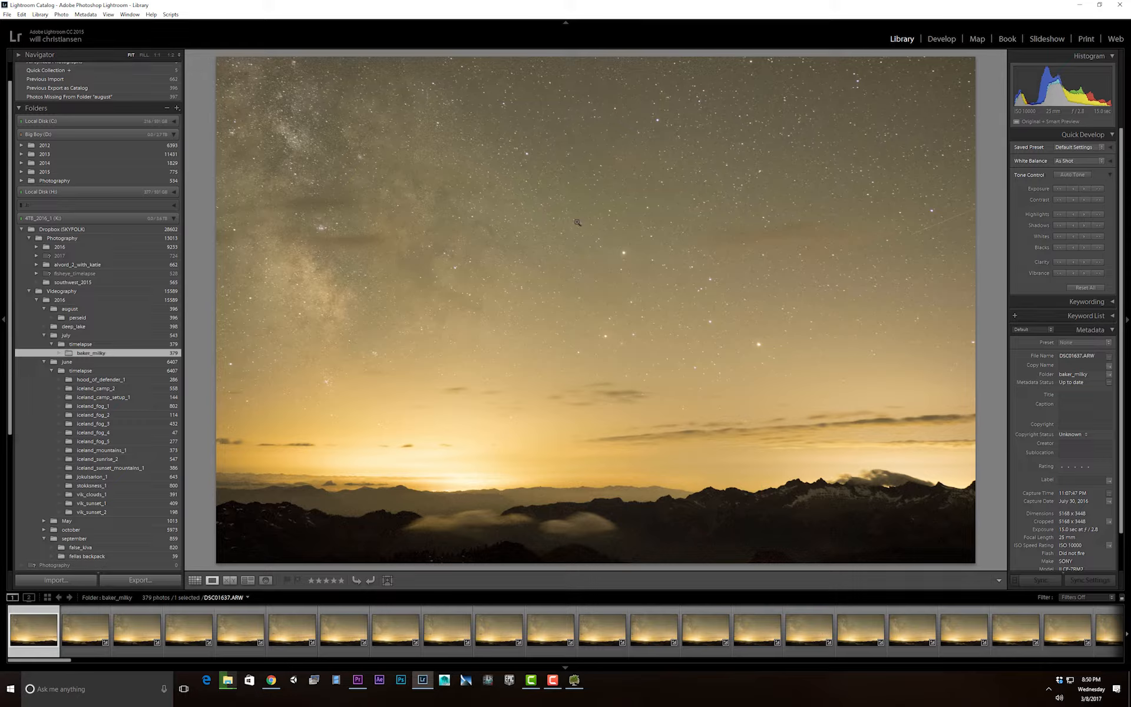
left_click(941, 40)
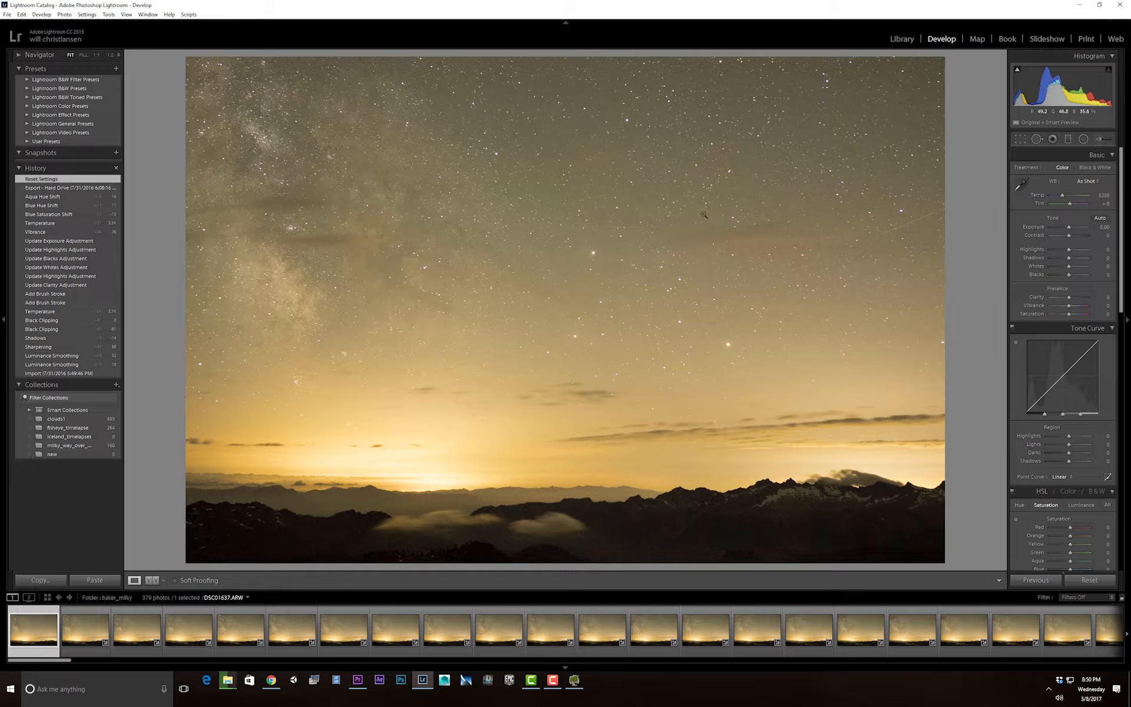
left_click(1099, 140)
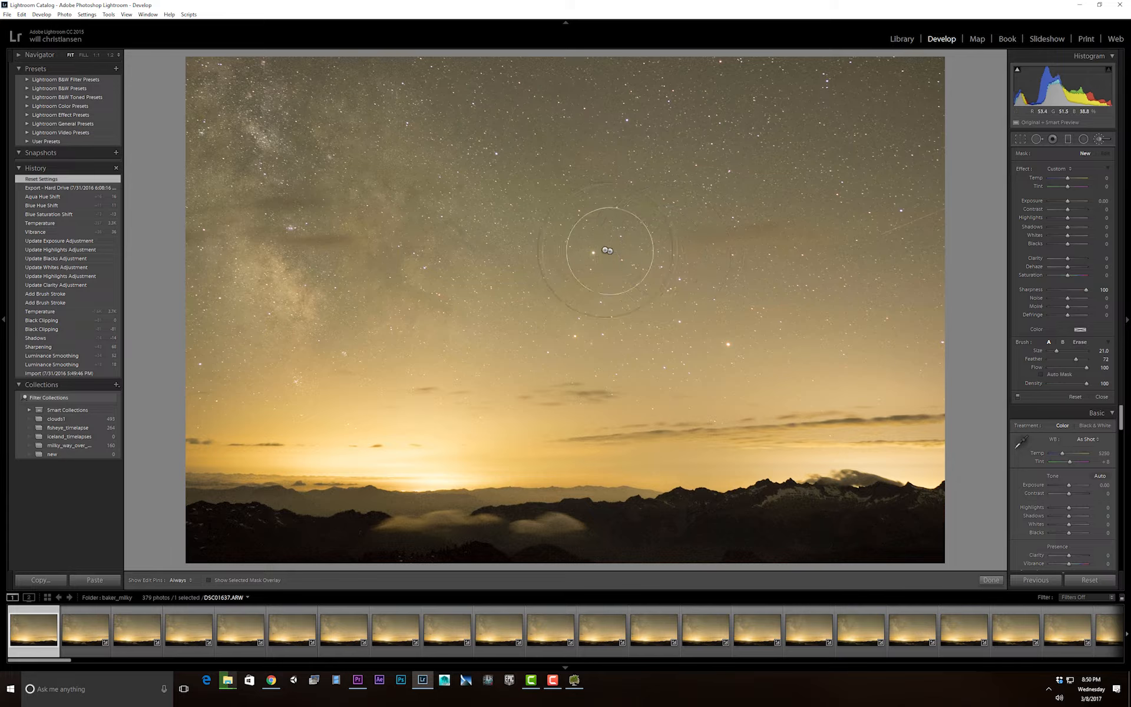
scroll(587, 251, "down", 6)
scroll(822, 230, "up", 2)
scroll(819, 224, "down", 2)
scroll(833, 193, "down", 5)
scroll(592, 333, "up", 9)
scroll(568, 324, "down", 9)
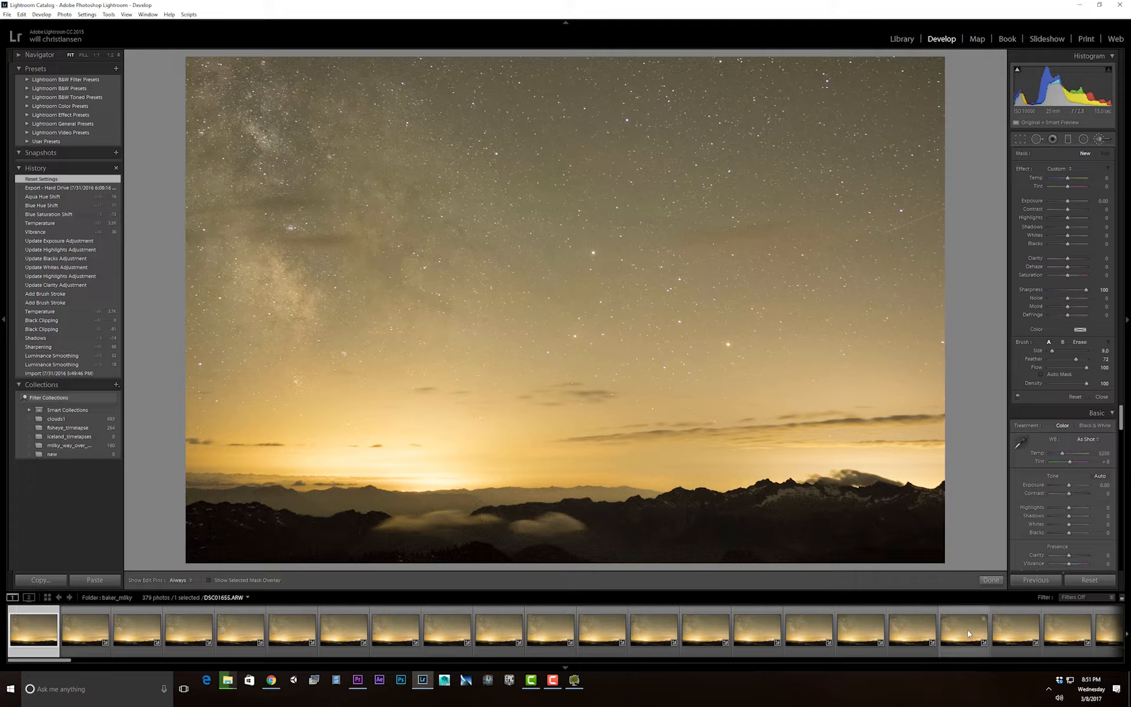
left_click(358, 680)
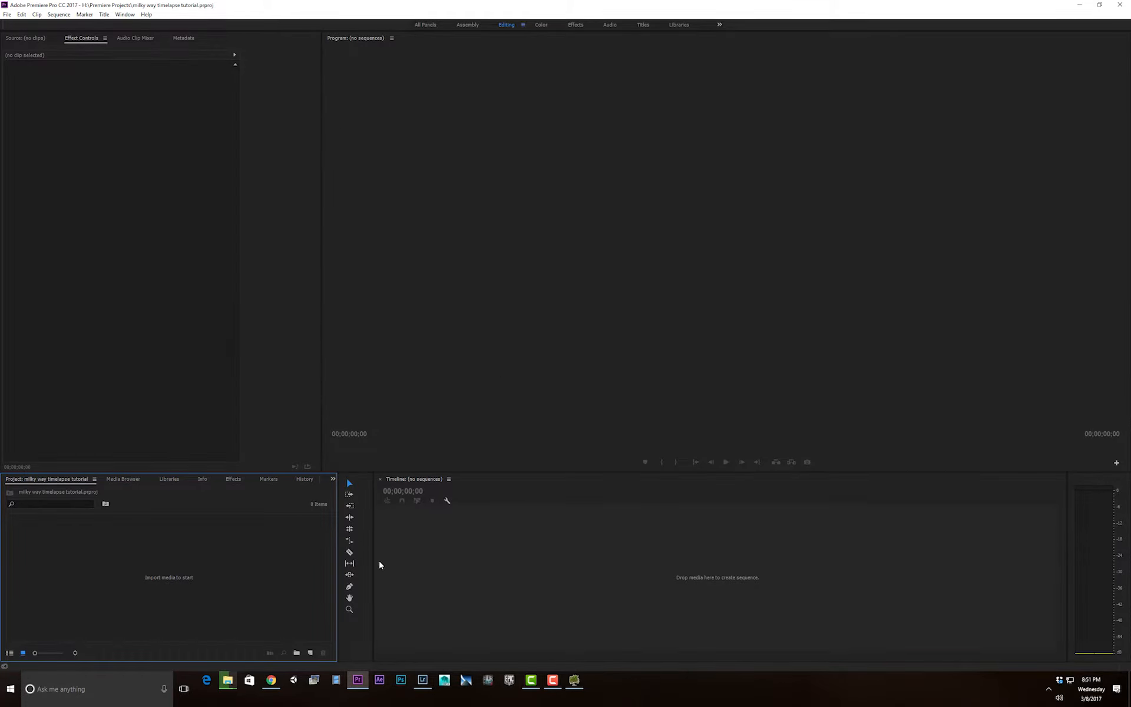
left_click(417, 681)
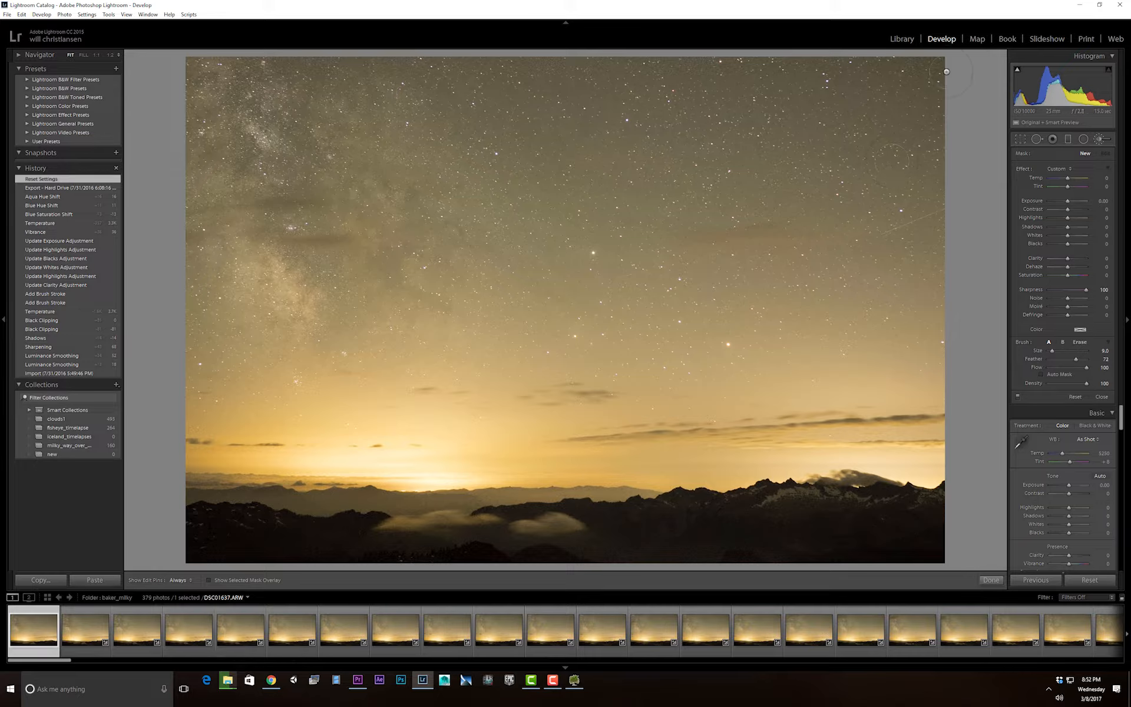
left_click(1100, 398)
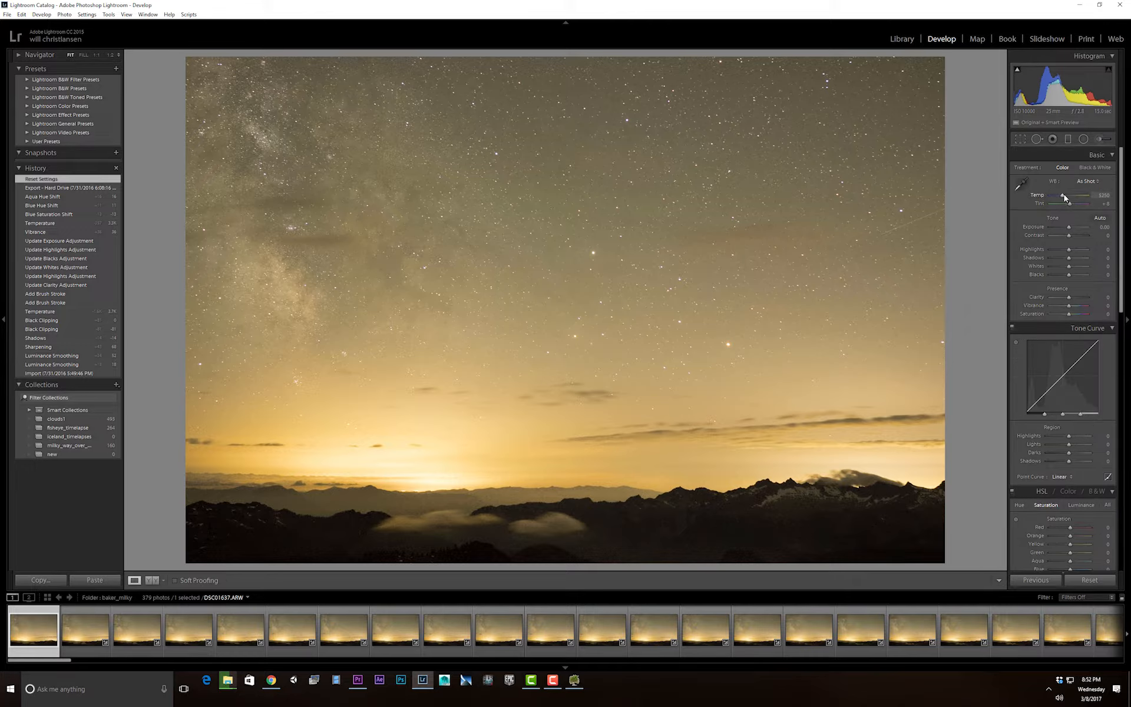
Step: Cool the white balance temperature to 4262 and set noise reduction Luminance to 36 with luminance Detail 49
left_click_drag(1064, 198, 1059, 199)
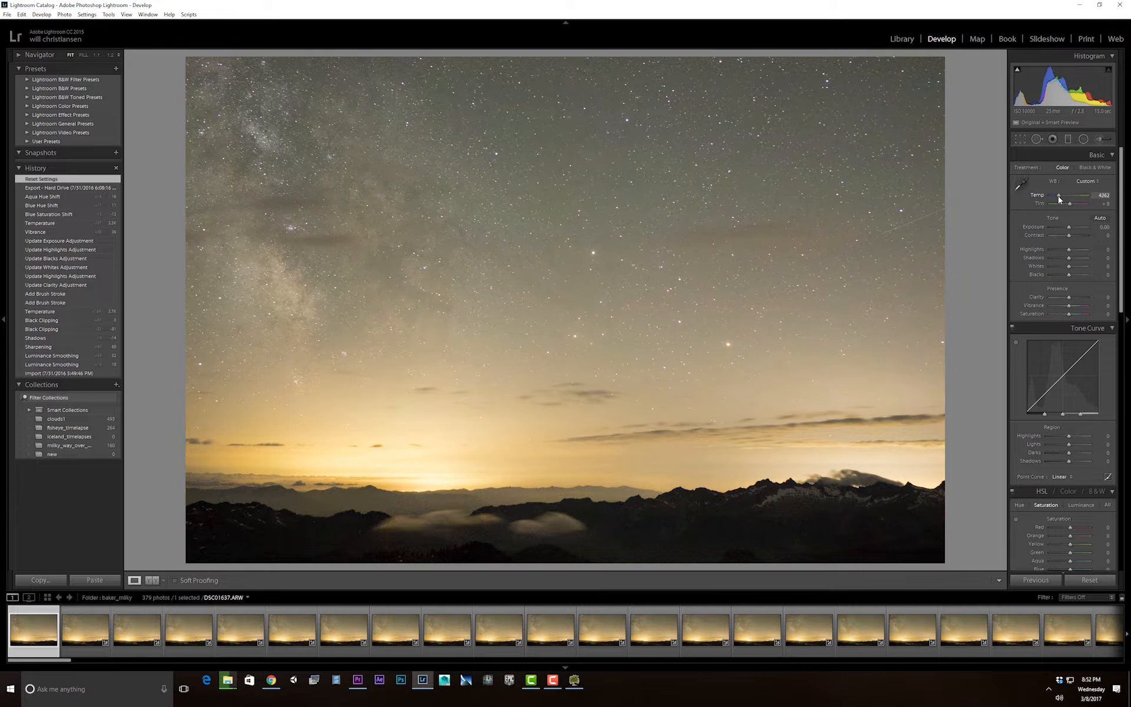
left_click(812, 149)
left_click_drag(811, 115, 809, 156)
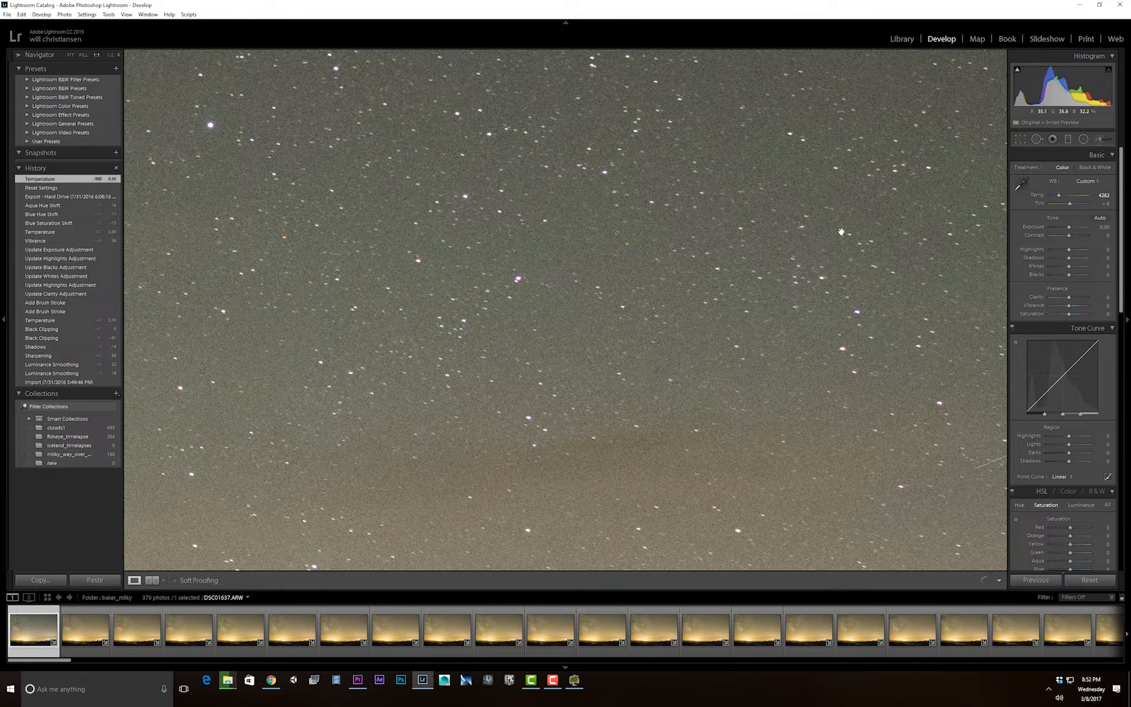
scroll(1012, 250, "down", 5)
scroll(1013, 250, "down", 5)
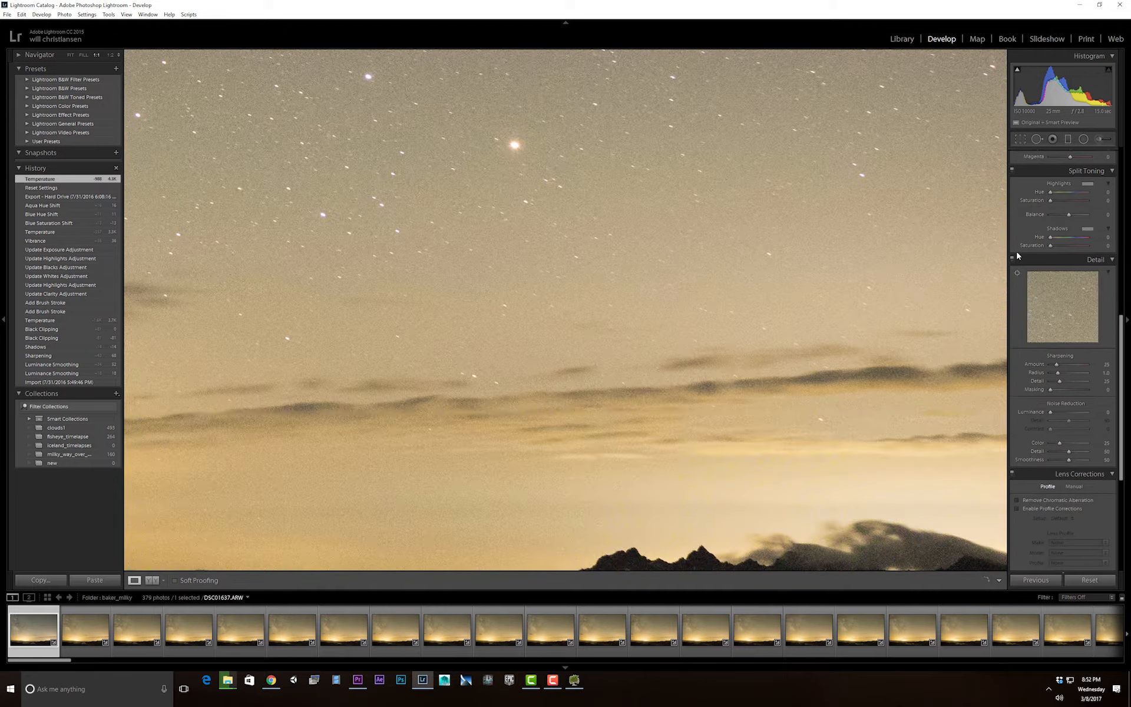
left_click_drag(1047, 414, 1060, 414)
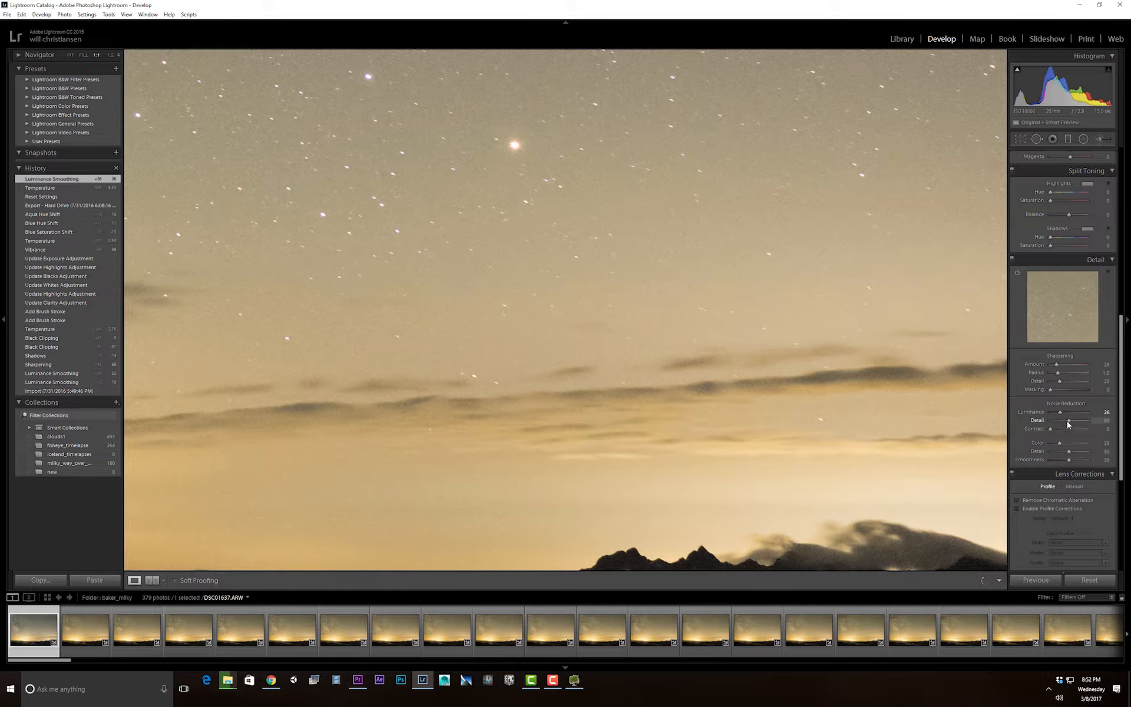
left_click_drag(1067, 423, 1065, 414)
left_click(699, 303)
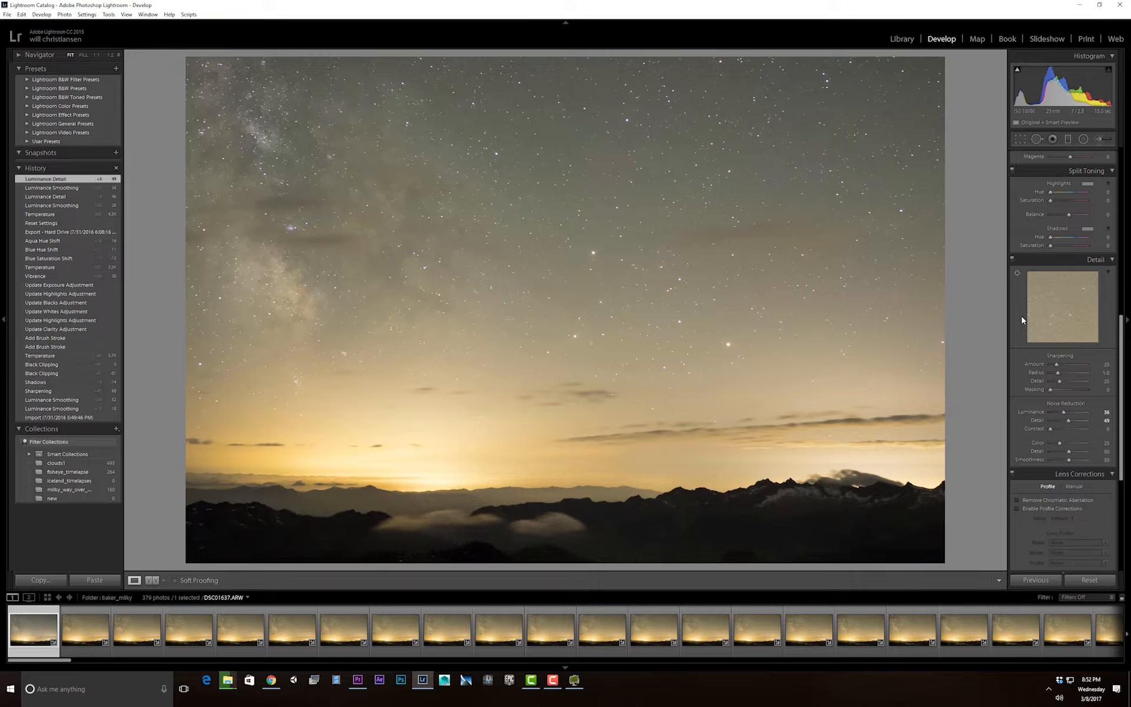
Step: Set Vibrance to +24, Highlights to -83, Whites to +33 and the white balance temperature to 3786
scroll(1024, 335, "up", 10)
left_click_drag(1069, 305, 1075, 308)
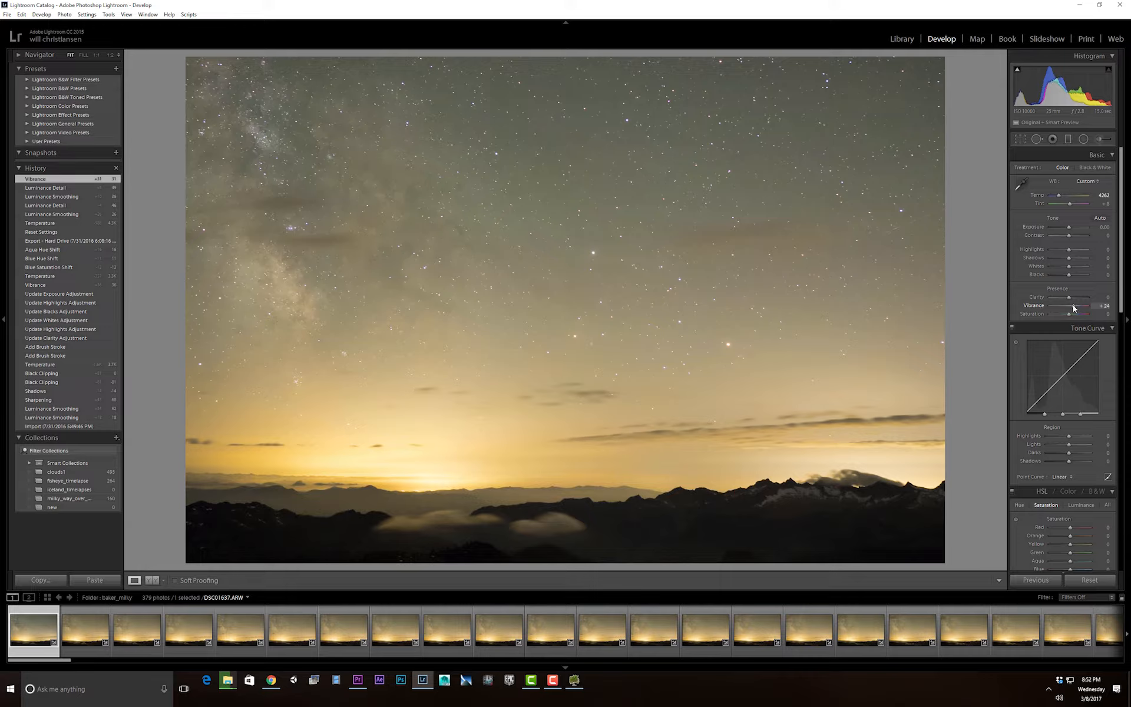
left_click_drag(1073, 307, 1074, 307)
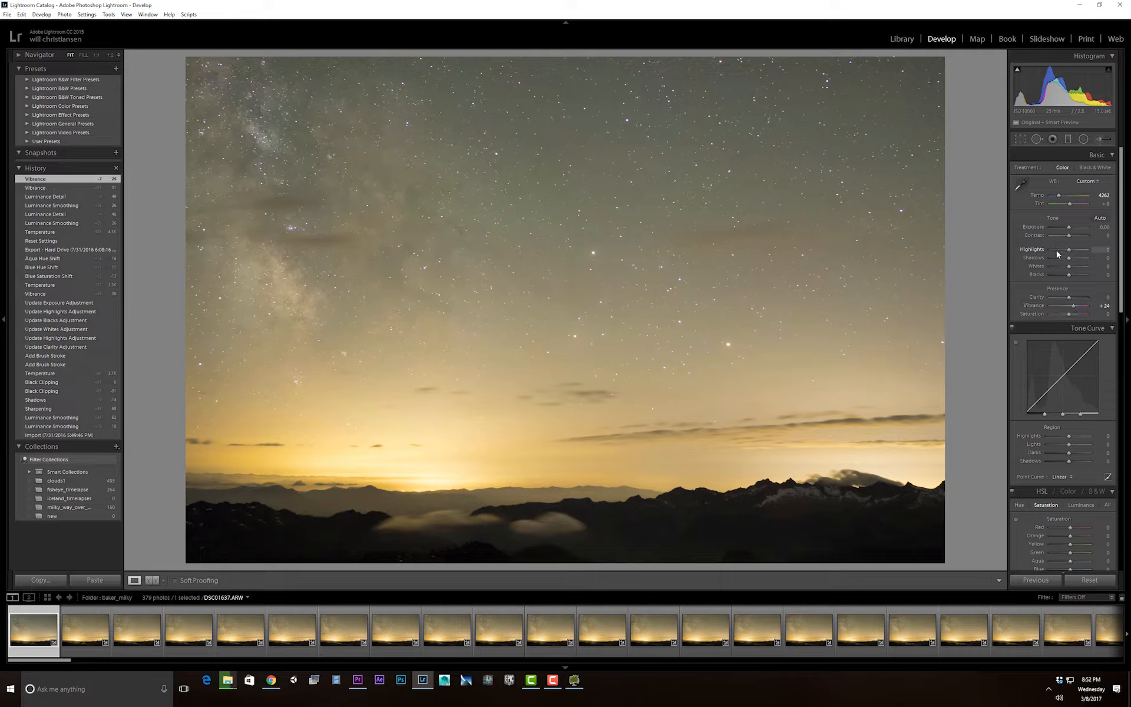
mouse_move(1064, 252)
left_mouse_down()
mouse_move(1045, 250)
mouse_move(1074, 267)
left_mouse_up()
left_click_drag(1061, 199, 1058, 199)
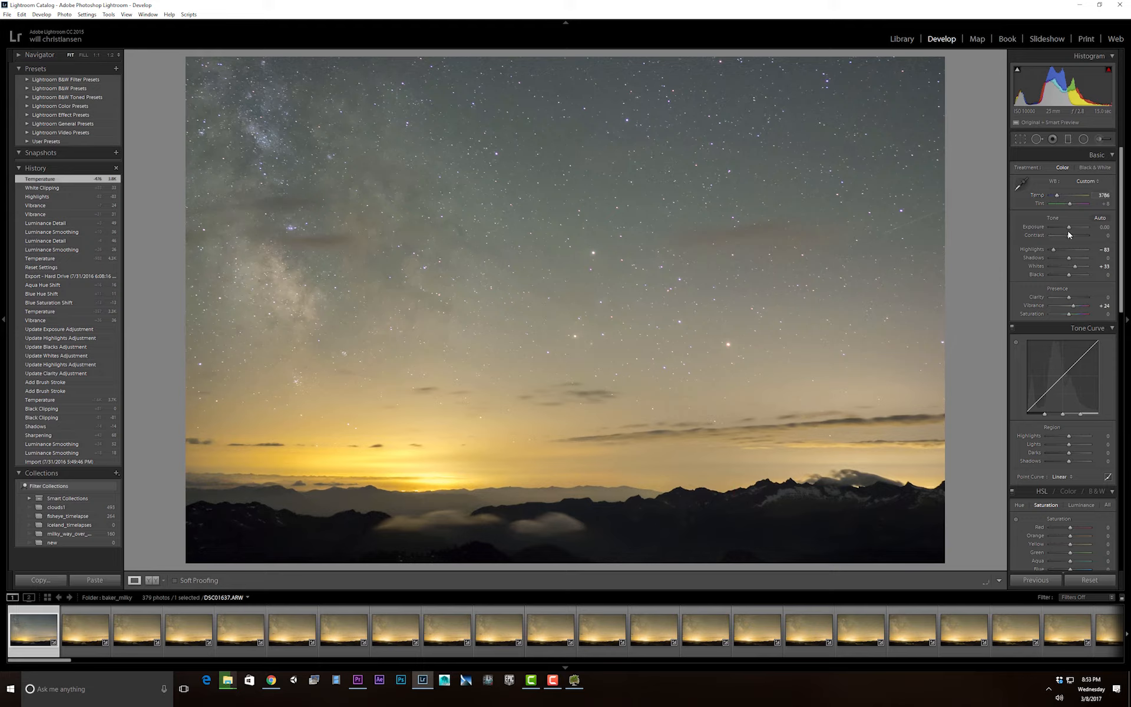
Step: Set Blacks to -67 and Shadows to +14 in the photo's basic tone settings
left_click_drag(1069, 276, 1057, 277)
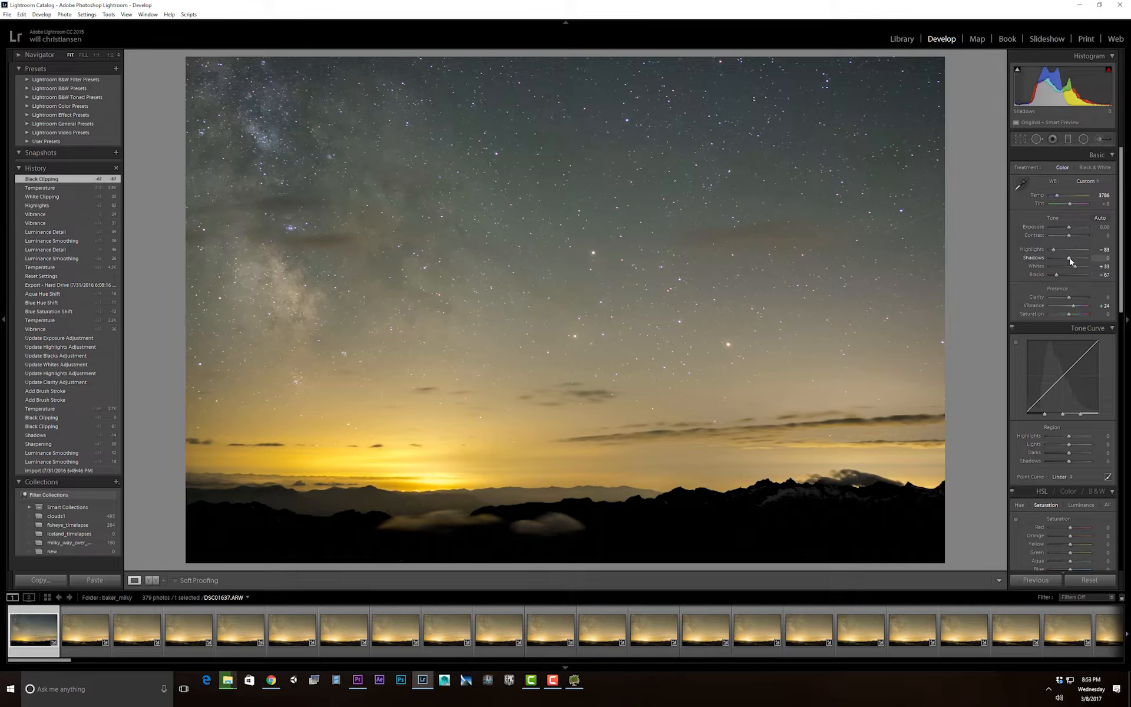
left_click_drag(1070, 261, 1087, 263)
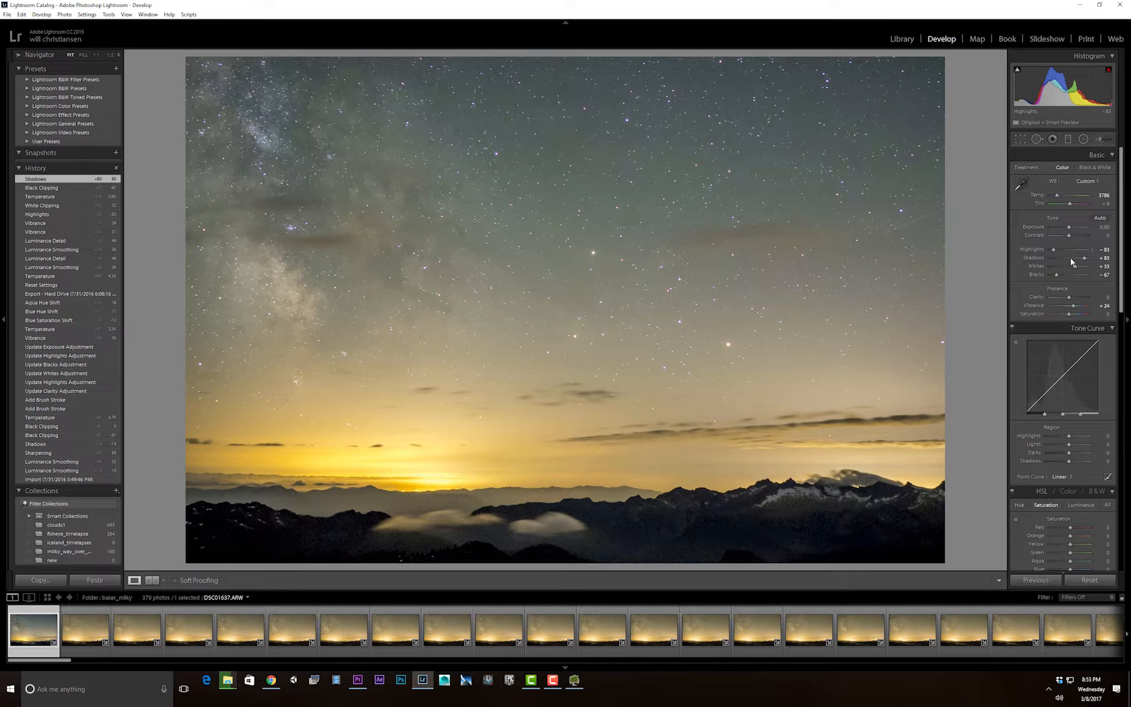
left_click_drag(1084, 258, 1073, 259)
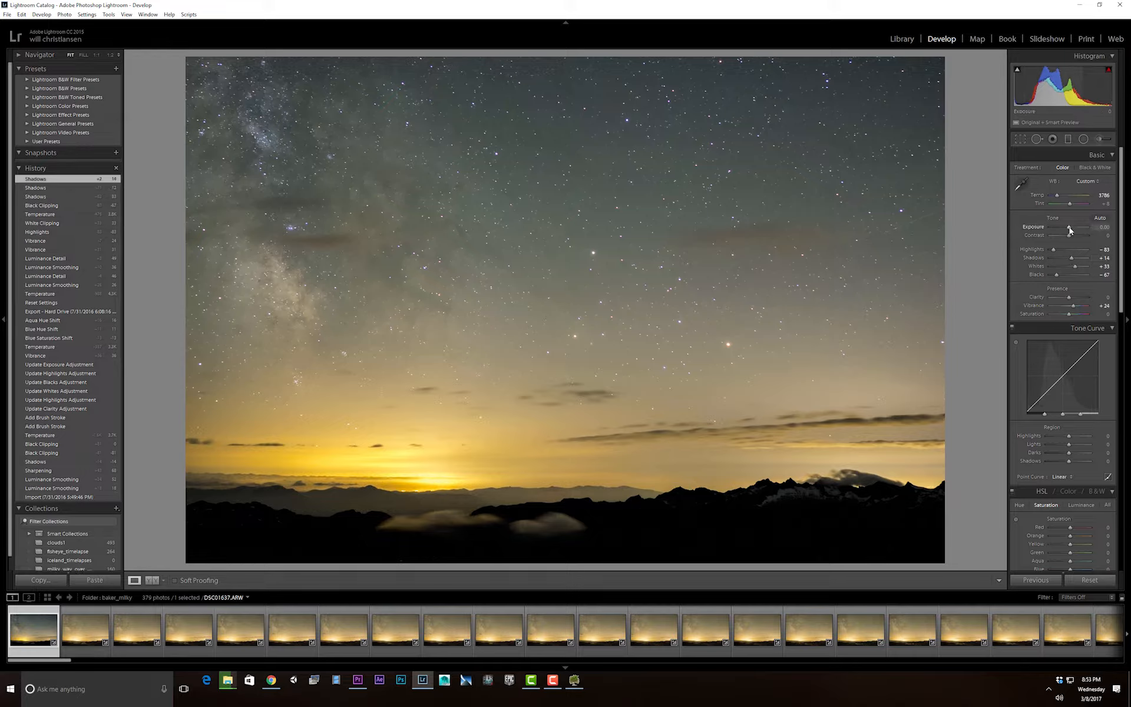
Step: Add a graduated filter down over the sky with Sharpness 52, Whites 36, Blacks -17 and Shadows -10
left_click(1068, 139)
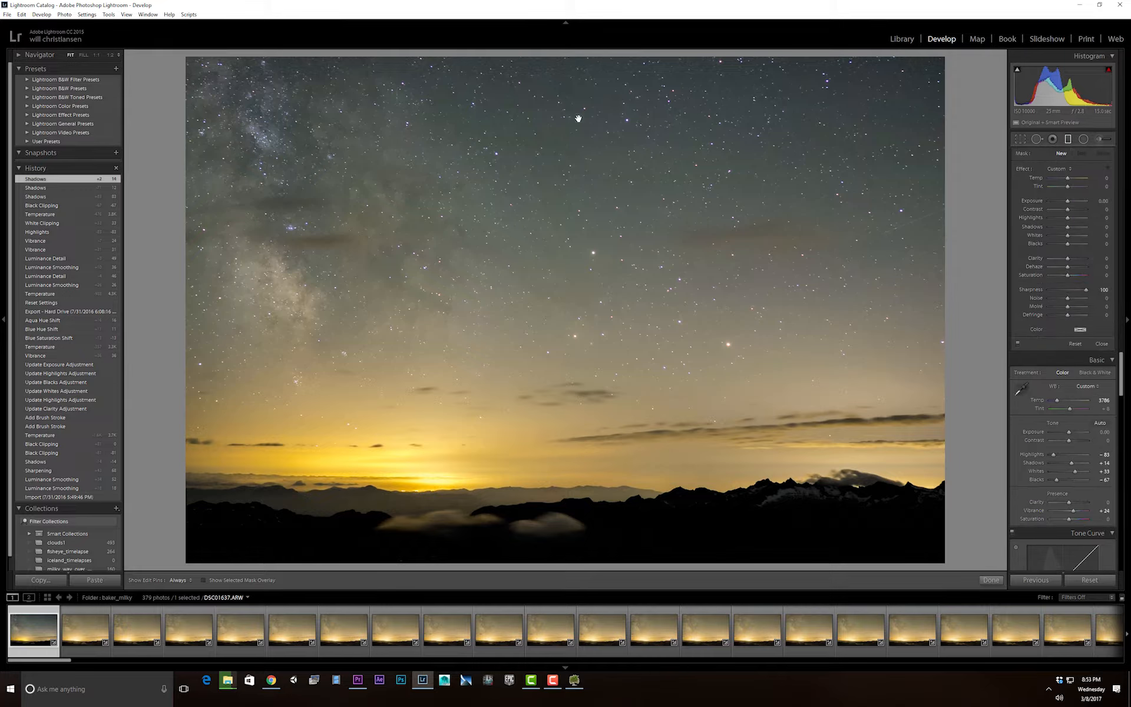
left_click_drag(579, 119, 563, 443)
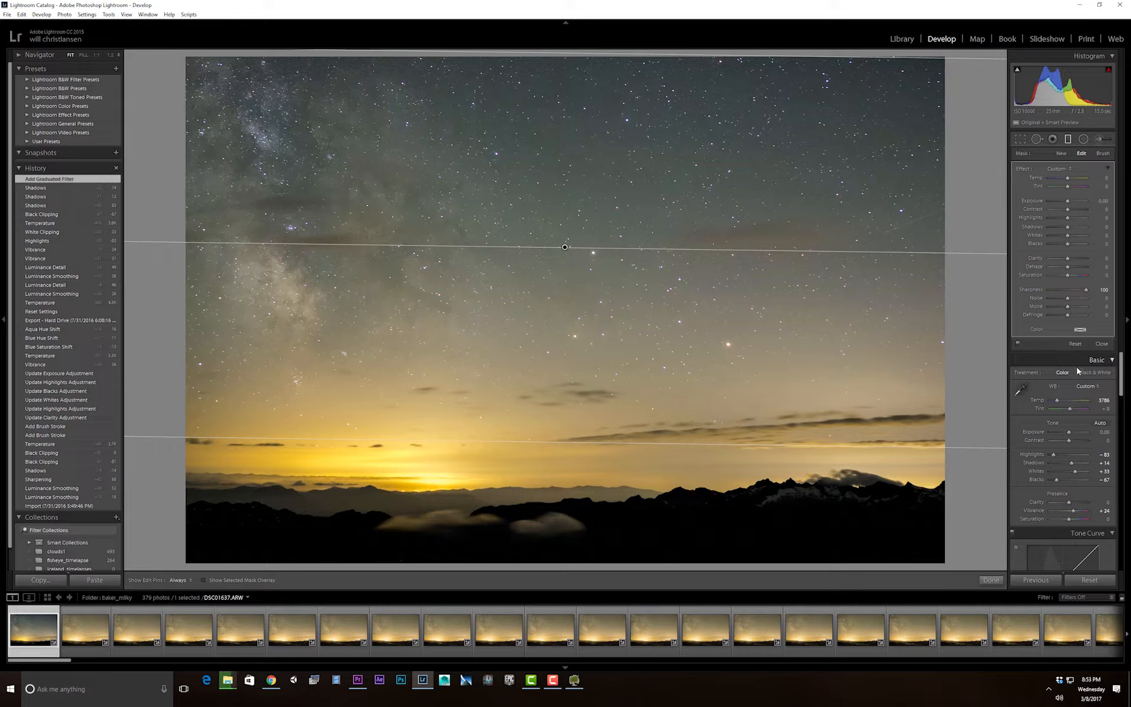
left_click(1077, 289)
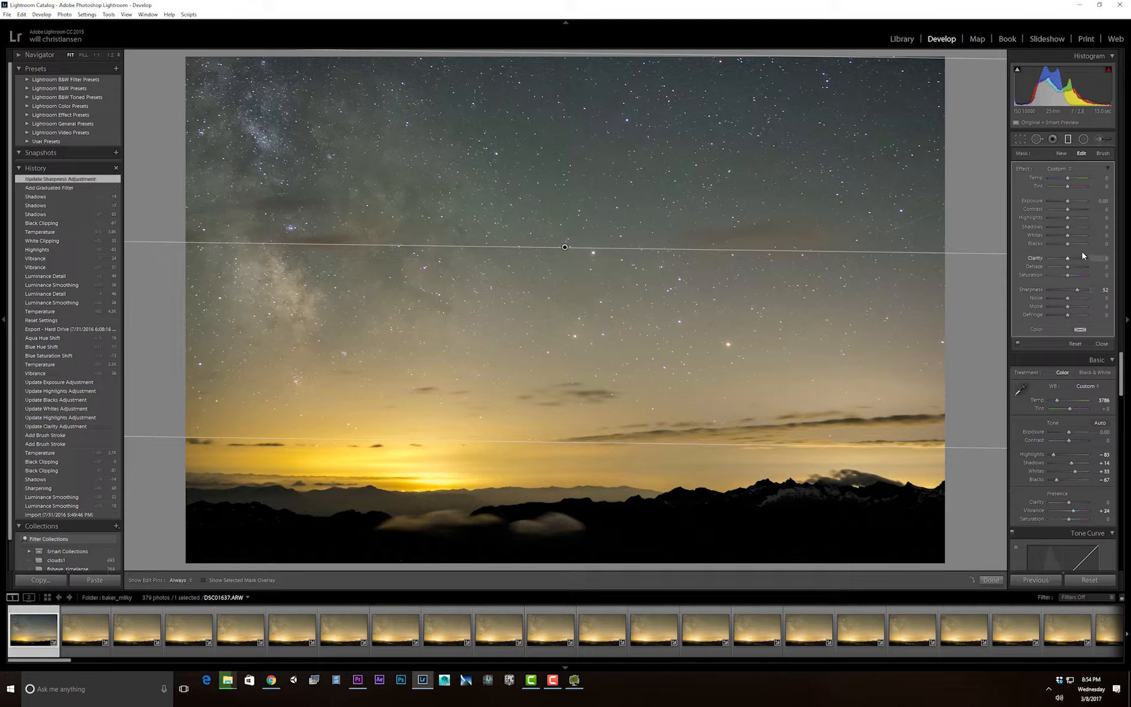
mouse_move(1072, 239)
left_mouse_down()
mouse_move(1063, 245)
mouse_move(1067, 233)
left_mouse_up()
Step: Narrow the graduated filter's transition and move it down so its center line lies in the lower sky above the horizon
left_click_drag(561, 442, 572, 297)
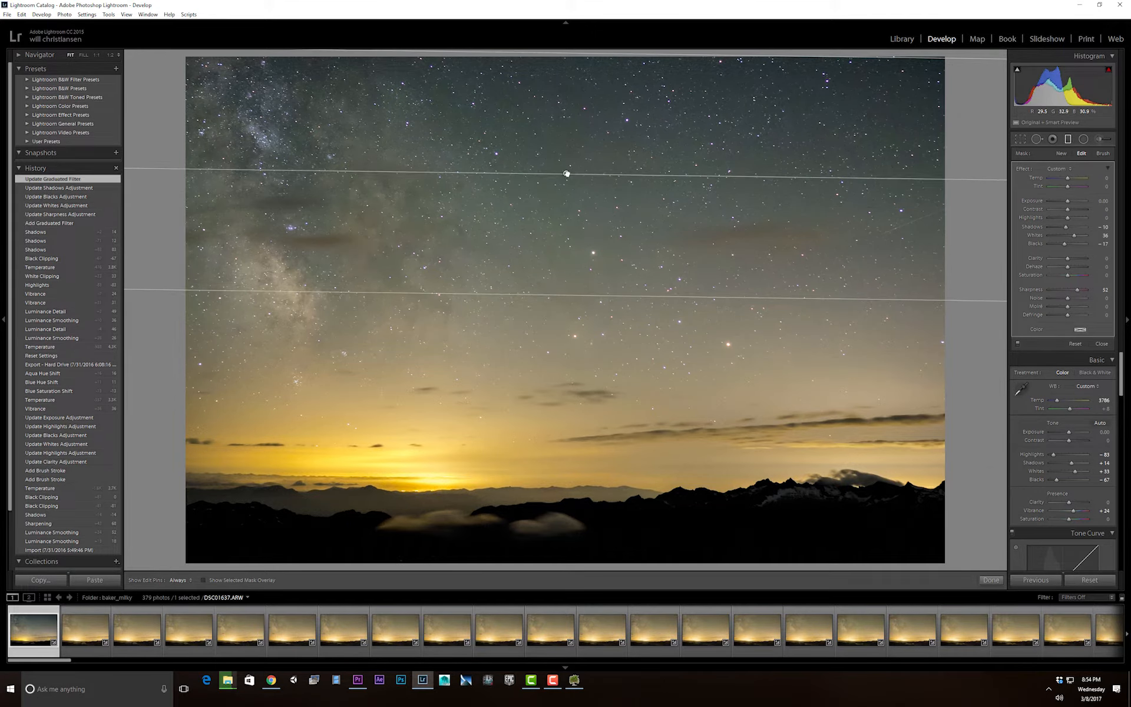
left_click_drag(566, 177, 561, 357)
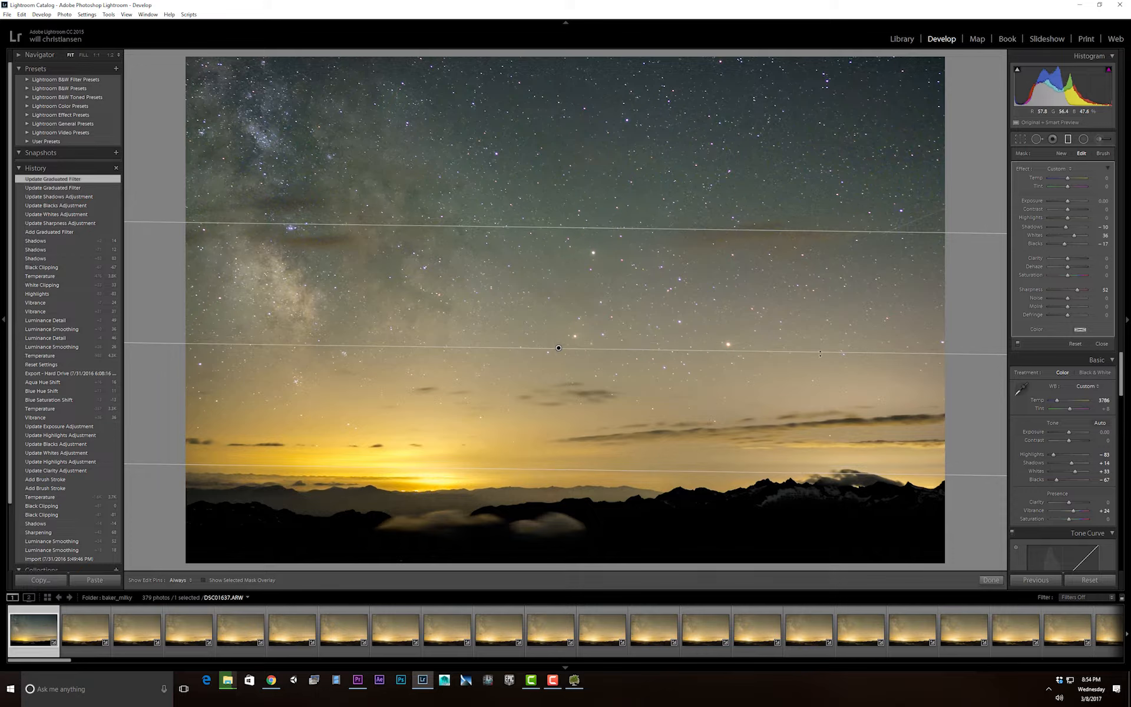
left_click_drag(834, 352, 445, 347)
left_click_drag(558, 347, 541, 303)
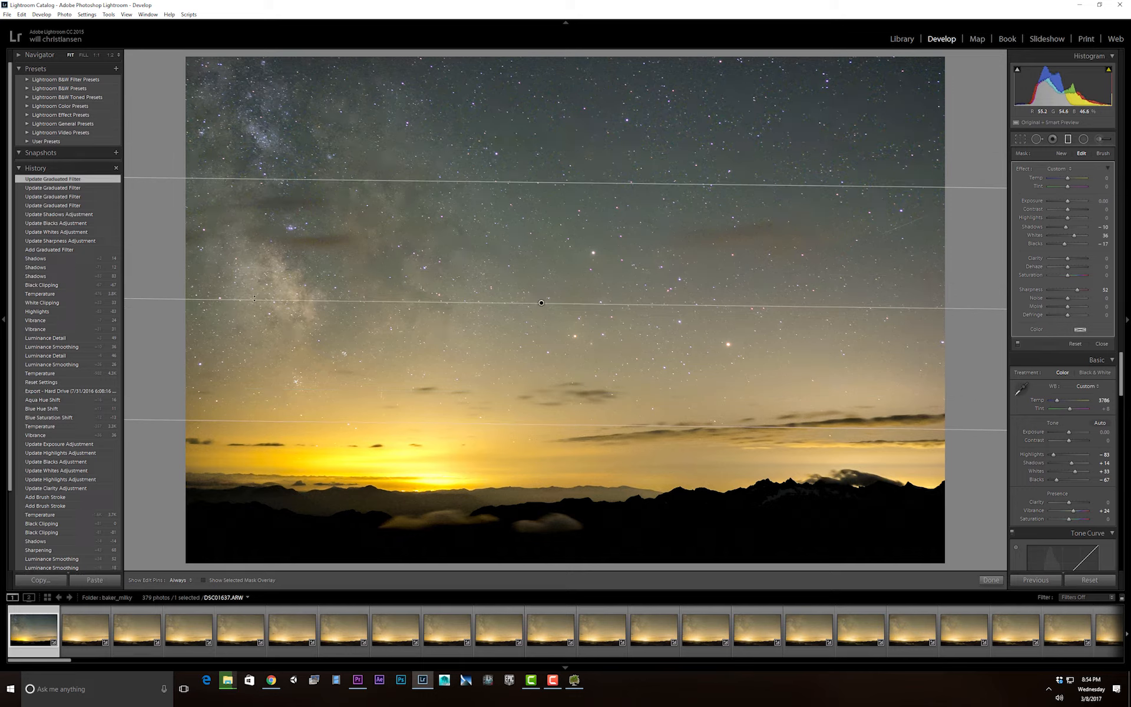
left_click_drag(254, 298, 633, 305)
left_click_drag(539, 306, 537, 407)
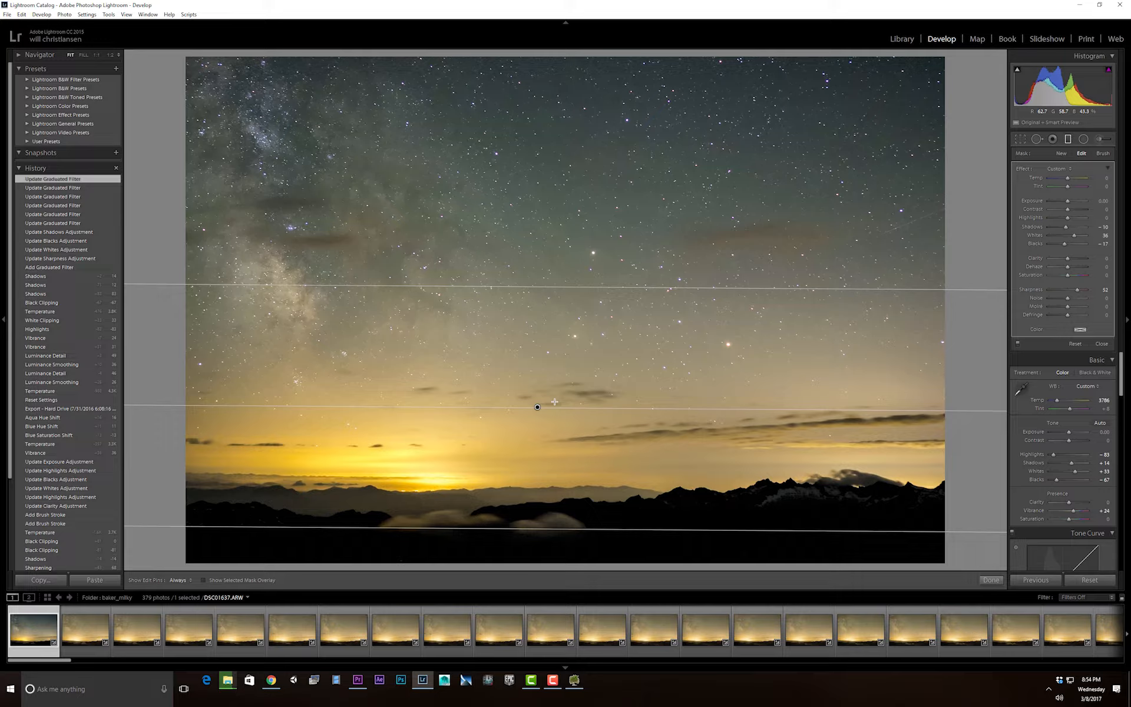
Step: Set the graduated filter's Highlights to 14 and close the filter
left_click(1076, 219)
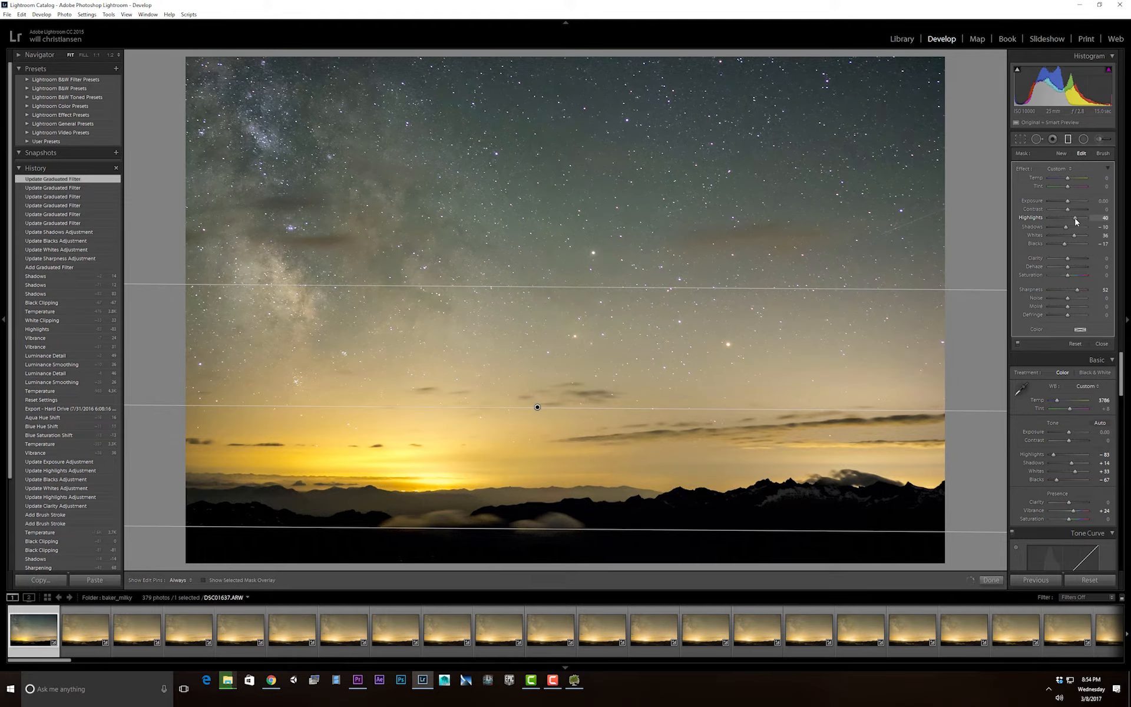
left_click_drag(1076, 220, 1071, 225)
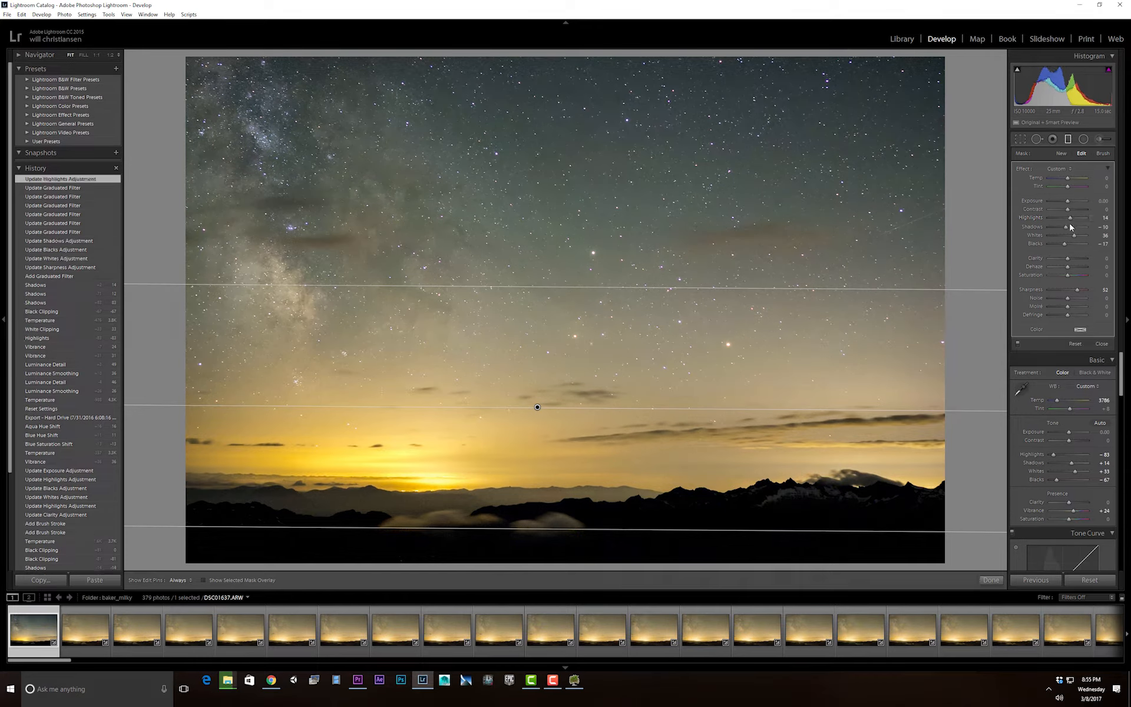
key("m")
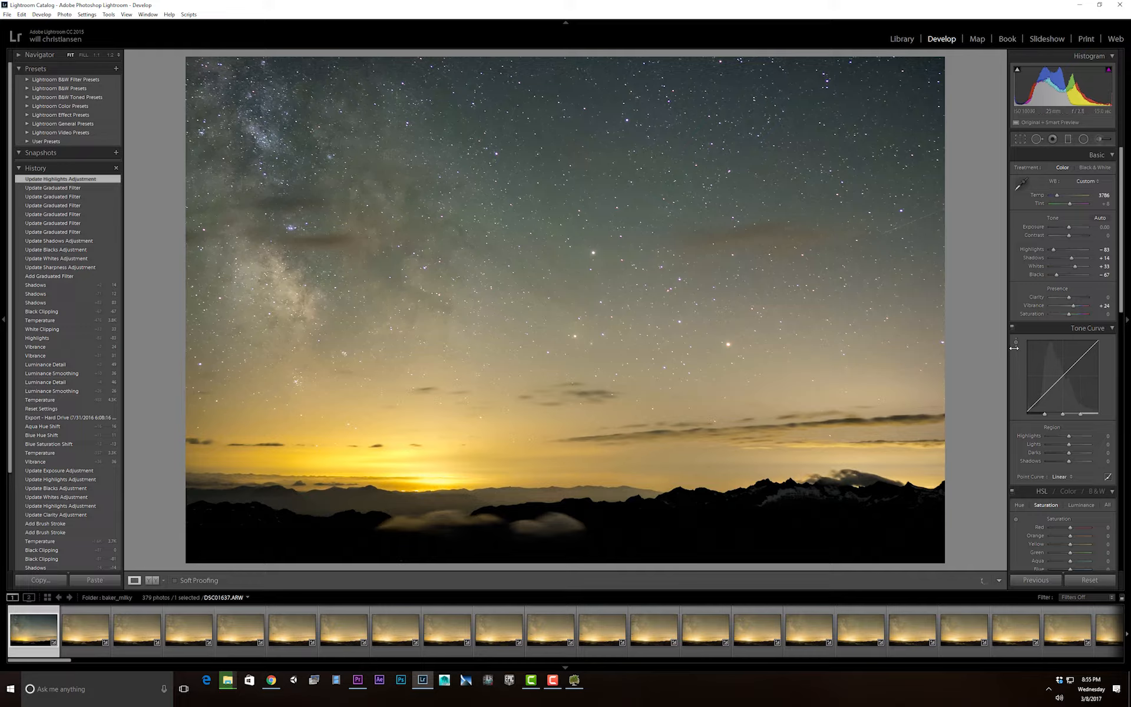
Step: Set the photo's white balance Tint to +18
scroll(1019, 368, "down", 3)
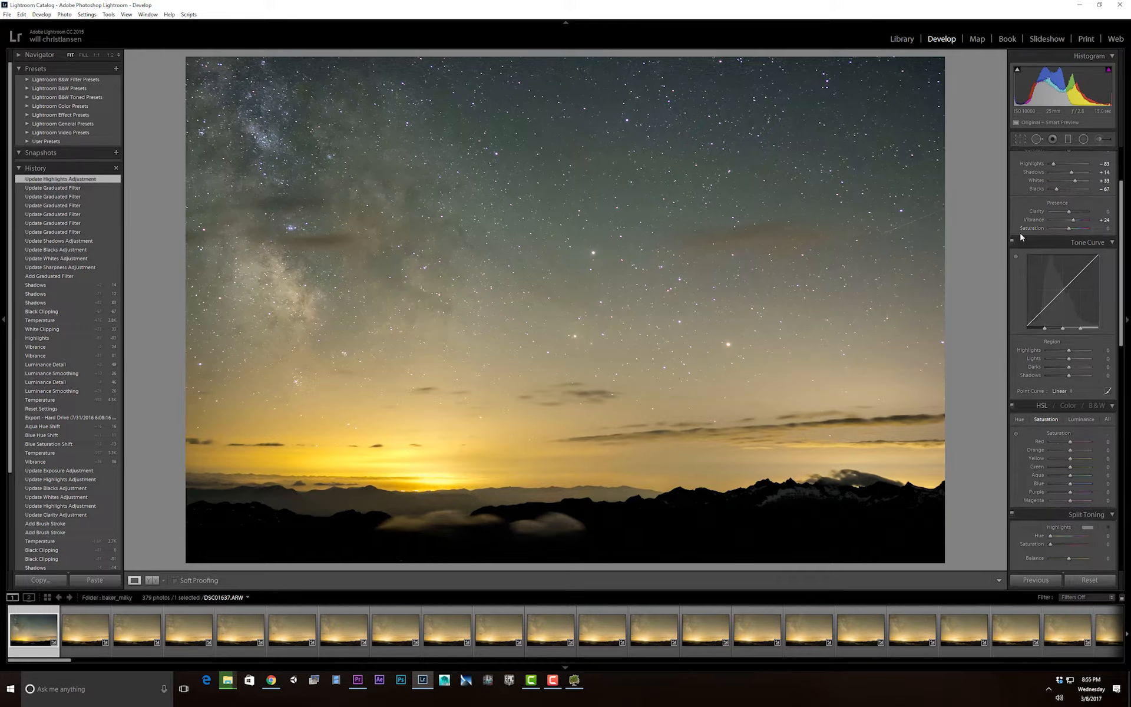
scroll(1009, 214, "up", 3)
left_click_drag(1061, 197, 1072, 206)
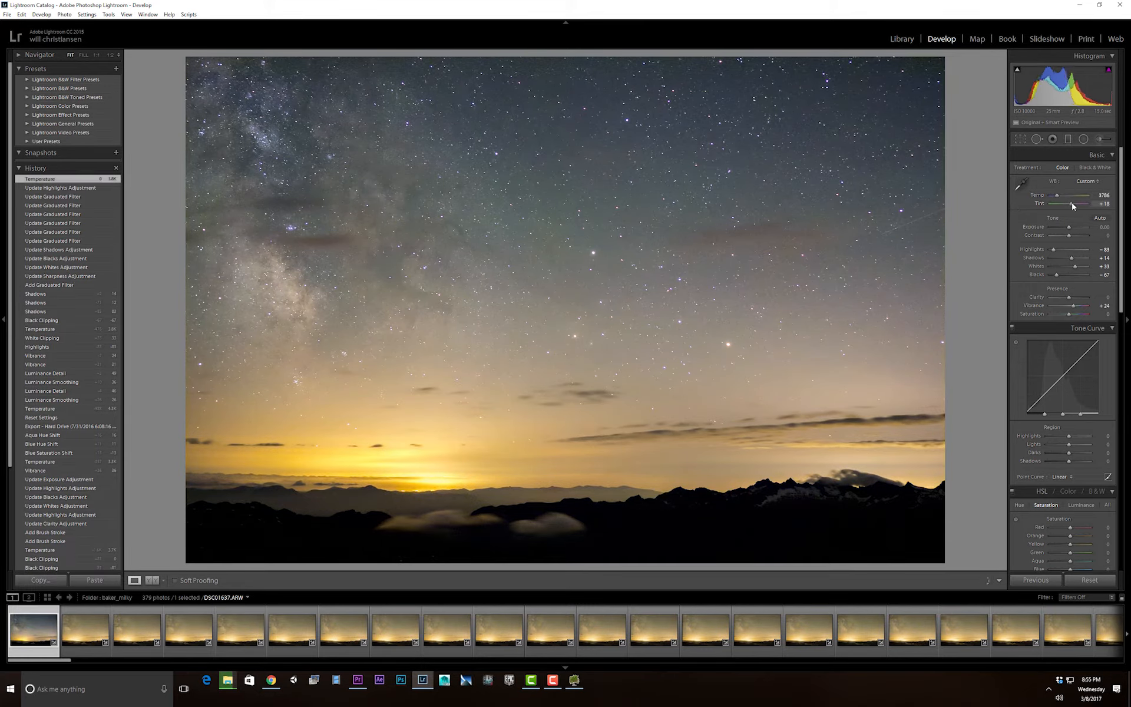
left_click_drag(1072, 206, 1072, 205)
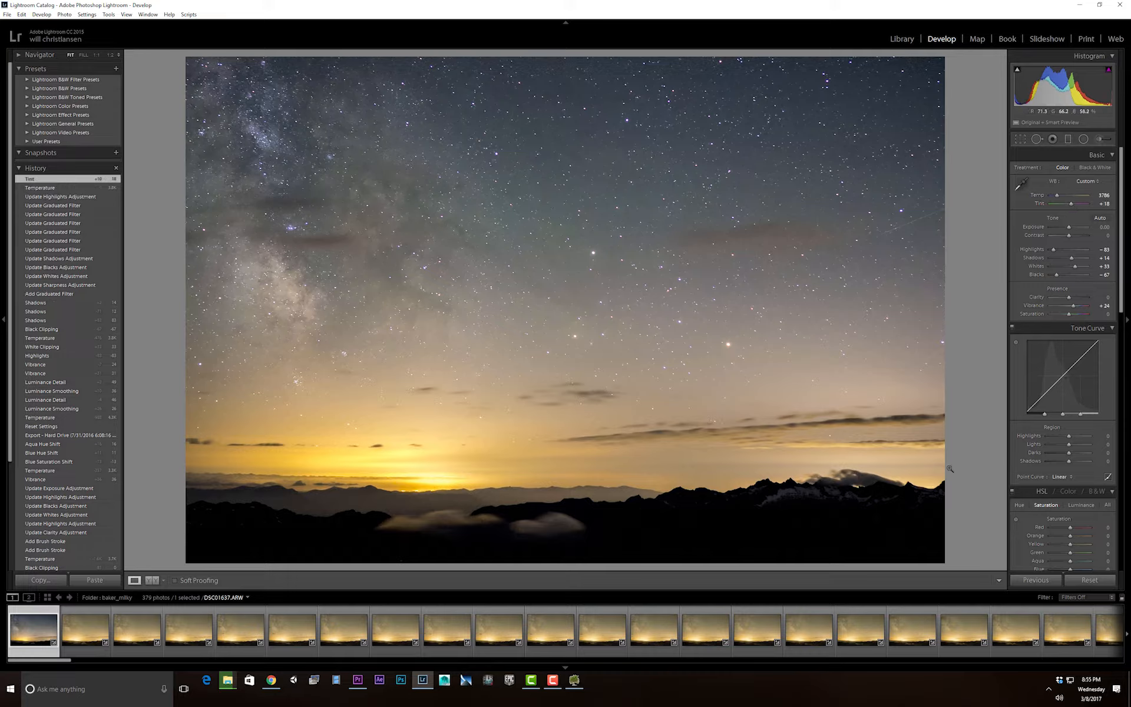
Step: Add a second graduated filter upward over the dark mountains to the horizon with Blacks at 24
key("m")
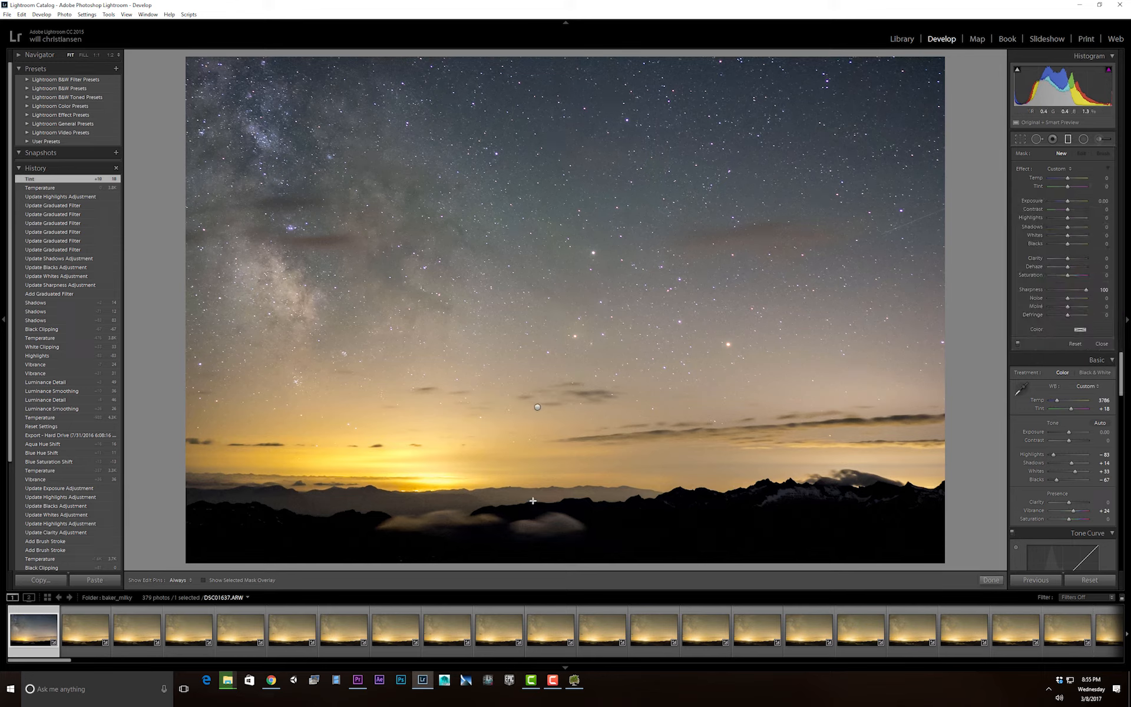
mouse_move(533, 498)
left_mouse_down()
mouse_move(532, 553)
mouse_move(504, 524)
mouse_move(513, 457)
mouse_move(536, 478)
left_mouse_up()
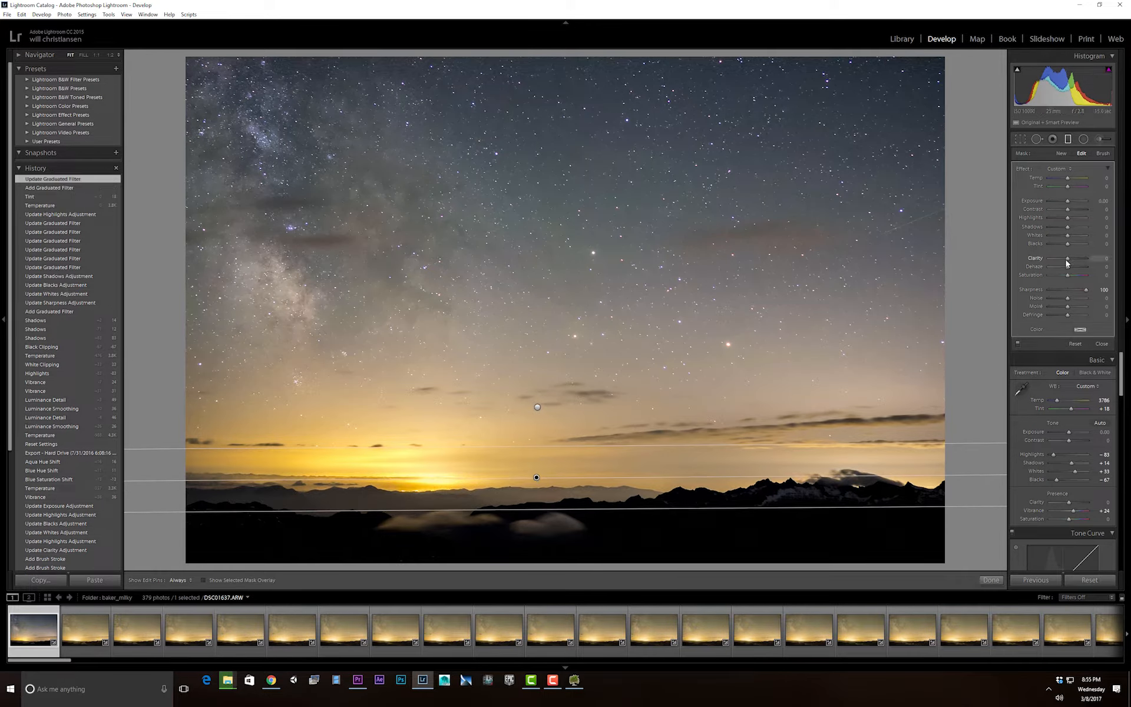
left_click_drag(1070, 248, 1075, 246)
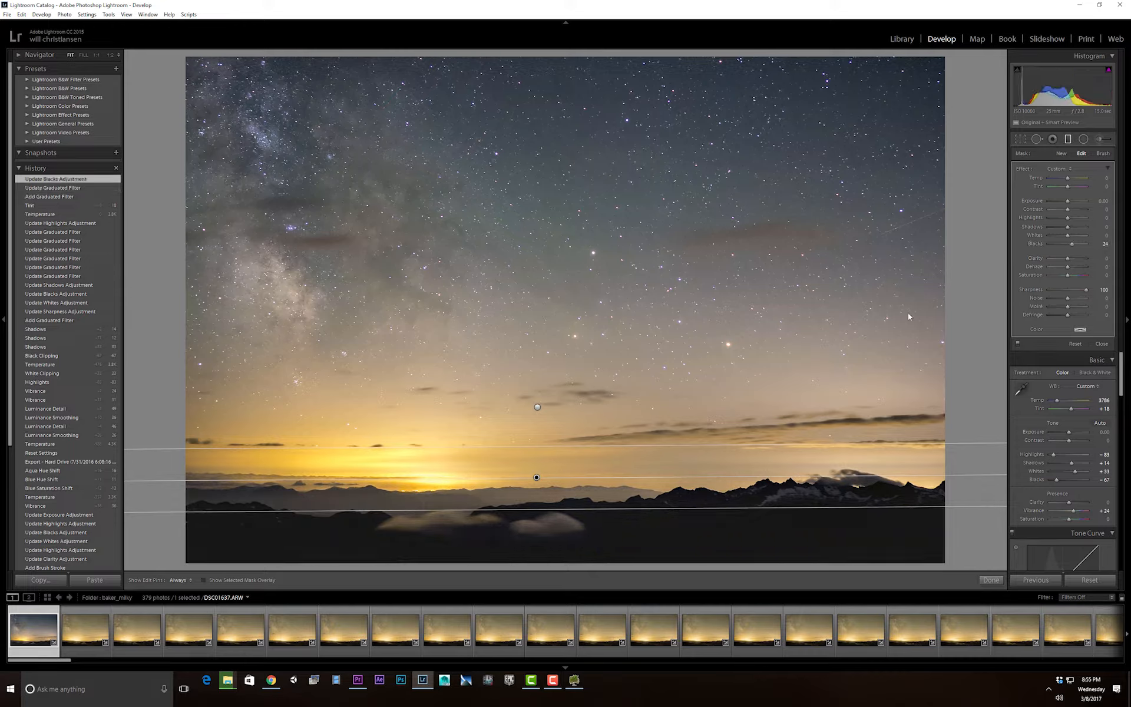
Step: Widen the foreground filter's transition, lower its center line onto the mountain ridgeline and tilt it slightly down toward the right
left_click_drag(535, 477, 549, 445)
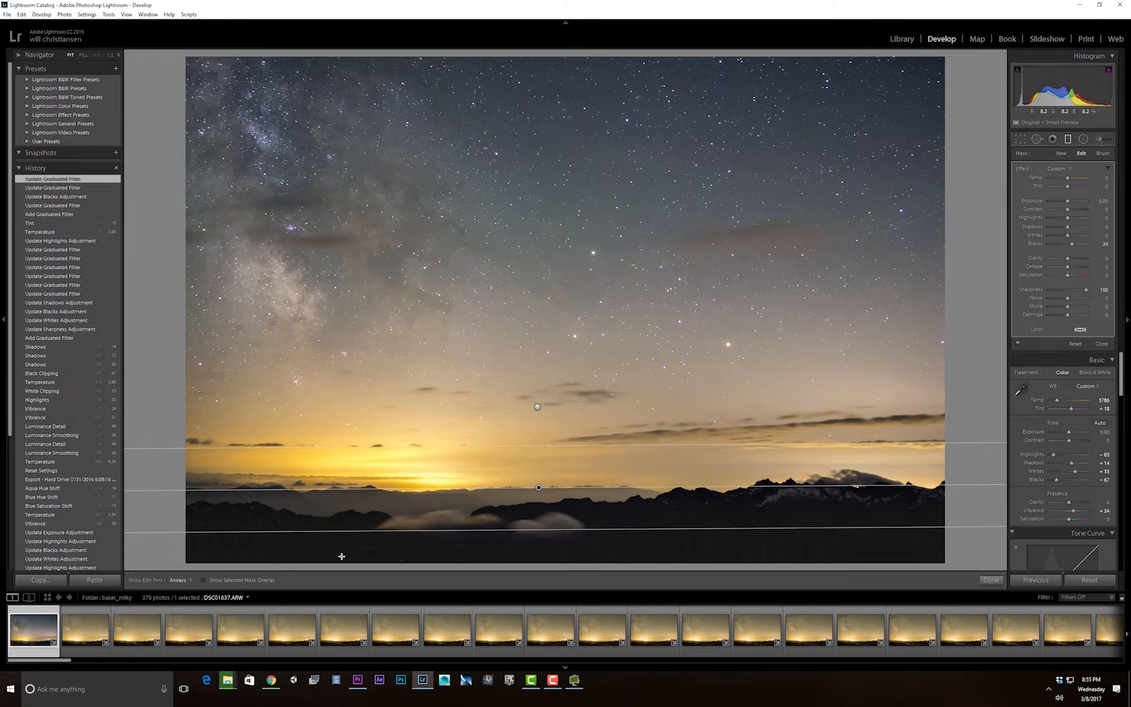
left_click_drag(703, 490, 534, 485)
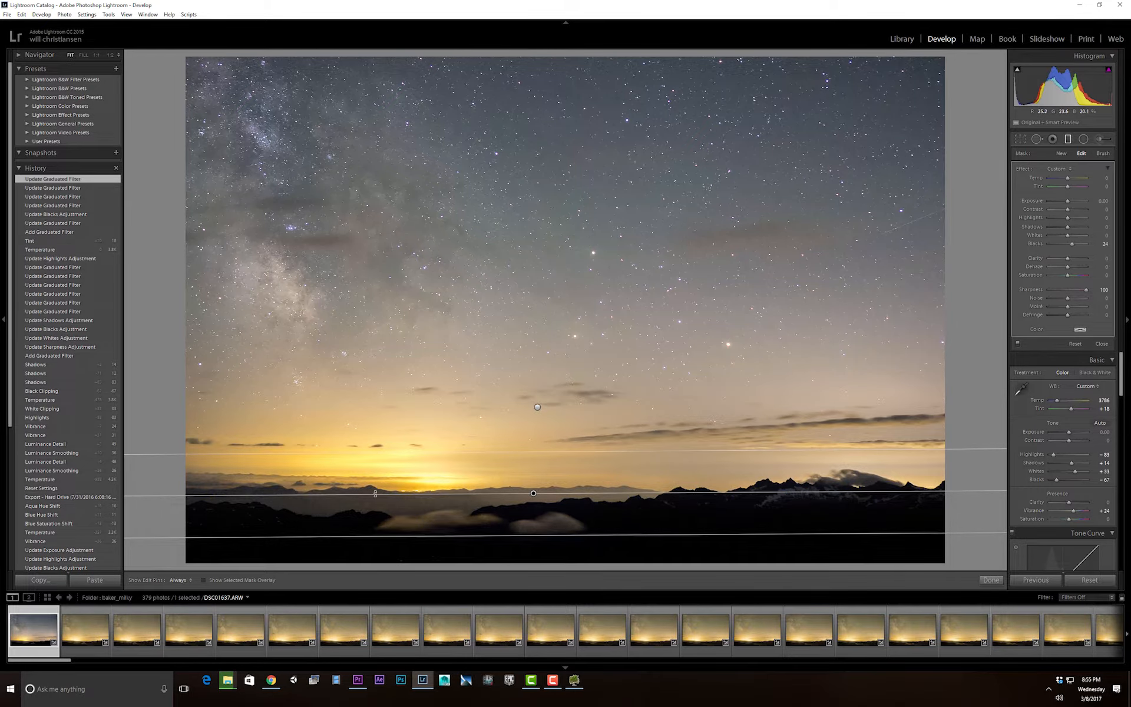
left_click_drag(375, 494, 689, 490)
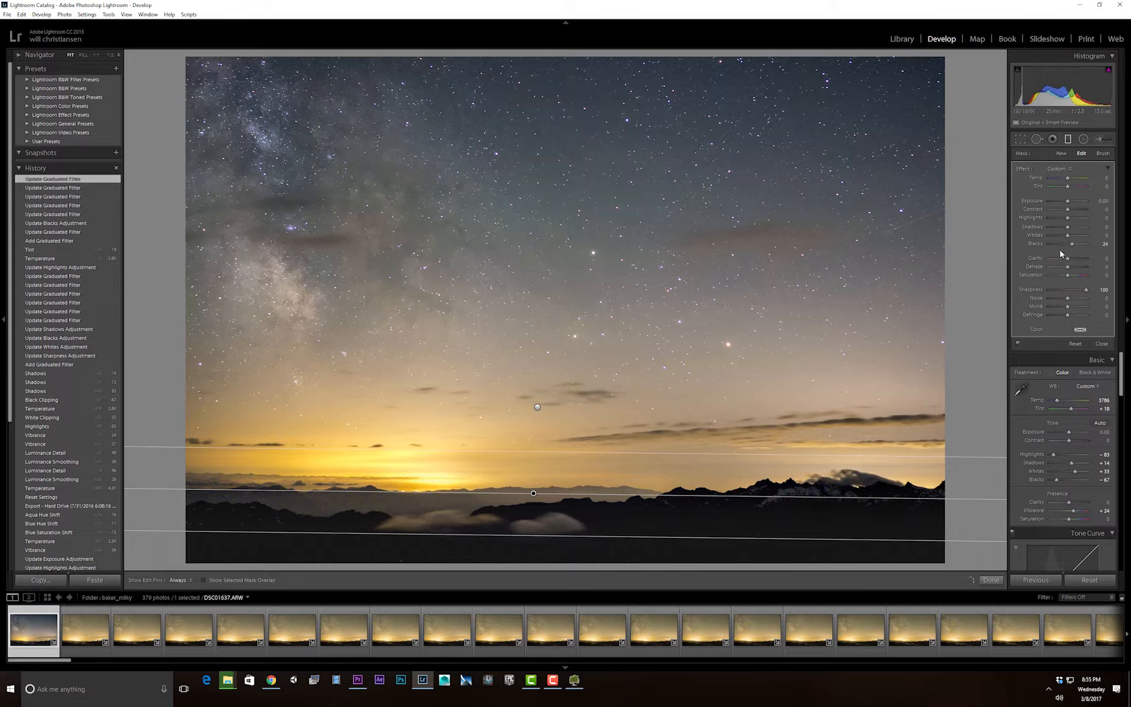
Step: Set the foreground filter's Whites to 12, undo a trial change to its Noise value, and close the filter
mouse_move(1067, 236)
left_mouse_down()
mouse_move(1088, 236)
mouse_move(1075, 239)
left_mouse_up()
left_click_drag(1075, 236, 1071, 238)
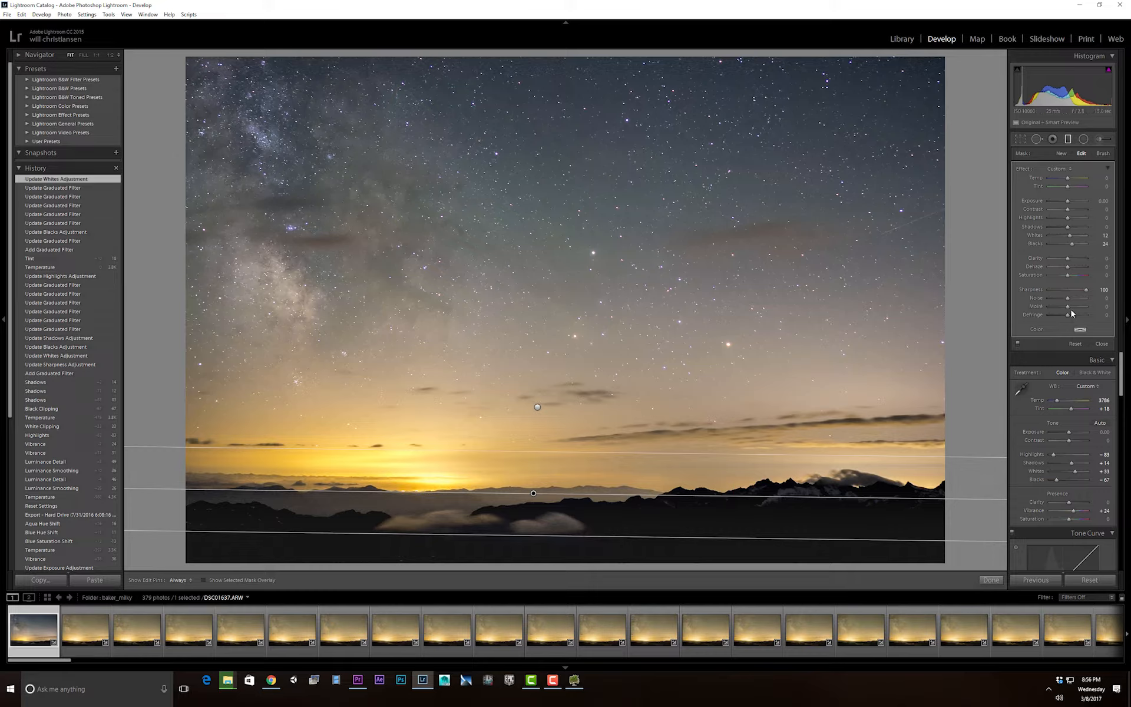
left_click_drag(1067, 300, 1054, 300)
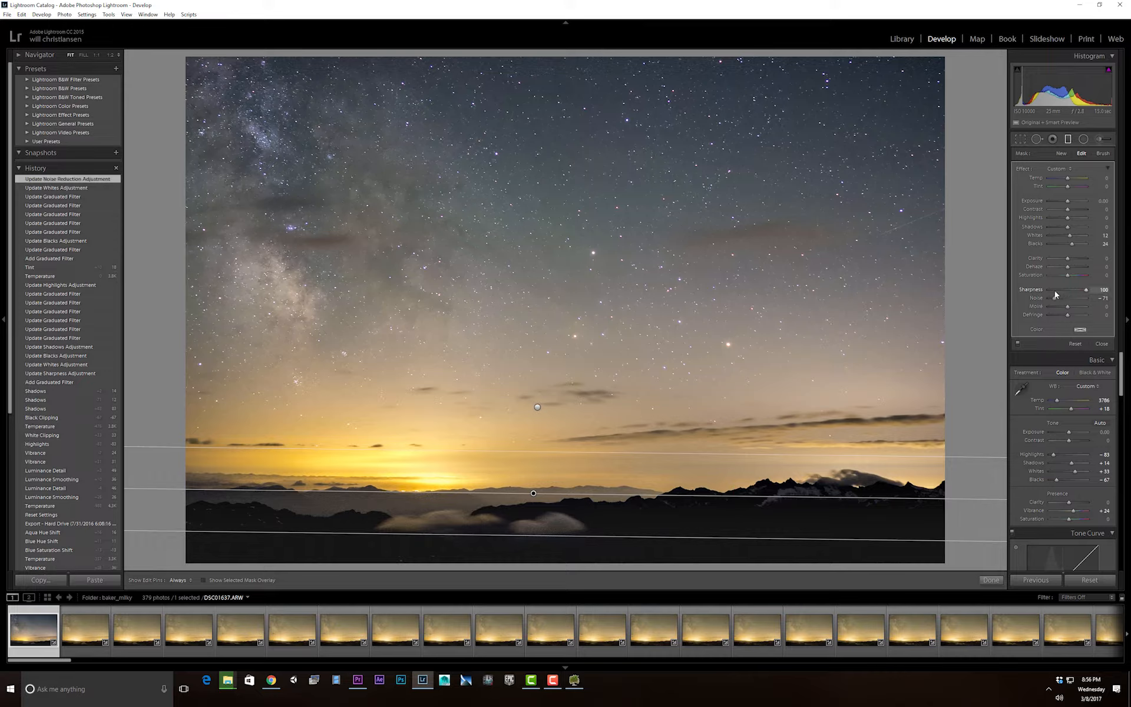
key("ctrl+z")
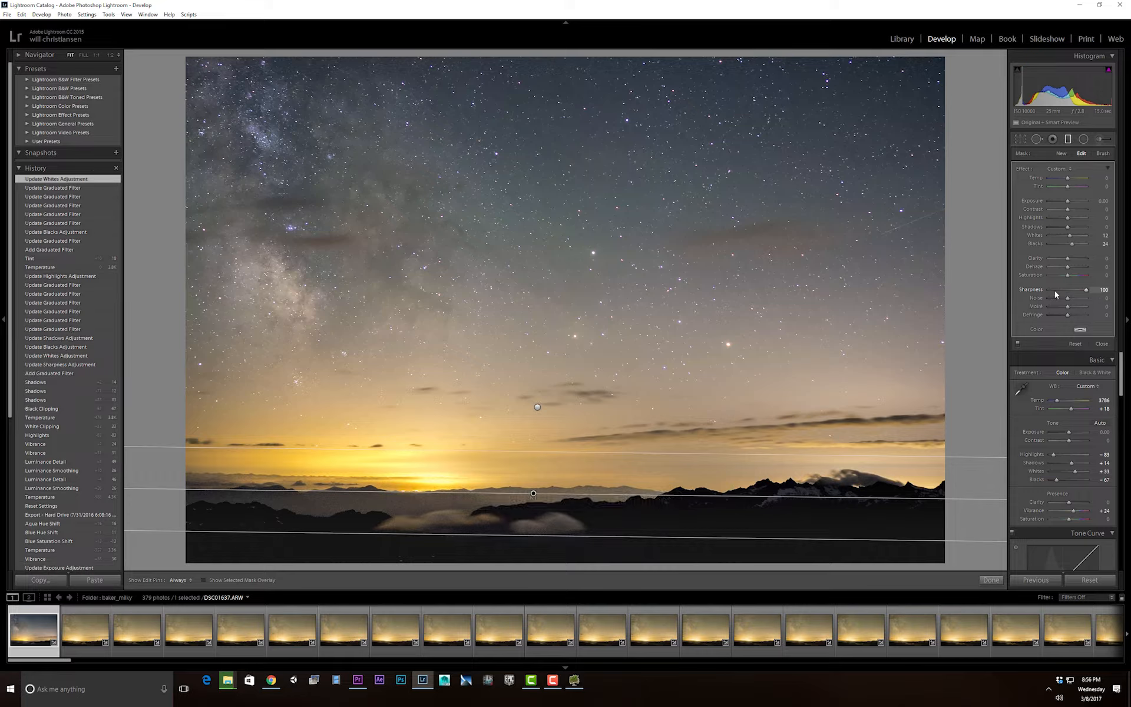
left_click(1103, 344)
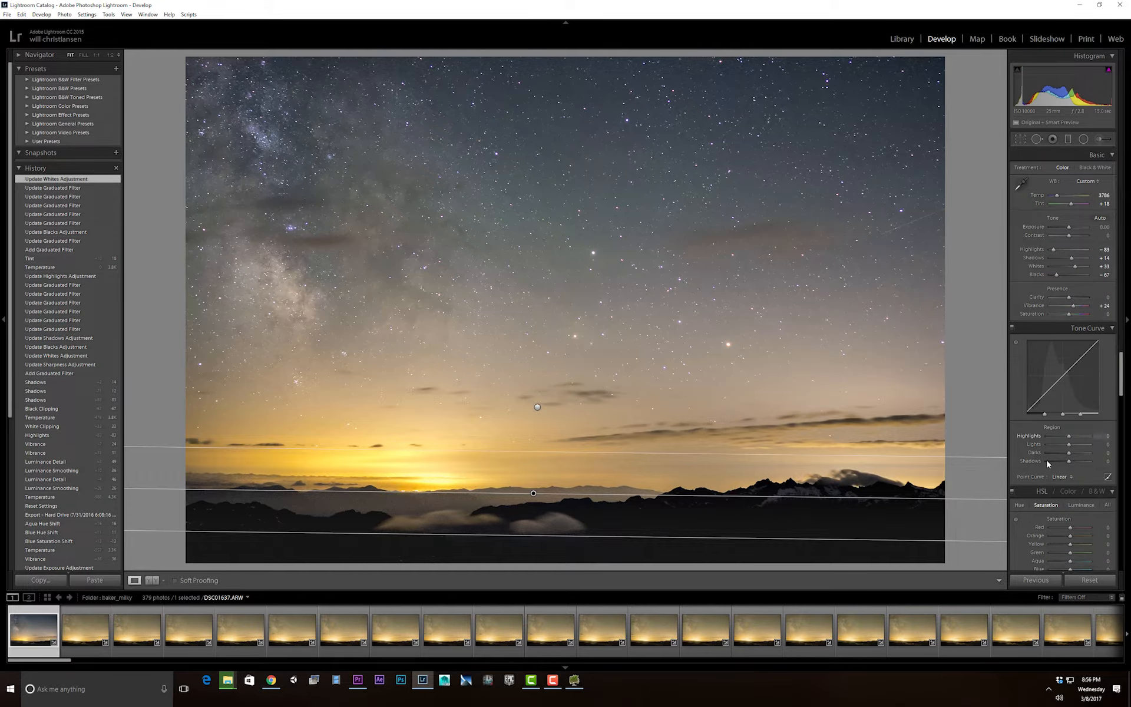
Step: Set the photo's Luminance noise reduction to 19, sharpening Amount to 0 and white balance Temp to 3548
scroll(1014, 507, "down", 5)
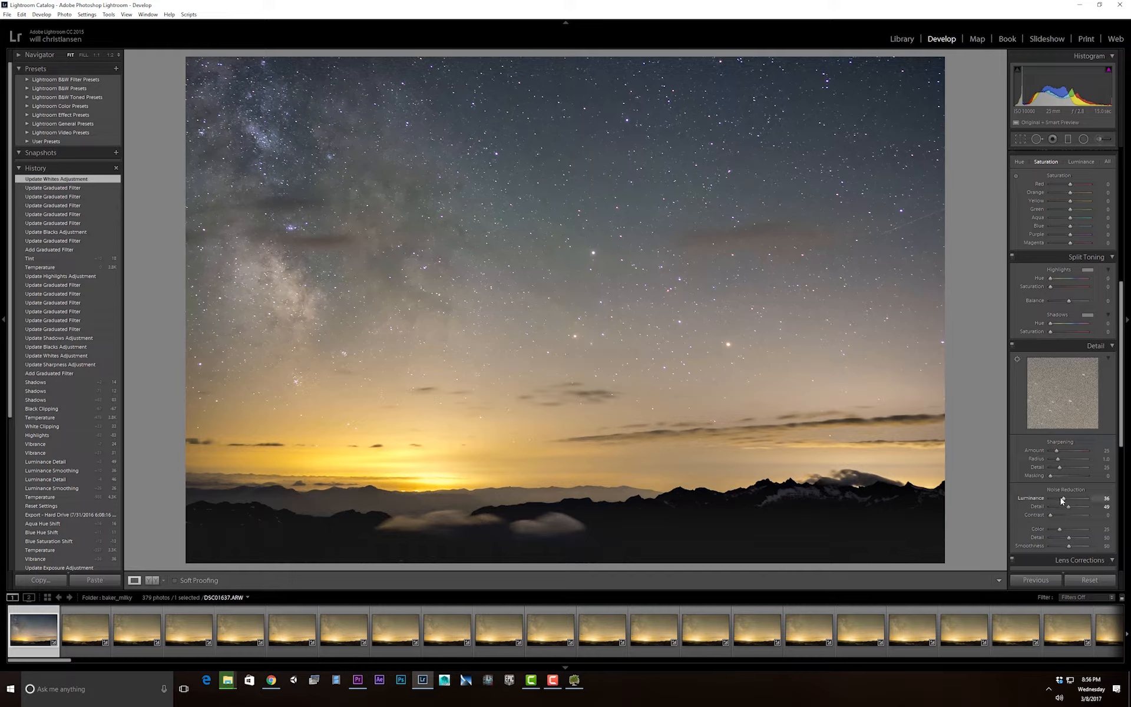
left_click_drag(1063, 501, 1056, 499)
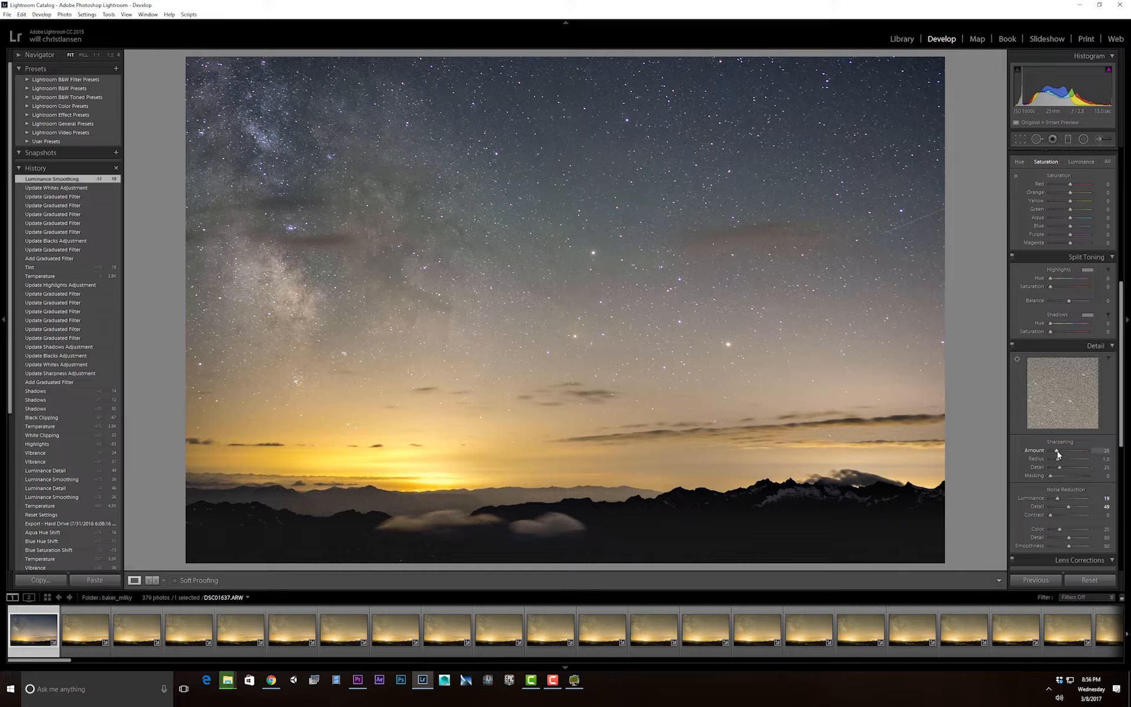
left_click_drag(1058, 453, 1046, 454)
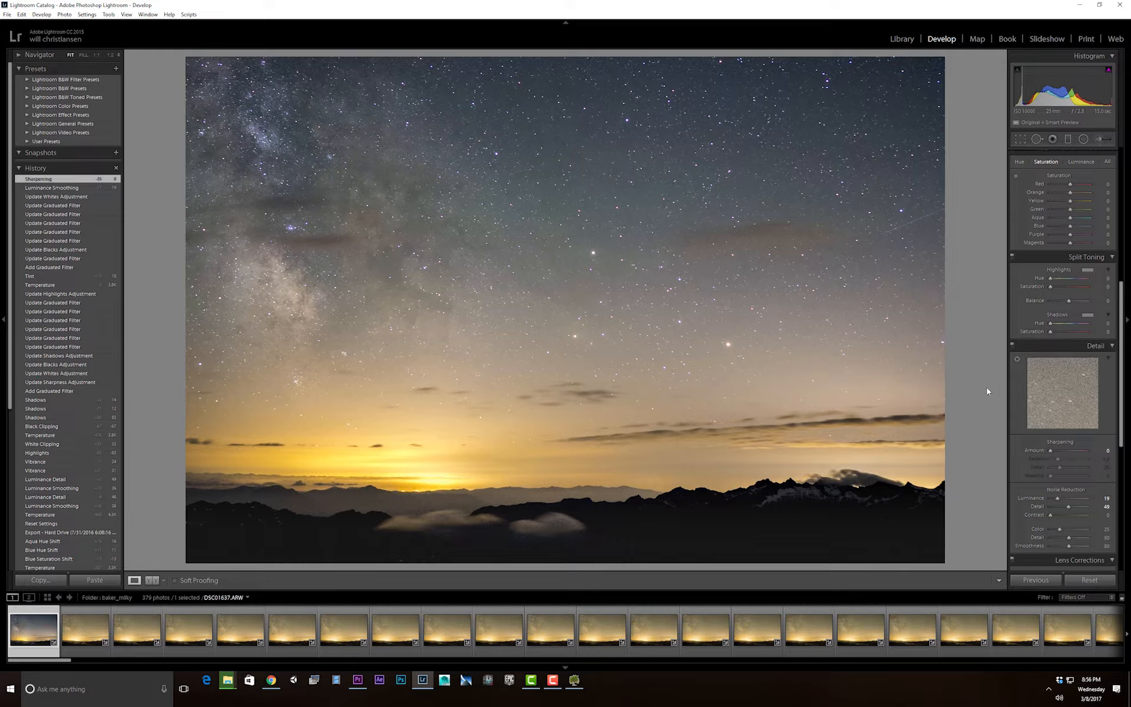
scroll(1055, 377, "up", 5)
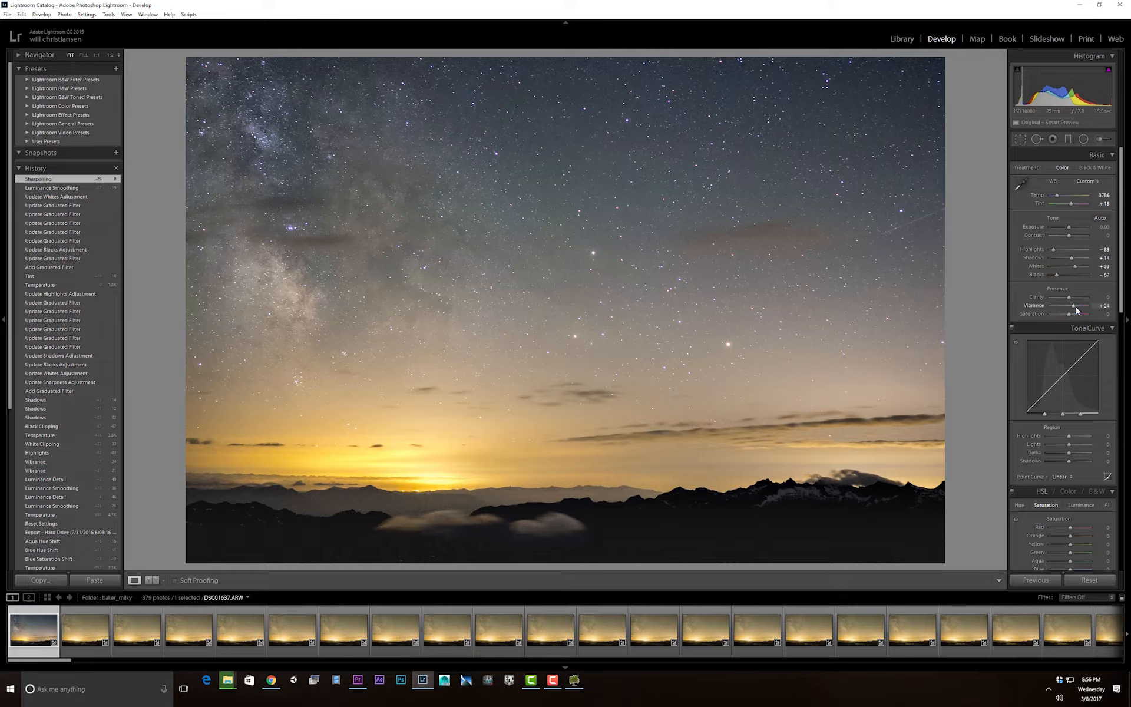
left_click_drag(1057, 195, 1056, 199)
Step: Change the sky graduated filter's Whites to 33 and Blacks to -12, and close the filter
left_click(1068, 139)
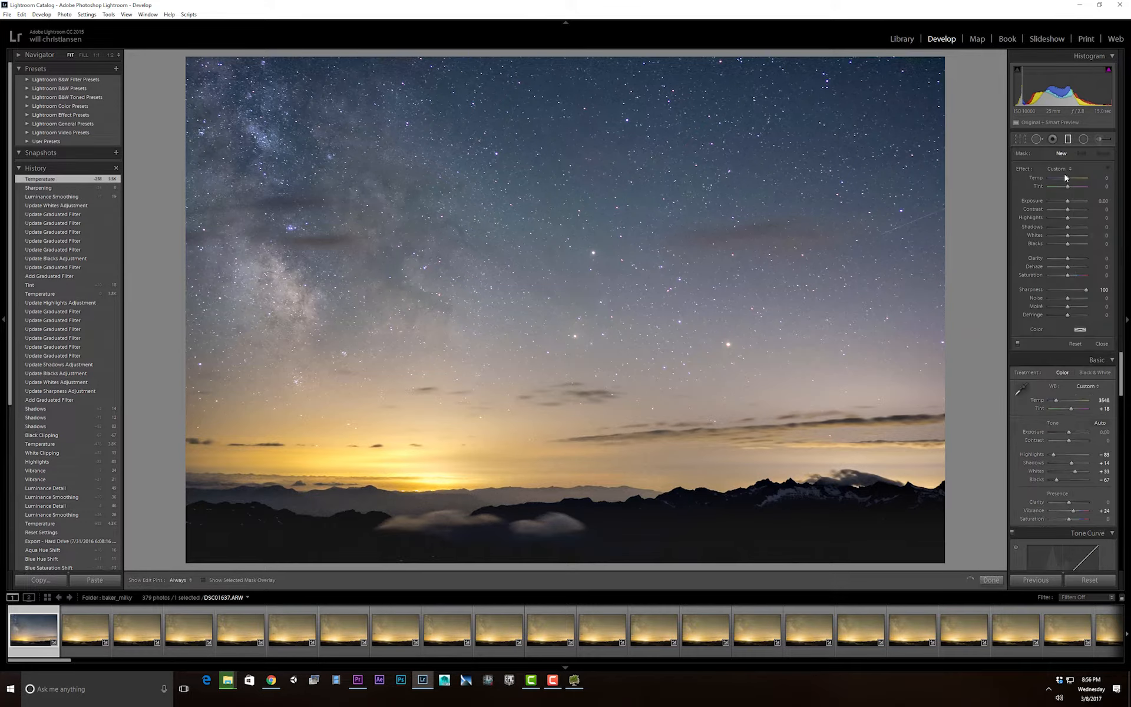
left_click(537, 405)
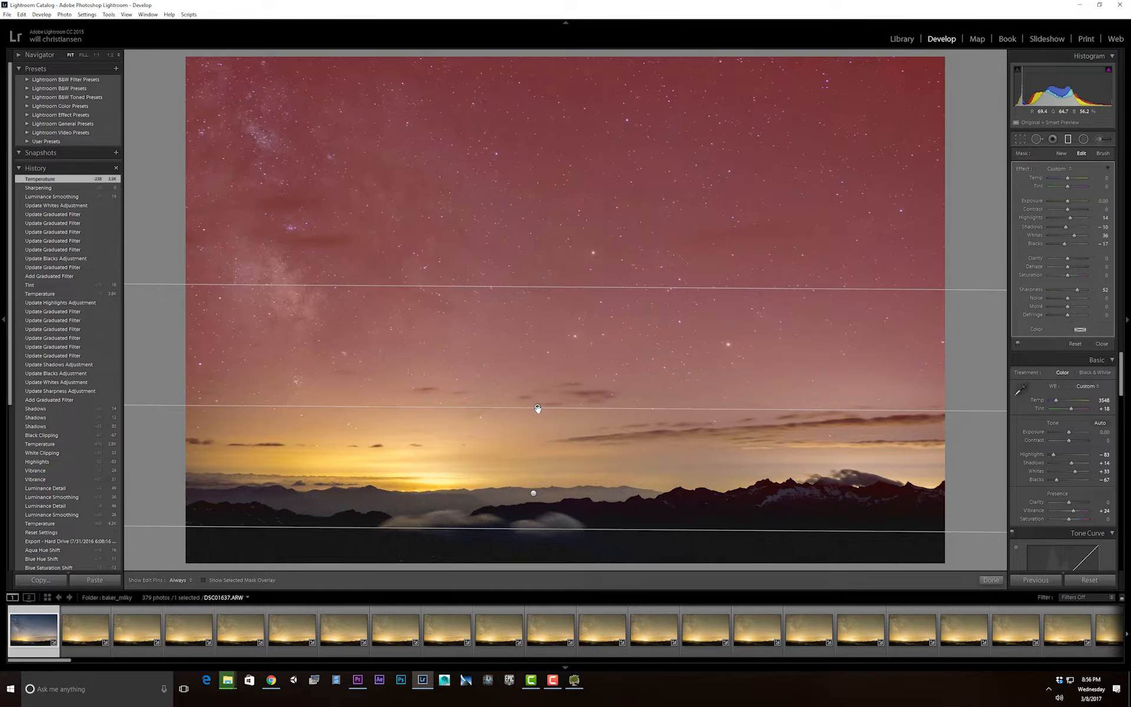
left_click(537, 408)
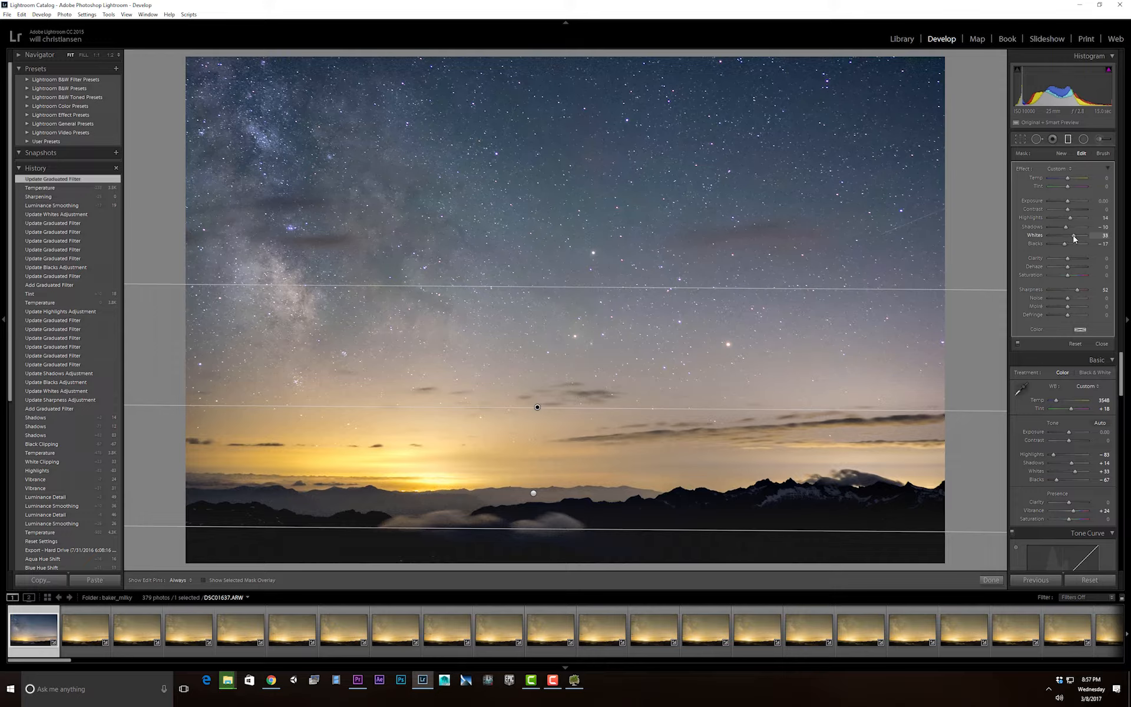
left_click_drag(1073, 239, 1067, 249)
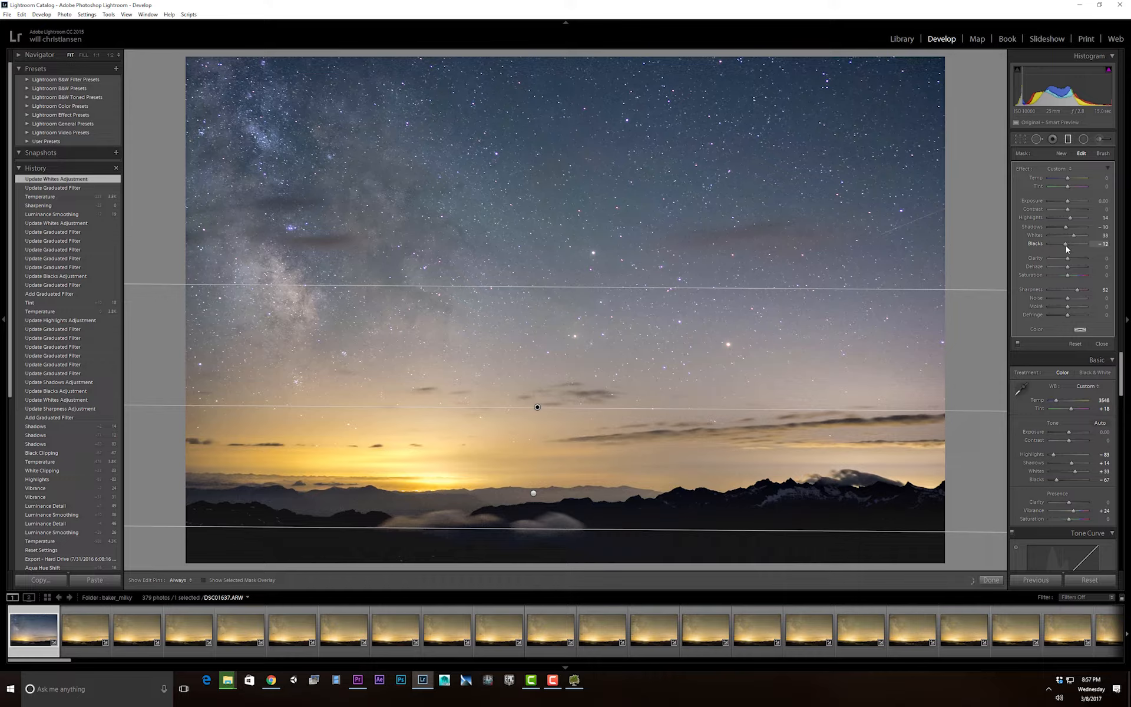
left_click(1101, 344)
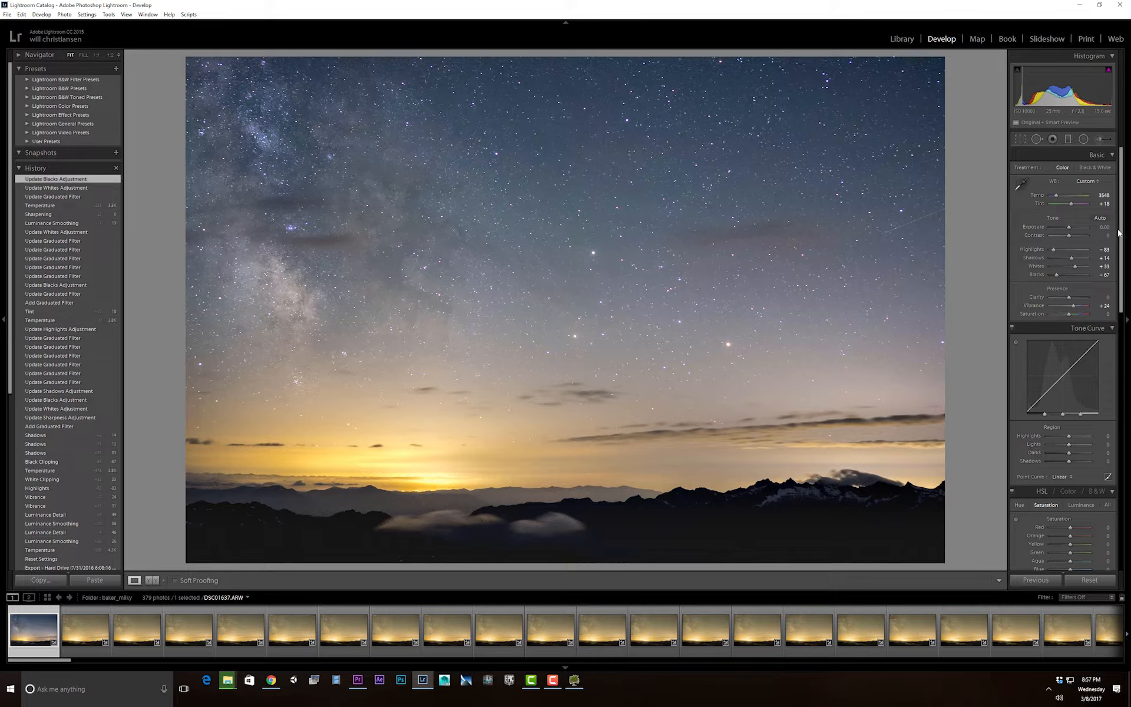
Step: Set the blue Saturation to -4 and the blue Hue to +11 in the HSL adjustments
left_click_drag(1121, 231, 1120, 313)
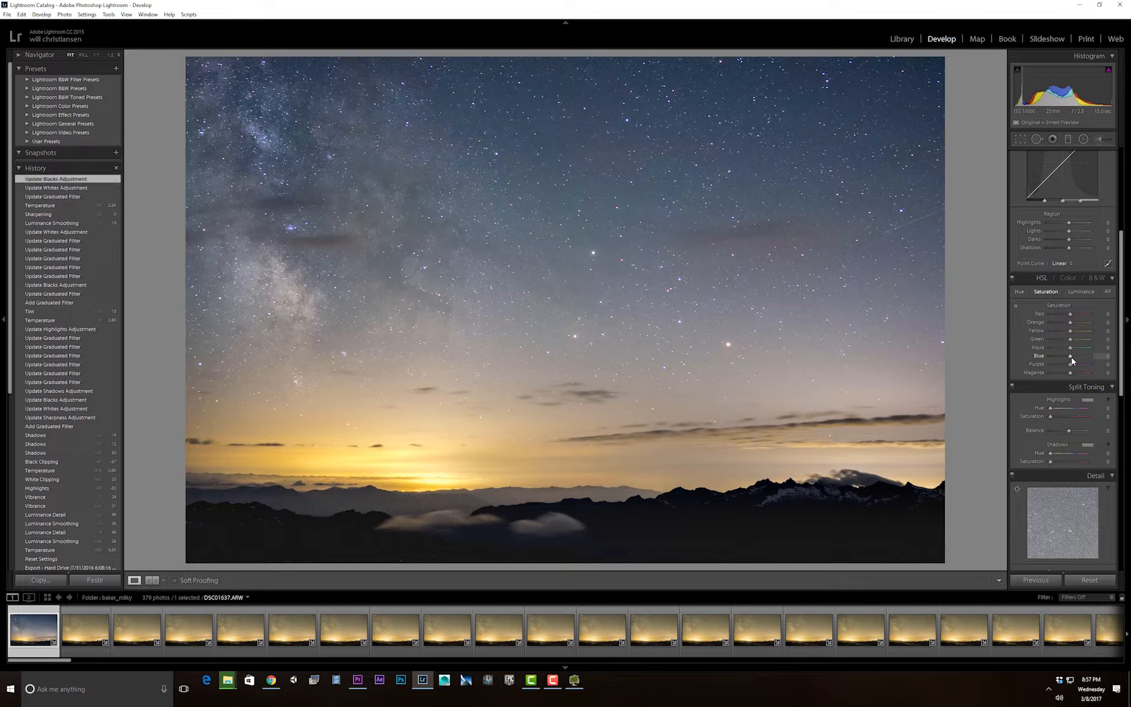
left_click_drag(1072, 360, 1072, 359)
left_click(1019, 291)
left_click(1035, 293)
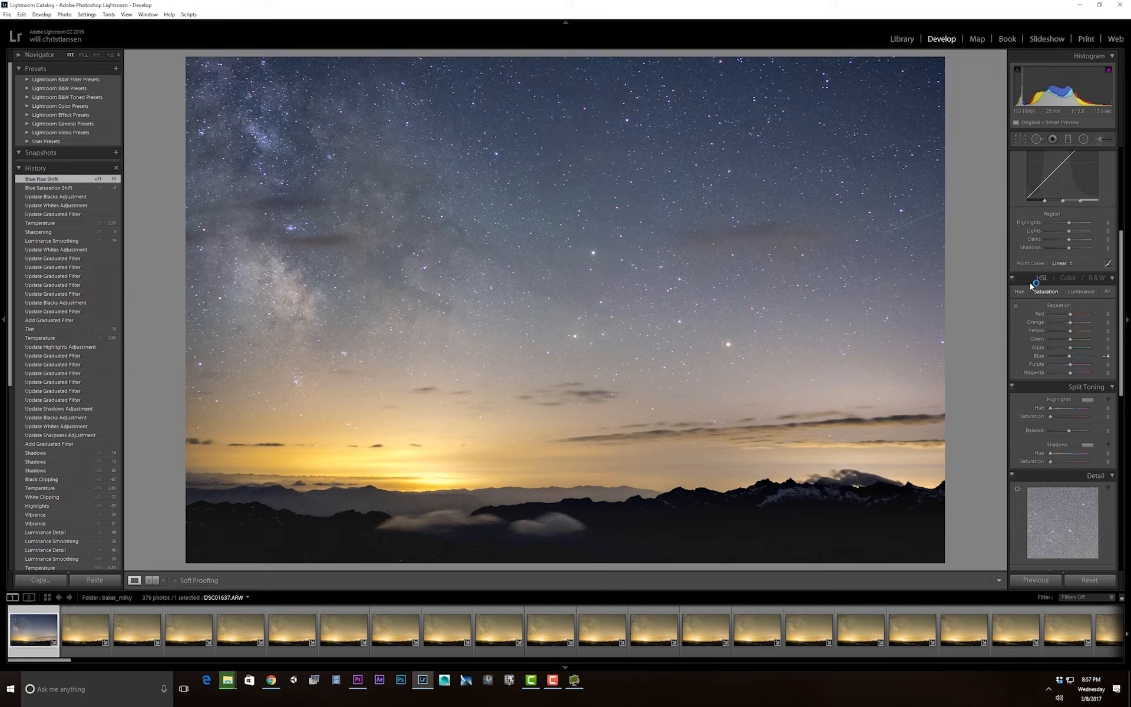
left_click(1019, 292)
Step: Raise the sky graduated filter's Clarity slightly and close the filter
left_click(1067, 140)
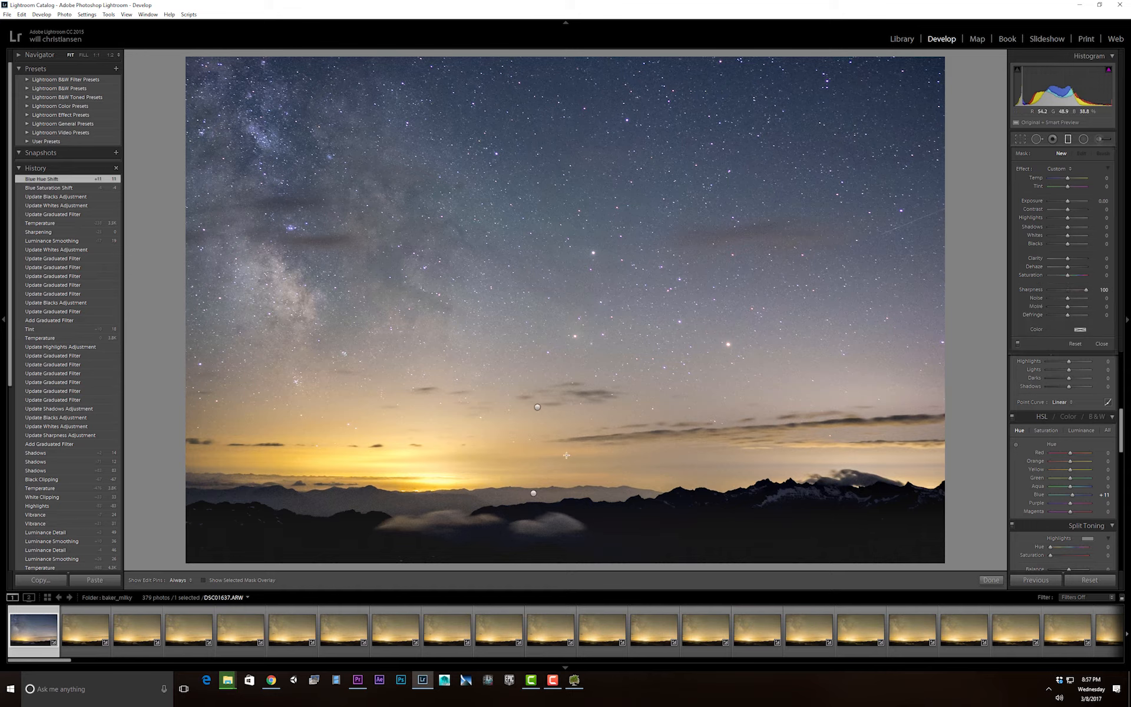
left_click(536, 407)
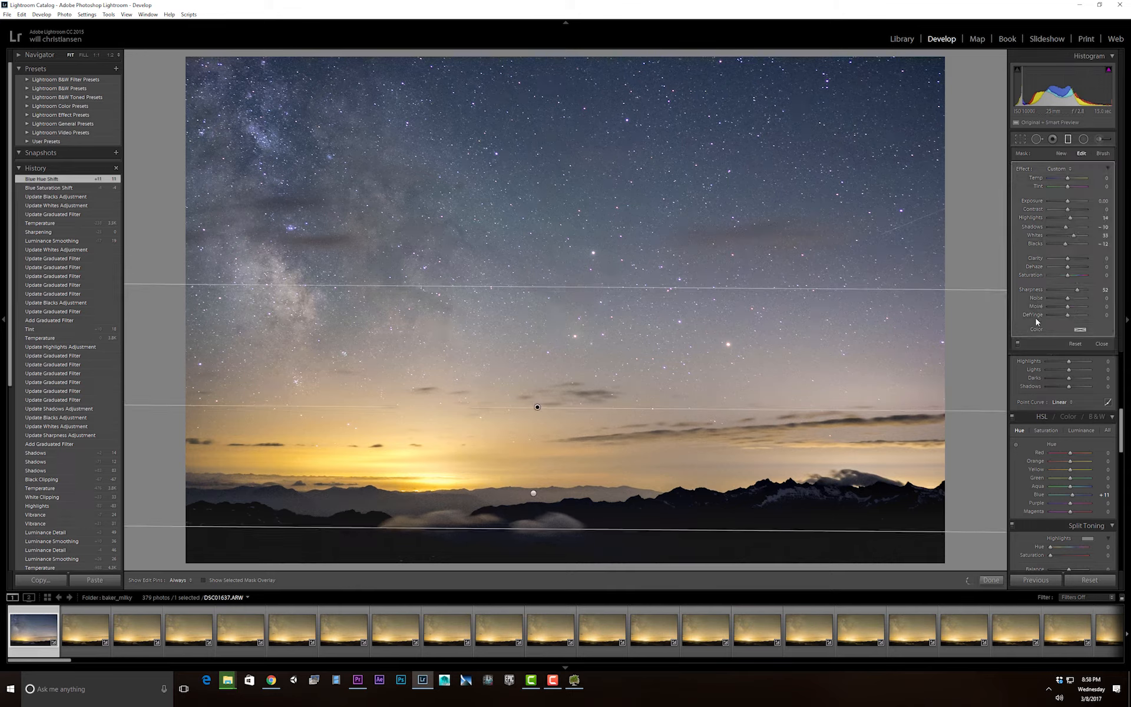
left_click_drag(1068, 259, 1070, 261)
left_click_drag(1070, 261, 1069, 261)
left_click(1068, 139)
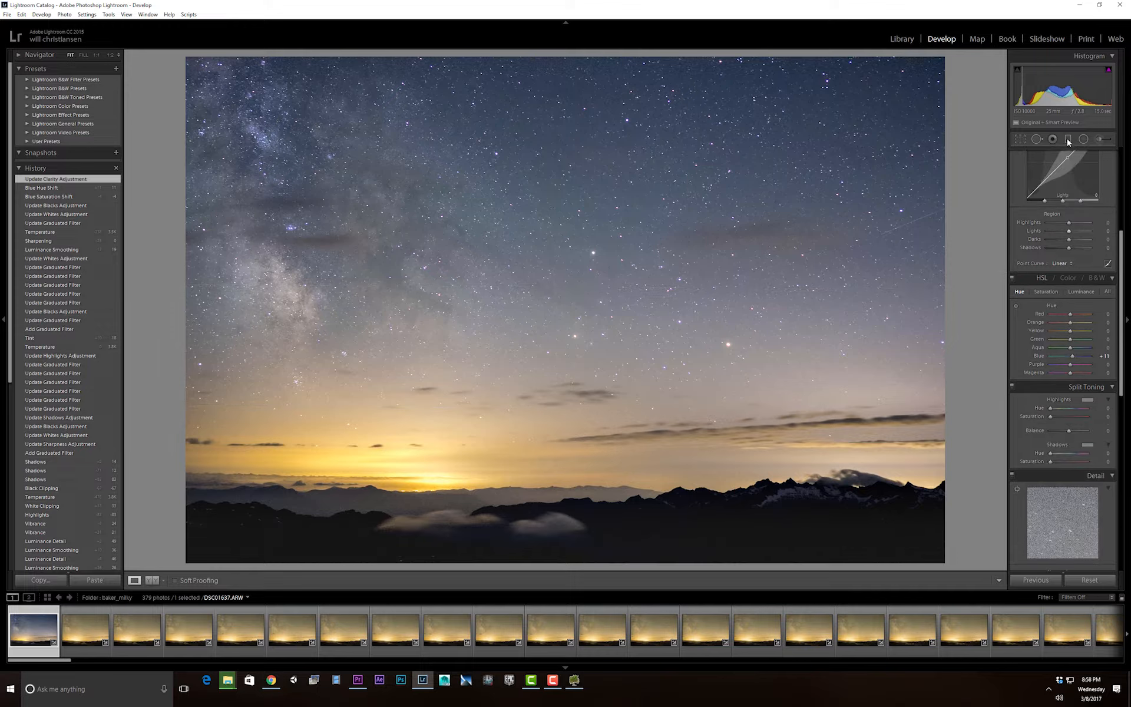
Step: Add a narrow third graduated filter down to the lower sky above the horizon with Clarity 17 and Blacks 0, and close it
left_click(1067, 139)
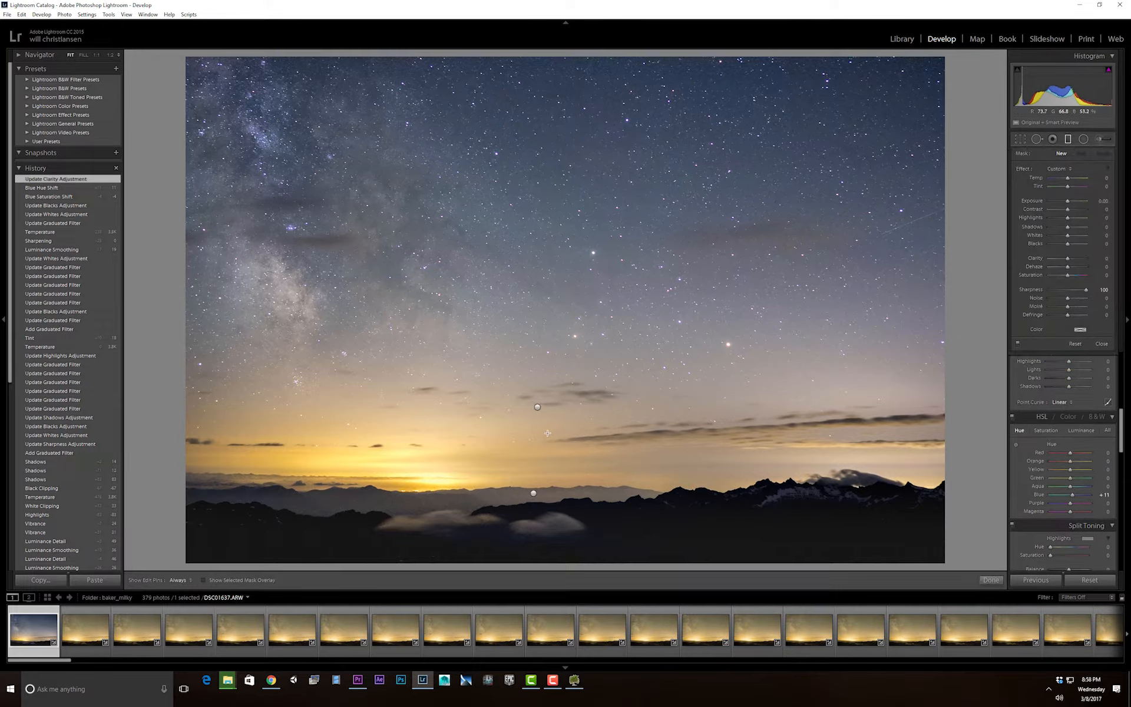
left_click_drag(545, 425, 543, 459)
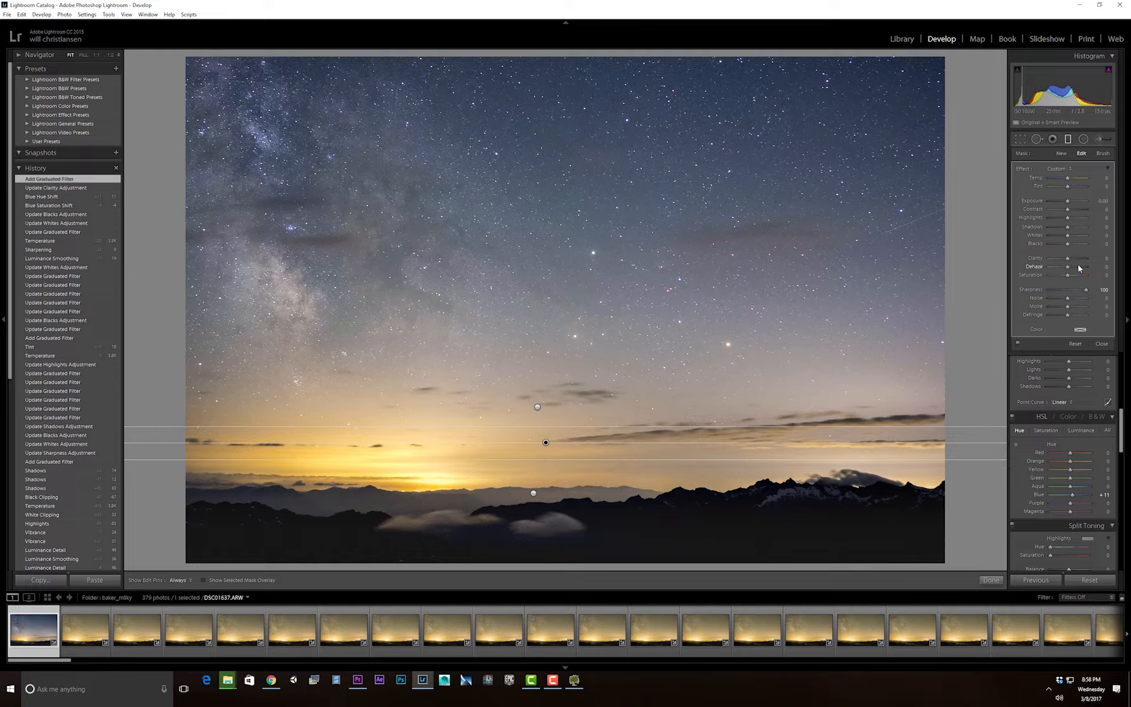
left_click_drag(1068, 259, 1070, 265)
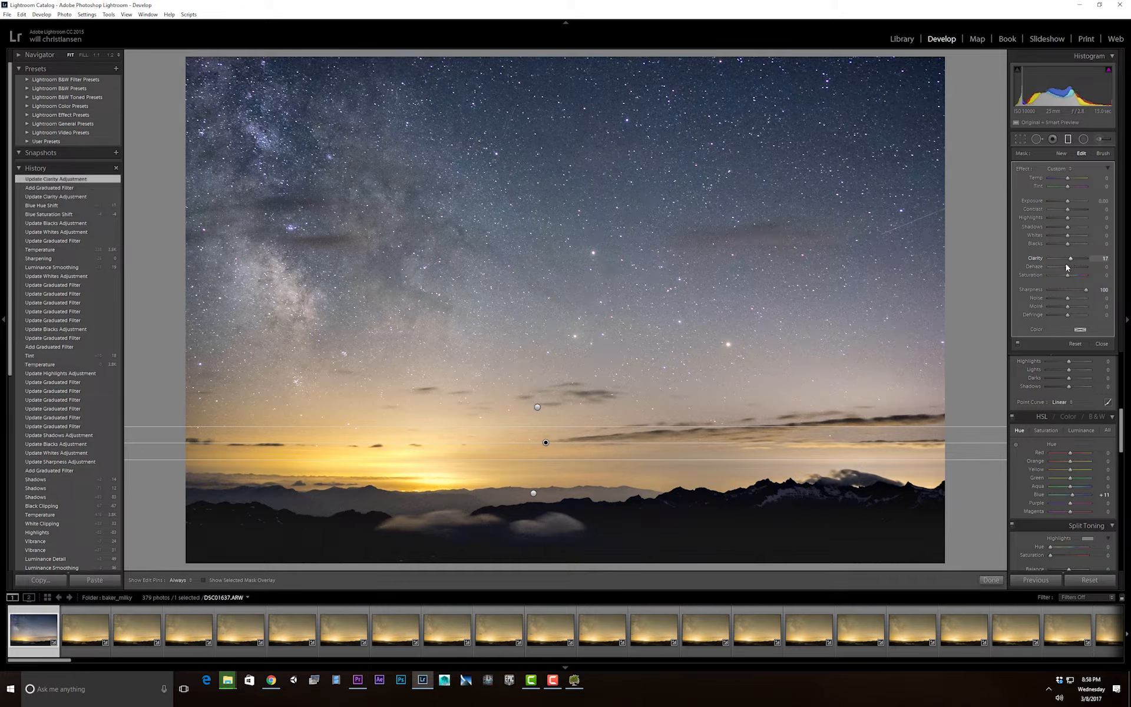
left_click_drag(1068, 247, 1071, 254)
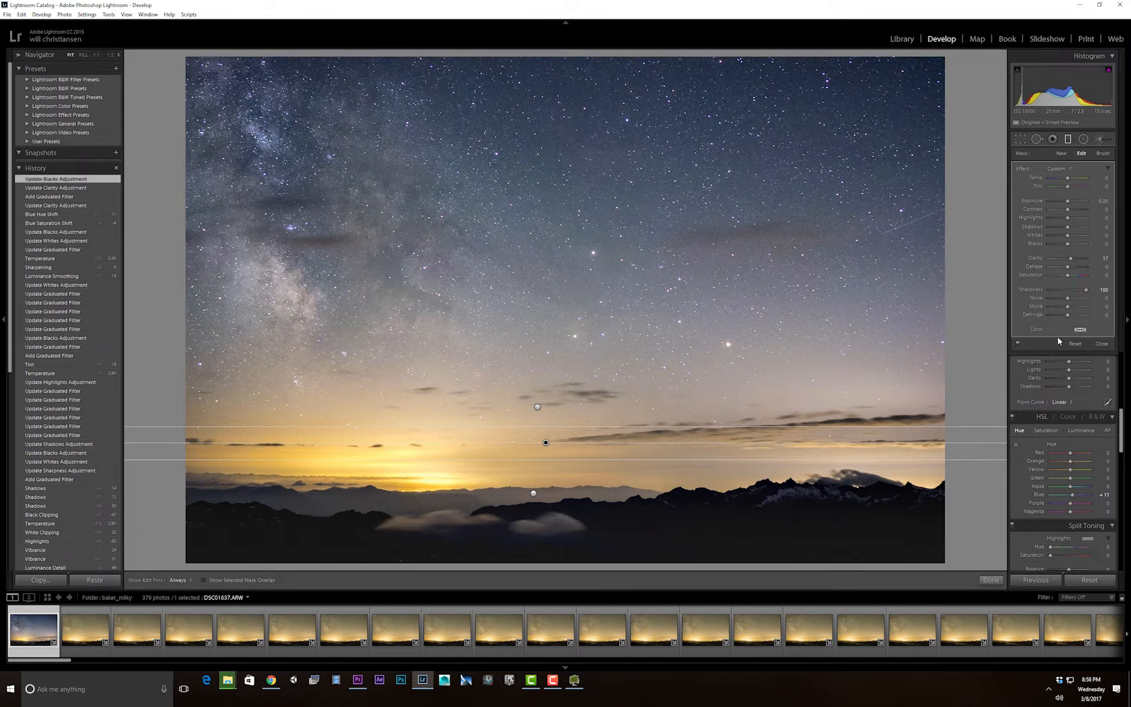
left_click(1102, 344)
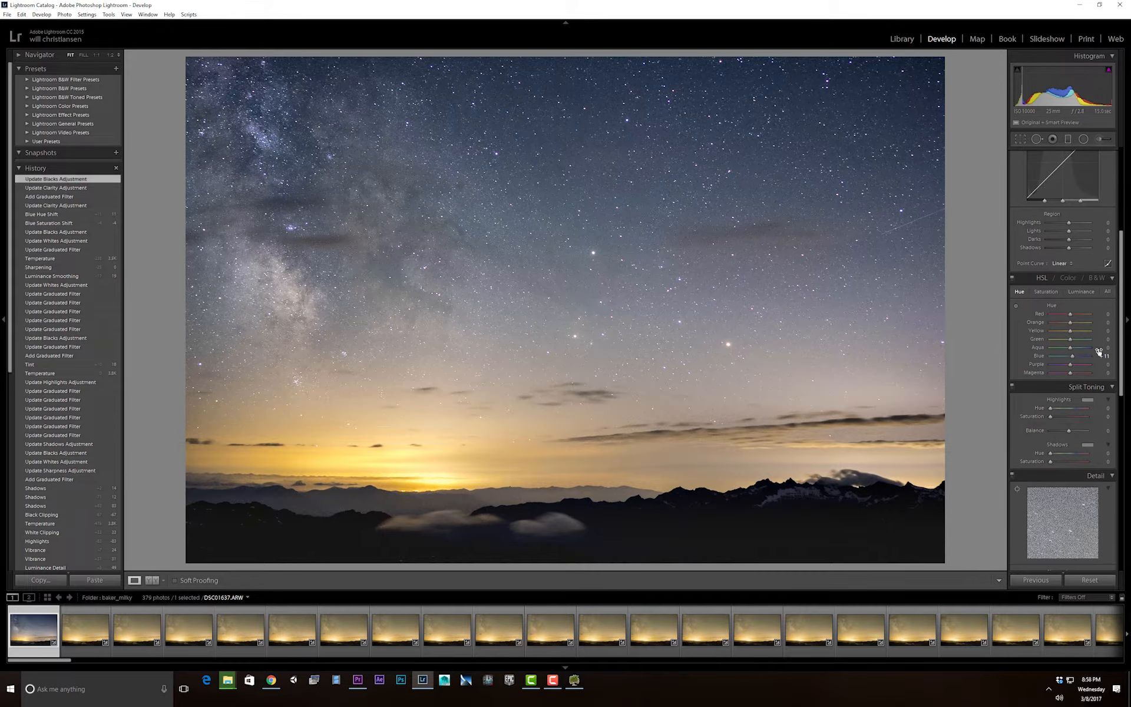
Step: Set the photo's noise reduction to Luminance 44 and luminance Detail 57
scroll(1028, 343, "down", 5)
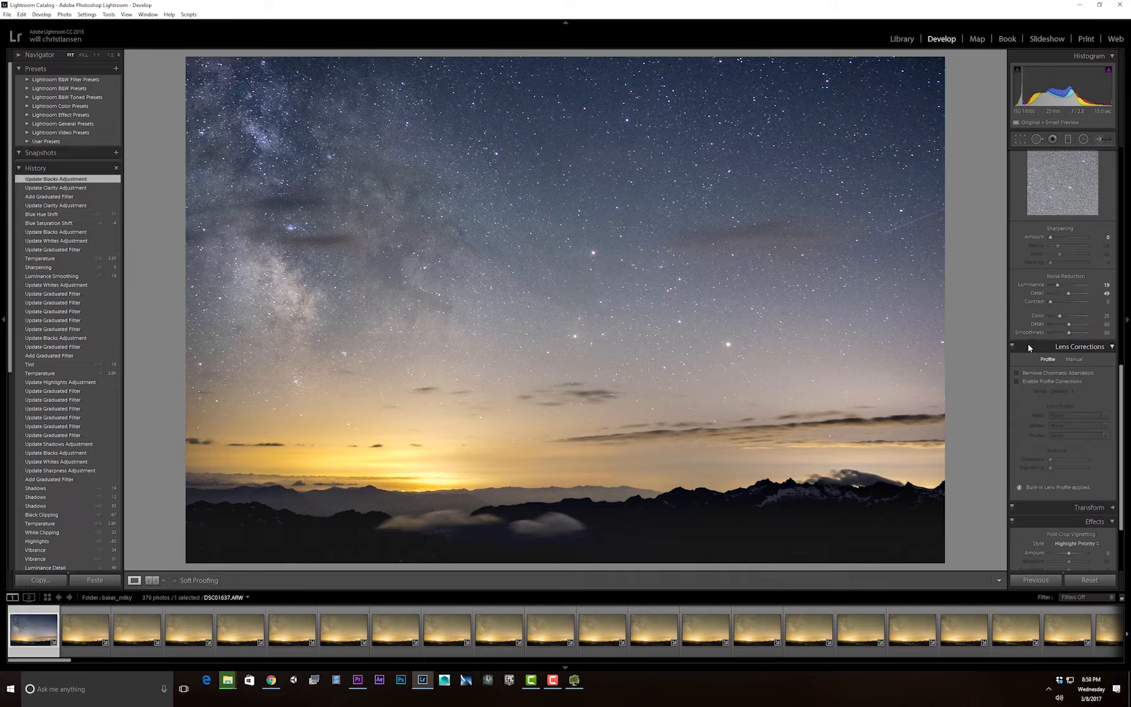
left_click(1067, 287)
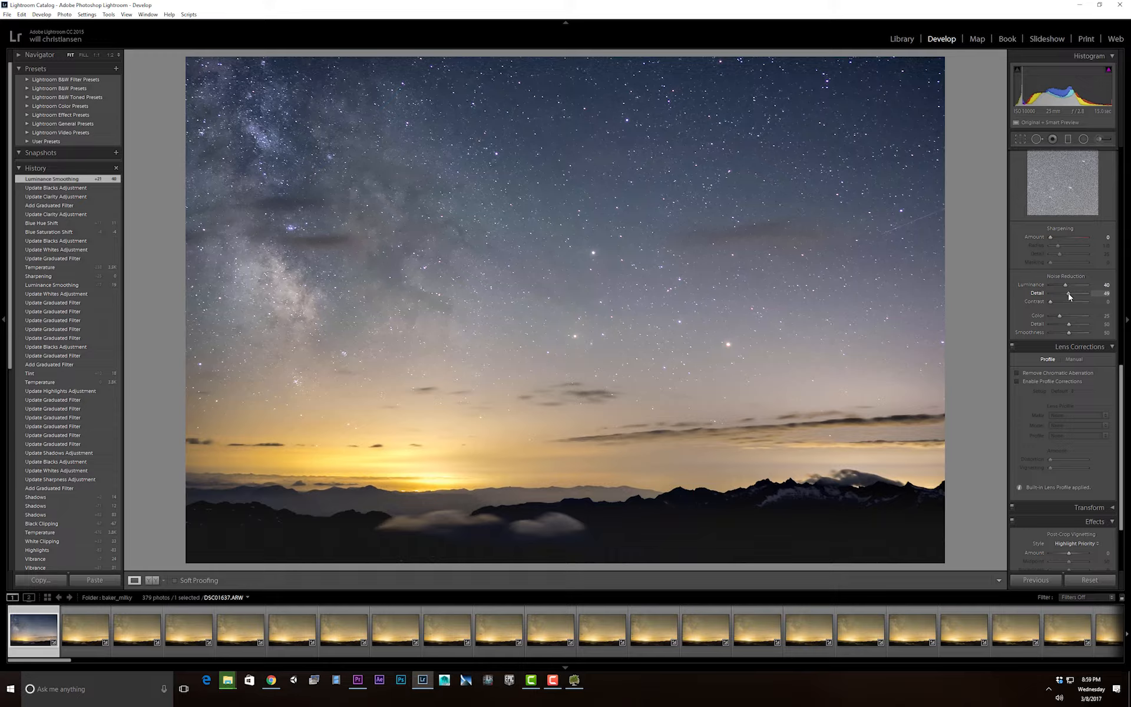
mouse_move(1070, 297)
left_mouse_down()
mouse_move(1066, 286)
mouse_move(1070, 297)
left_mouse_up()
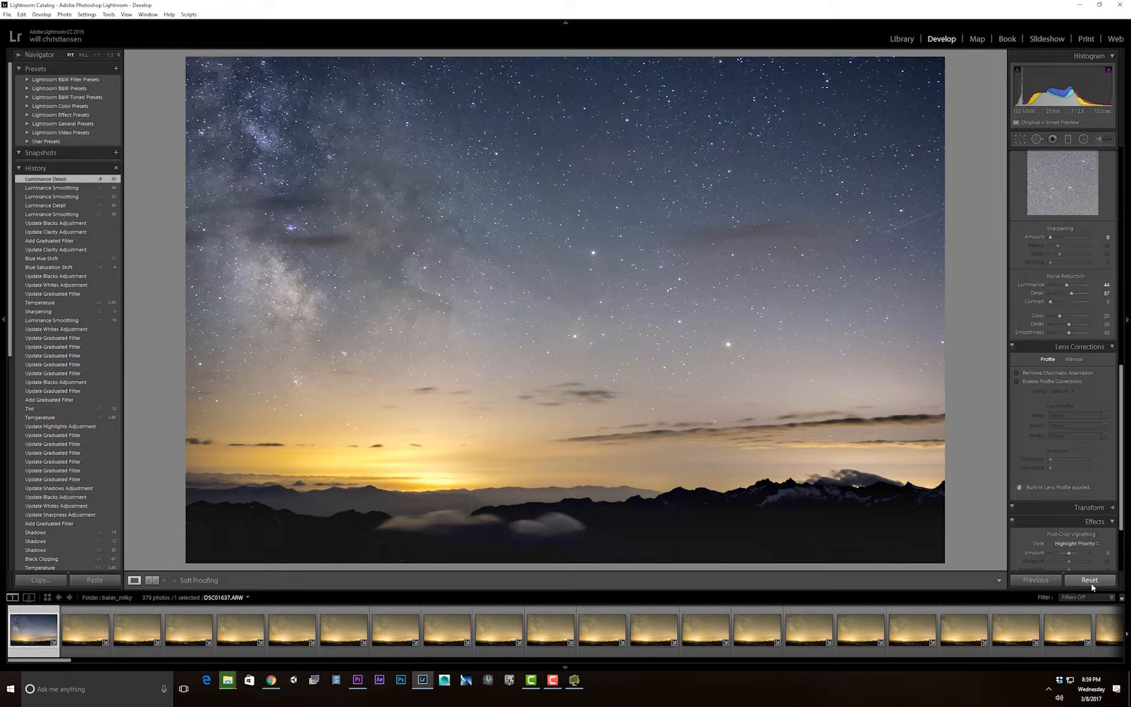
Step: Set the lower-sky graduated filter's Clarity to 14, Whites to 28 and Highlights to -52, close it, and set the photo's Blacks to -57
scroll(1022, 457, "up", 10)
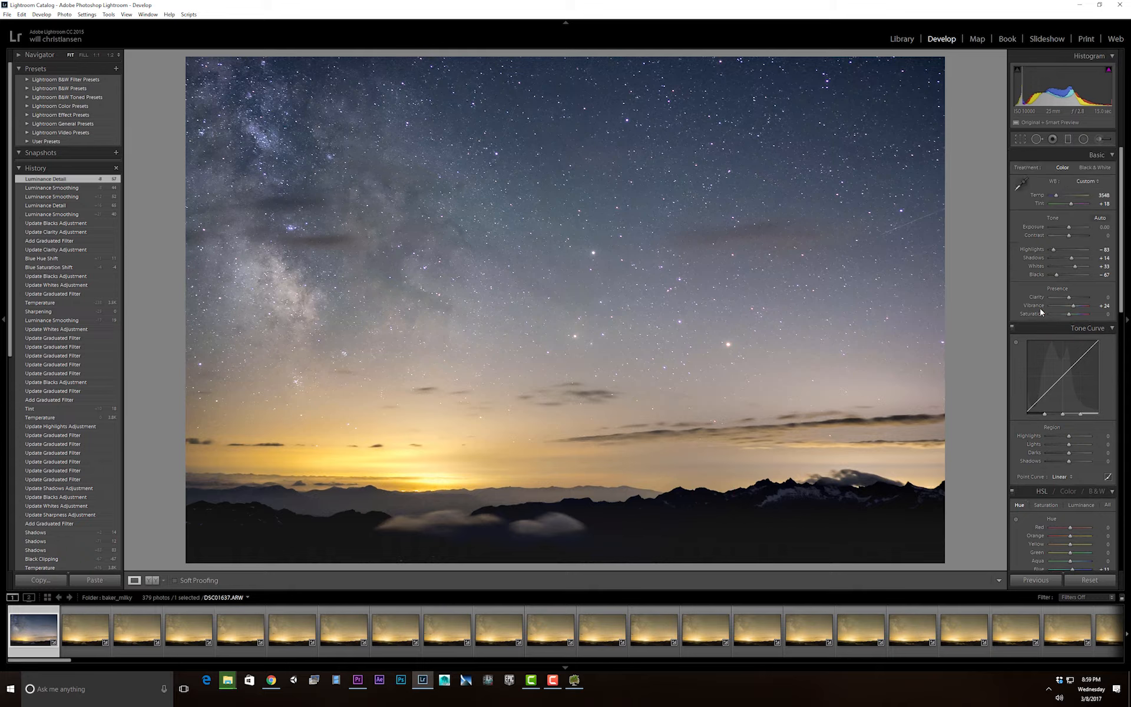
left_click(1068, 139)
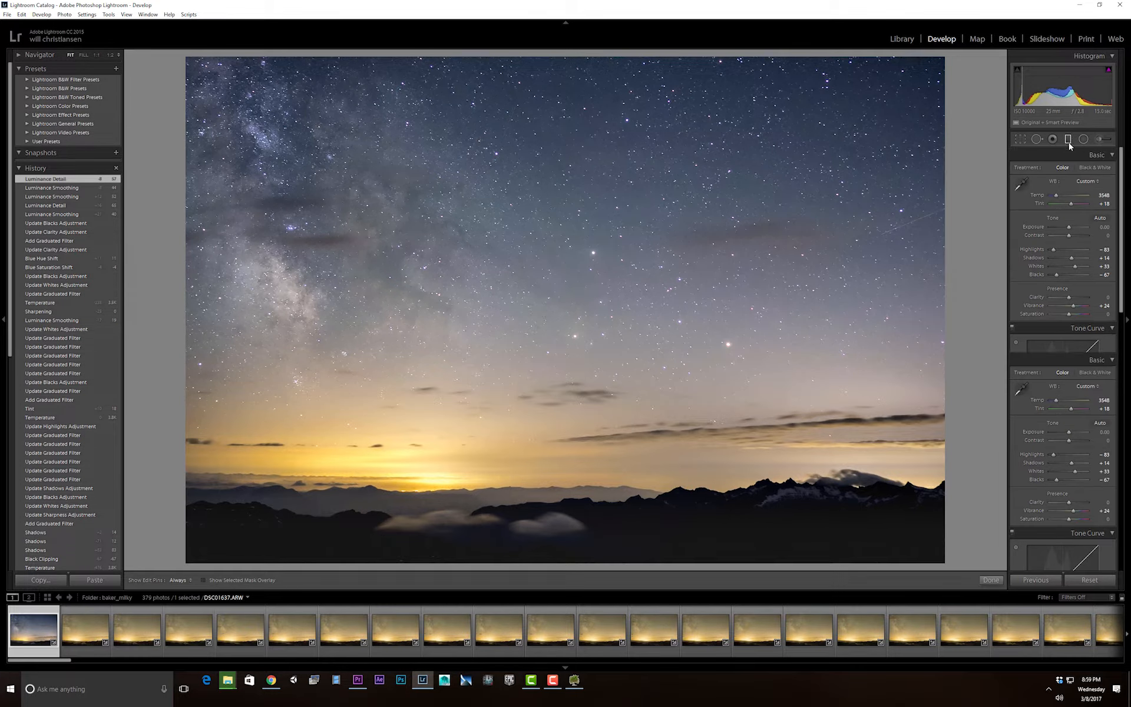
left_click(547, 443)
left_click_drag(1067, 258, 1070, 264)
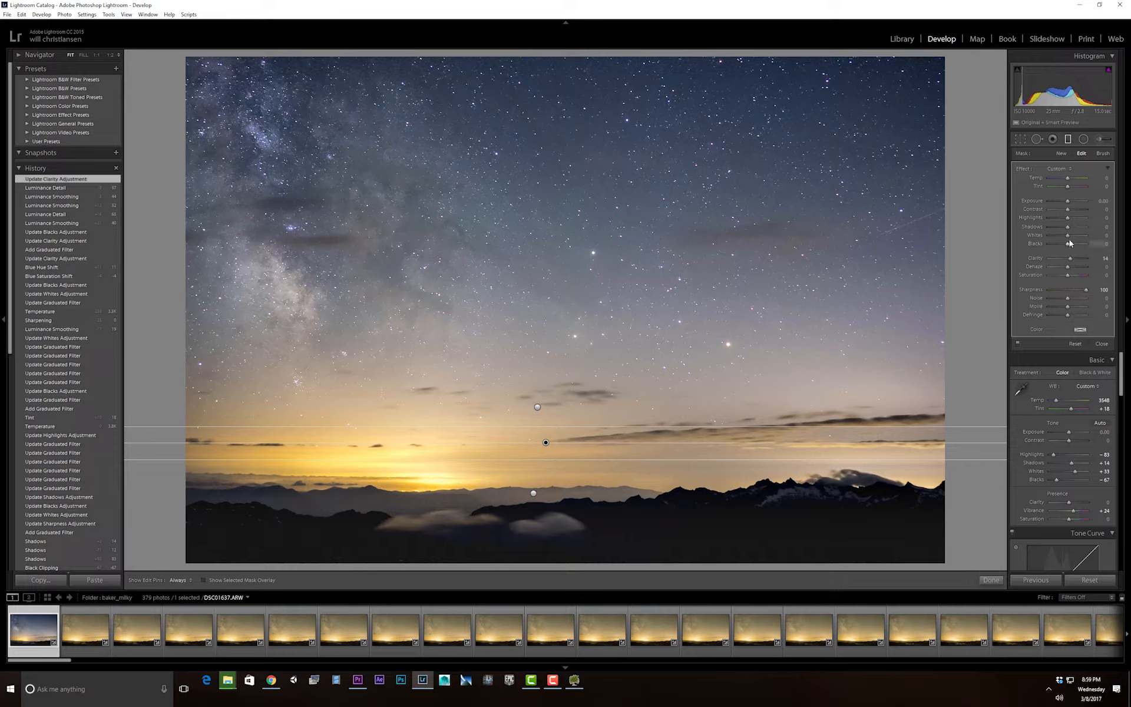
left_click_drag(1068, 238, 1058, 224)
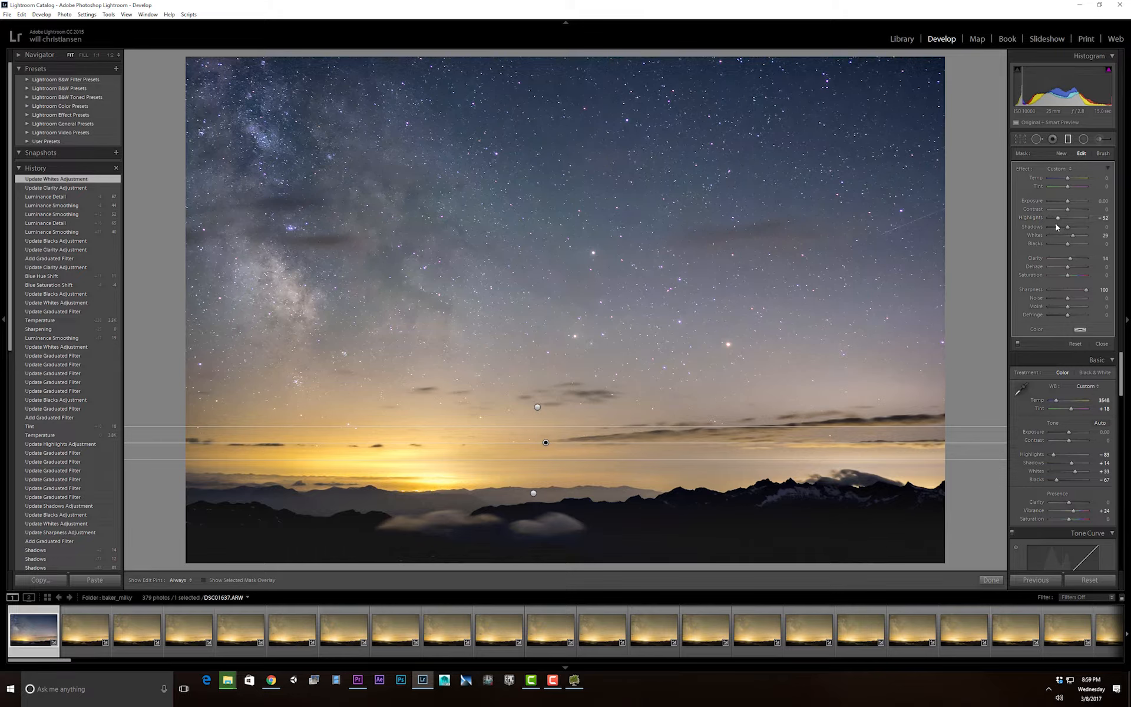
left_click(1101, 344)
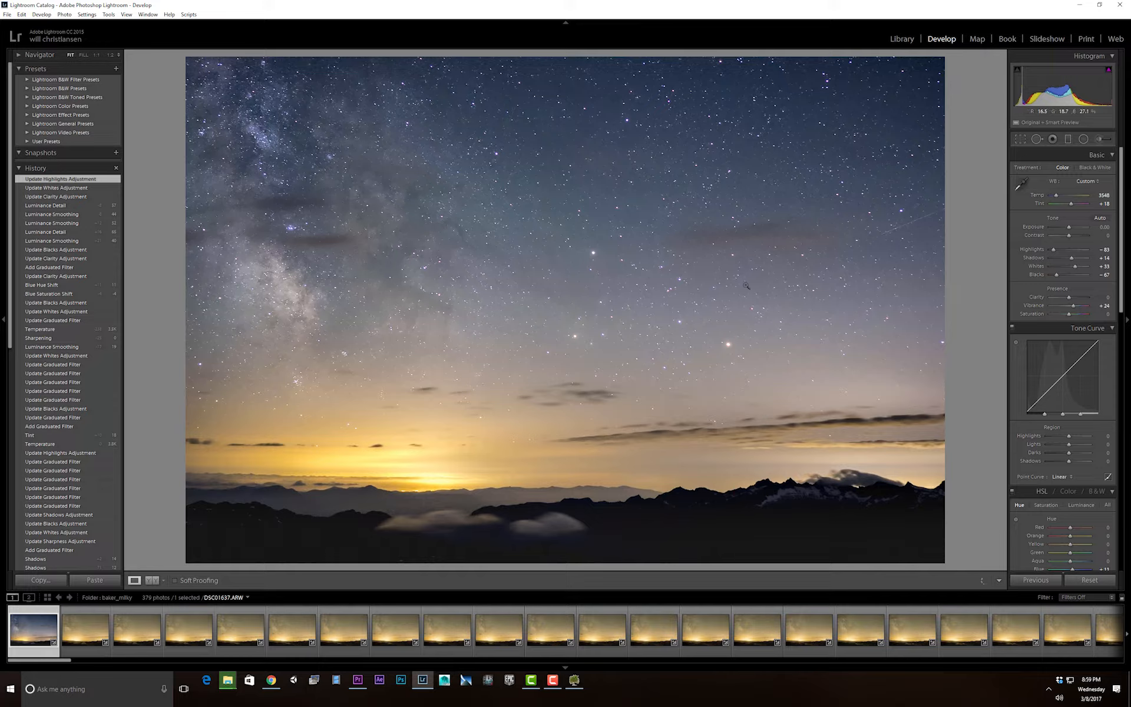
left_click_drag(1058, 276, 1060, 278)
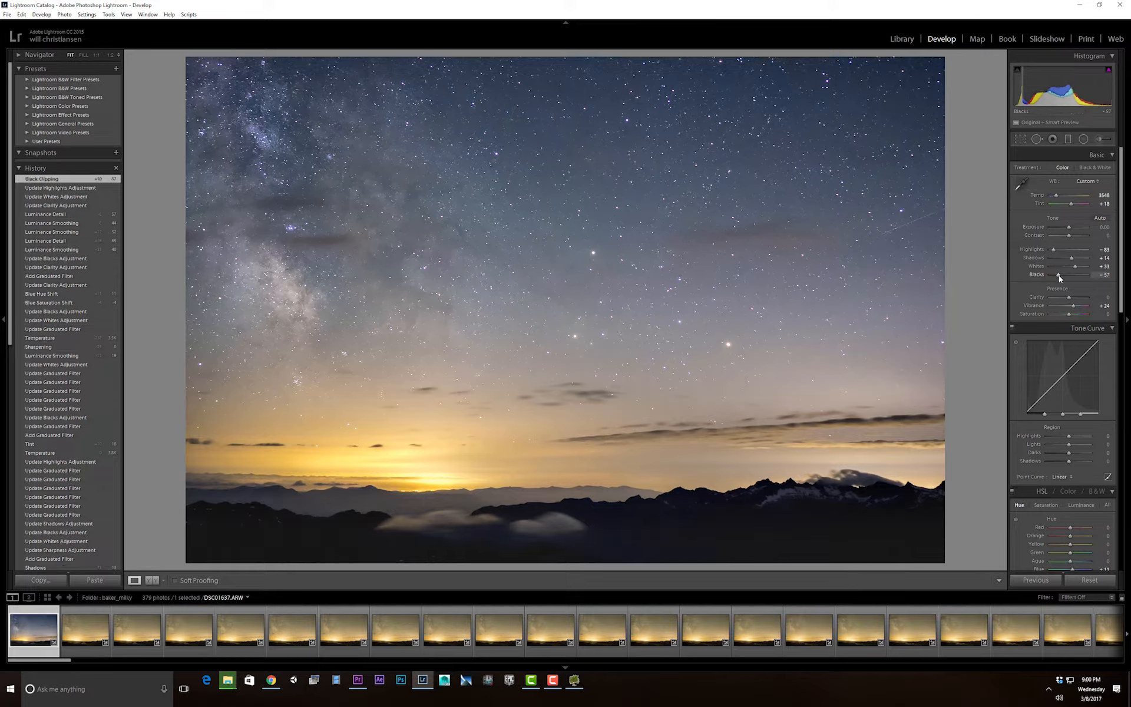
Step: Move the lower-sky graduated filter down so it sits just above the mountain ridgeline, and deselect it
left_click(1067, 140)
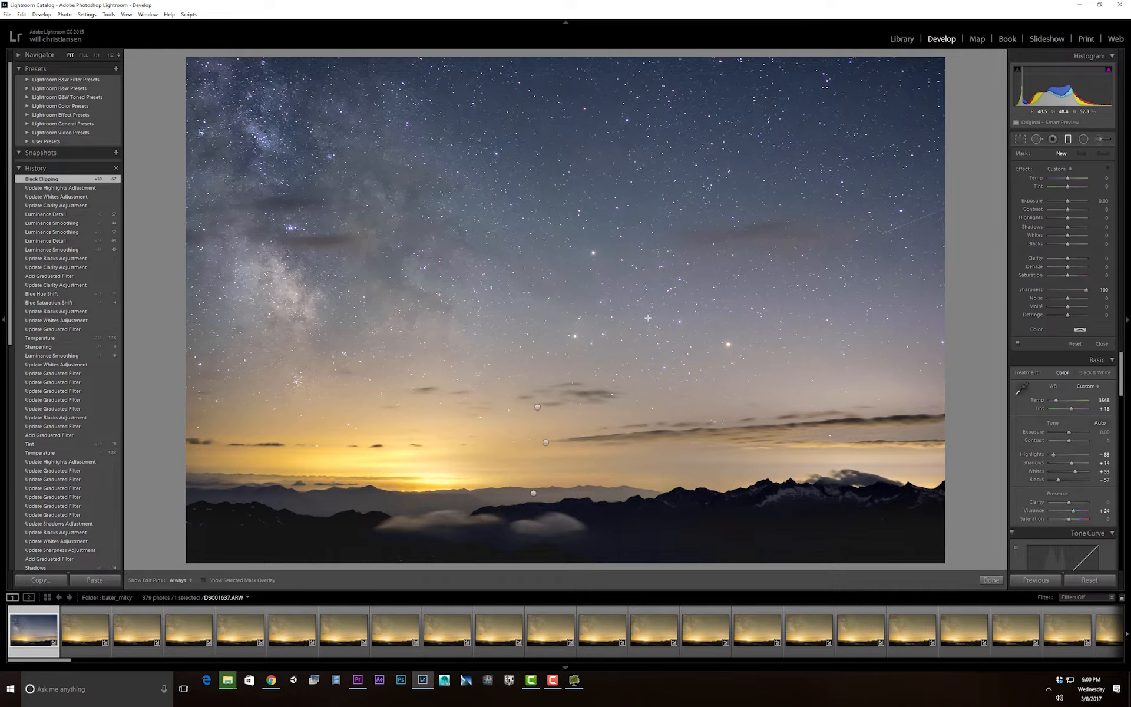
left_click(546, 443)
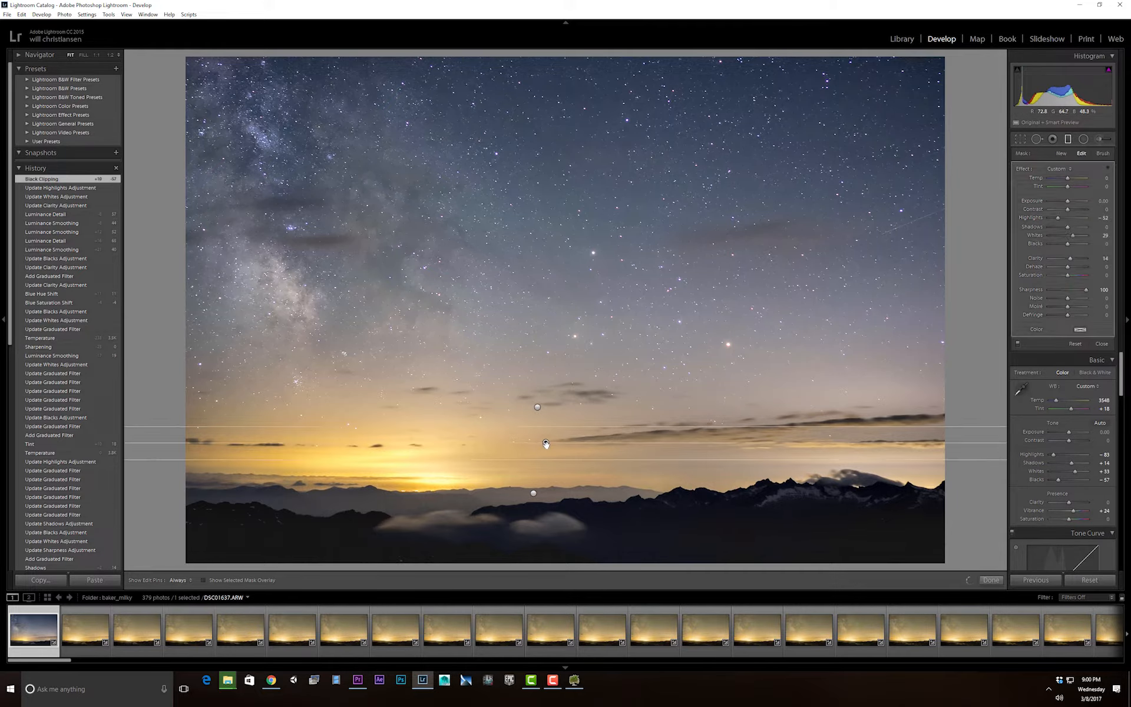
mouse_move(546, 443)
left_click_drag(546, 443, 544, 495)
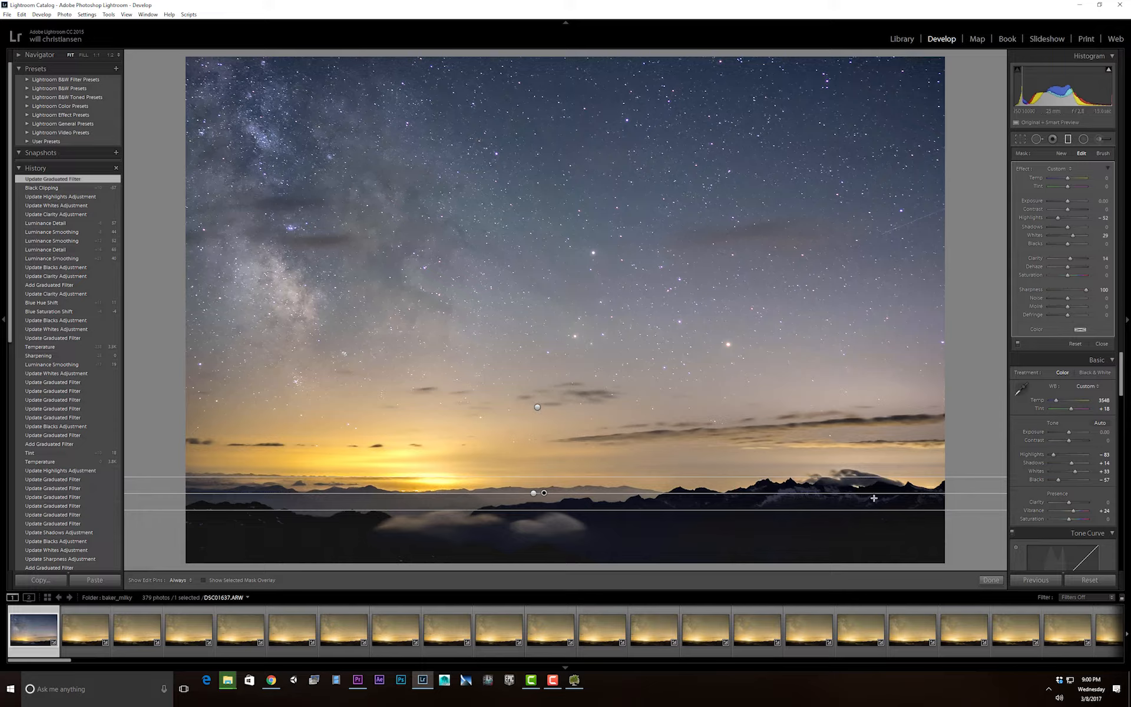
left_click_drag(543, 492, 544, 466)
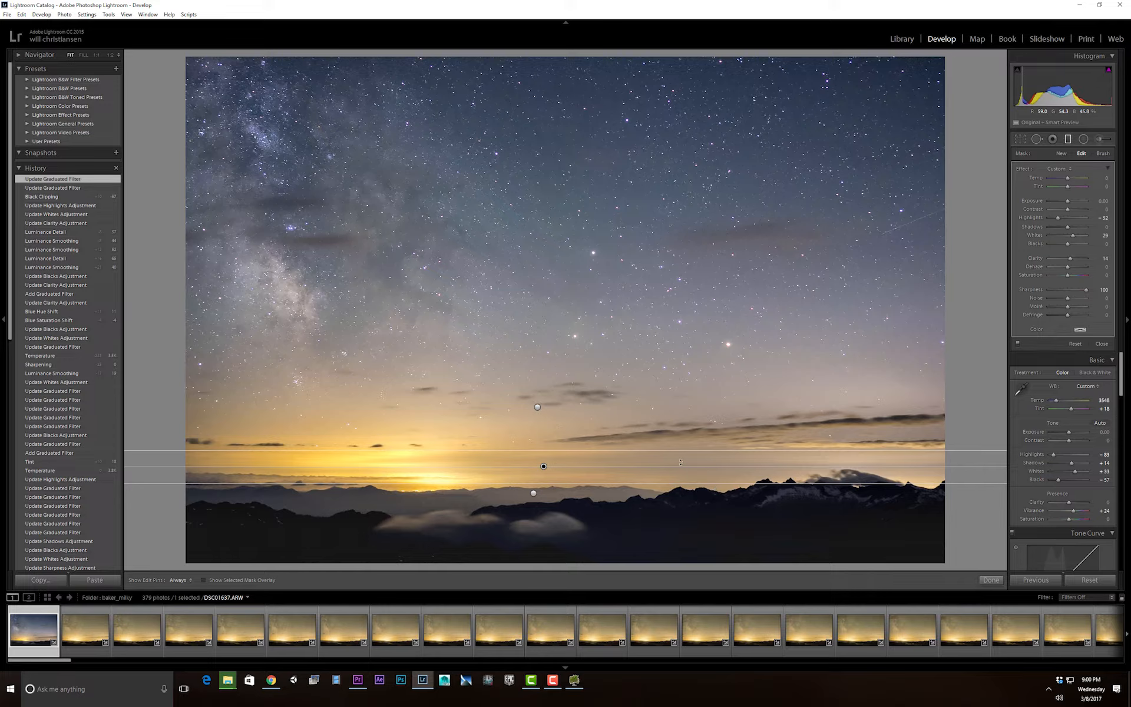
key("Return")
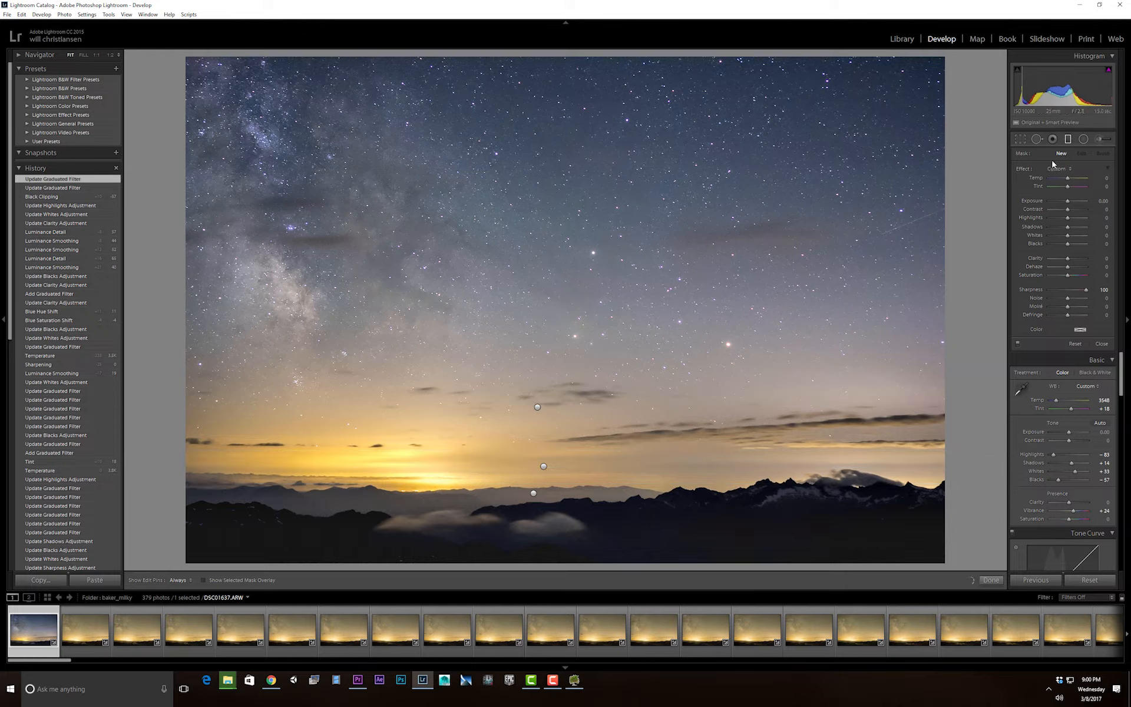
Step: Try painting across the sky with the Adjustment Brush, delete the brush adjustment and close the tool
left_click(1100, 140)
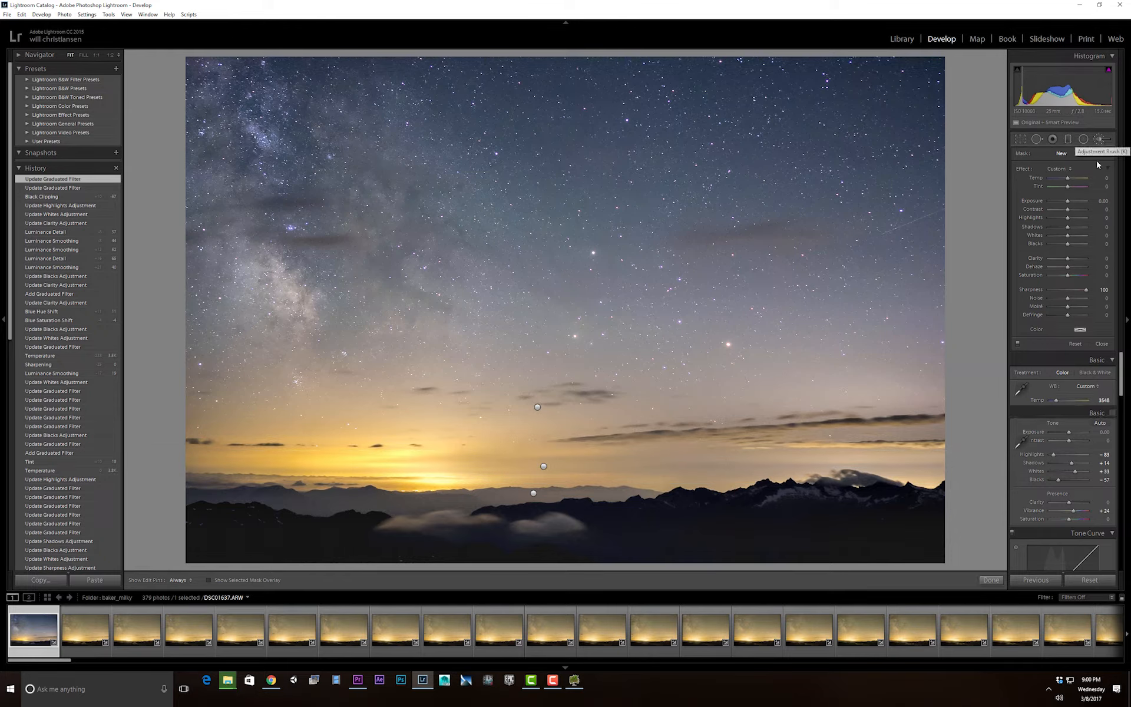
left_click(1102, 397)
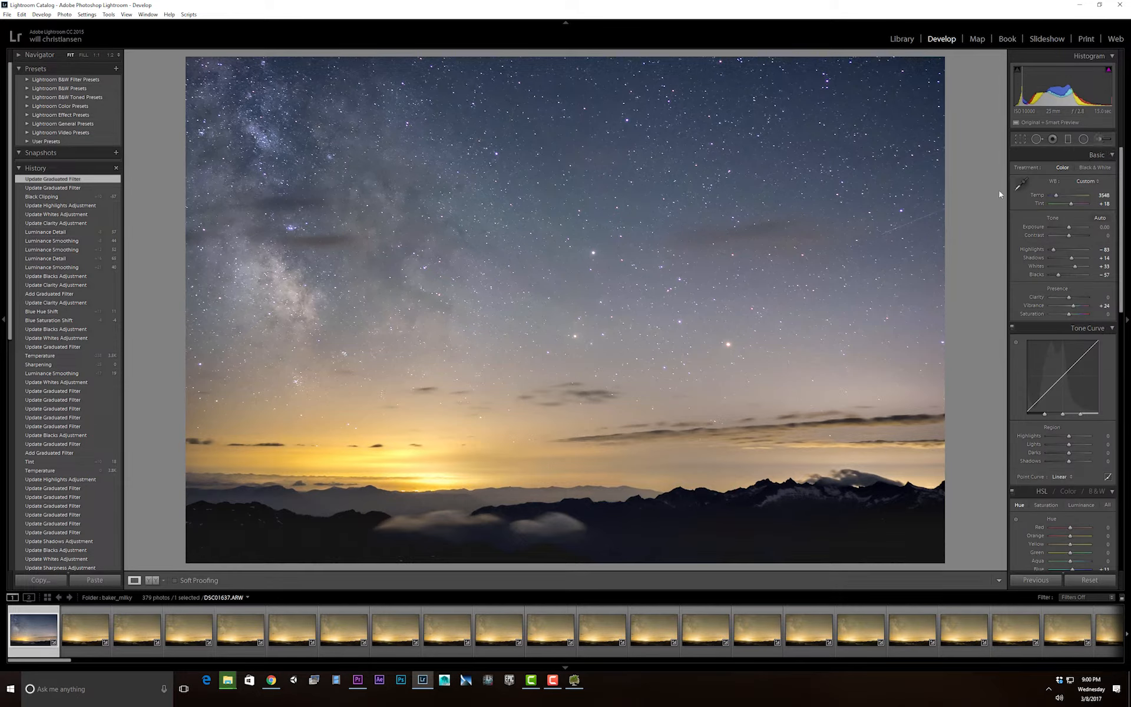
left_click(1100, 140)
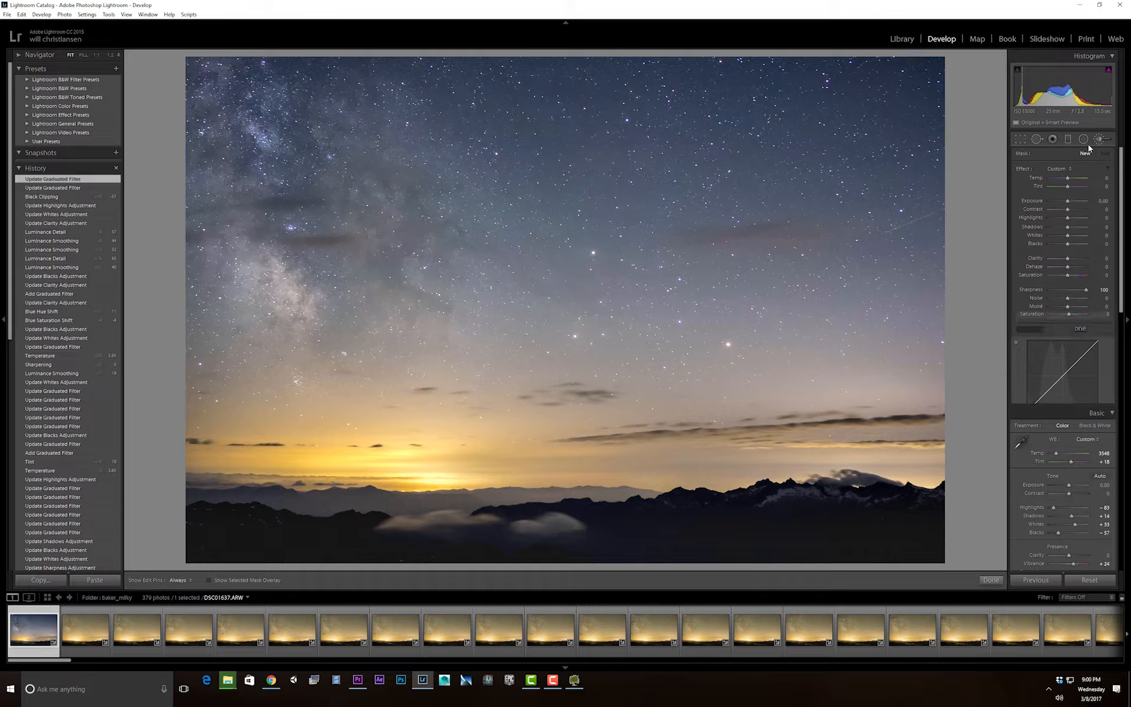
scroll(896, 167, "up", 5)
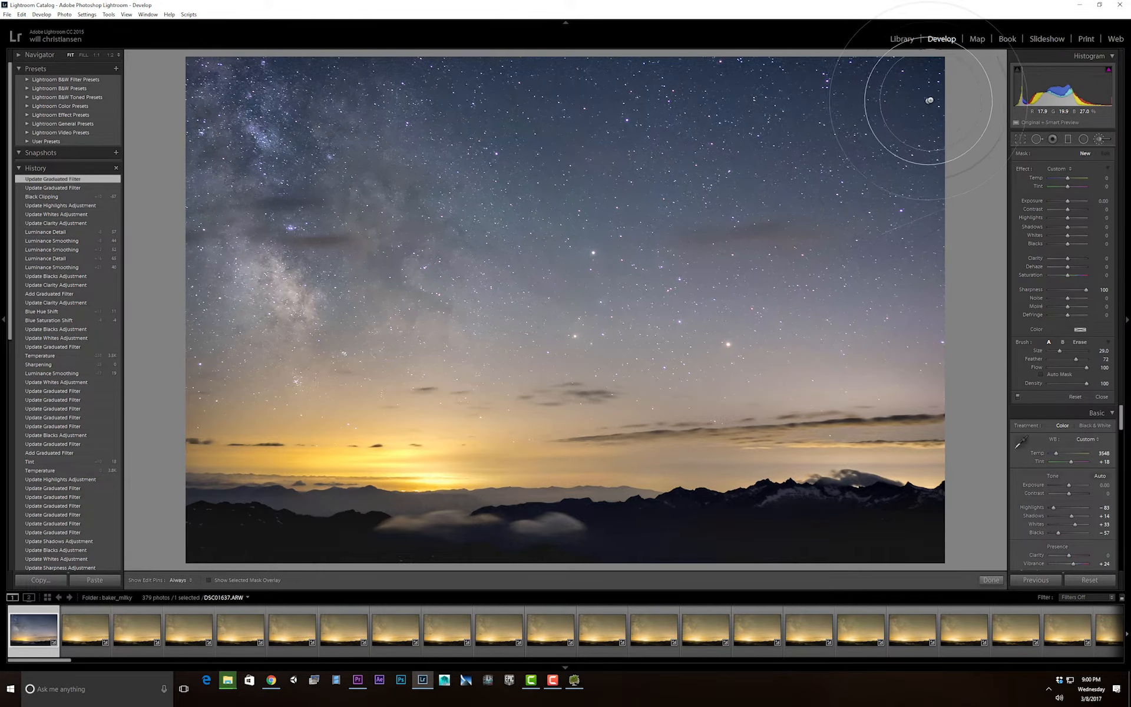
mouse_move(931, 99)
left_mouse_down()
mouse_move(635, 84)
mouse_move(342, 88)
mouse_move(245, 131)
mouse_move(391, 152)
left_mouse_up()
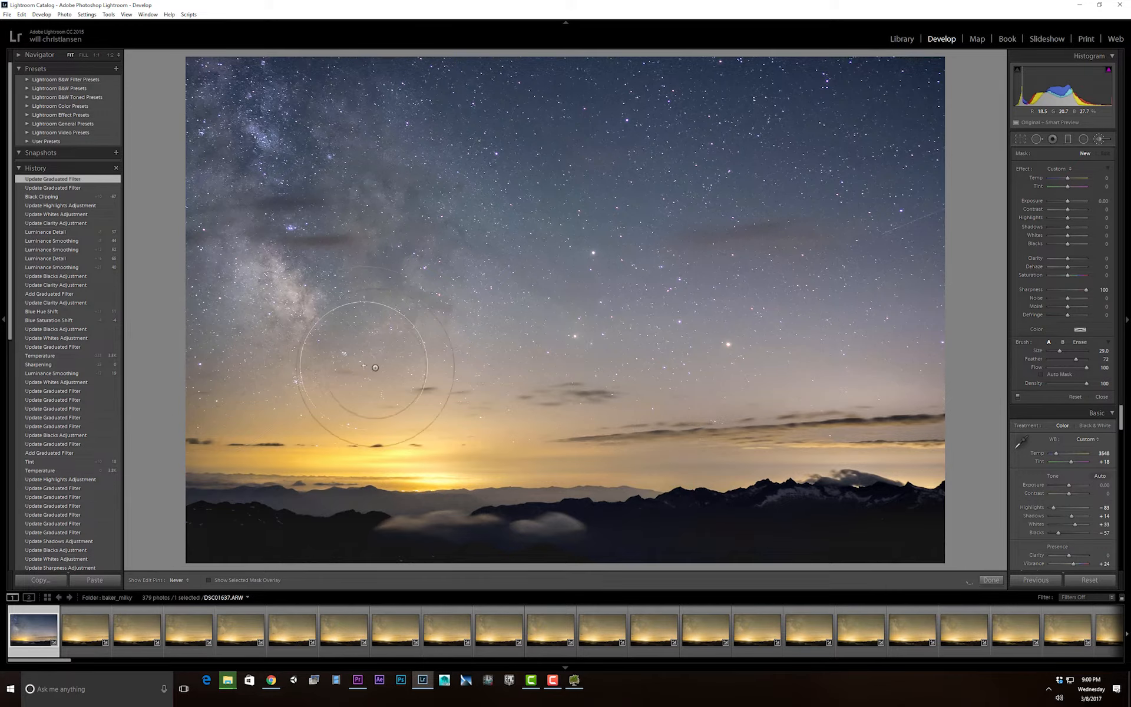
left_click_drag(924, 384, 187, 390)
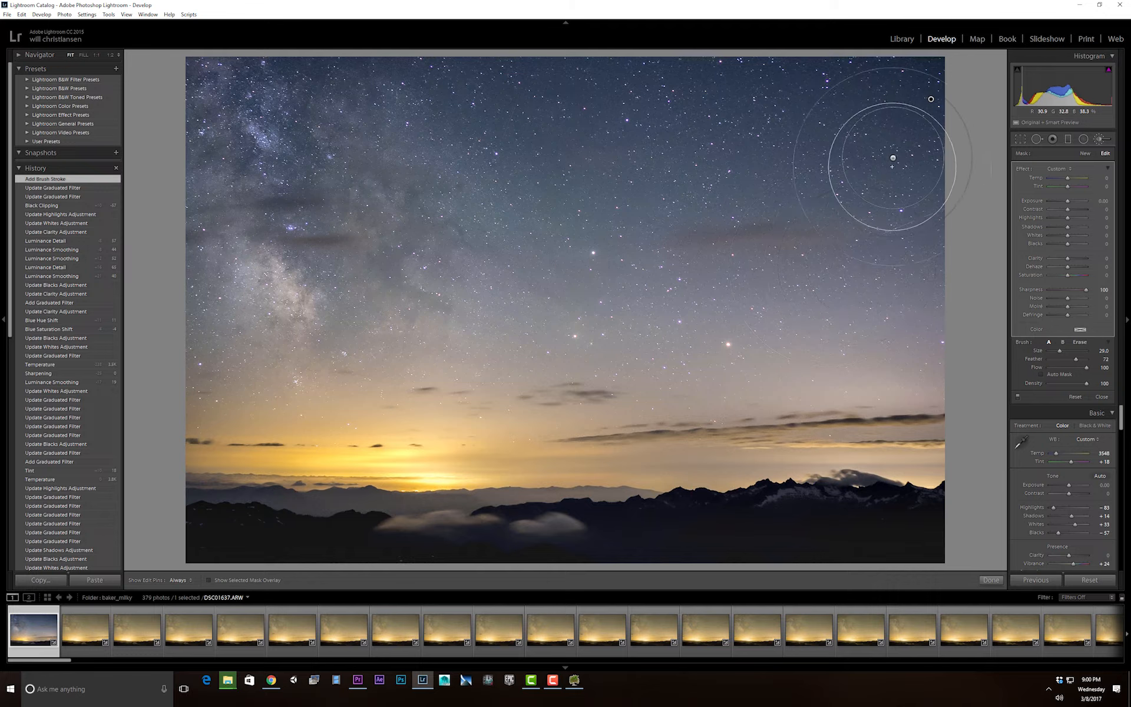
key("Delete")
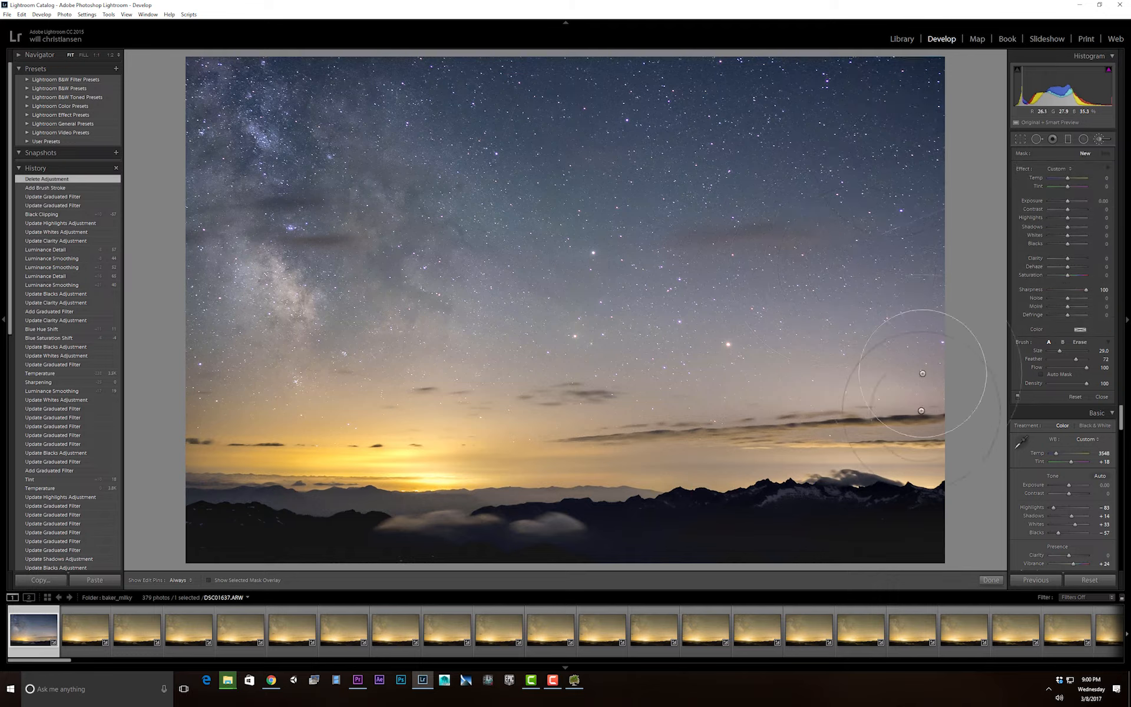
left_click(1096, 399)
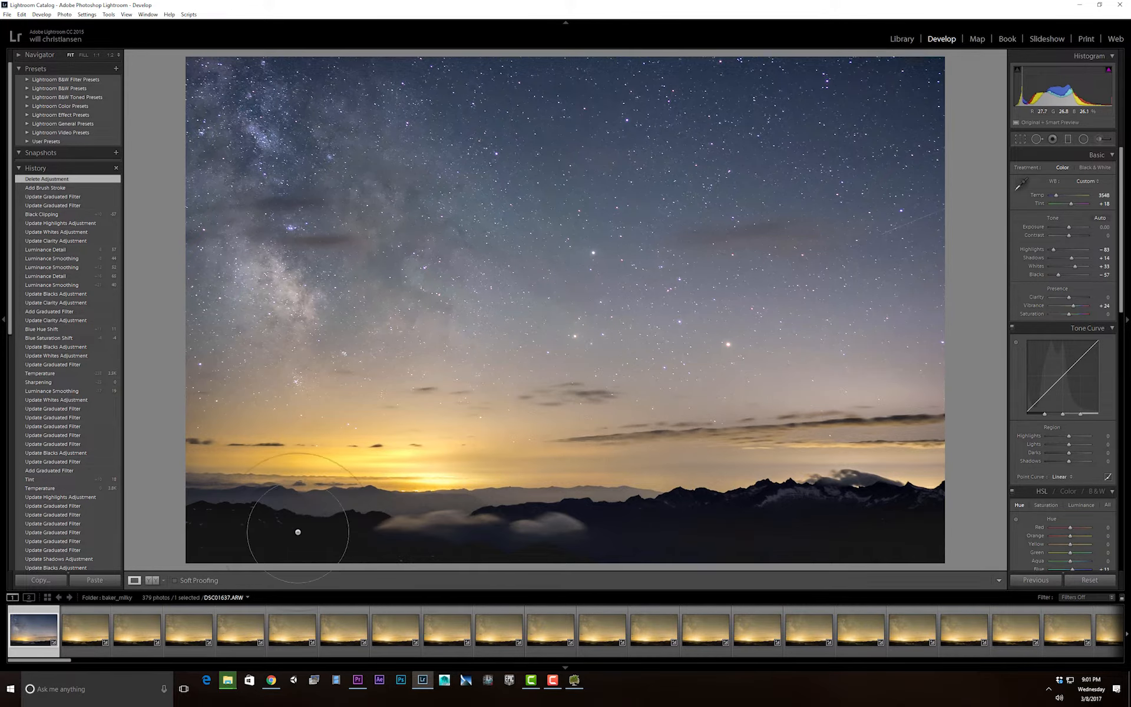
Step: Compare the edited first photo with the unedited second one, and view a cloudy frame well into the sequence and the last frame
left_click(79, 616)
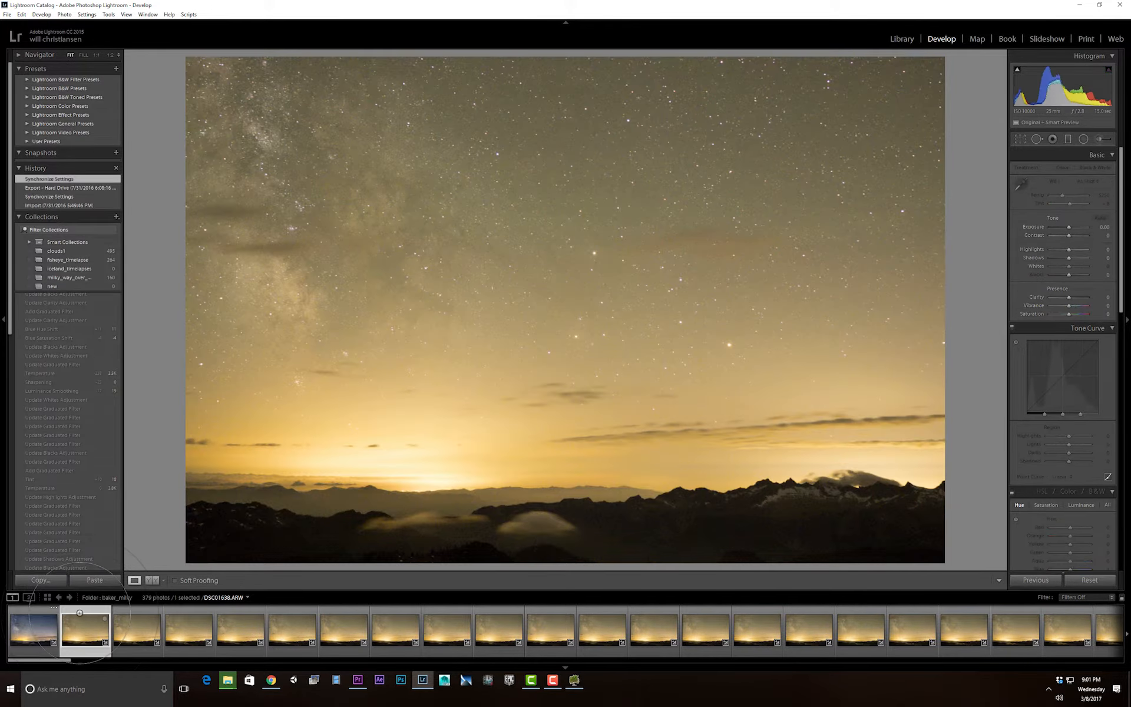
left_click(29, 637)
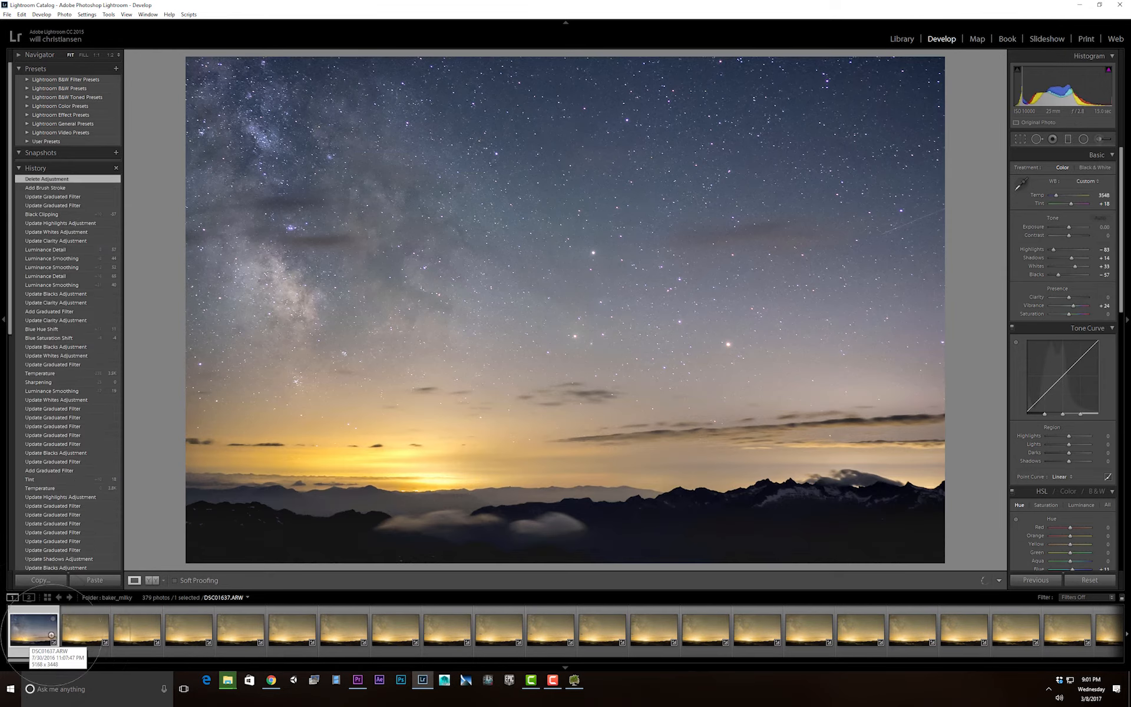
left_click(67, 629)
left_click(41, 632)
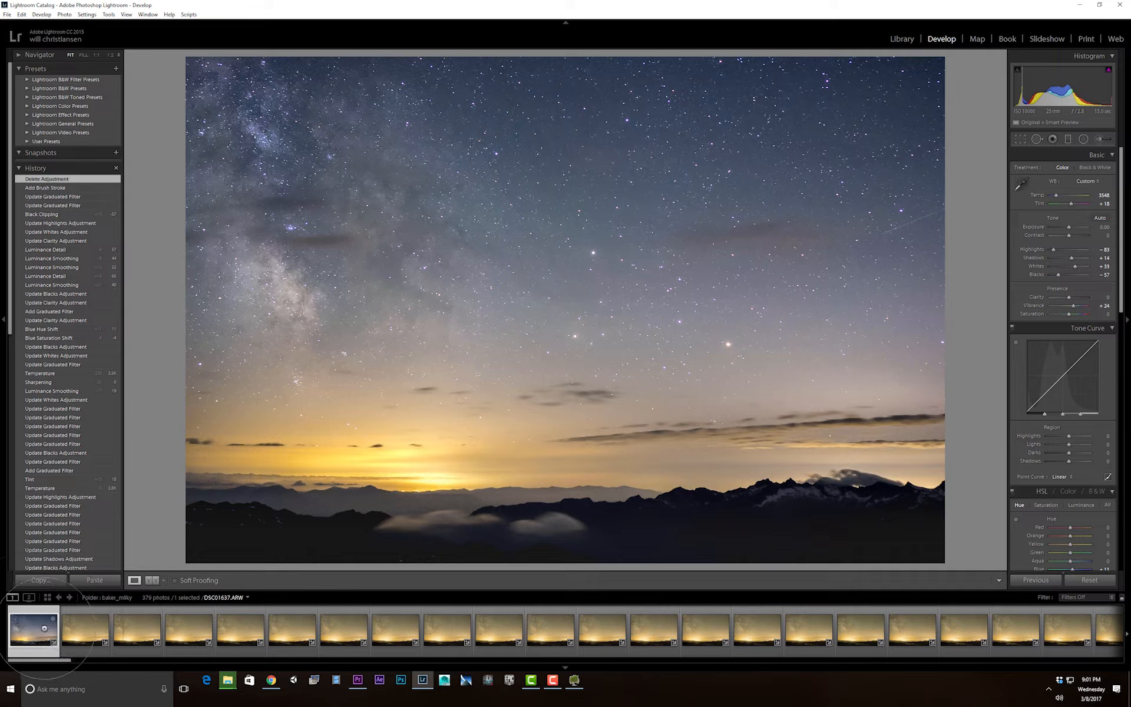
left_click_drag(53, 659, 758, 666)
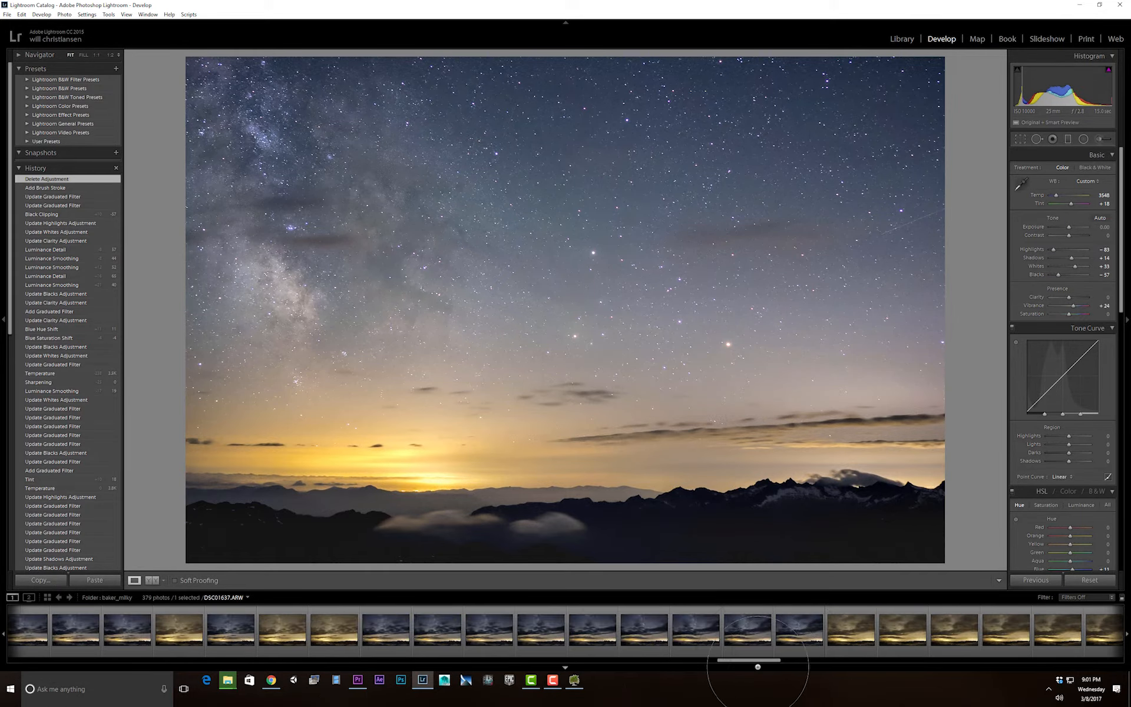
left_click(656, 634)
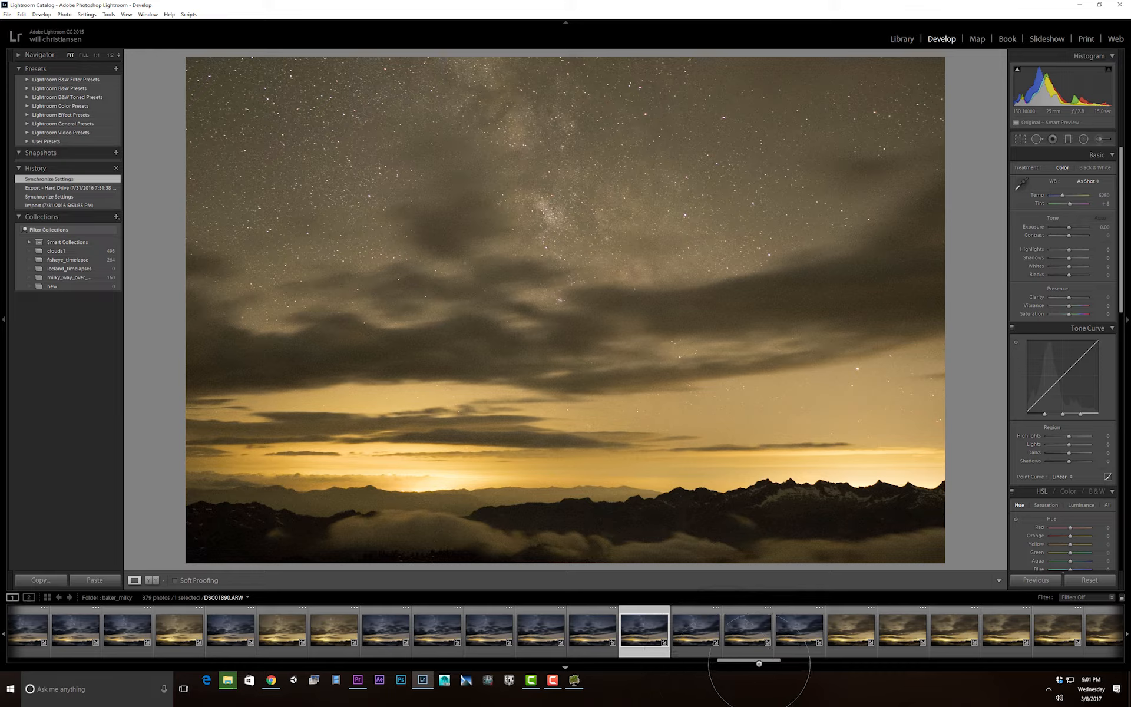
left_click_drag(759, 660, 1120, 658)
left_click(1096, 630)
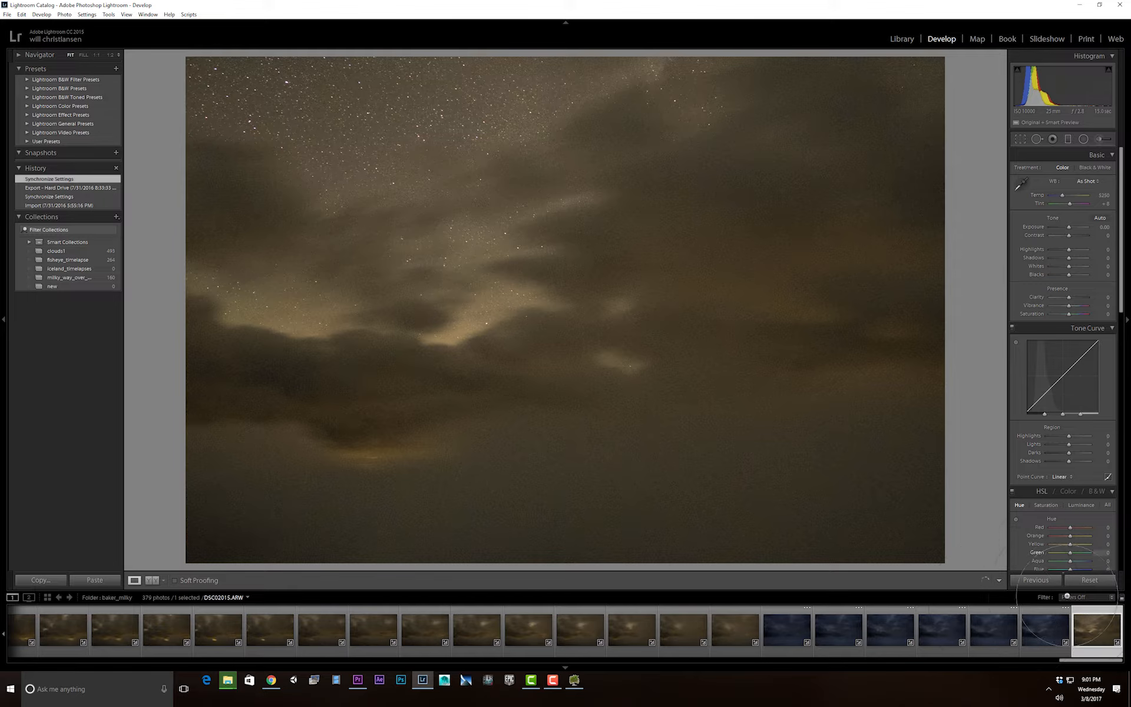
Step: Select the whole sequence from the first to the last photo and synchronize all of the first photo's develop settings to it
left_click_drag(1084, 660, 38, 660)
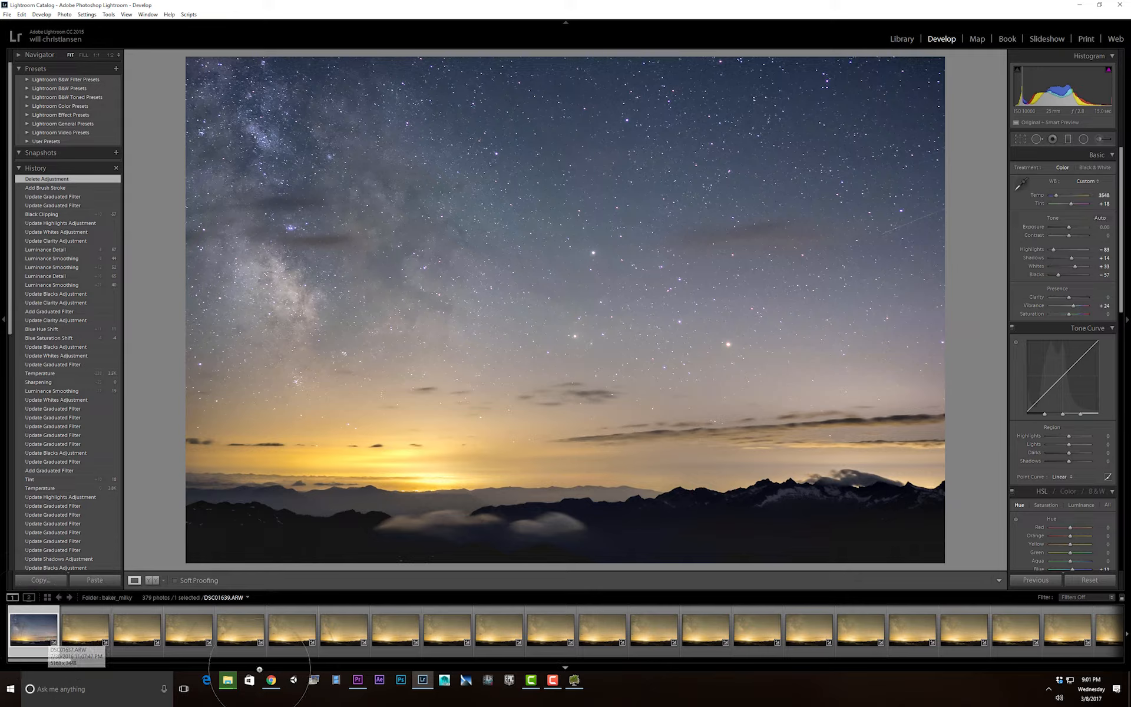
left_click_drag(40, 659, 1084, 661)
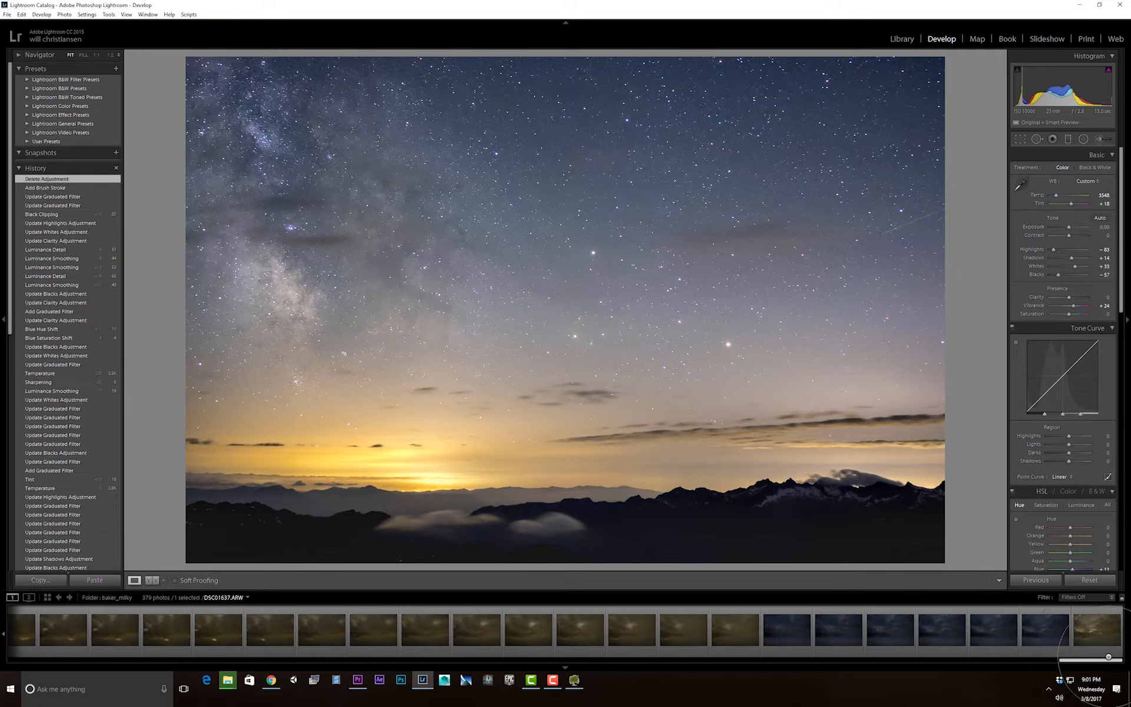
left_click(1094, 635, "shift")
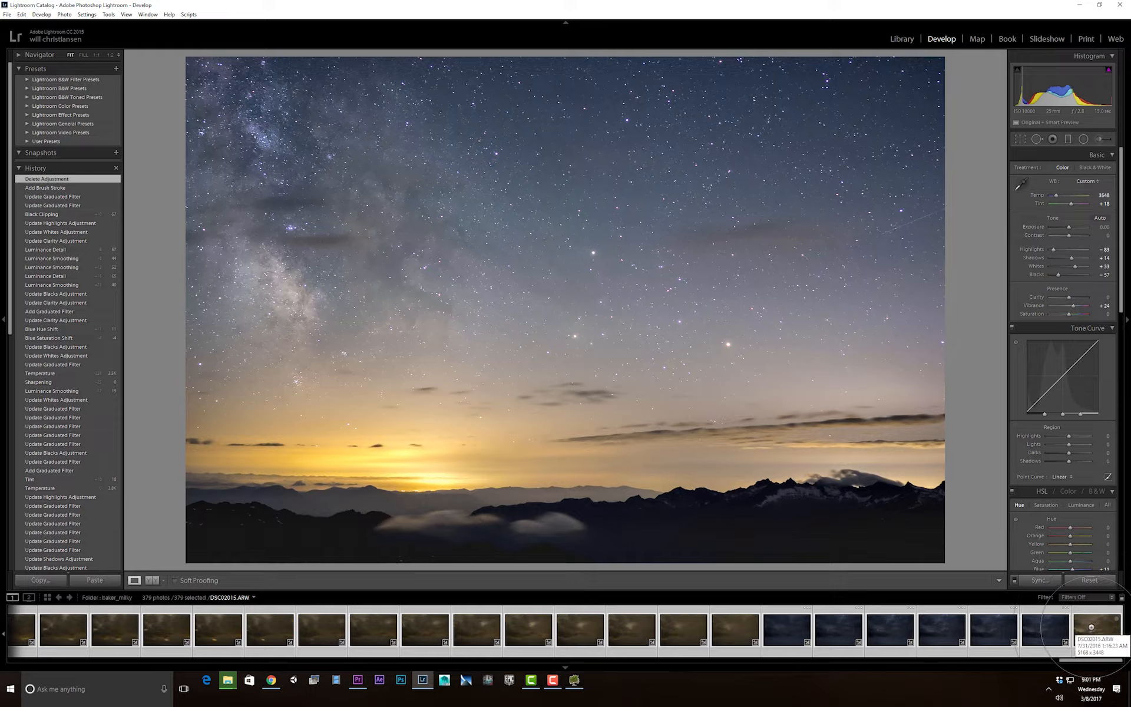
left_click(1041, 580)
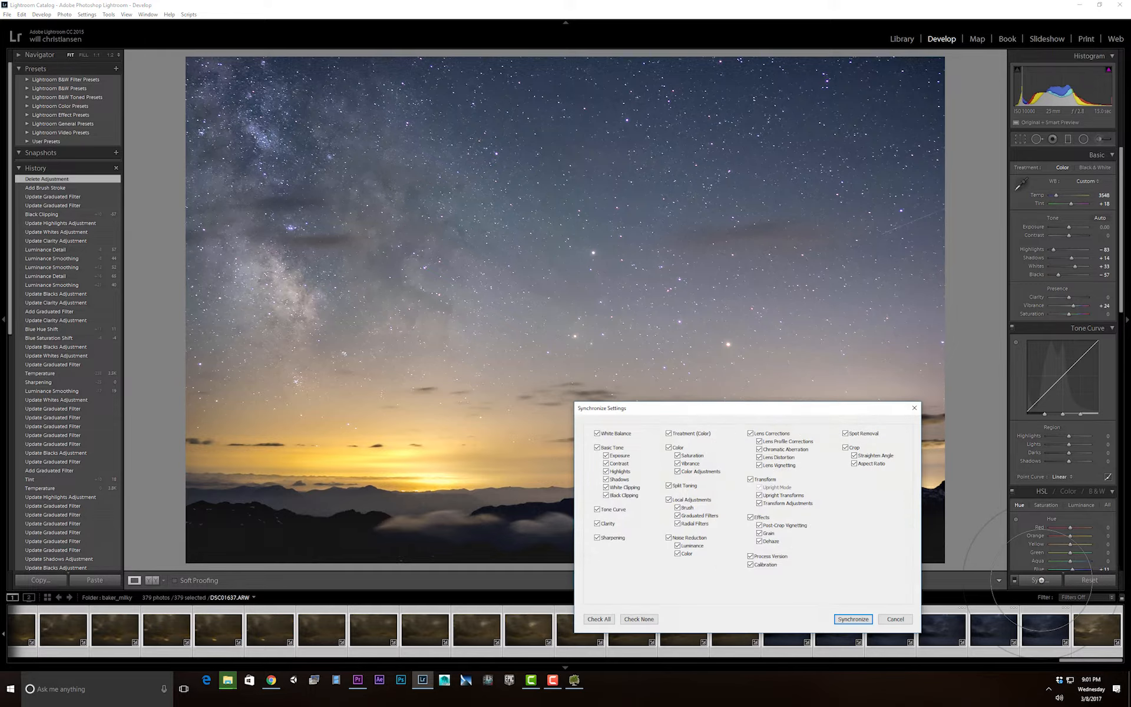
left_click(599, 619)
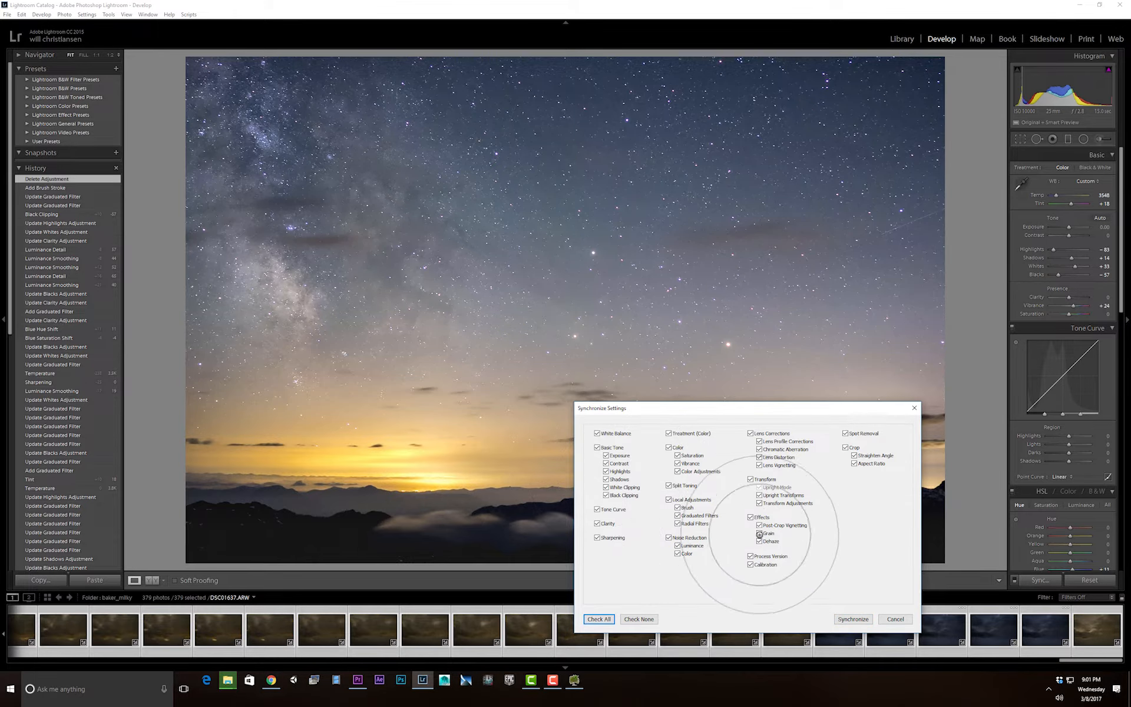
left_click(852, 618)
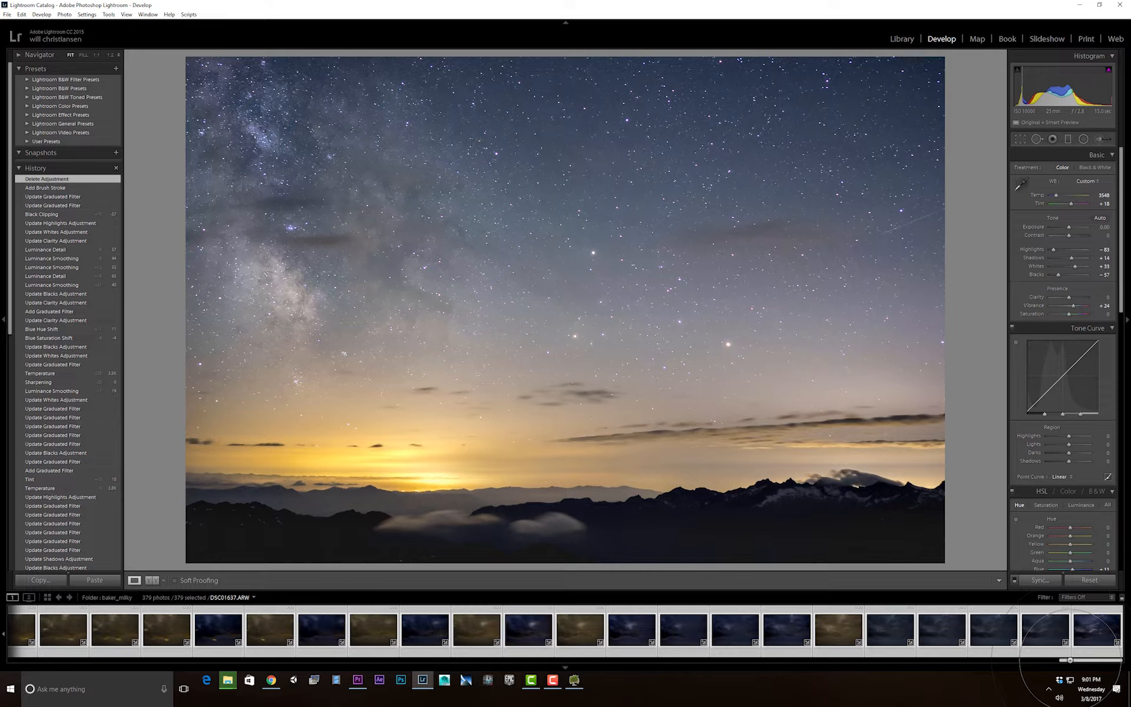
Step: Check the synchronized settings on two cloudy frames farther into the sequence
left_click_drag(1069, 659, 766, 660)
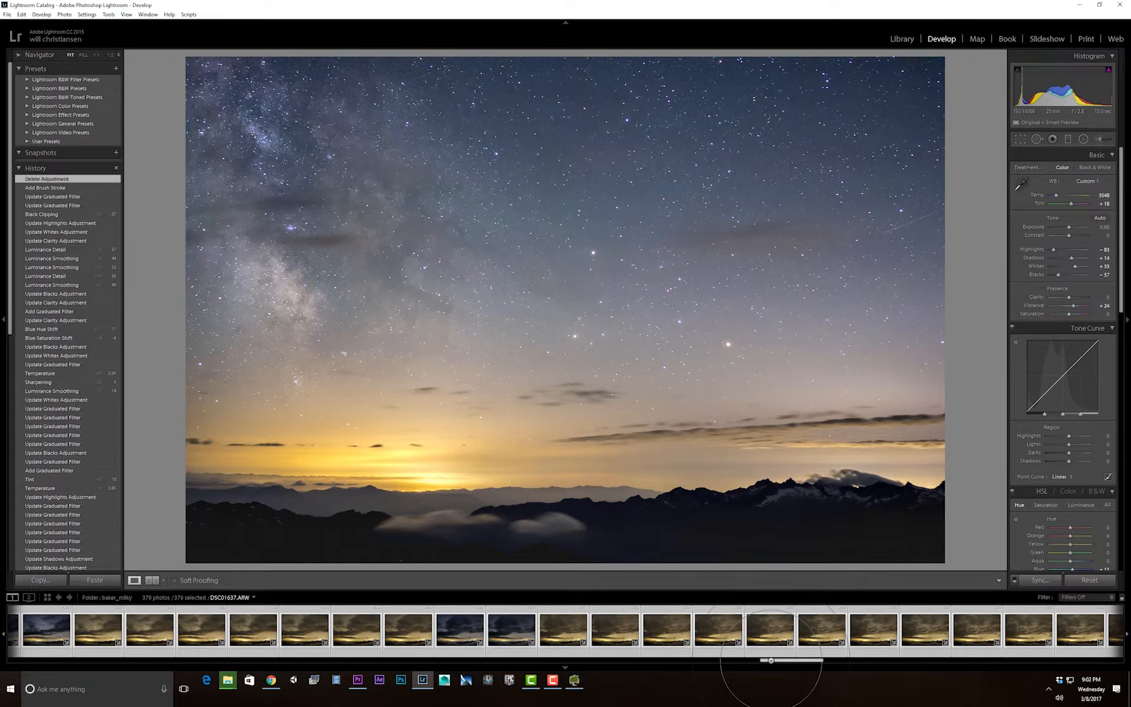
left_click(762, 630)
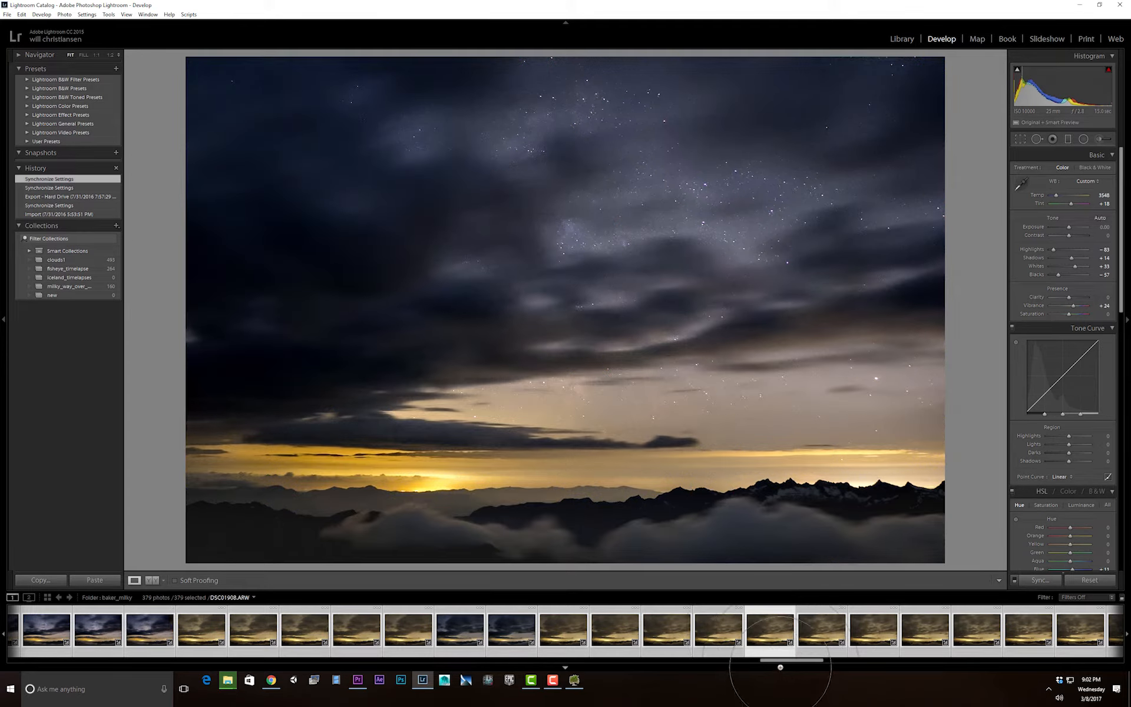
left_click_drag(782, 659, 653, 660)
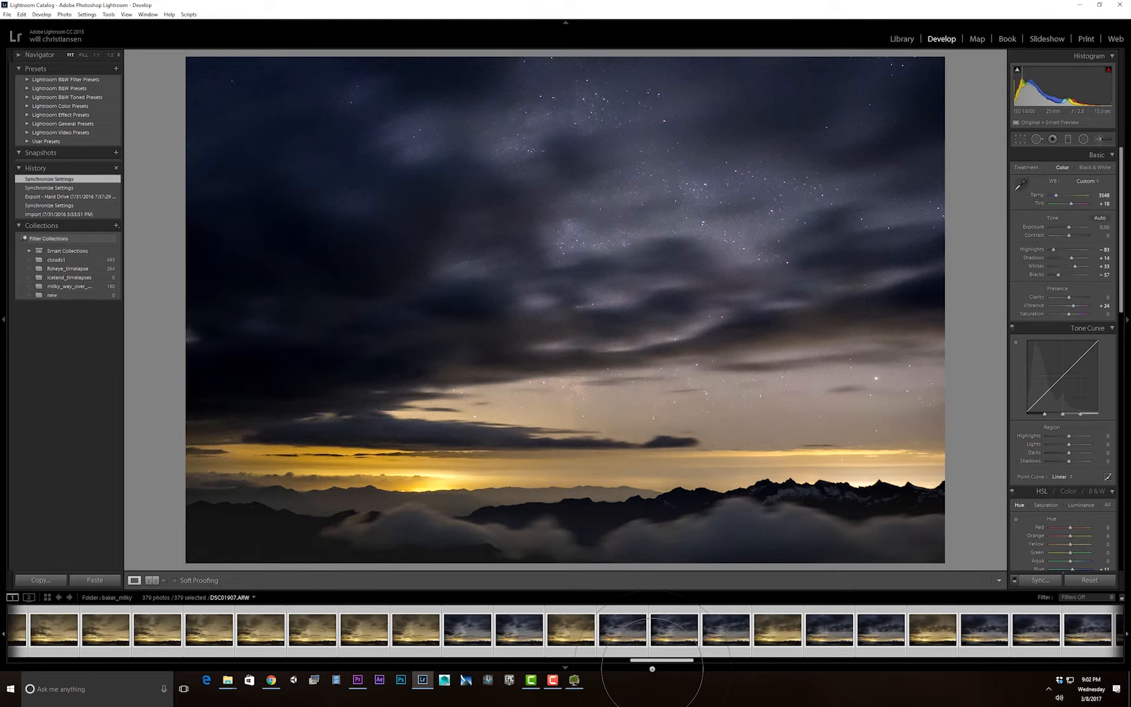
left_click(602, 642)
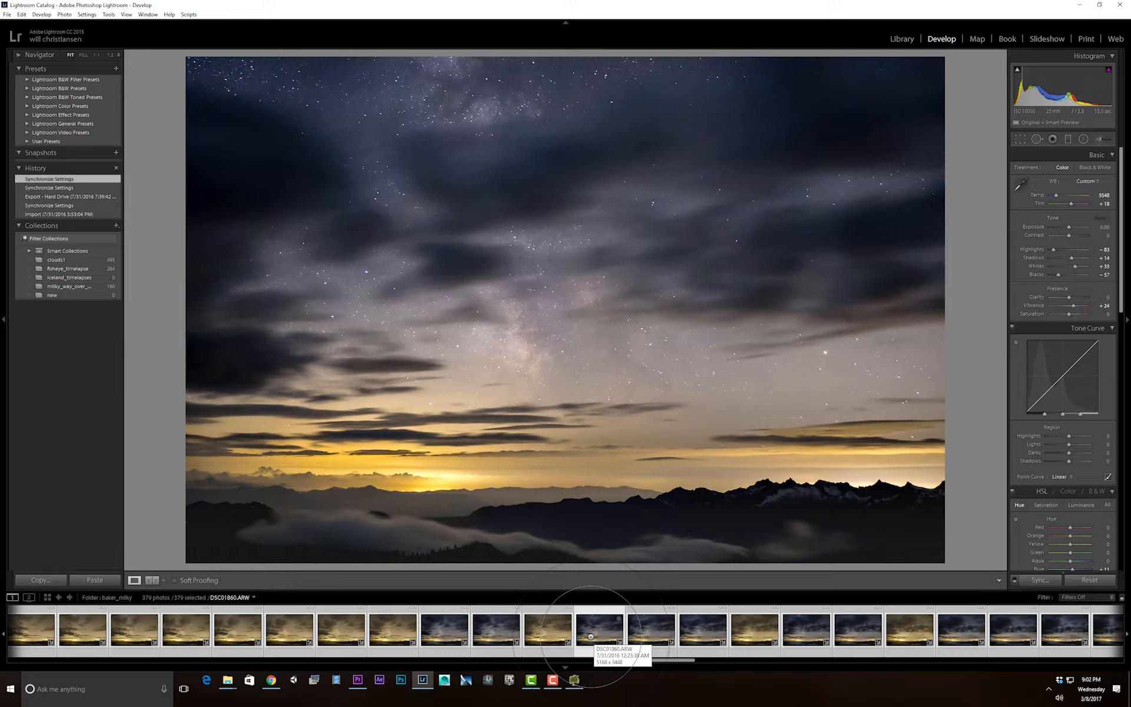
Step: Check the synchronized settings on two earlier cloudy frames and one dark frame near the end of the sequence
left_click_drag(673, 659, 585, 660)
left_click(574, 634)
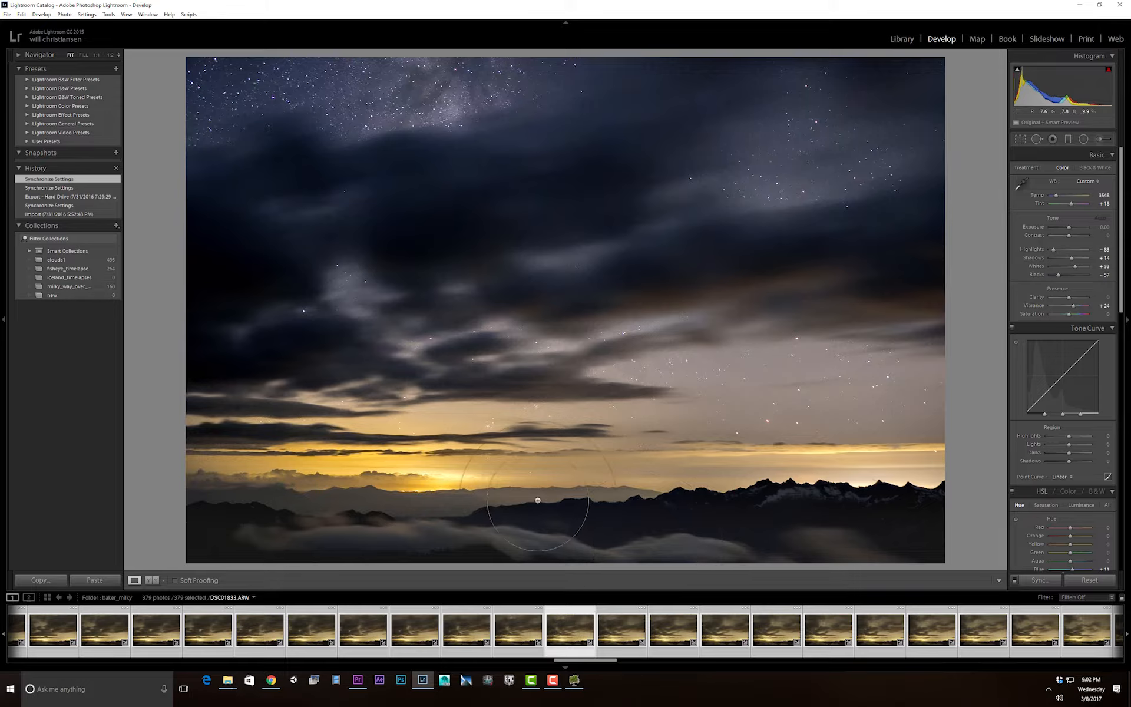
left_click_drag(577, 661, 454, 660)
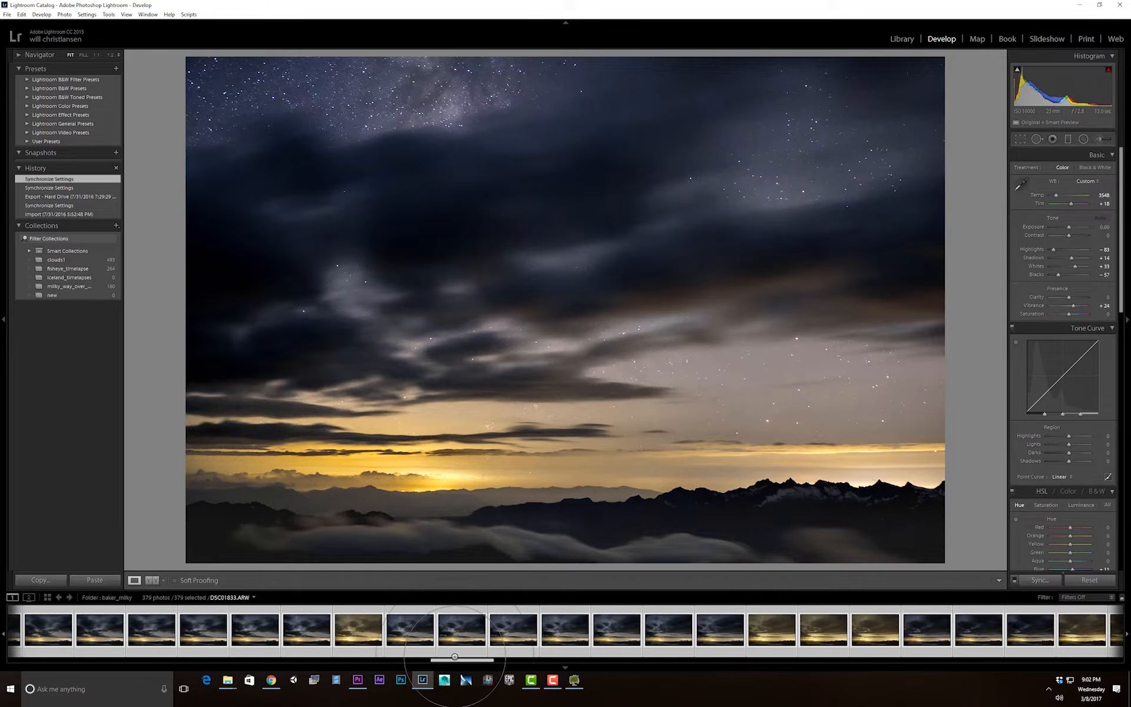
left_click(459, 632)
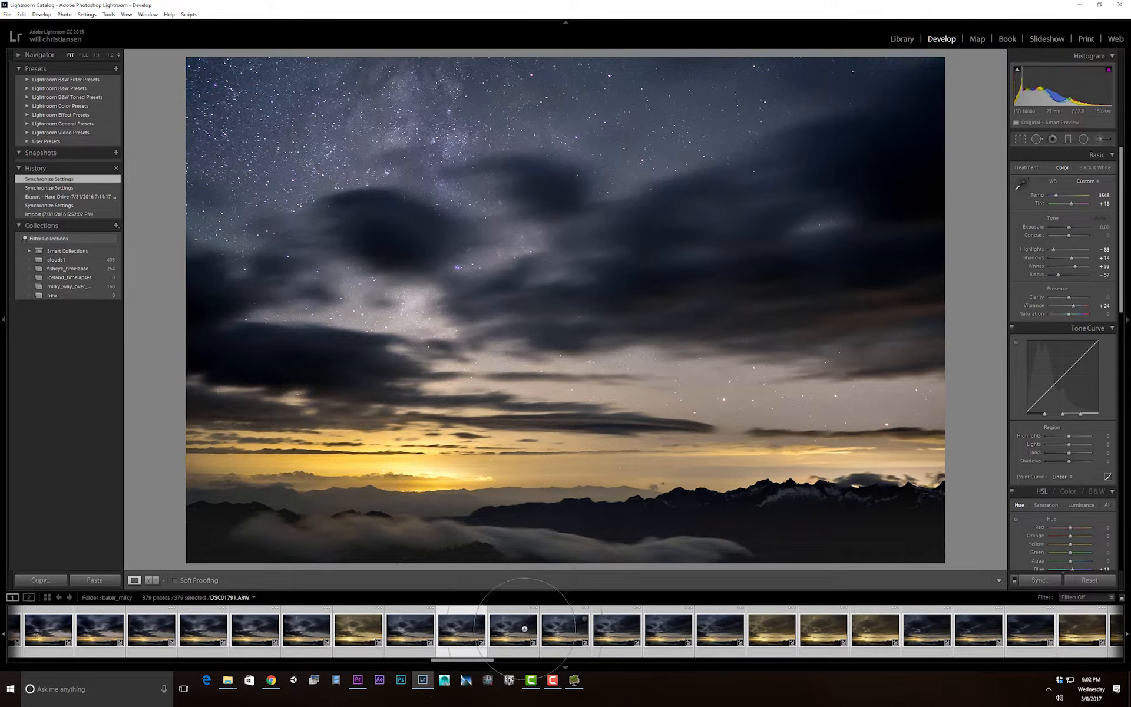
left_click_drag(482, 660, 904, 660)
left_click(906, 635)
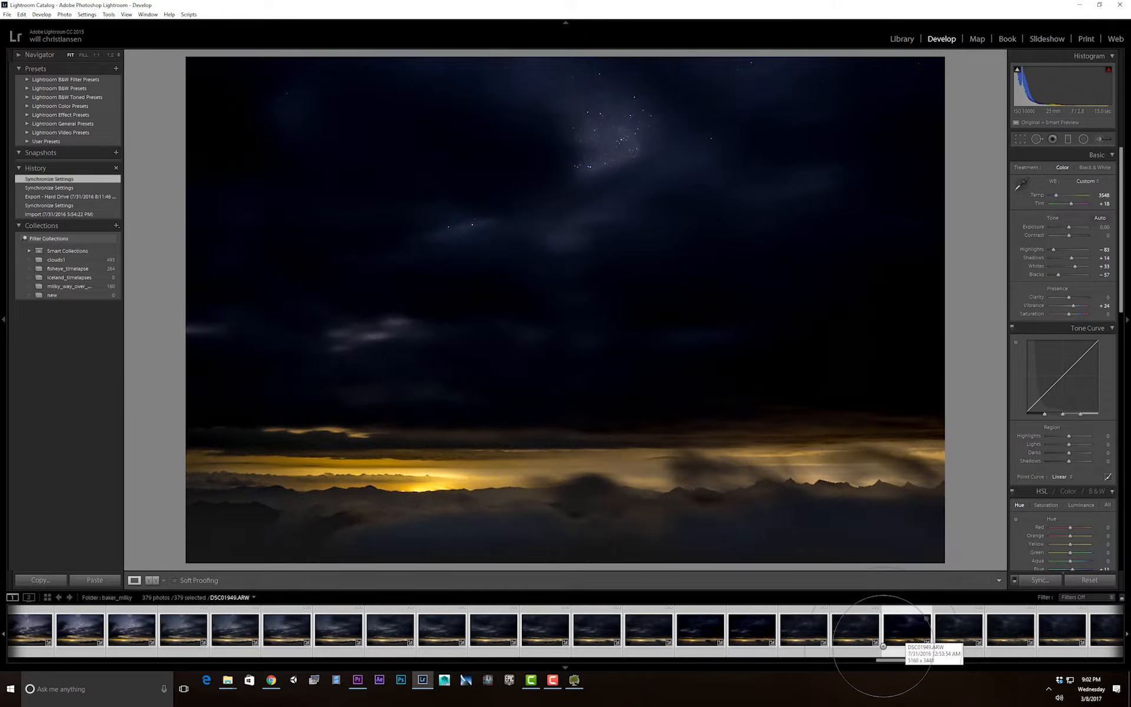
Step: Open the export settings for all selected photos and name the export subfolder 4k_export
left_click(1095, 658)
left_click_drag(1094, 657, 1126, 664)
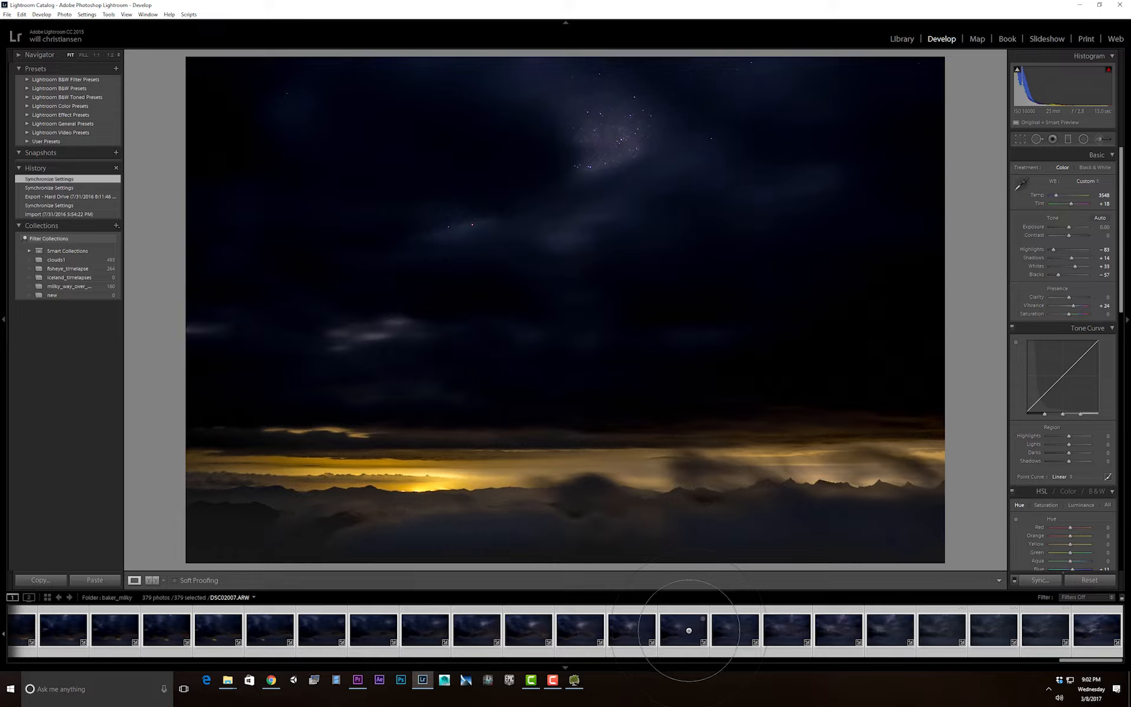
right_click(688, 631)
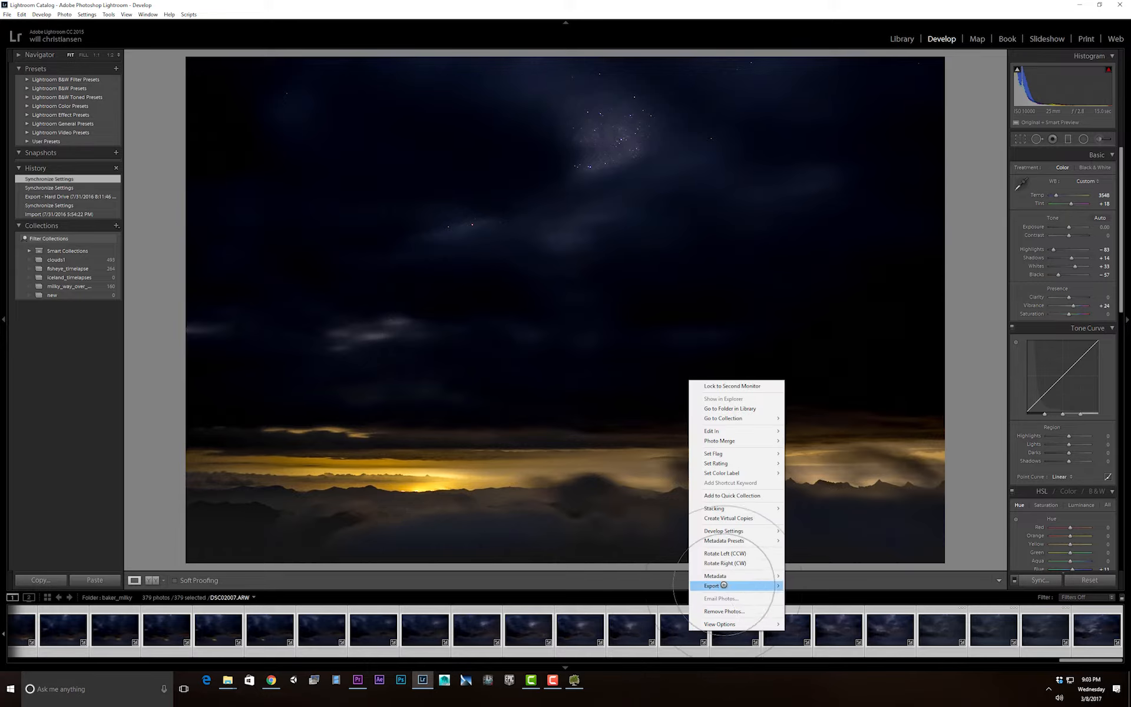
mouse_move(724, 585)
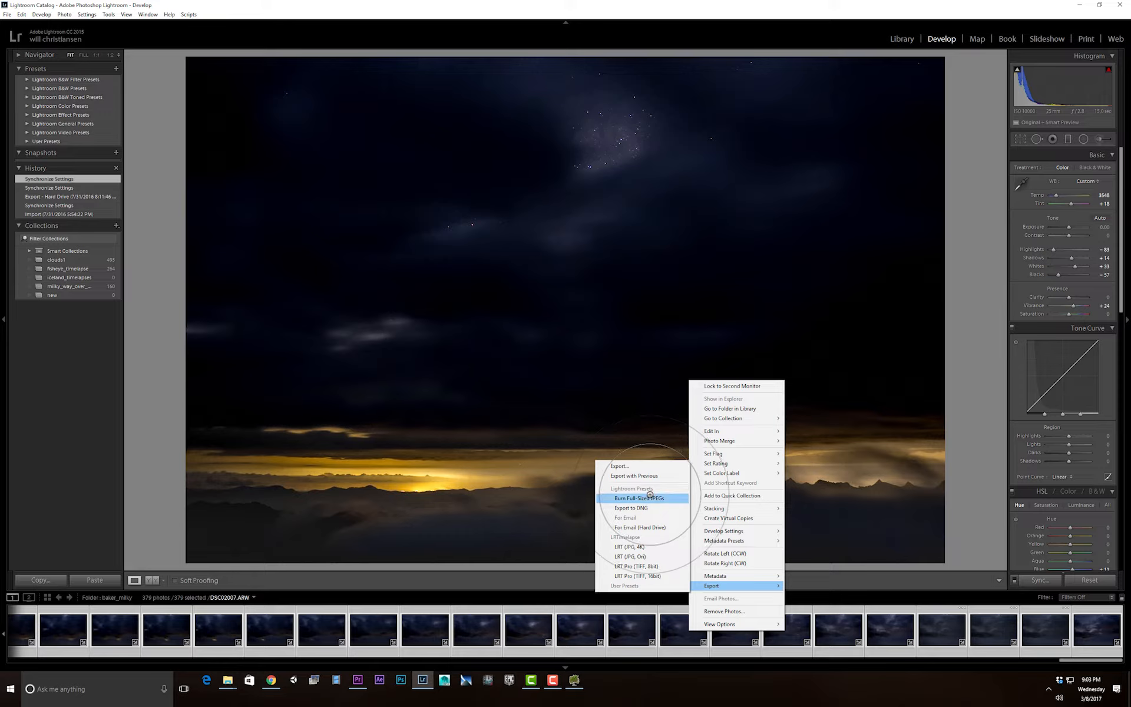
left_click(635, 467)
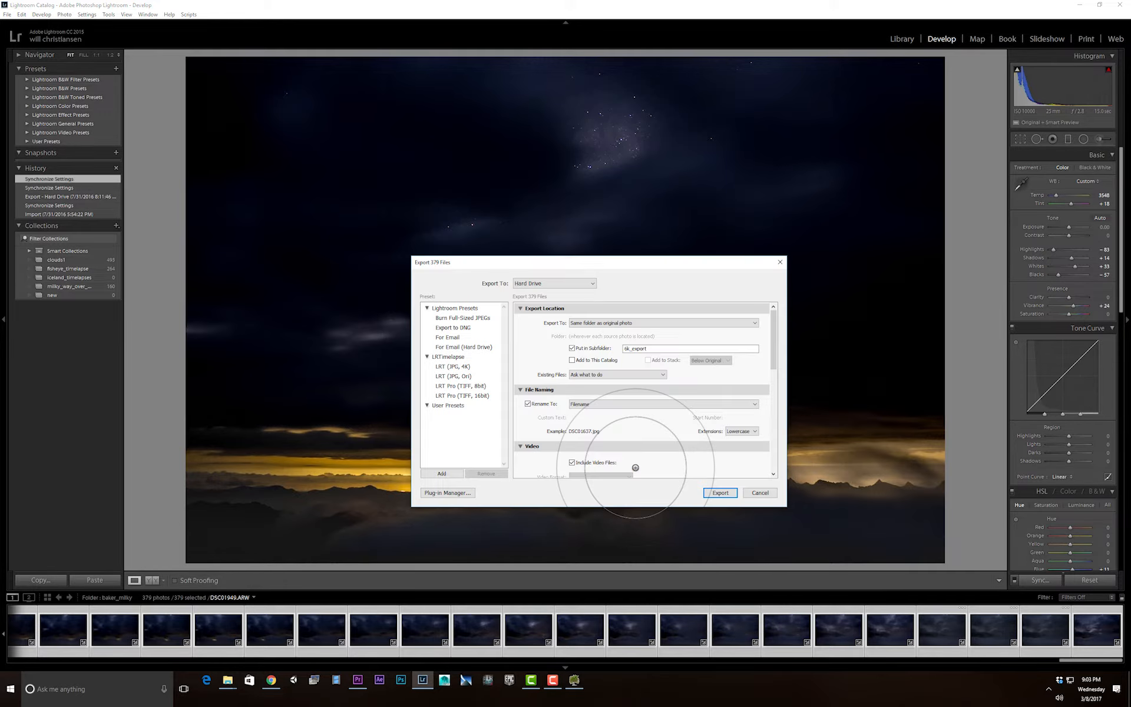
left_click(626, 349)
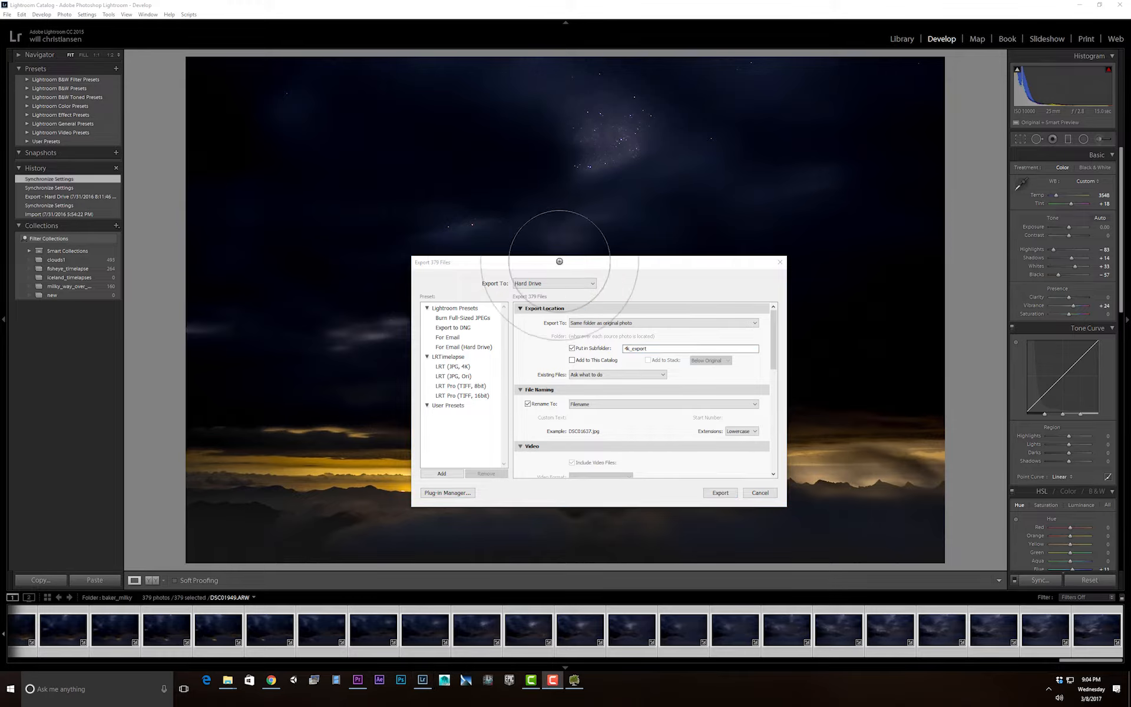
Step: Set the export location to a specific folder and browse to the tutorials folder on Local Disk (H:)
left_click(630, 322)
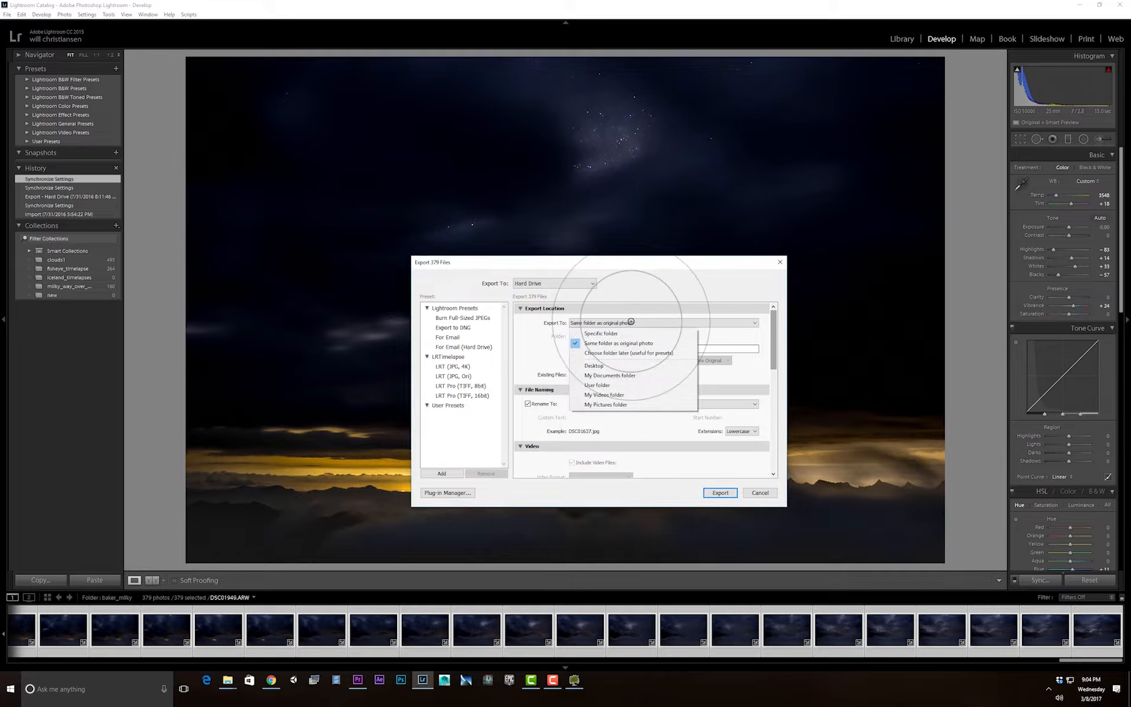
left_click(609, 330)
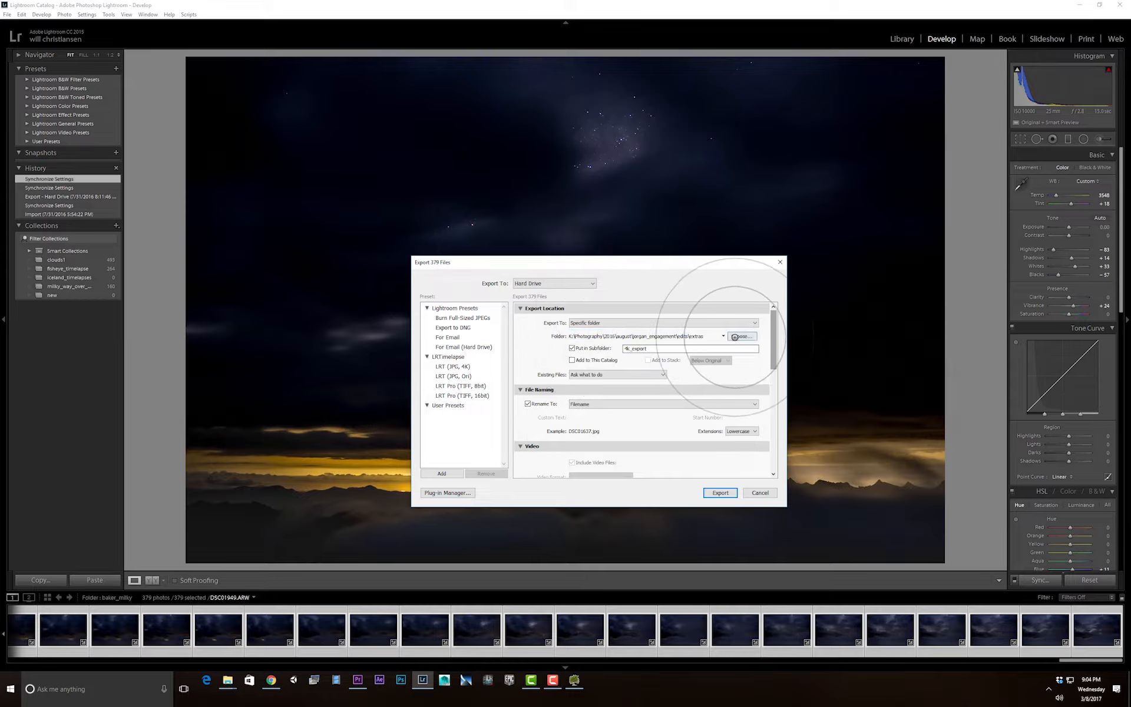
left_click(739, 335)
left_click(447, 345)
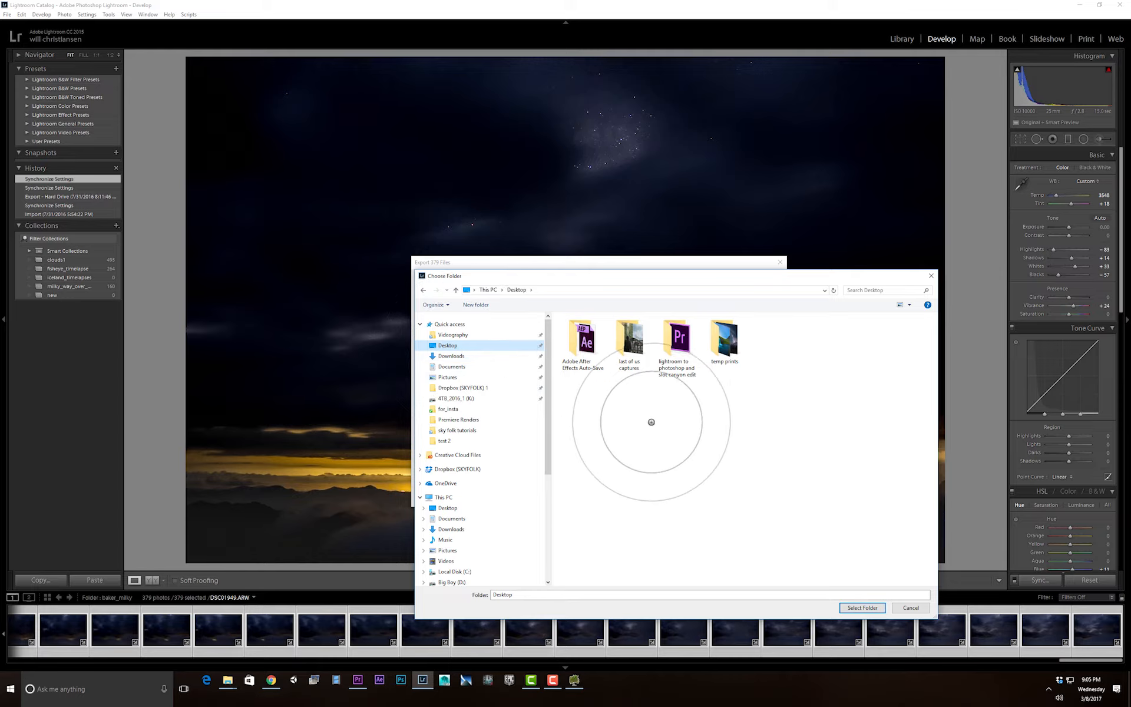
scroll(501, 510, "down", 2)
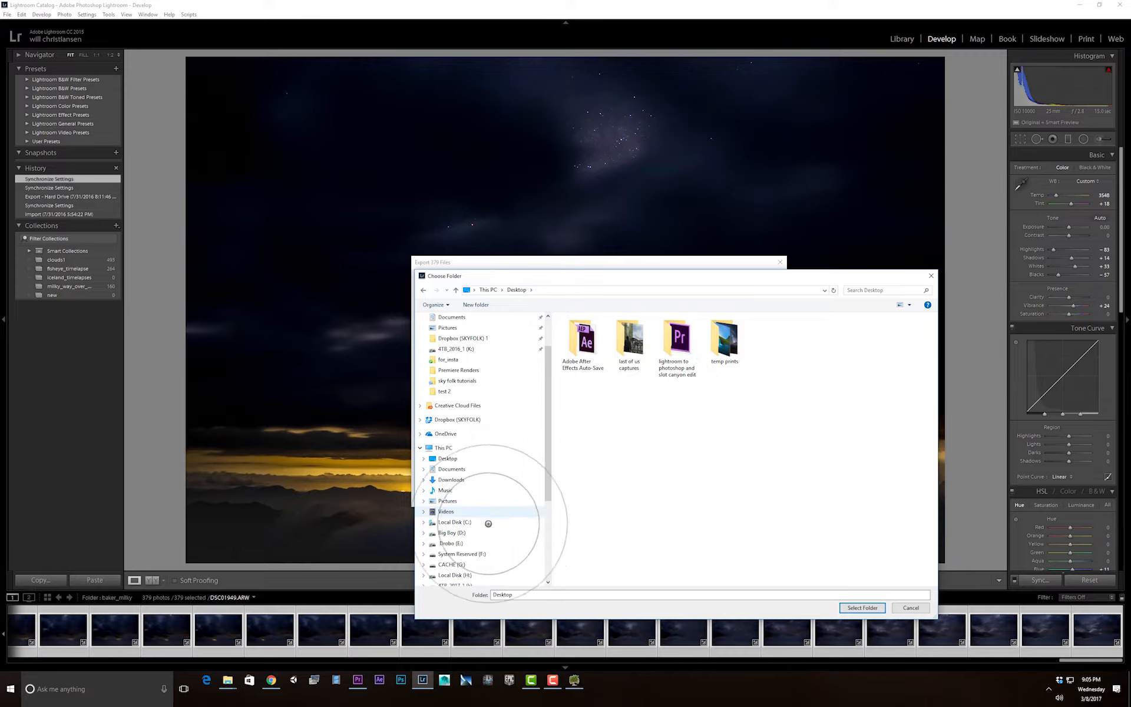
left_click(470, 575)
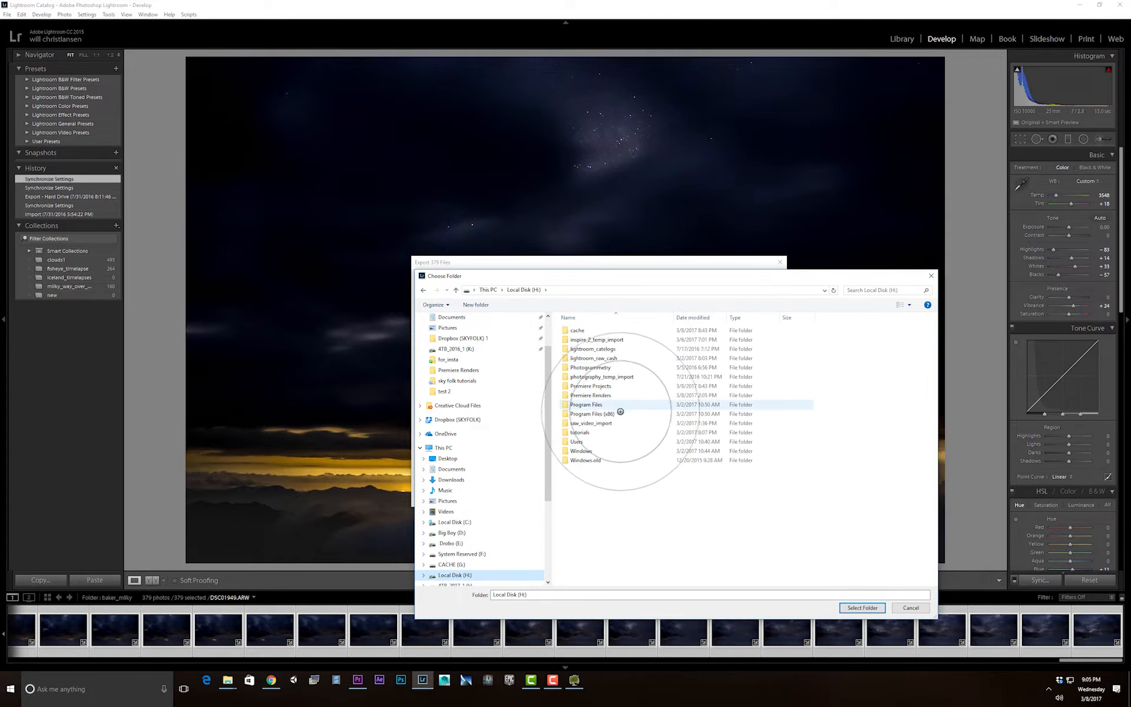
double_click(616, 433)
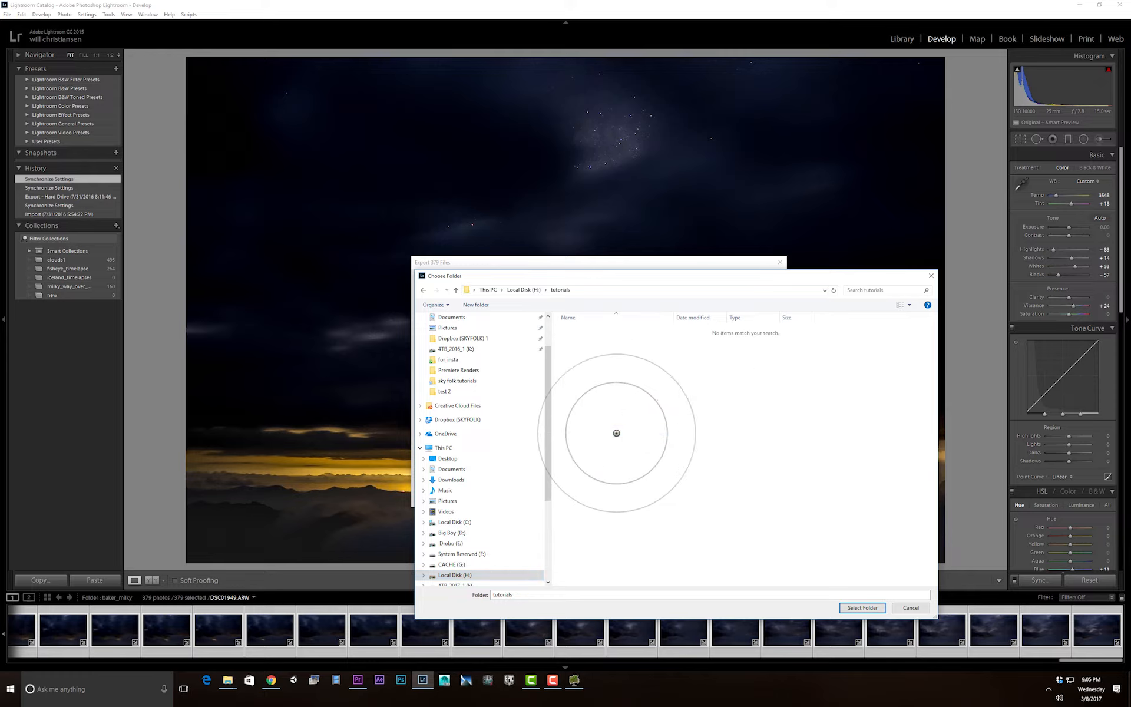
Step: Create a folder named milky_way_timelapse_tutorial inside tutorials and choose it as the export destination
right_click(616, 432)
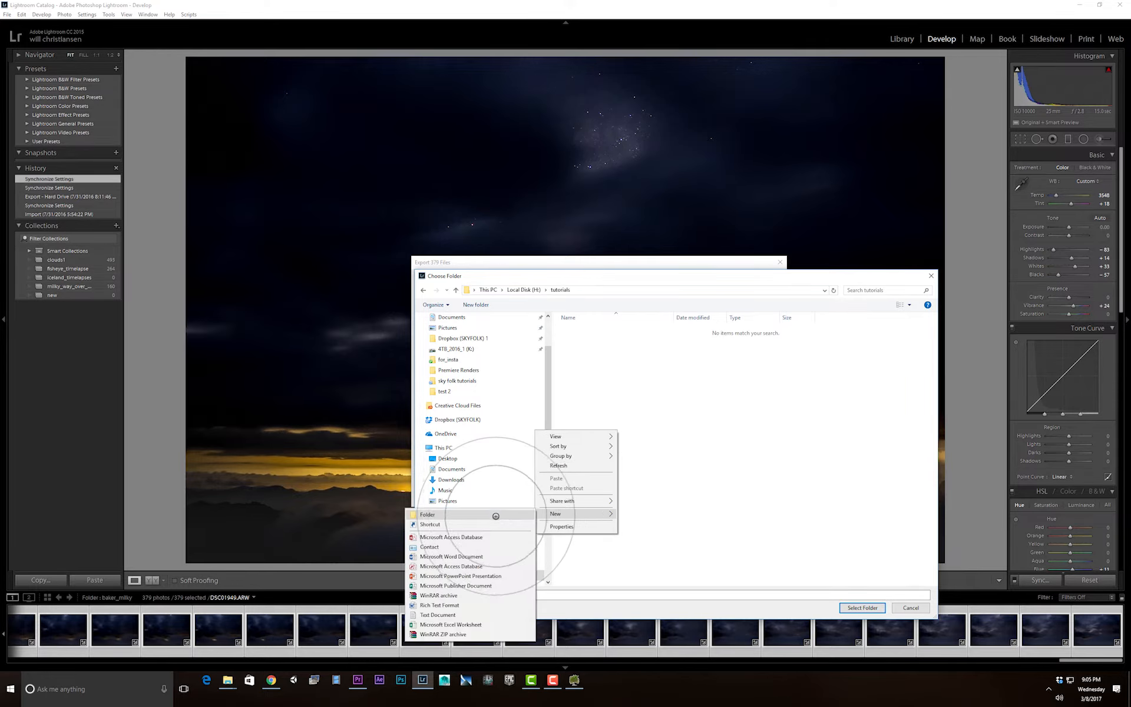
left_click(545, 517)
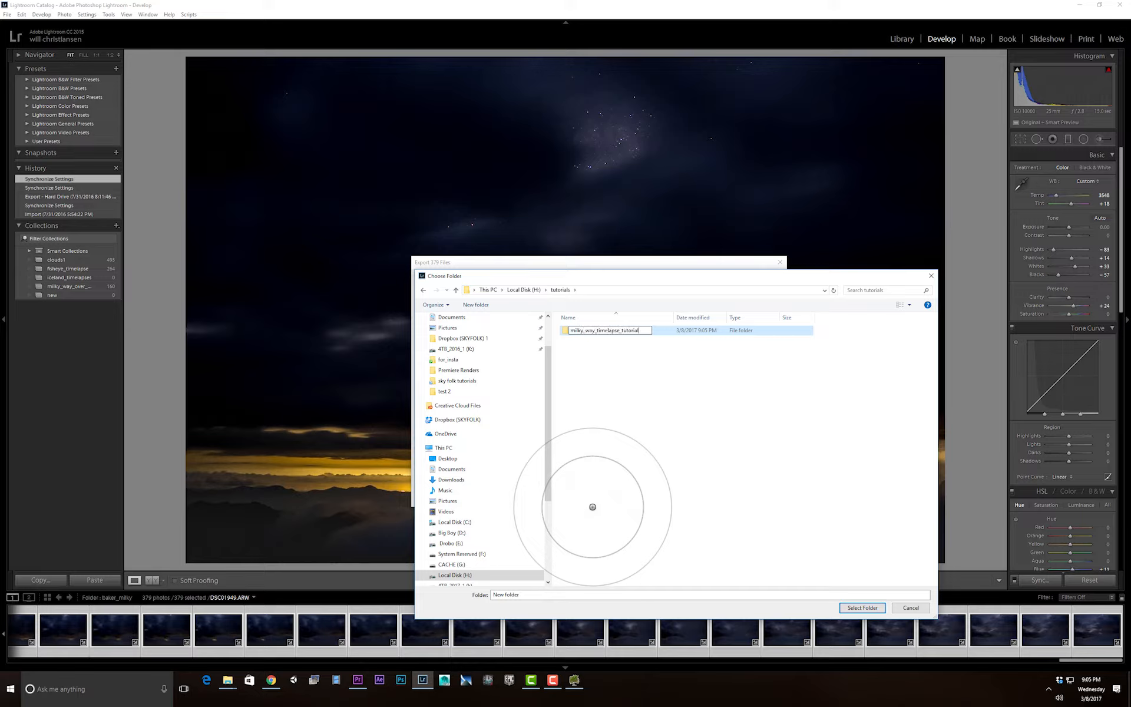
key("Return")
double_click(625, 330)
left_click(860, 607)
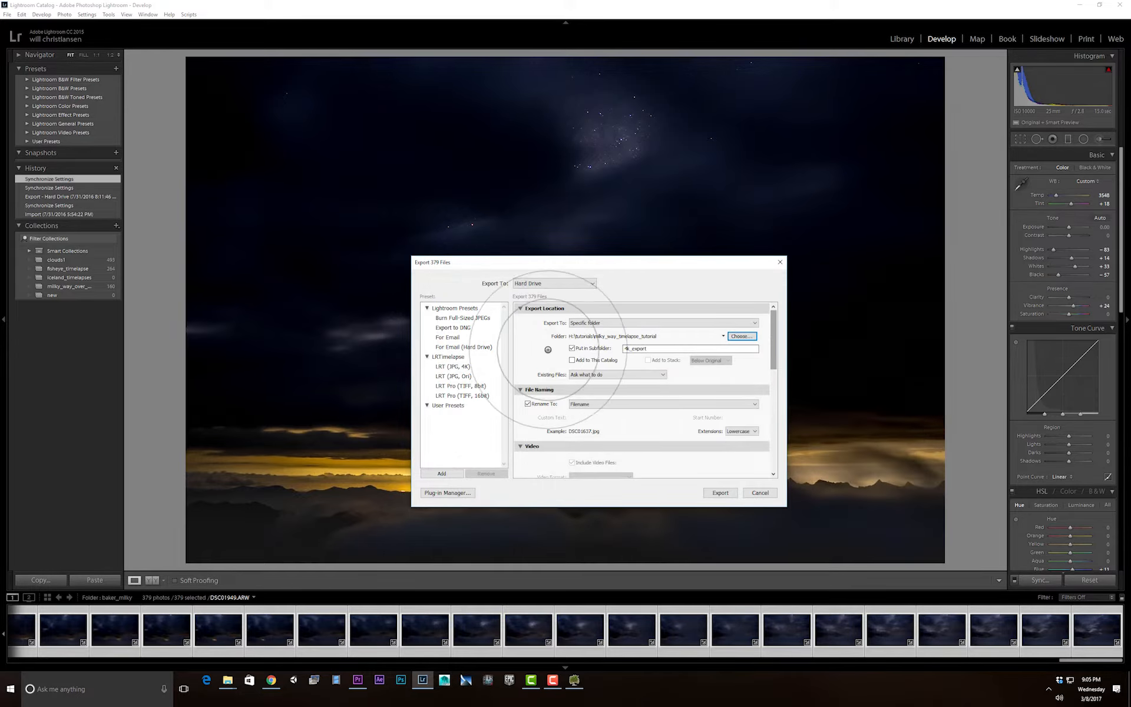
Step: Turn Resize to Fit off and back on in the export's image sizing settings
scroll(764, 381, "down", 10)
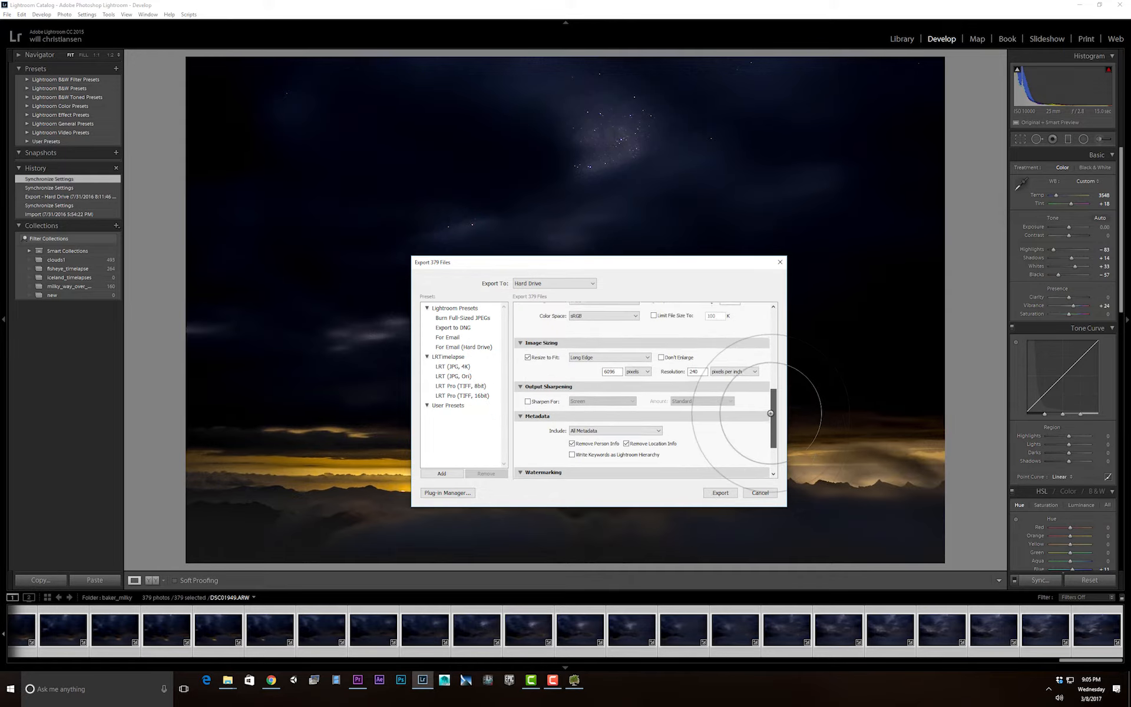
left_click(528, 358)
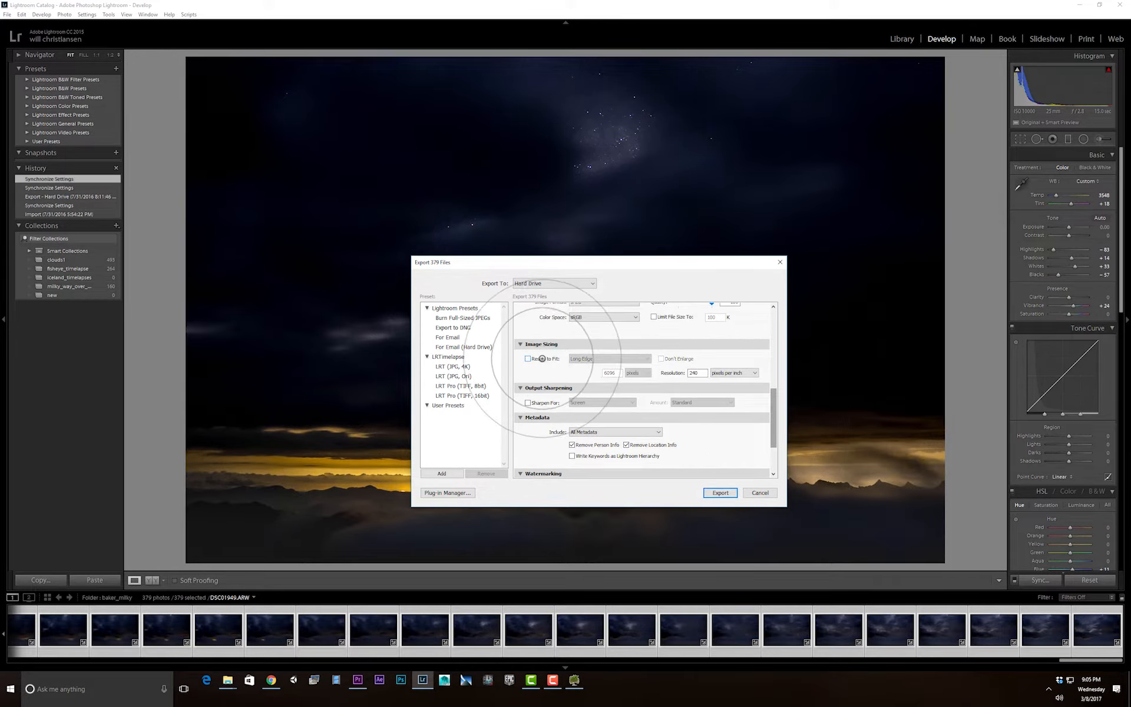
left_click(542, 358)
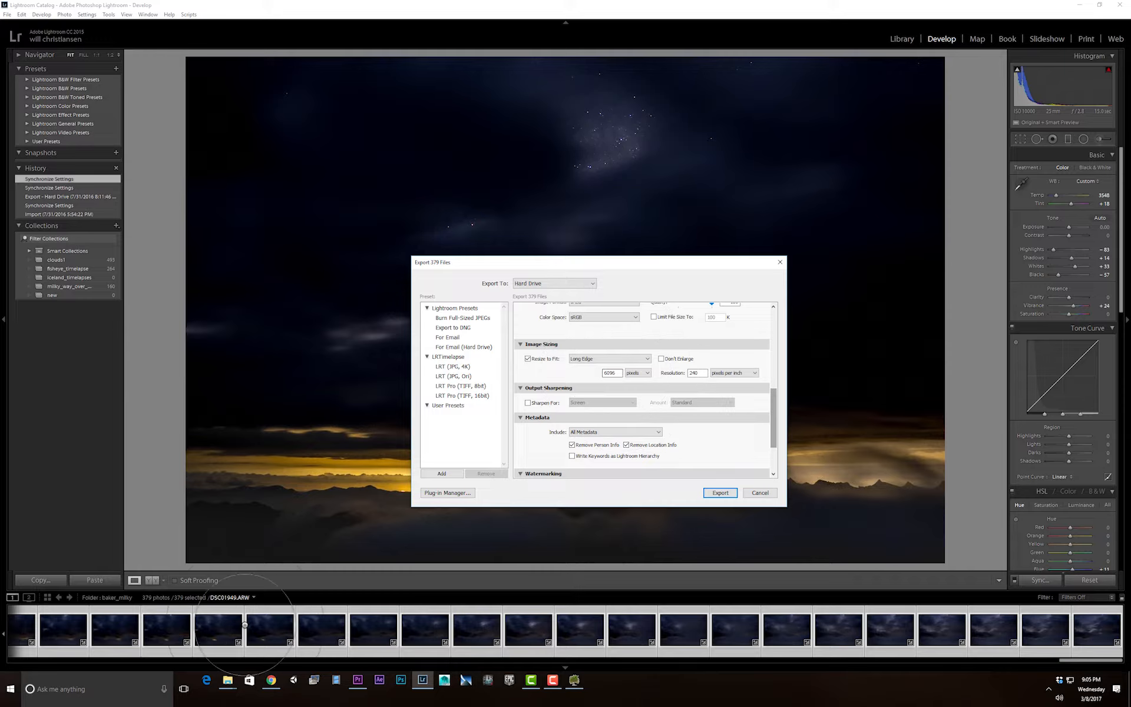
mouse_move(269, 682)
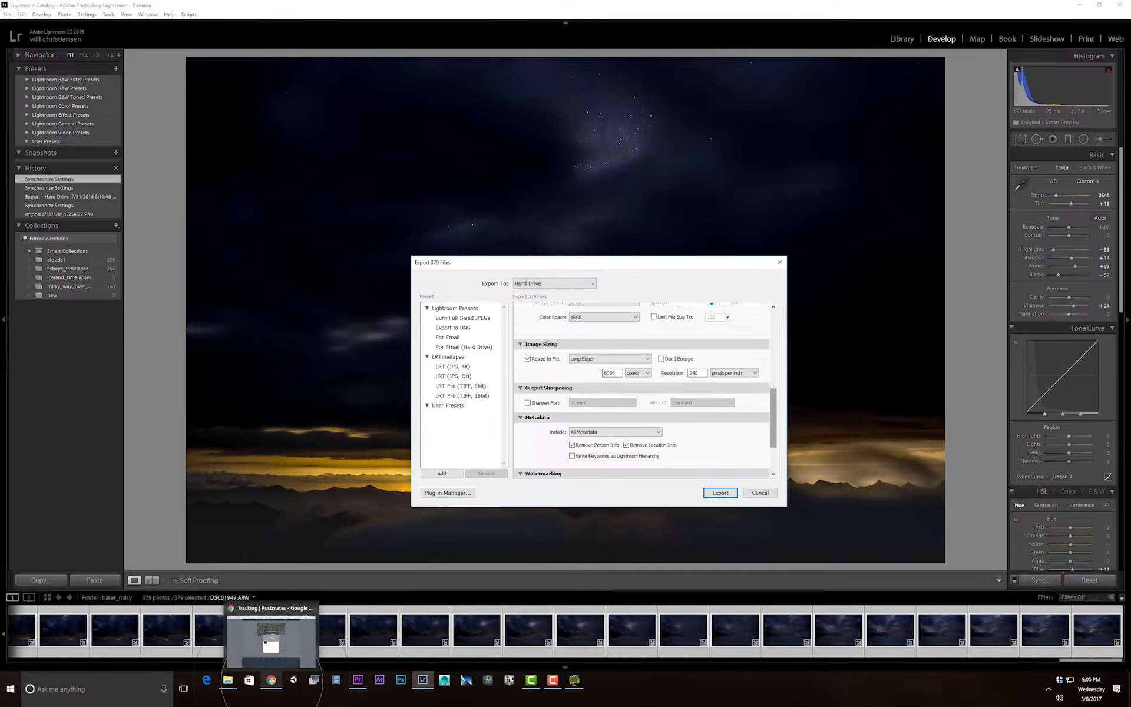
left_click(271, 680)
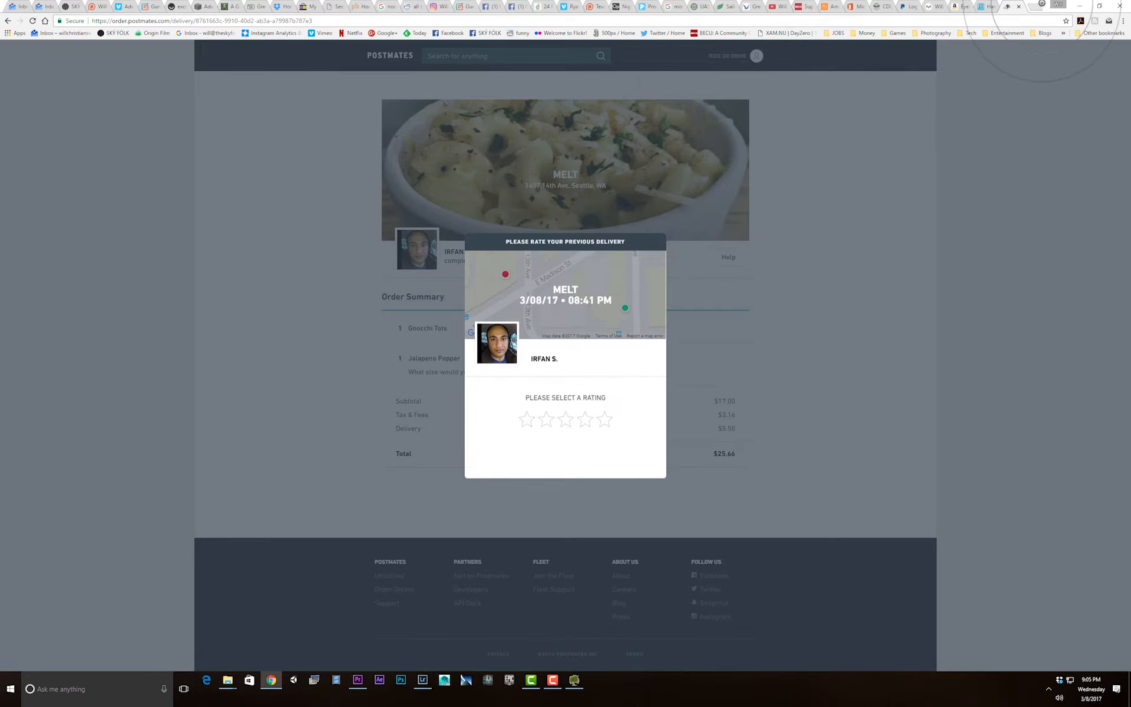
left_click(1080, 6)
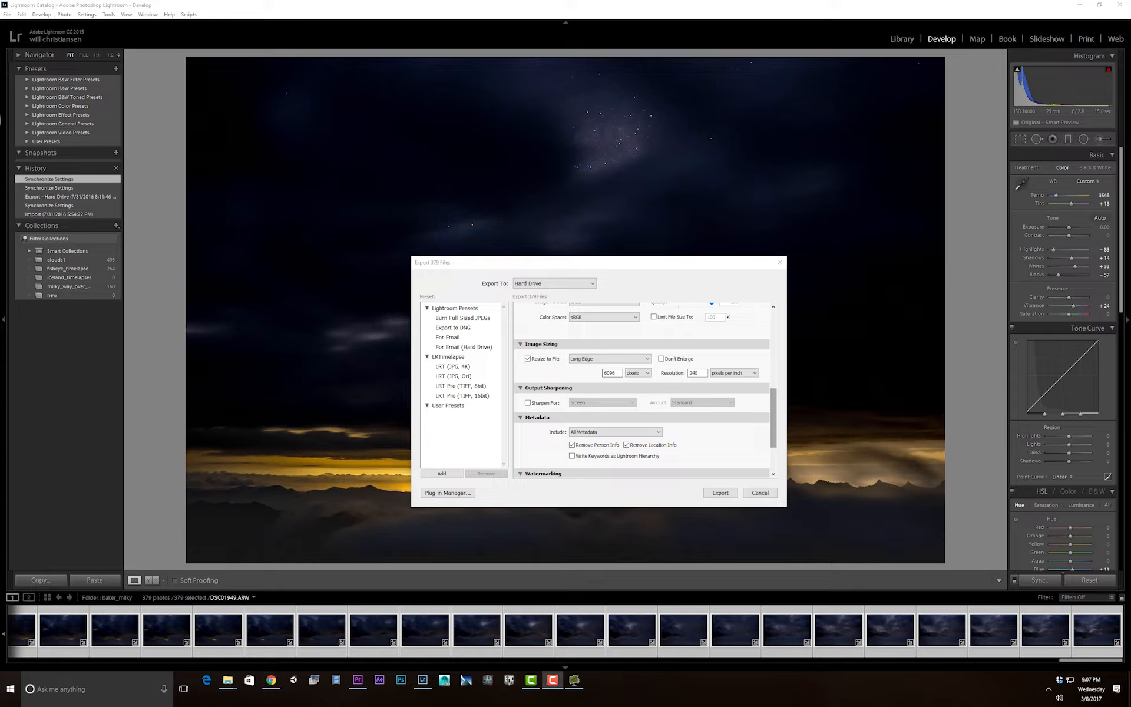
Step: Set the export's long edge to 4096 pixels and its resolution to 72 pixels per inch
left_click(613, 373)
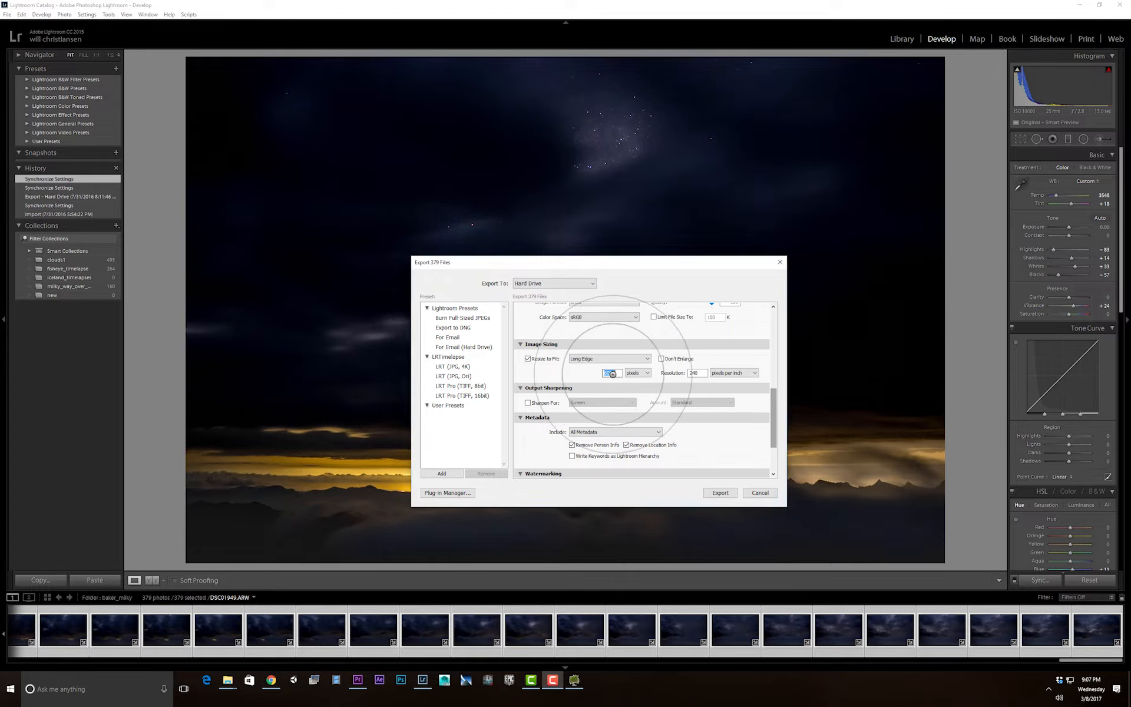
left_click_drag(615, 376, 597, 372)
type("4096")
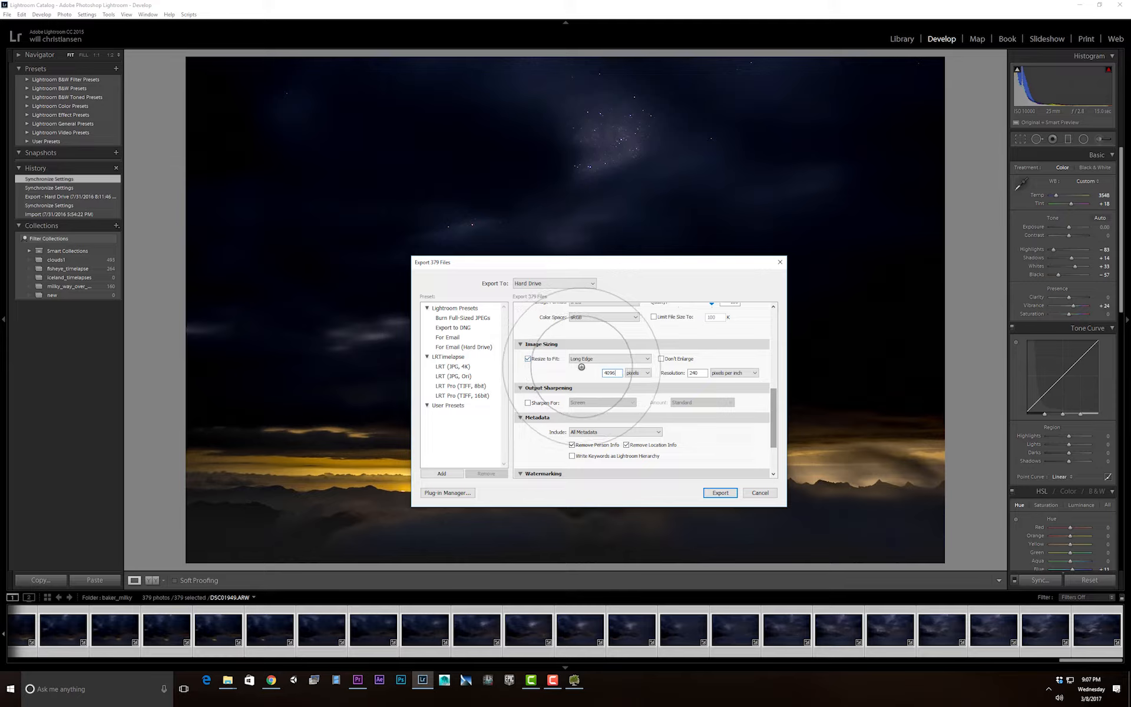
double_click(688, 375)
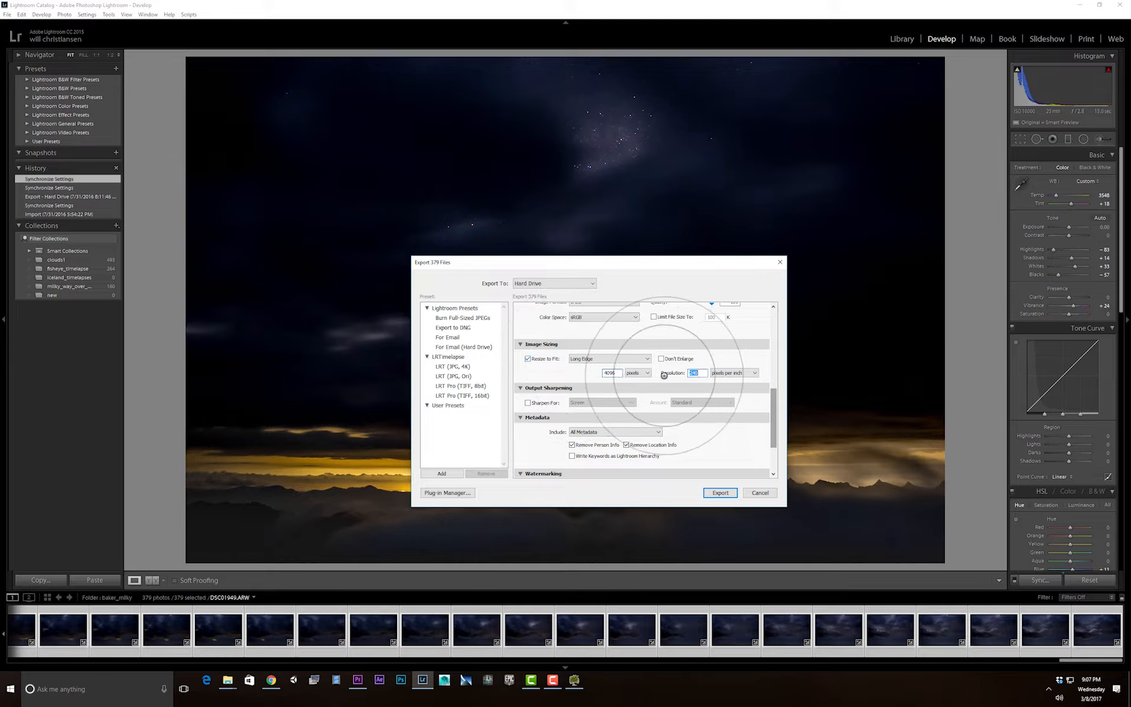
type("72")
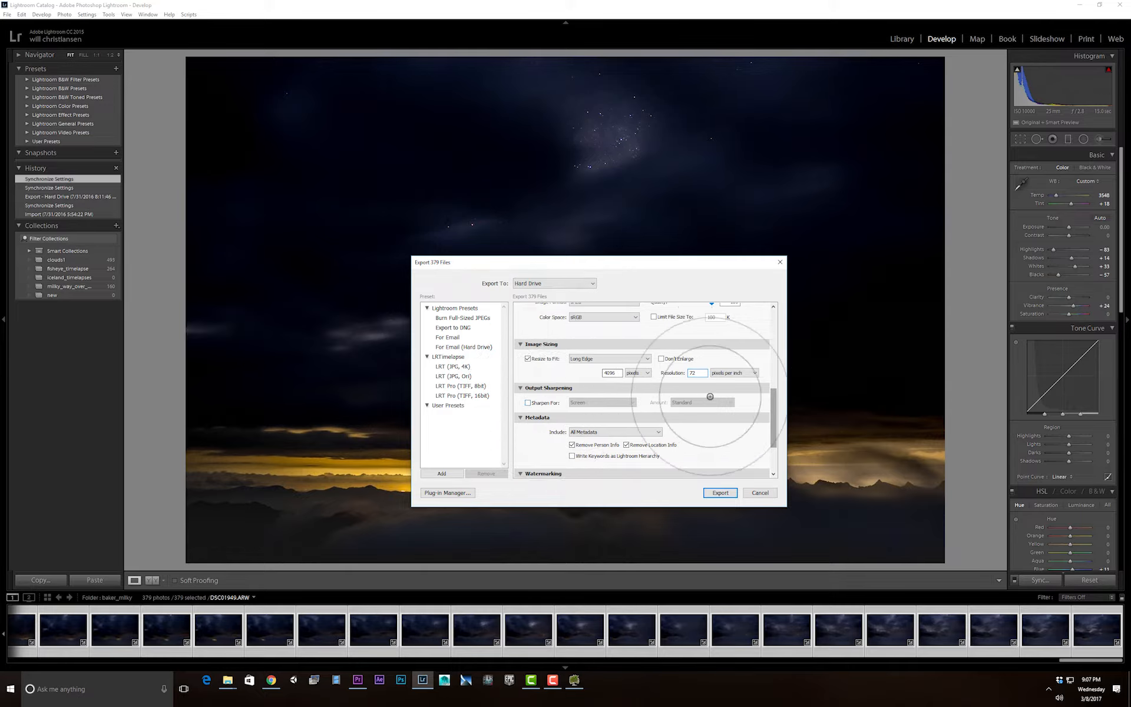
Step: Review the file settings, color space options and export location, and start exporting the selected photos
left_click_drag(772, 407, 766, 370)
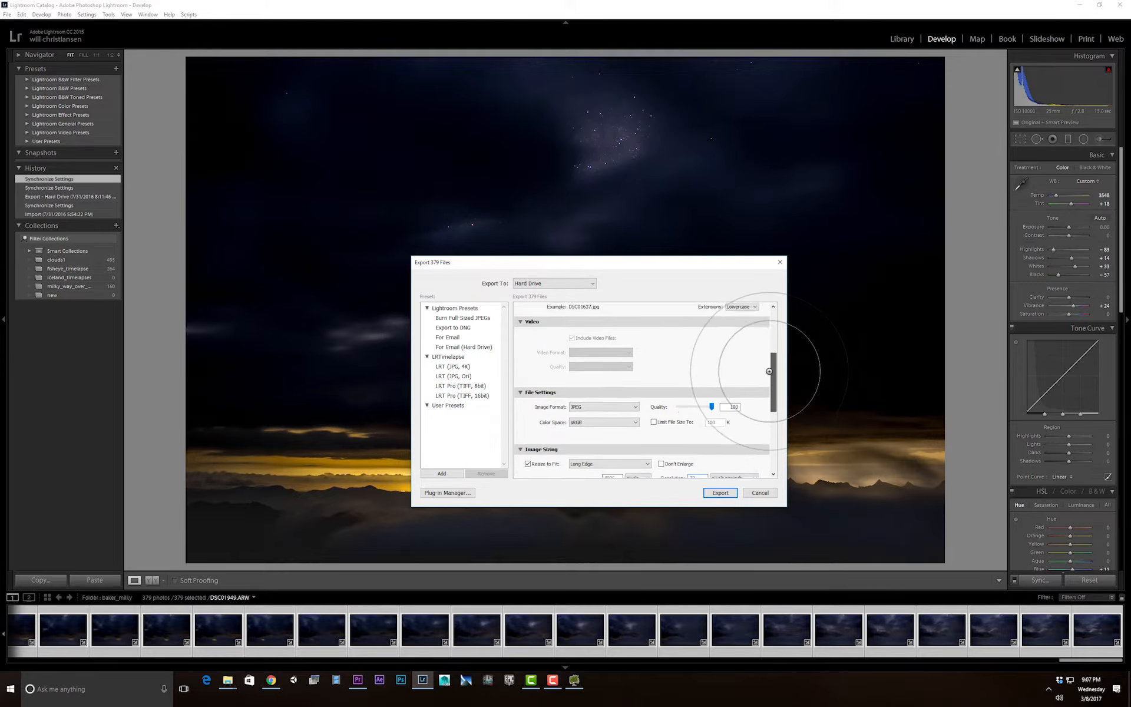
left_click(631, 424)
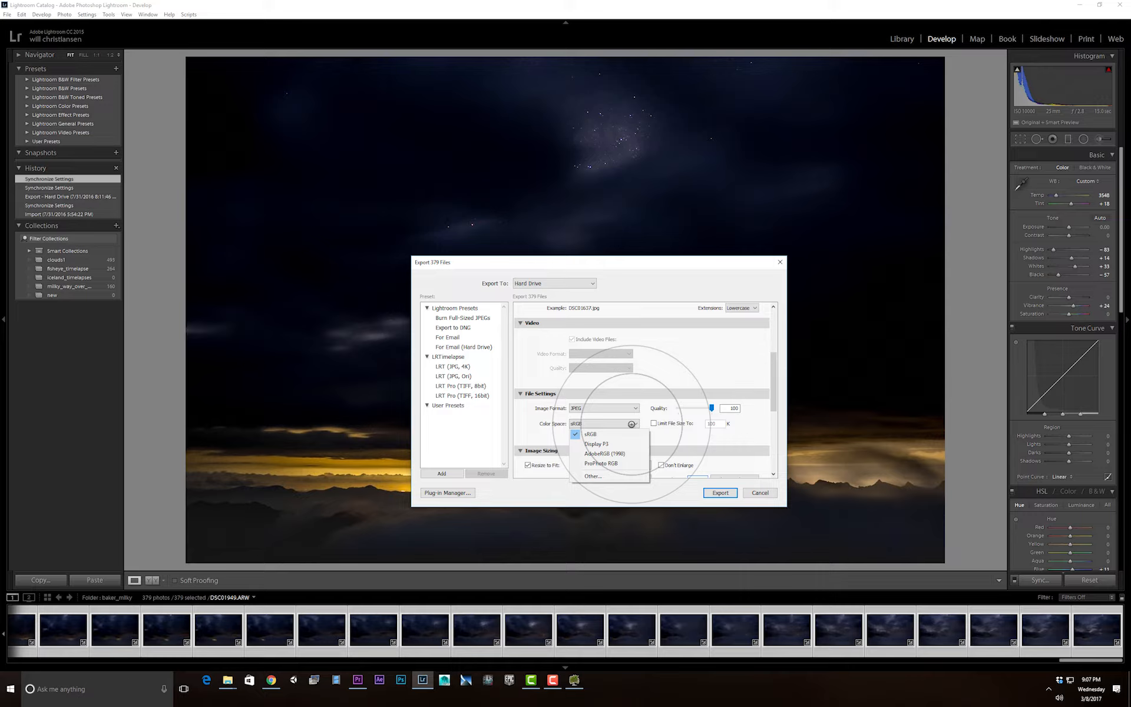
left_click(774, 393)
left_click_drag(773, 393, 773, 348)
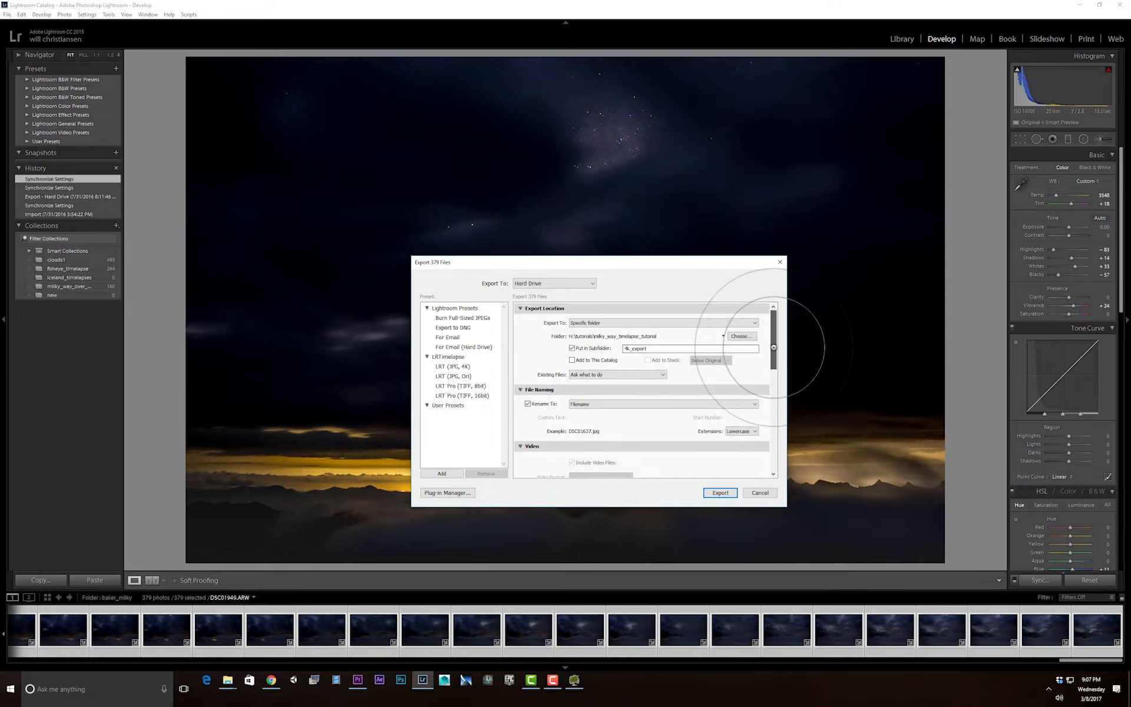
left_click(720, 492)
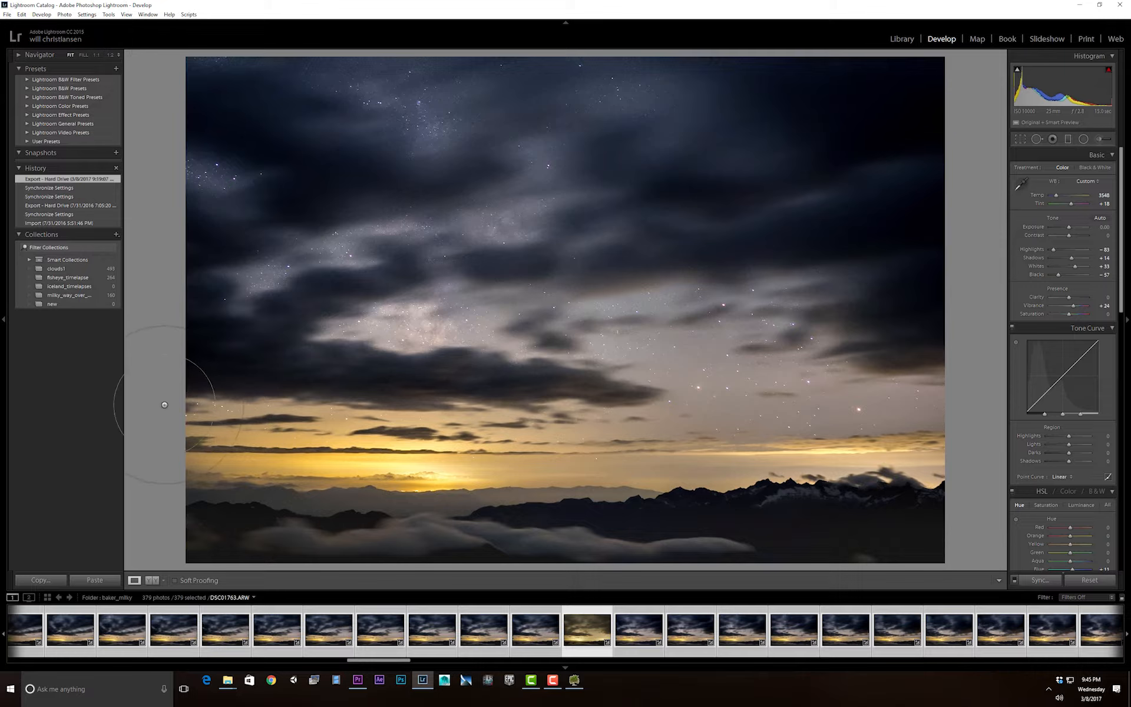
Step: Switch to Premiere Pro and dismiss the file import dialog that is already open
left_click(358, 680)
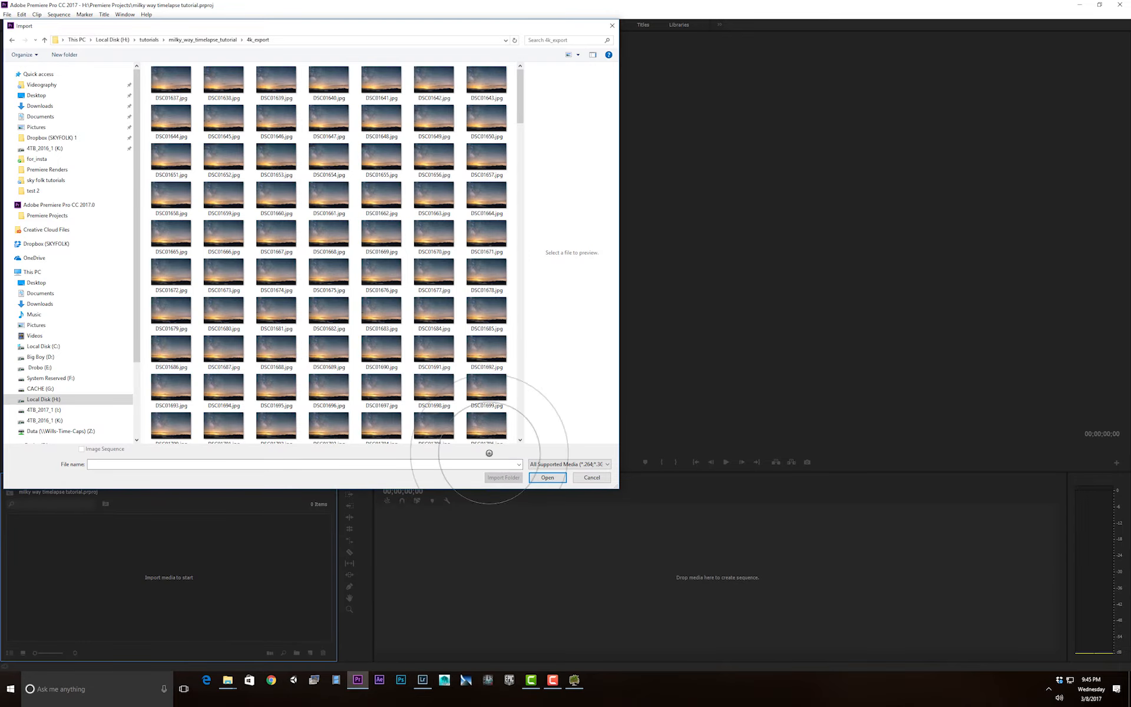
left_click_drag(225, 18, 303, 15)
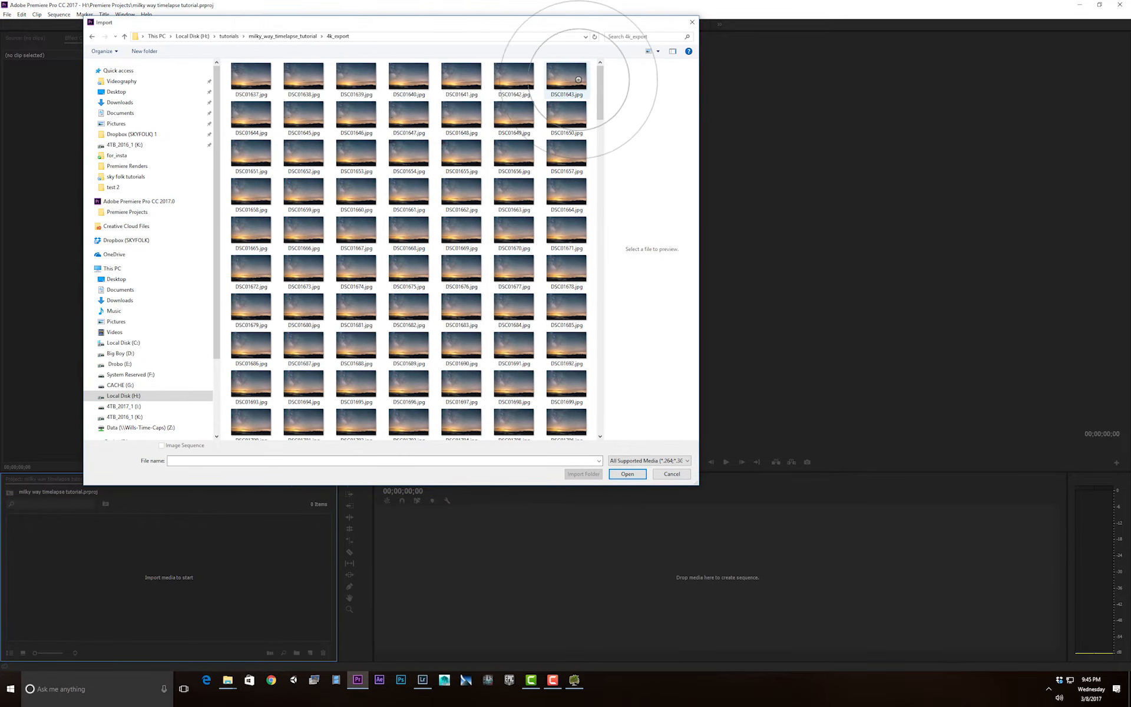
left_click_drag(600, 82, 453, 43)
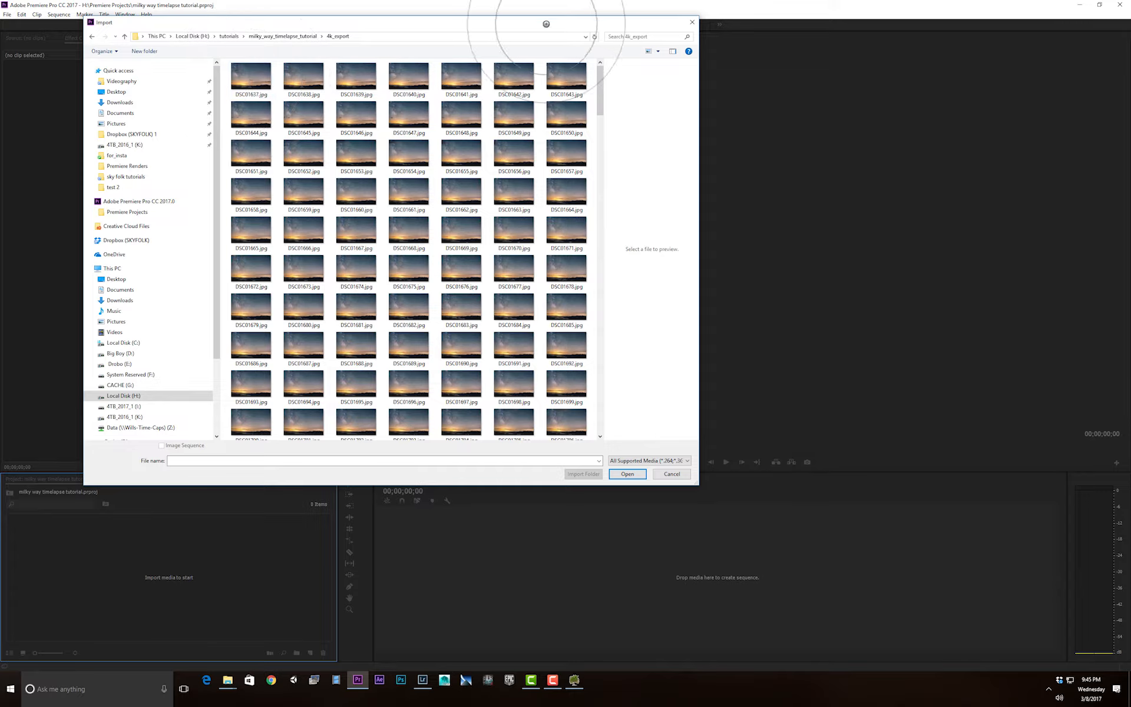
left_click(692, 22)
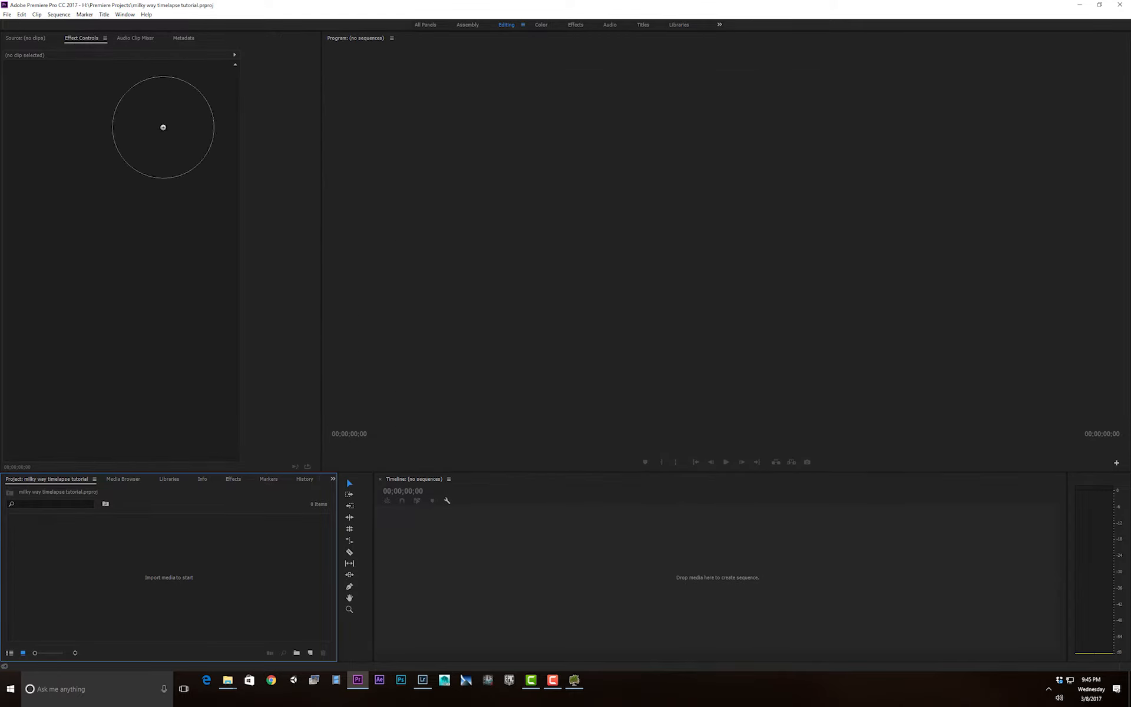
Step: Start a new media import and browse to tutorials > milky_way_timelapse_tutorial > 4k_export on the H drive
left_click(6, 13)
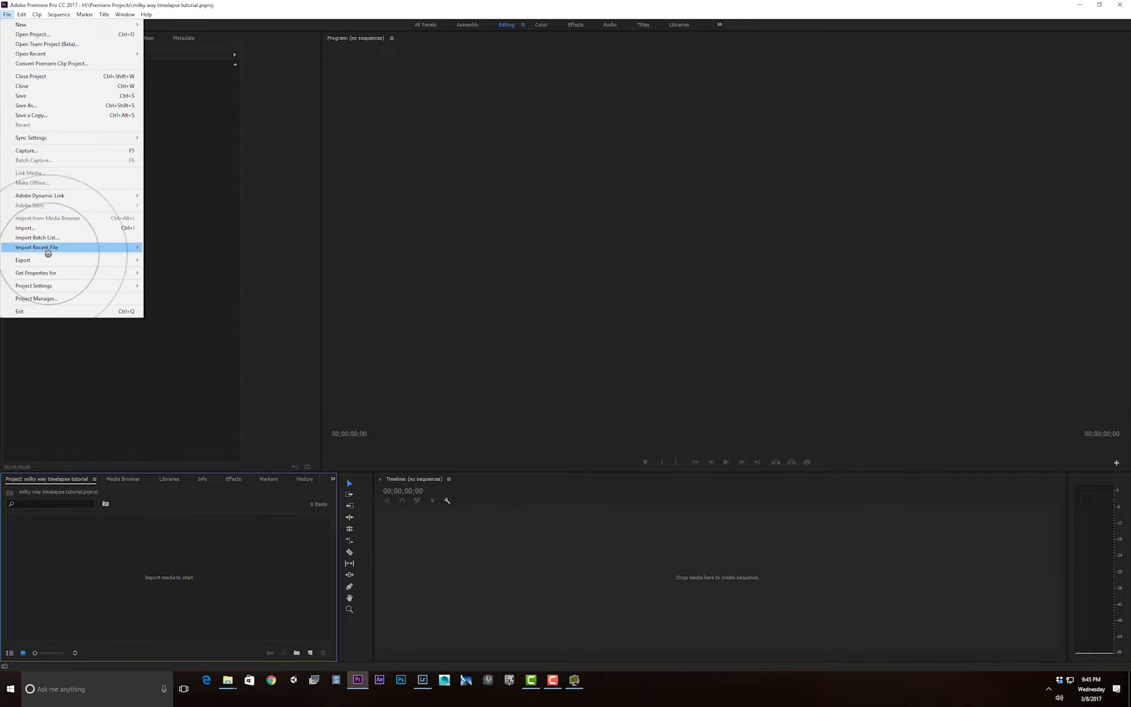
left_click(52, 227)
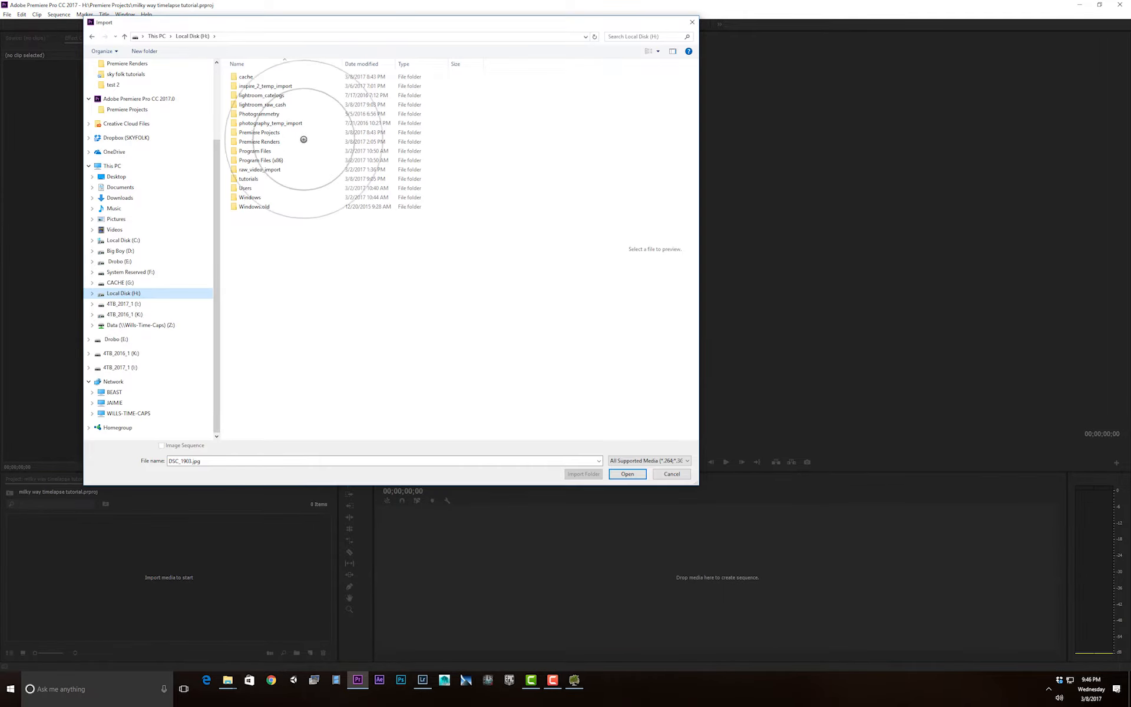
double_click(259, 179)
double_click(263, 77)
double_click(257, 77)
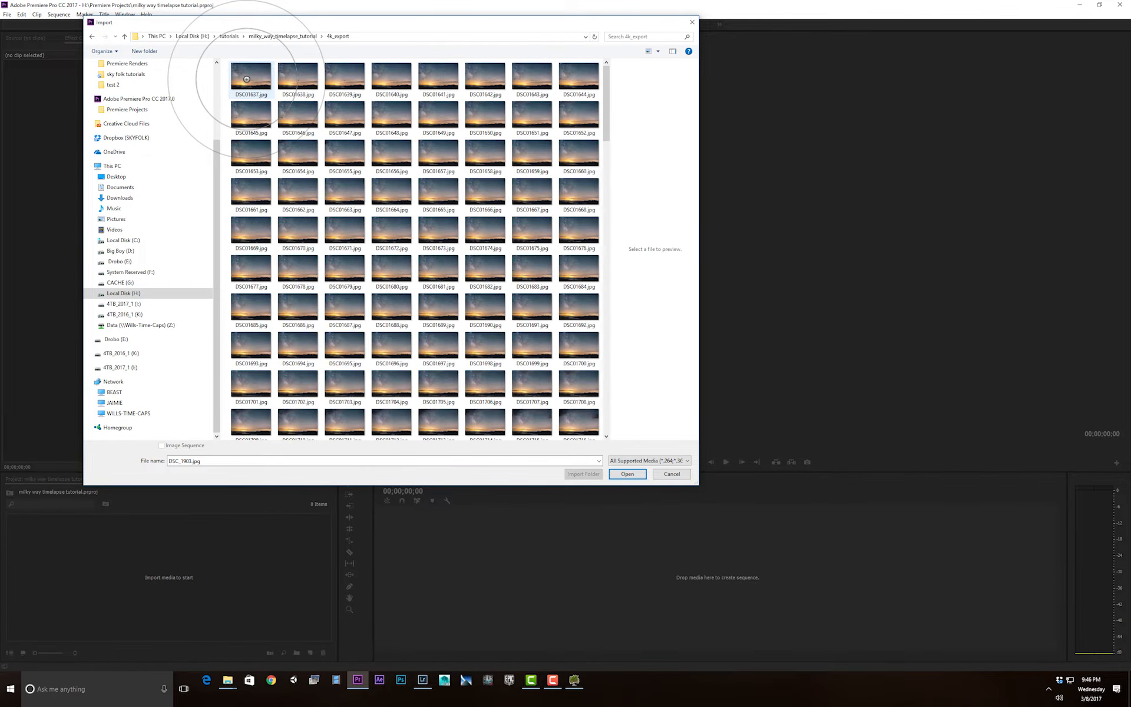
Step: Import the exported photos as an image sequence starting with DSC01637.jpg
left_click(246, 79)
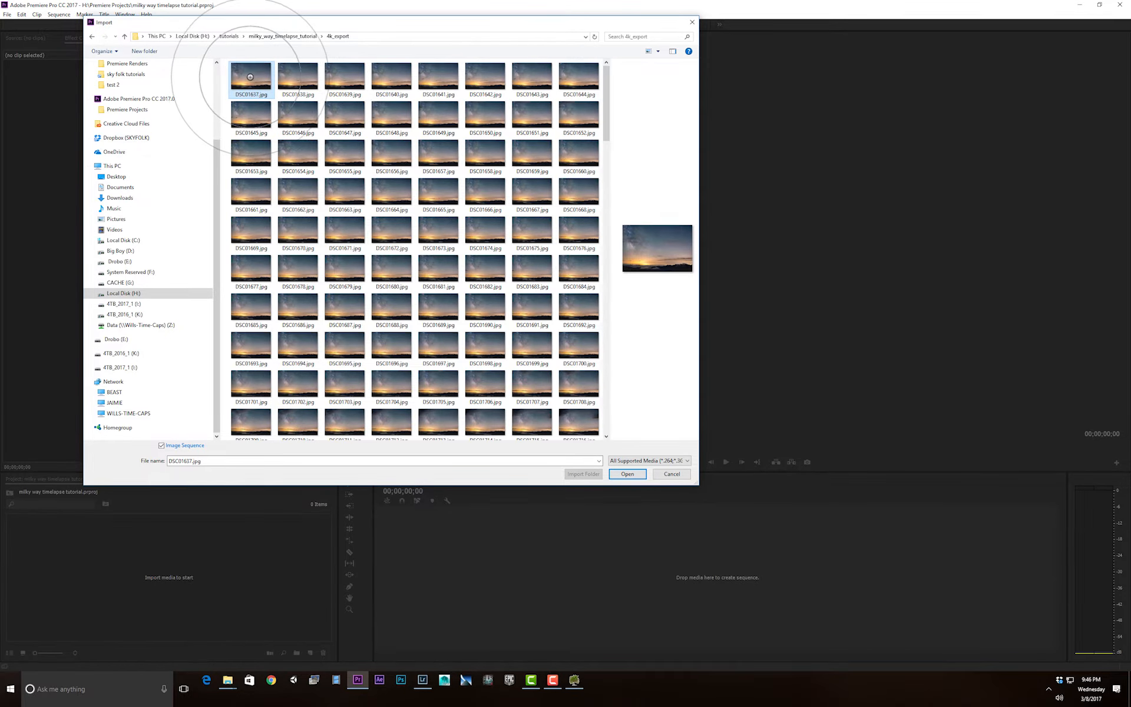
left_click(162, 446)
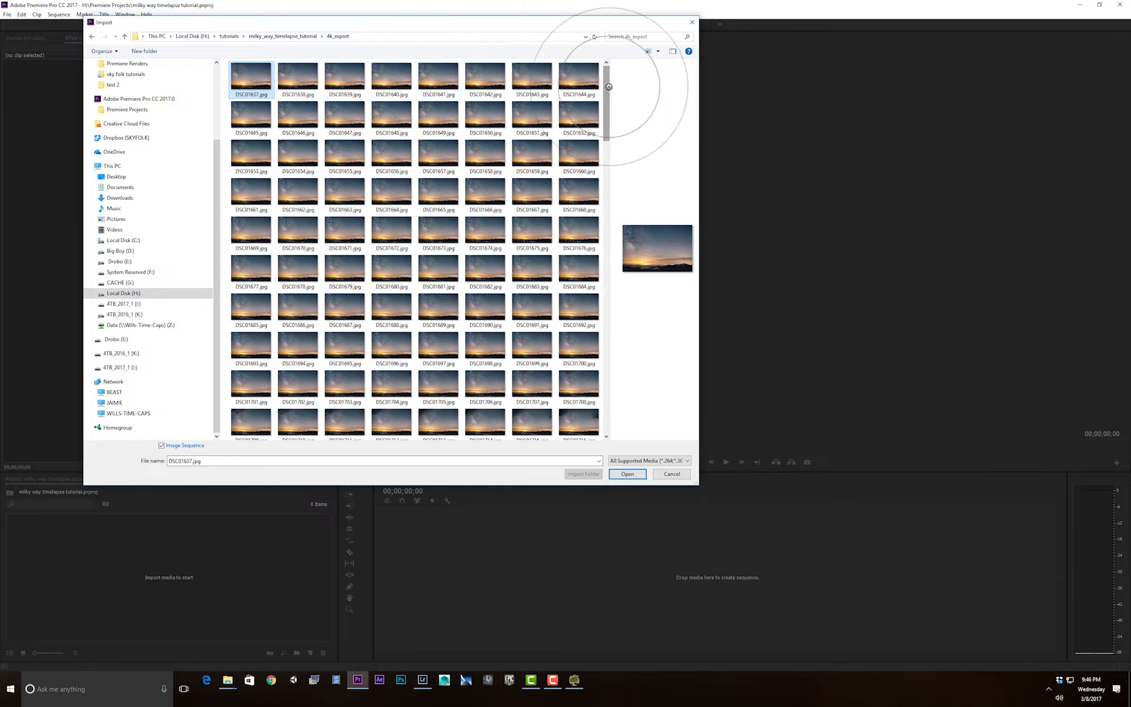
left_click(636, 474)
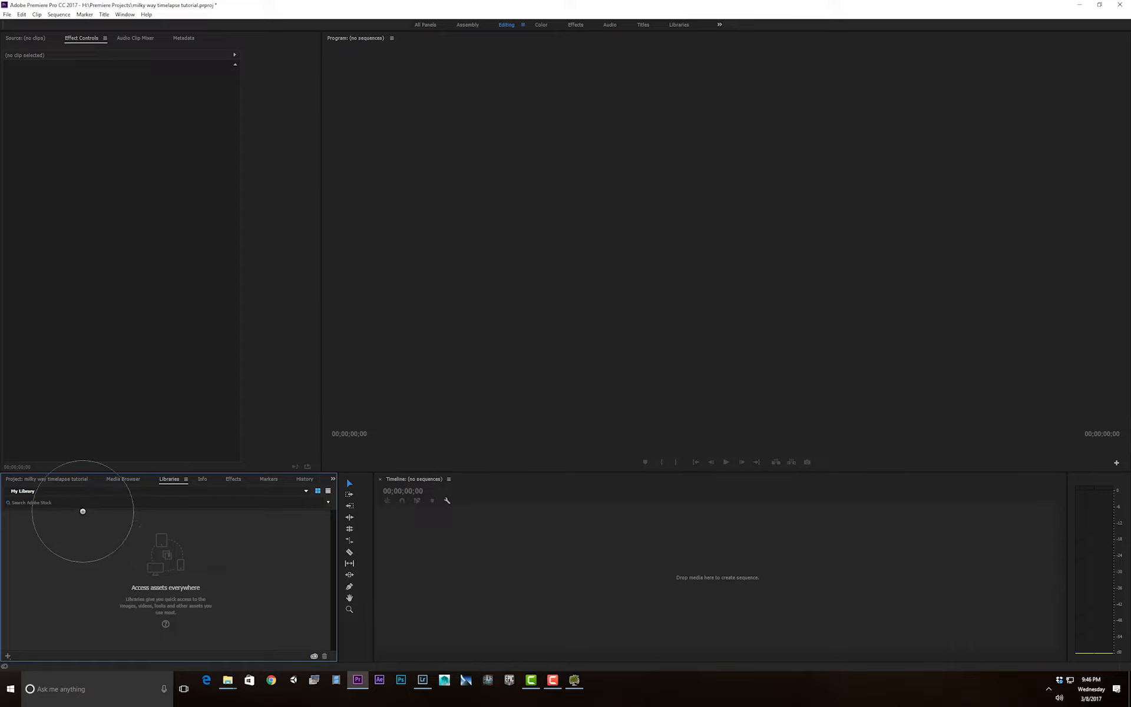
Step: Create a sequence by placing the imported DSC01637.jpg image sequence on the empty timeline, and preview its first seconds
left_click(59, 480)
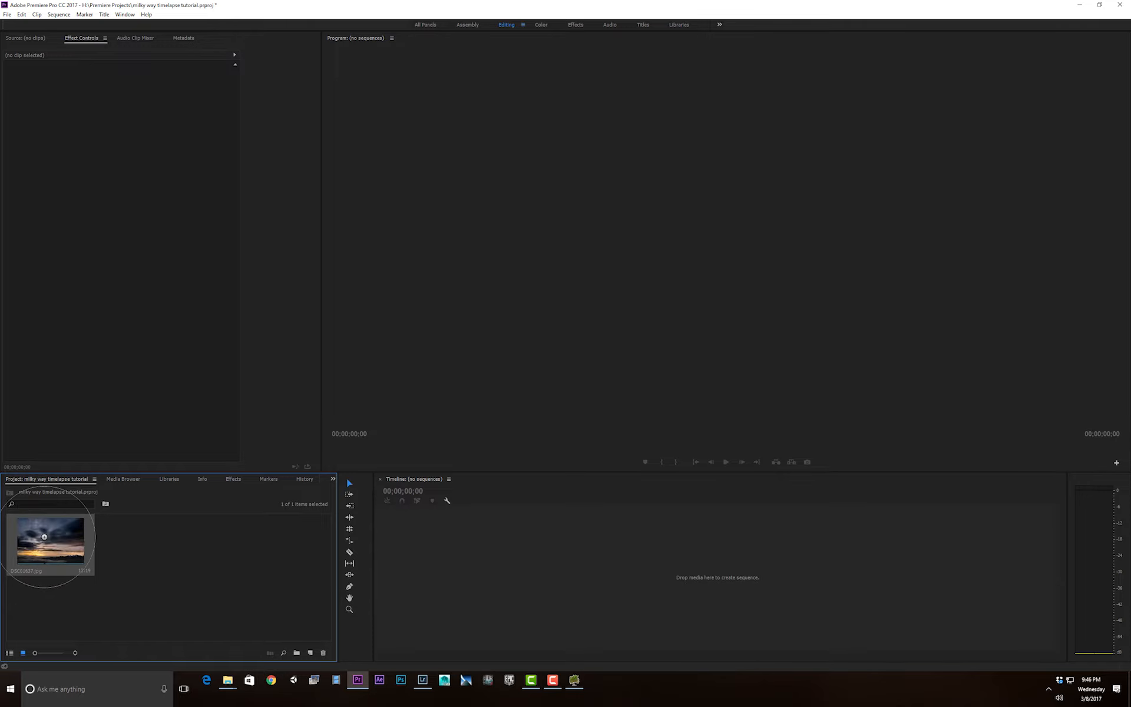
left_click_drag(509, 575, 506, 571)
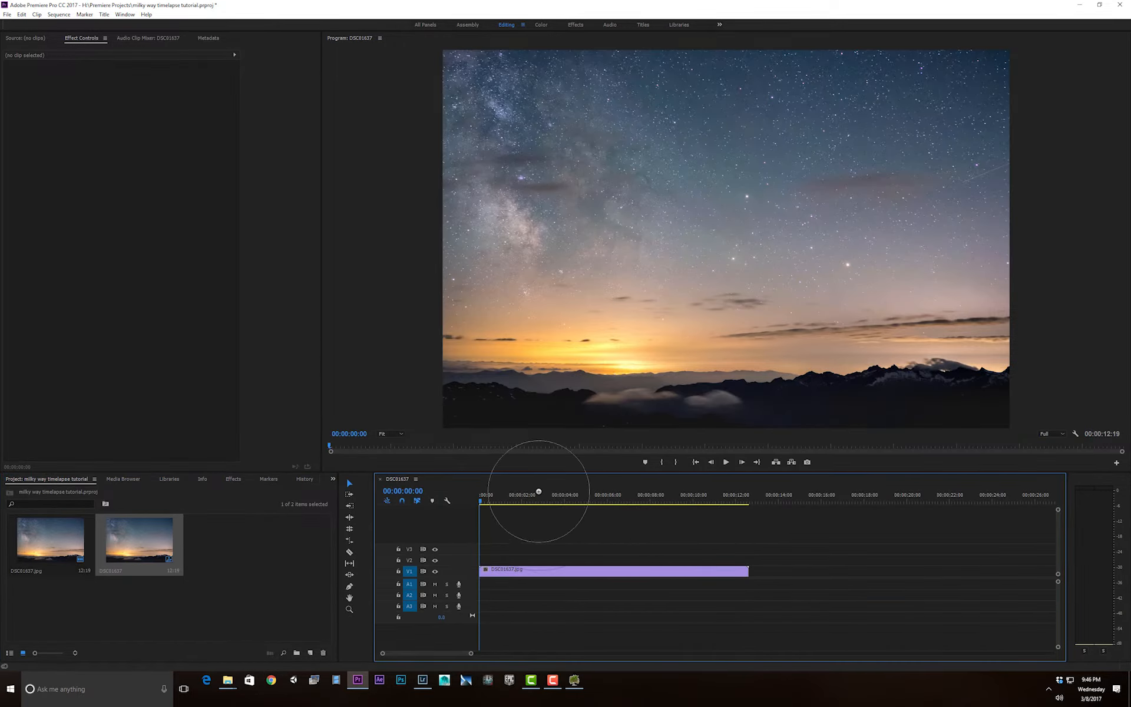
key("space")
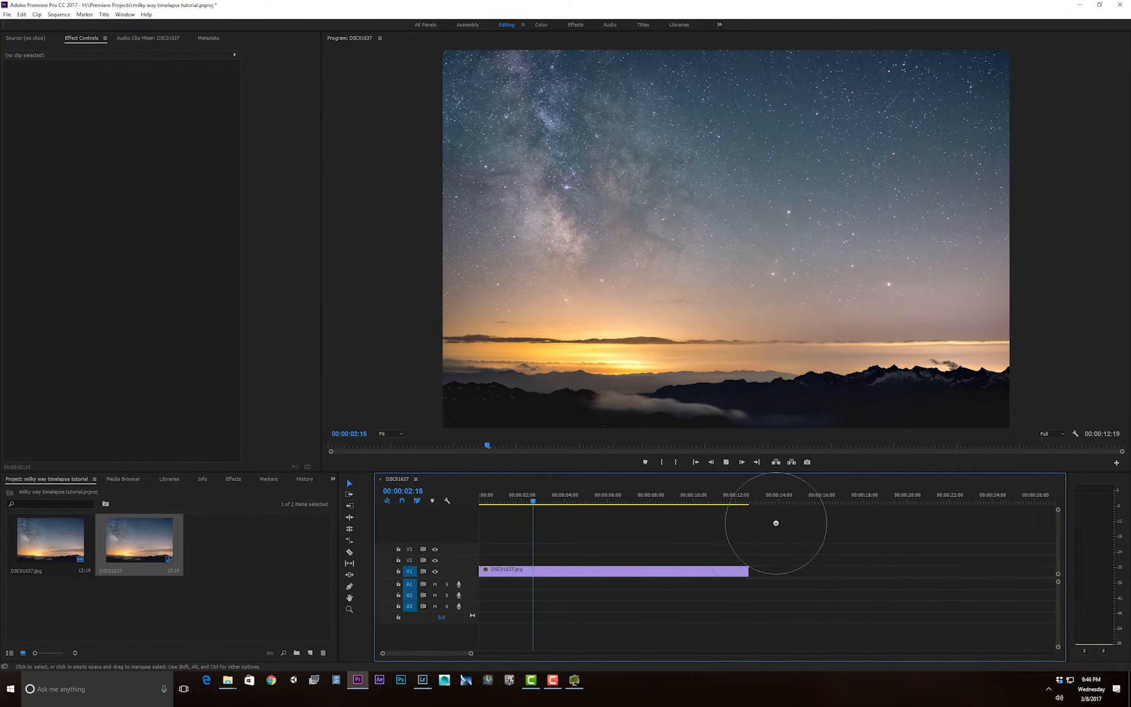
key("space")
left_click_drag(564, 490, 412, 492)
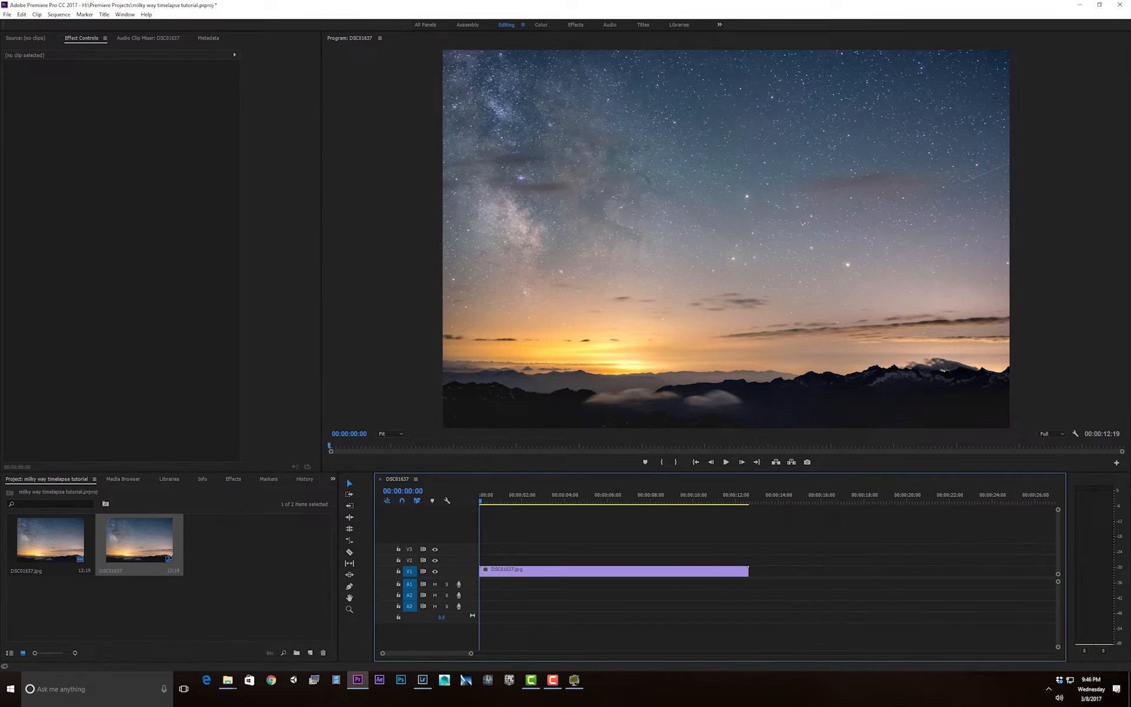
Step: Render the timeline preview, play the timelapse from the beginning, and scrub to 00:00:04:16
key("Return")
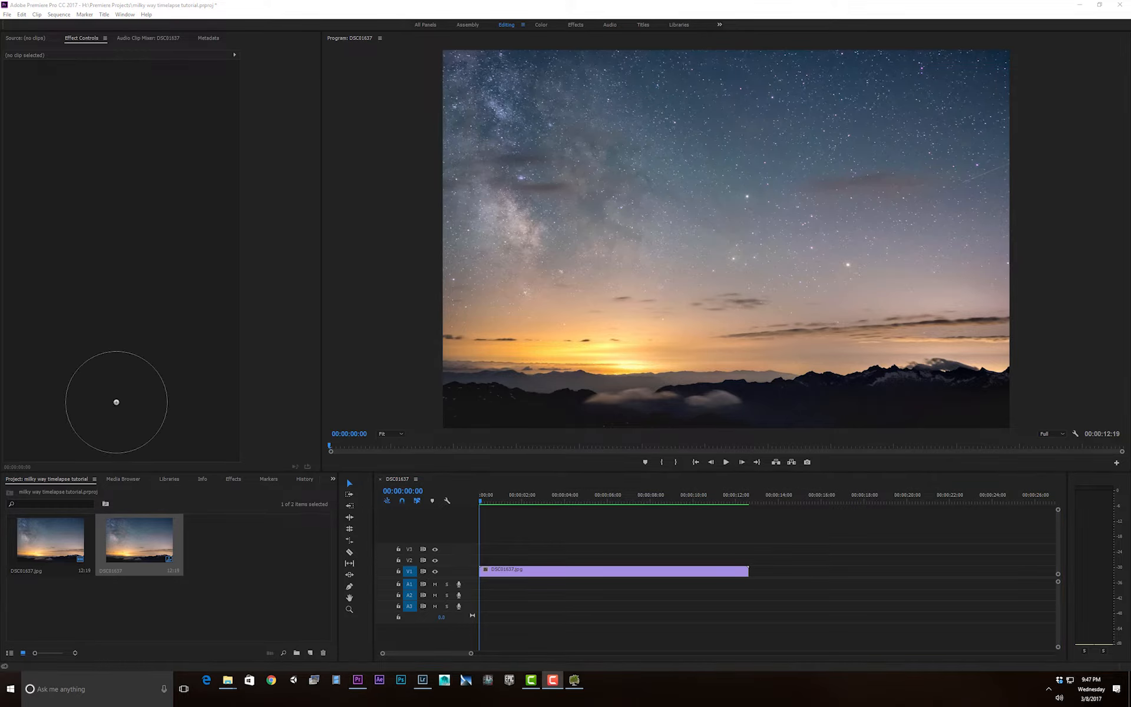
left_click(483, 500)
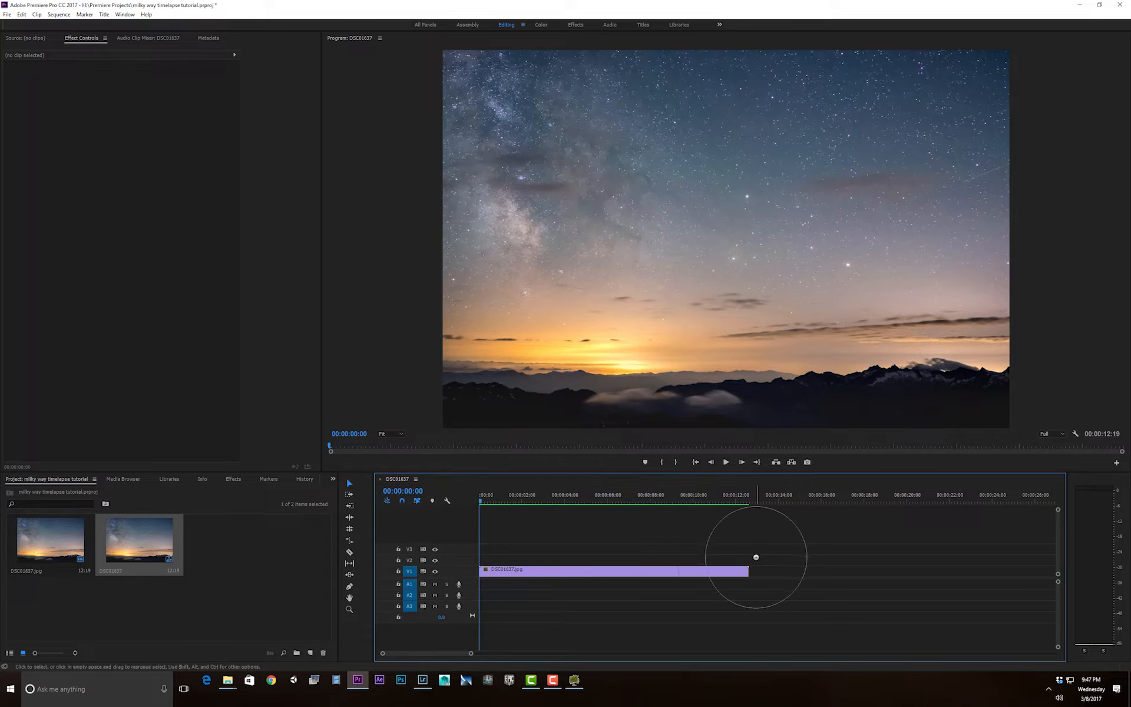
key("space")
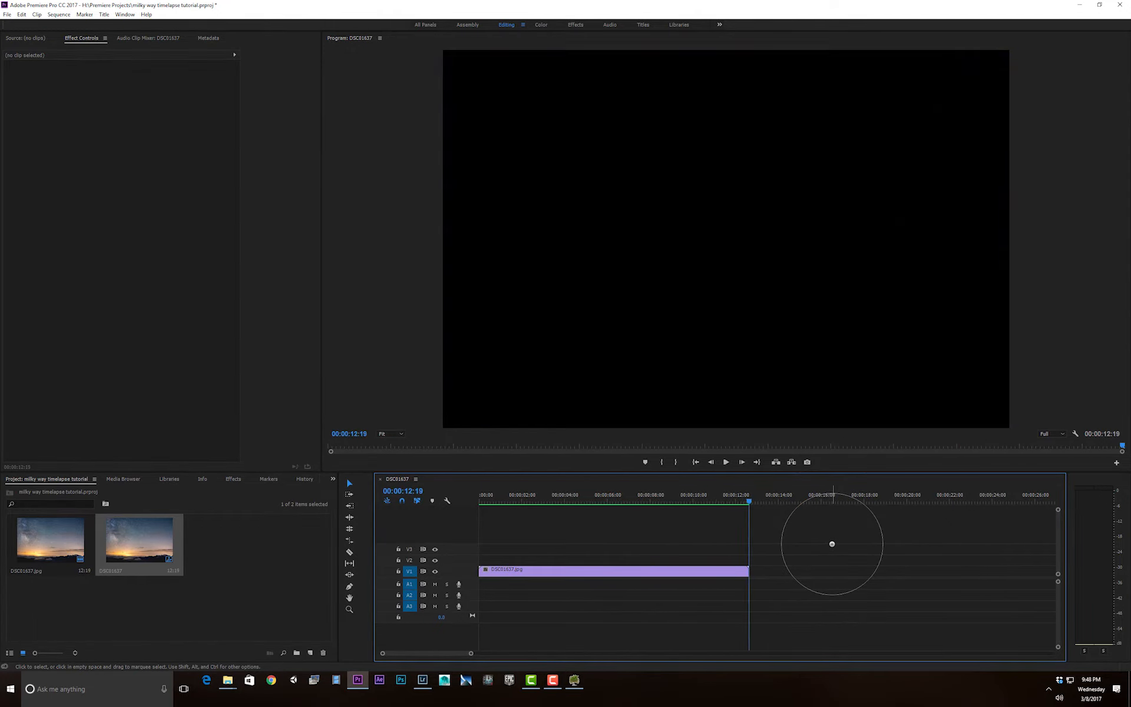
key("Home")
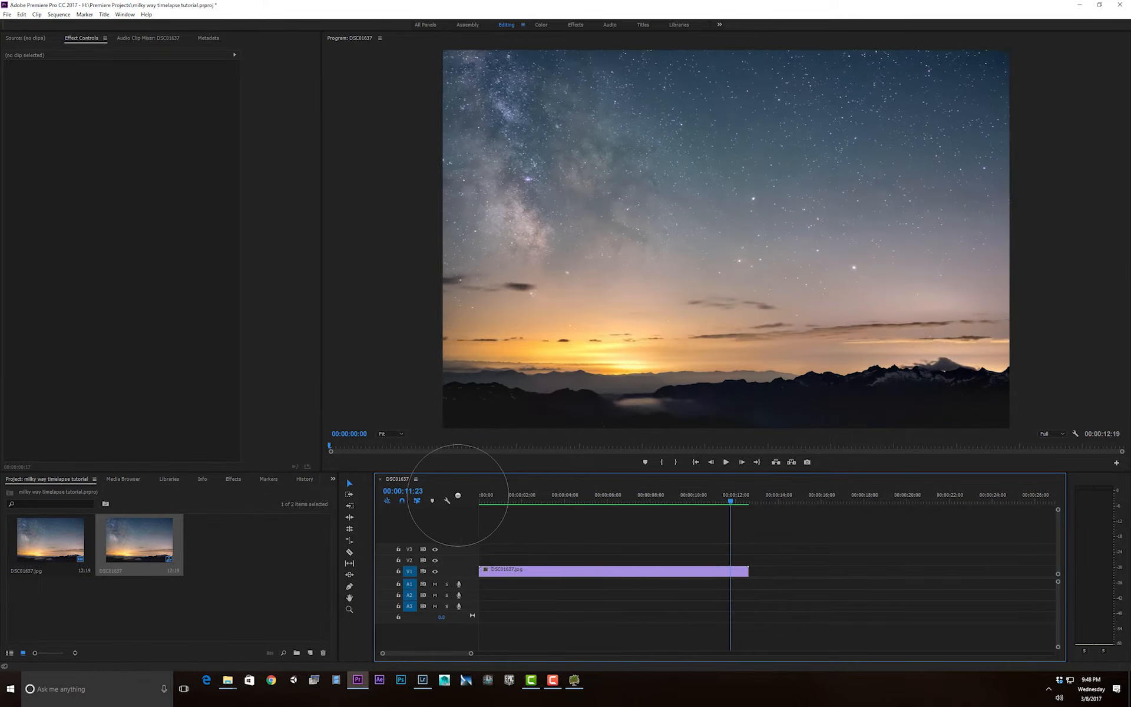
left_click_drag(550, 488, 575, 496)
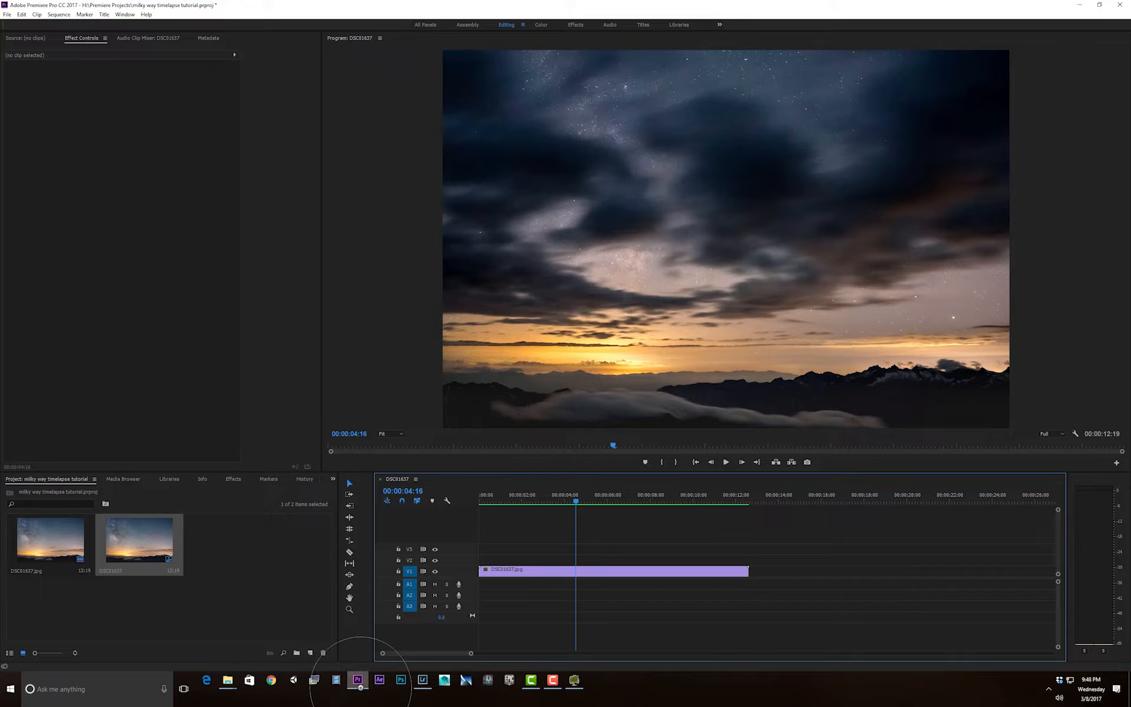
Step: Switch to Lightroom and look through the filmstrip for the darker, cloud-covered photos of the sequence
mouse_move(424, 678)
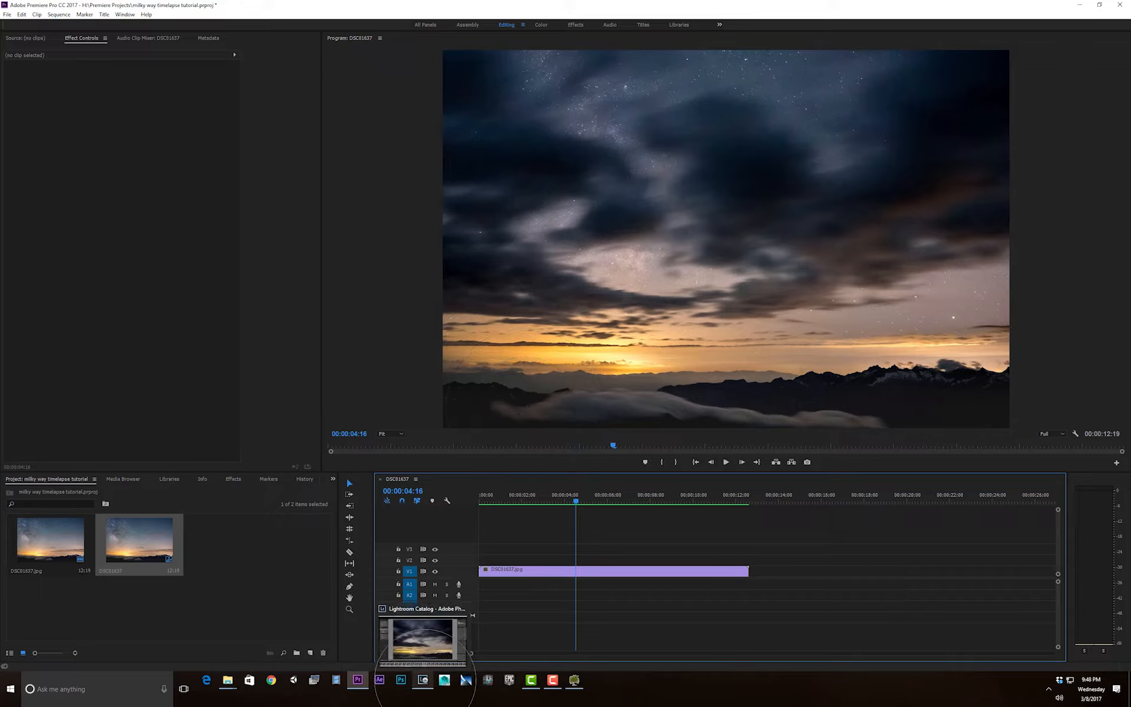
left_click(424, 678)
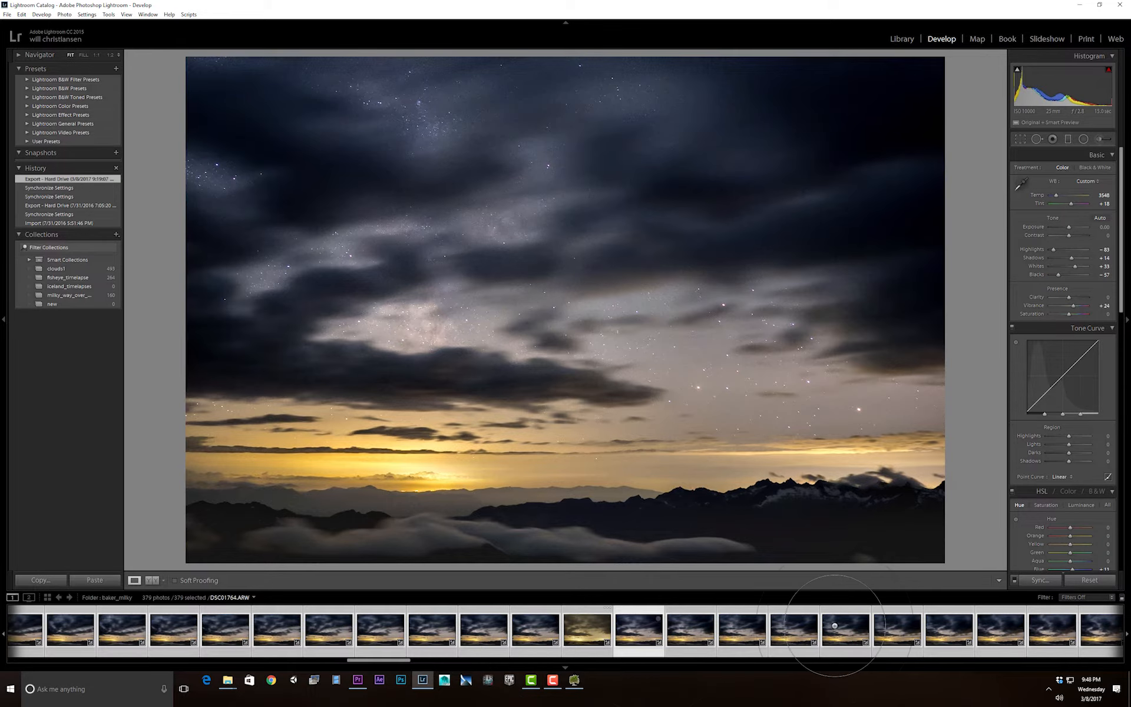
scroll(433, 644, "down", 20)
scroll(482, 644, "up", 6)
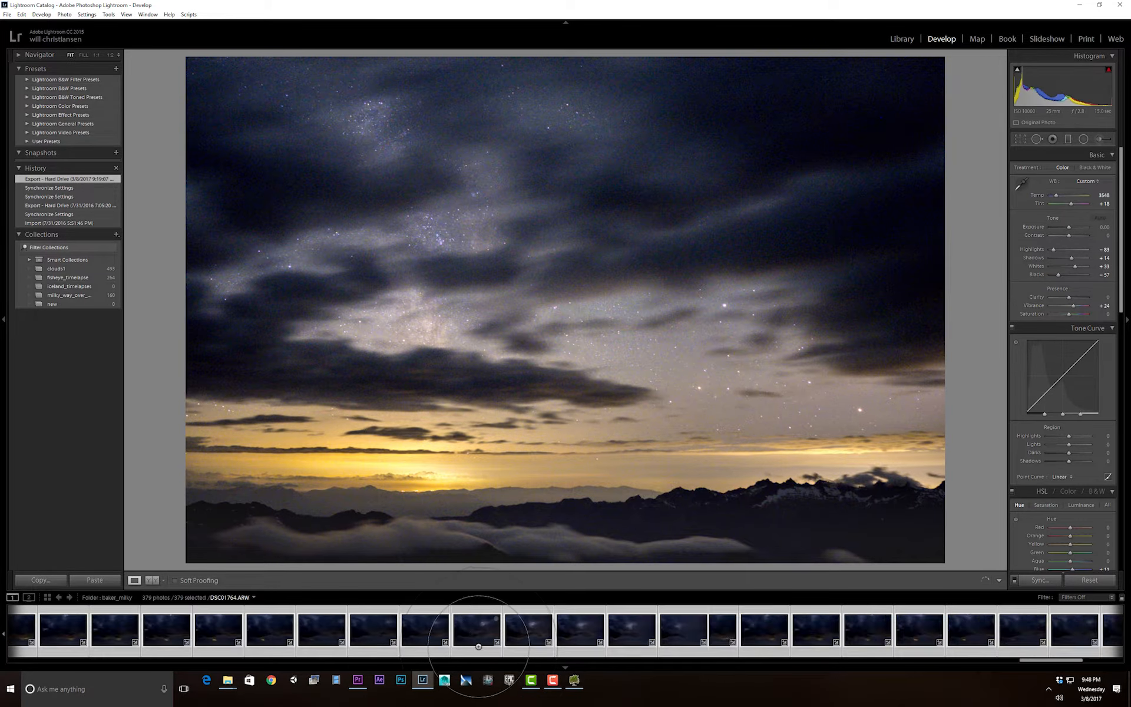
scroll(500, 641, "up", 5)
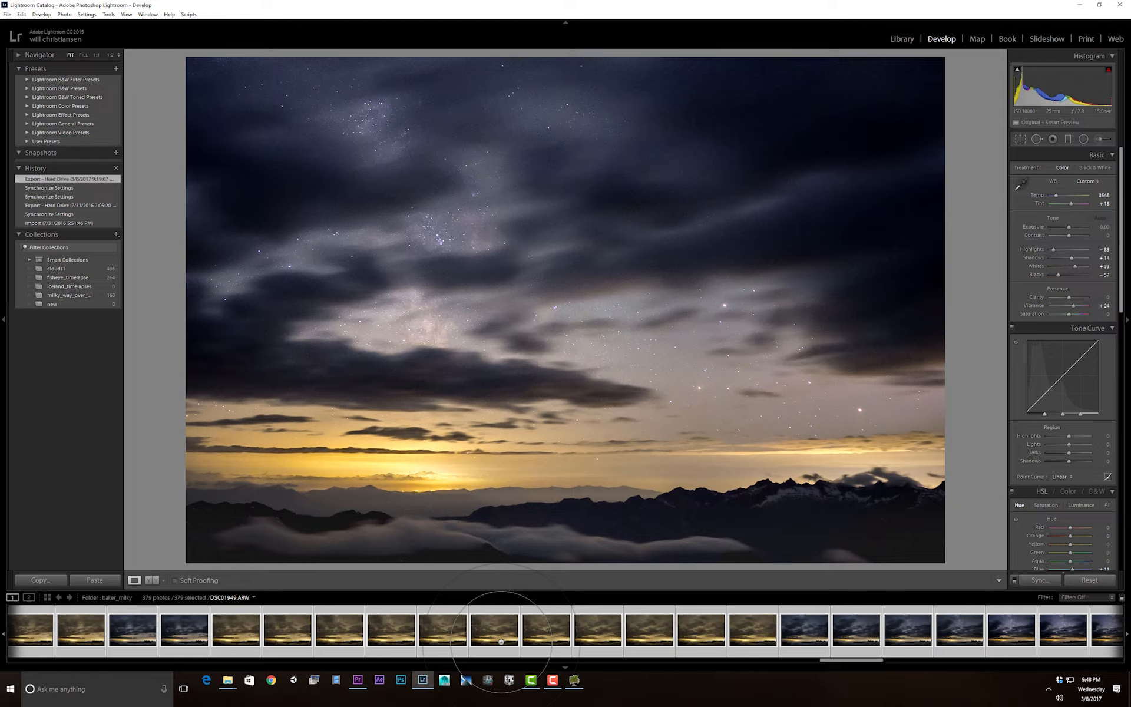
scroll(500, 641, "up", 3)
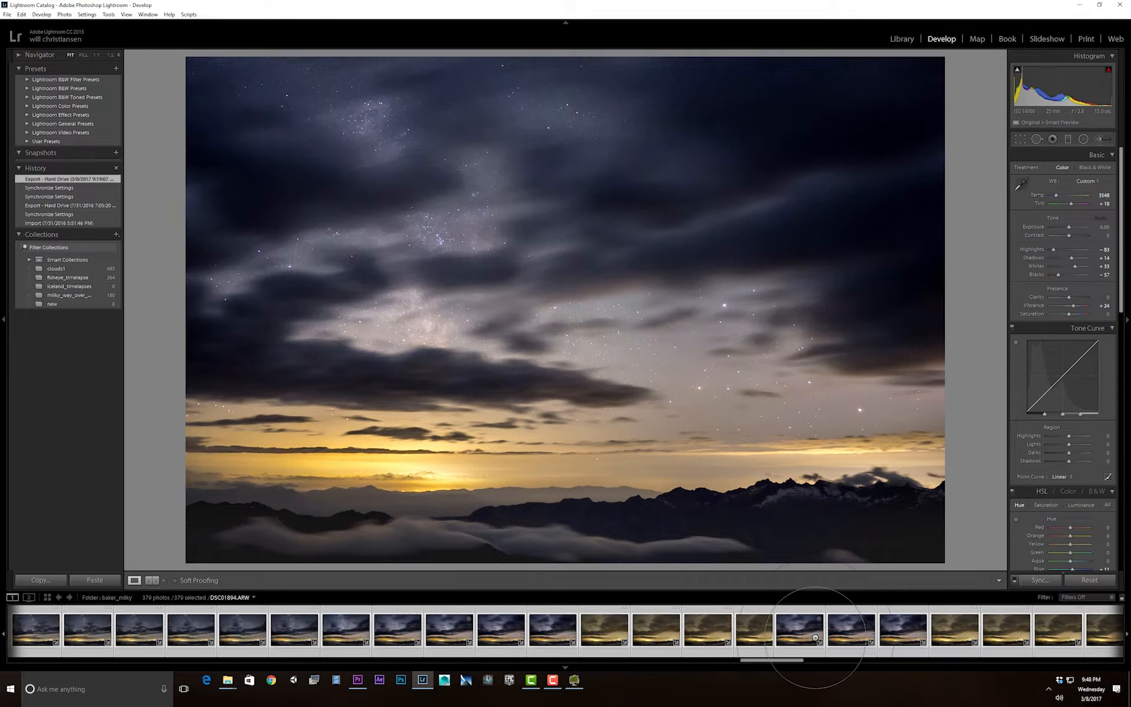
scroll(815, 637, "down", 5)
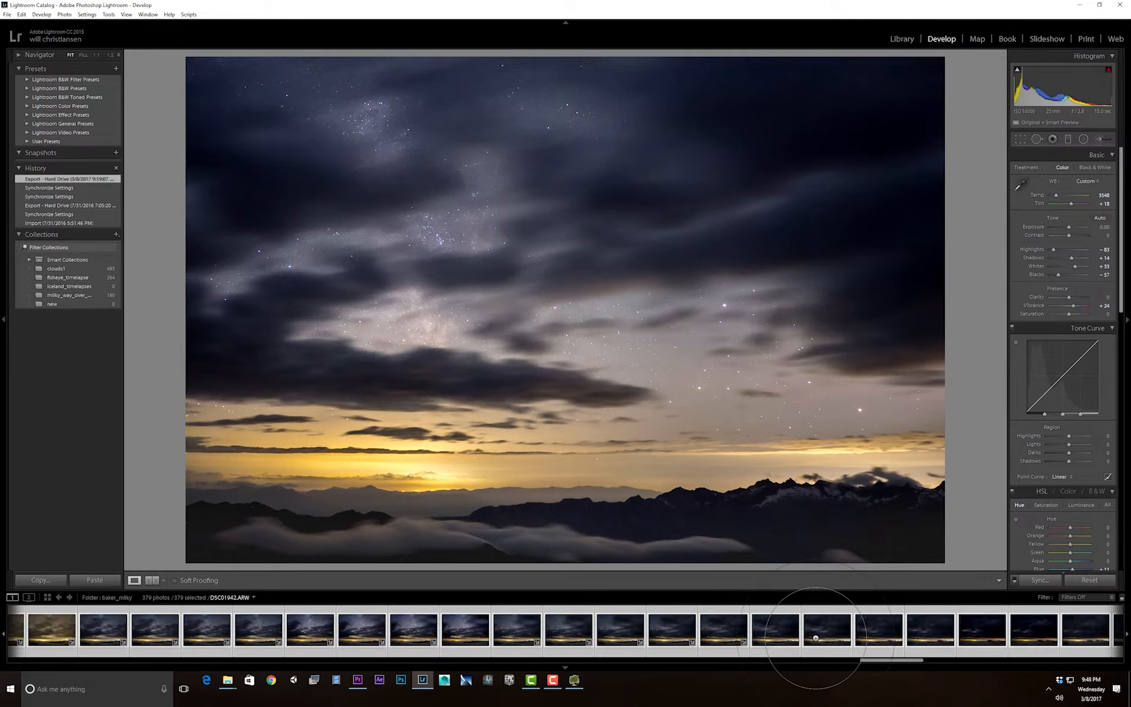
Step: Try raising the Blacks of photo DSC01934 to -40, check photo DSC01942, and undo the adjustment
left_click(415, 635)
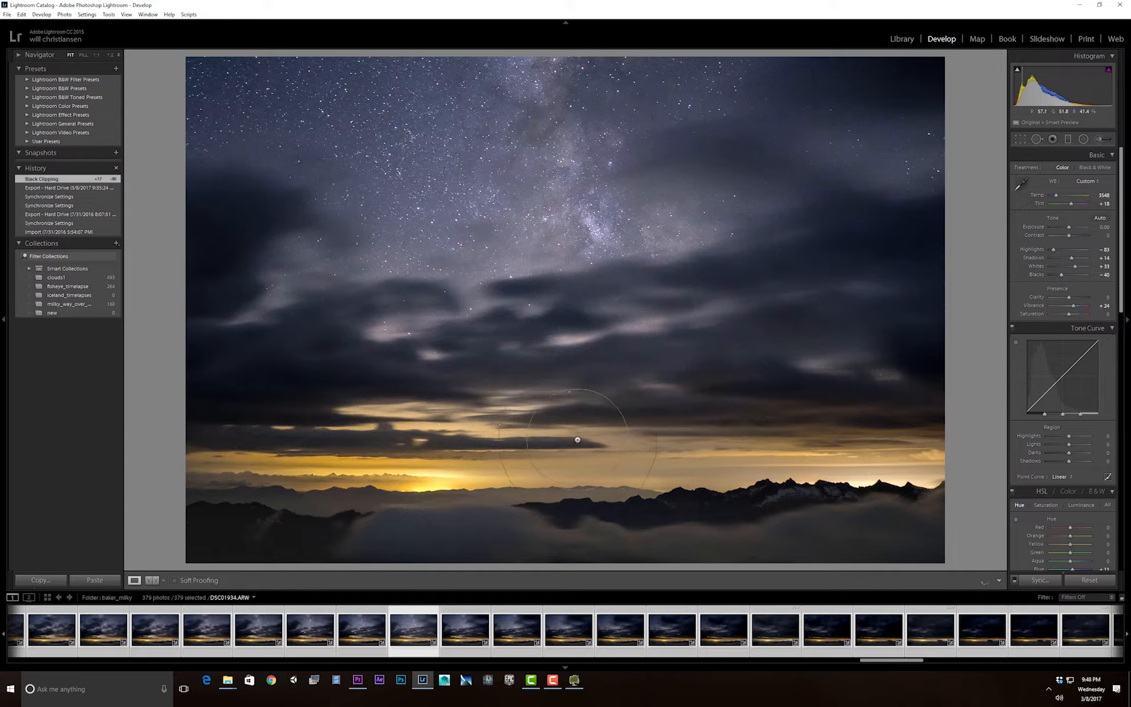
left_click(664, 633)
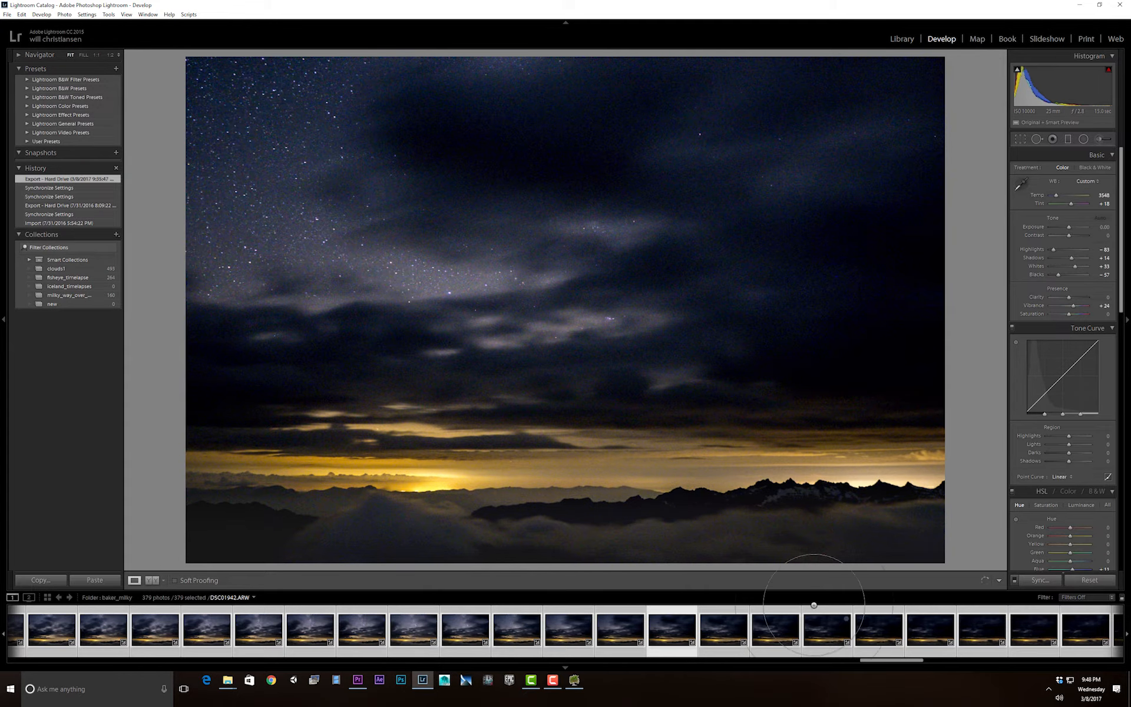
key("ctrl+z")
key("ctrl+z")
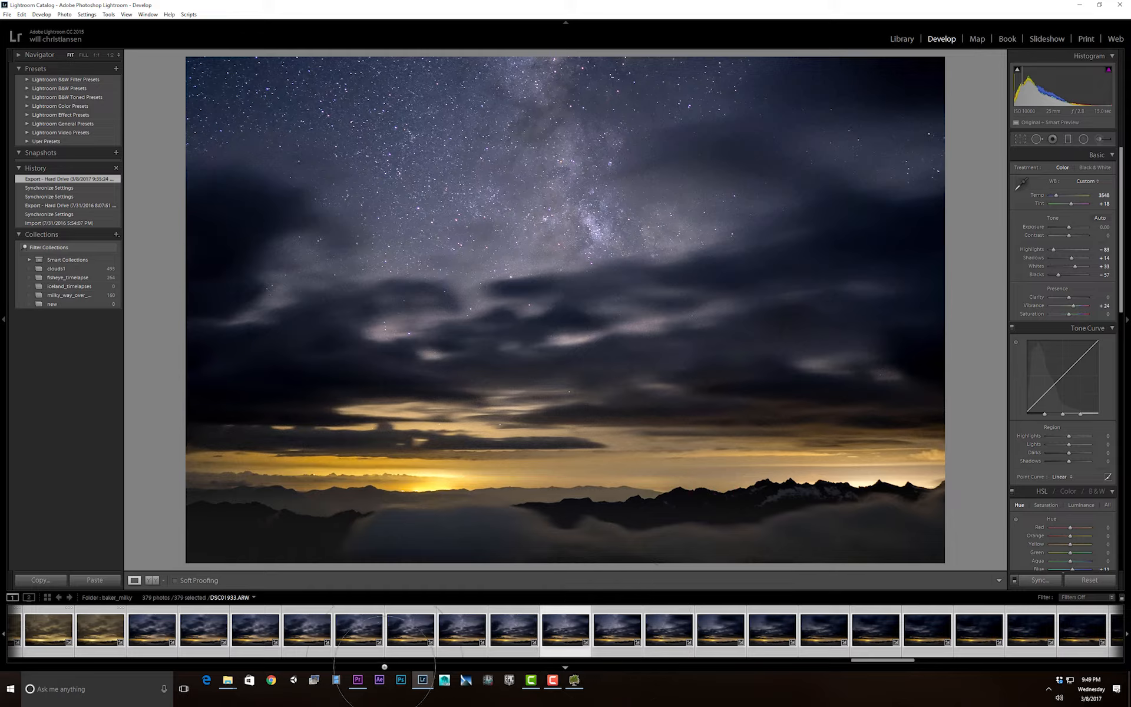
Step: Switch to Premiere Pro, play the rendered timelapse through from the beginning, and return the playhead to the start
left_click(358, 679)
left_click(480, 495)
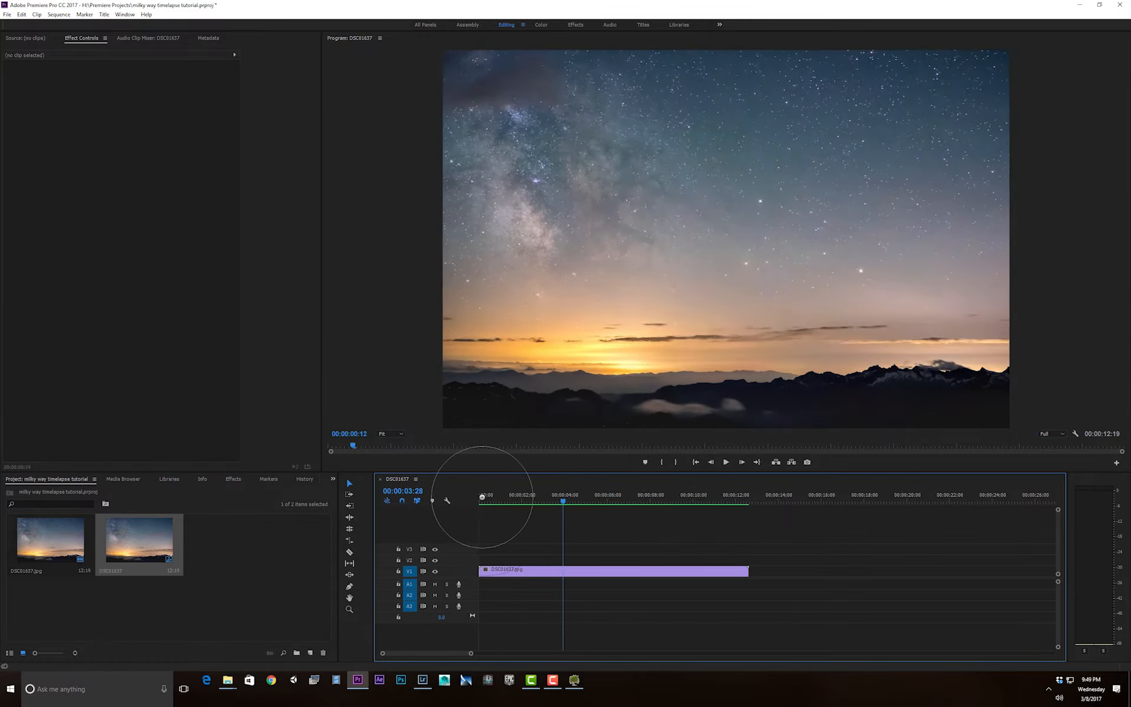
key("space")
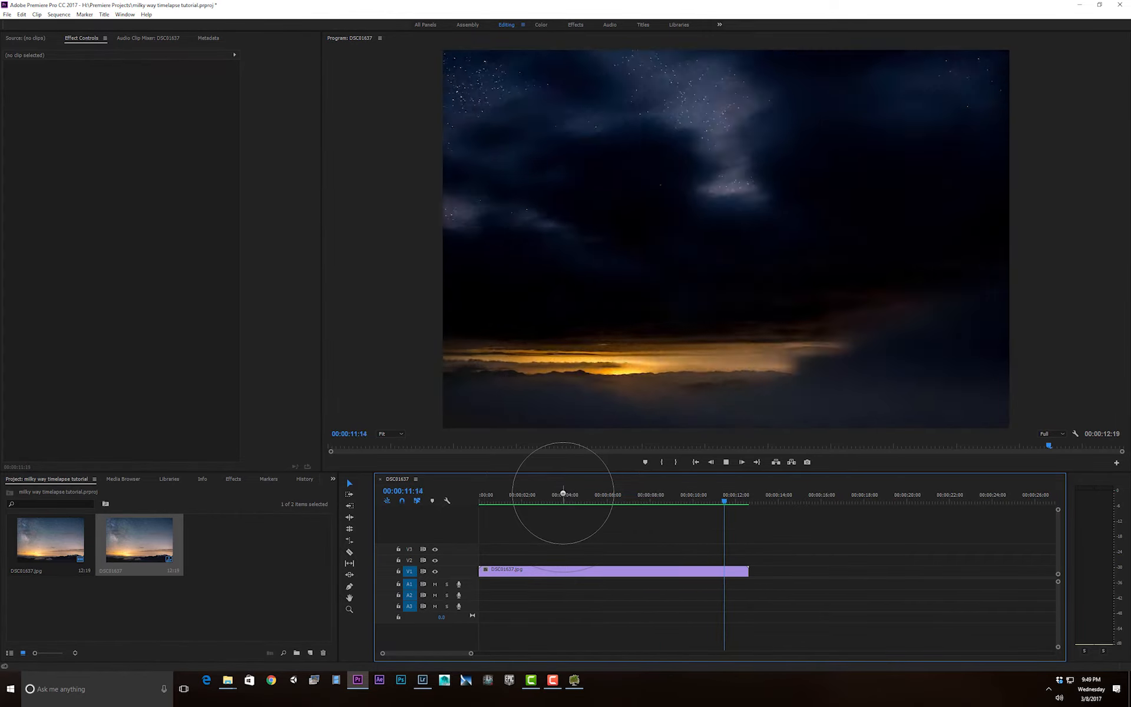
left_click_drag(754, 500, 453, 498)
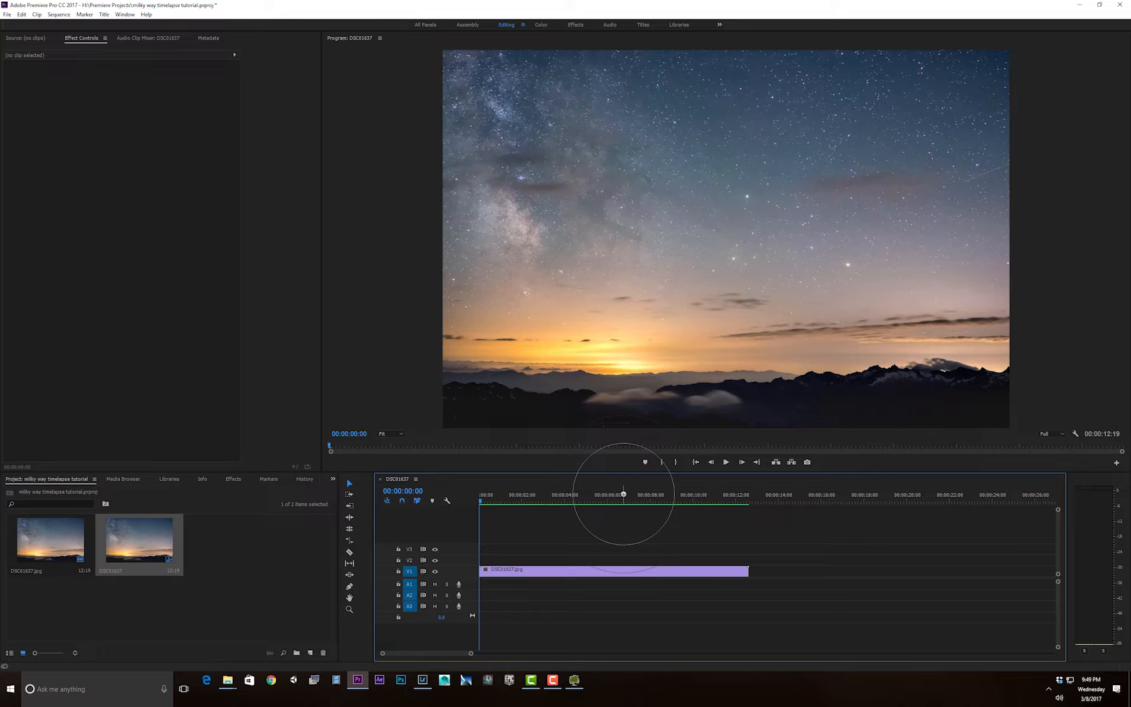
Step: Expand the Video 1 track and turn on Scale keyframing for the timelapse clip at 00:00:00:00
left_click_drag(623, 494, 480, 501)
left_click(543, 571)
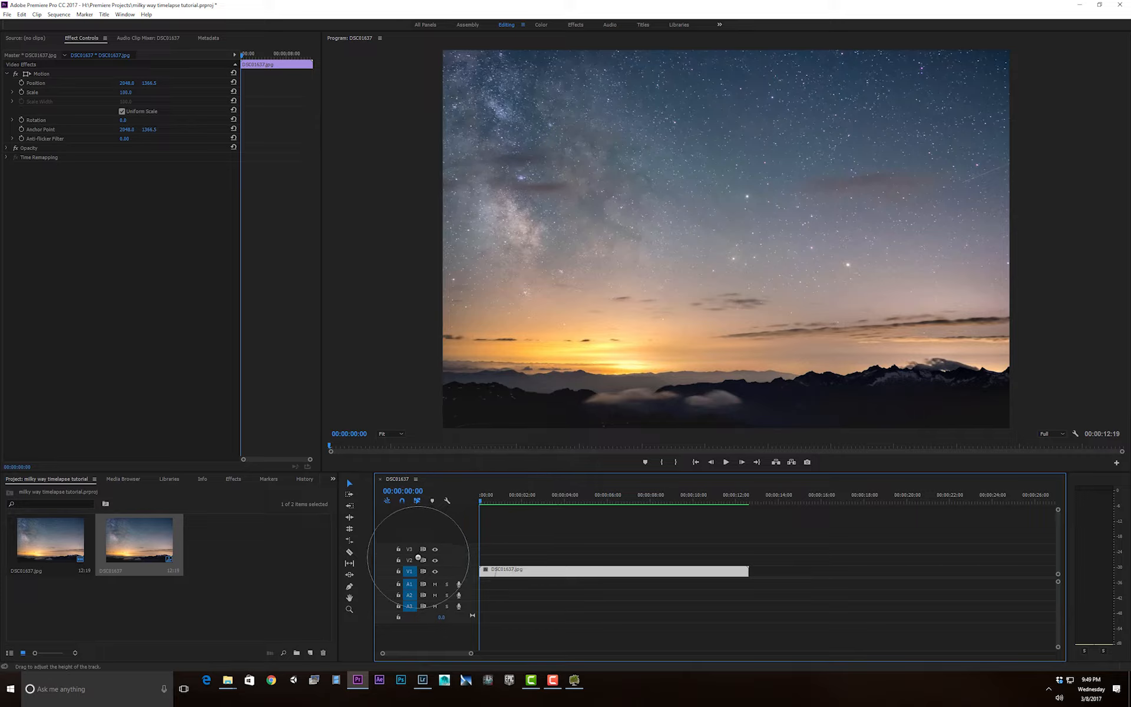
double_click(462, 568)
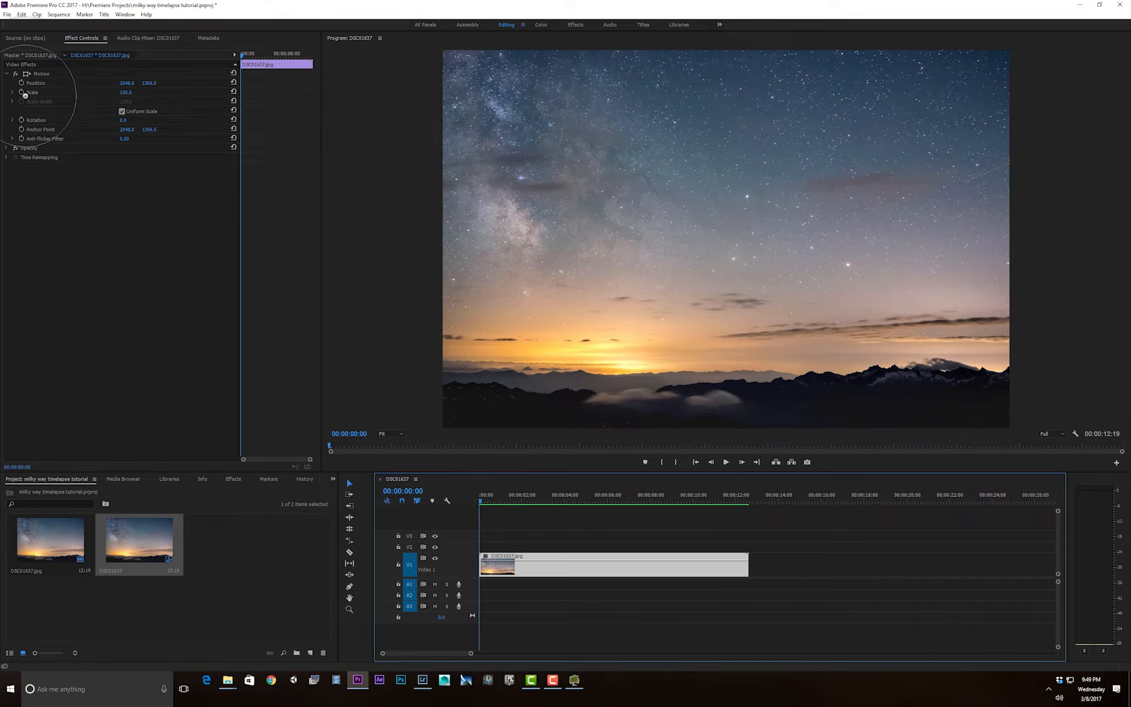
left_click(537, 545)
left_click(539, 571)
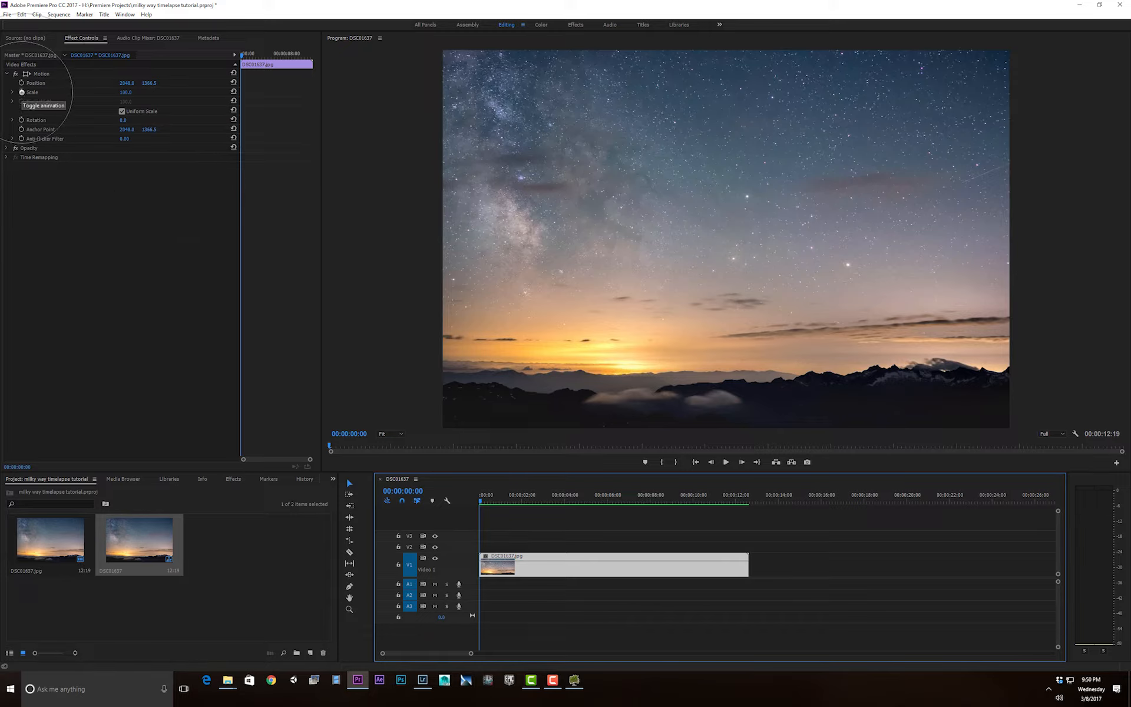
left_click(21, 92)
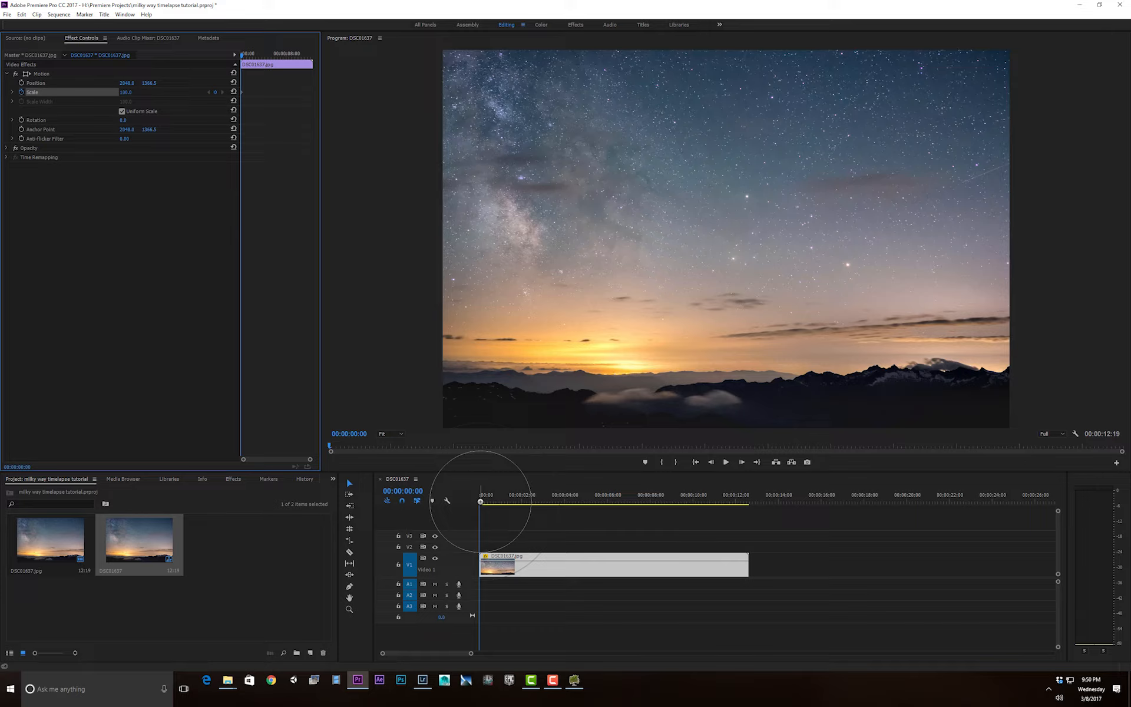
Step: Add an end Scale keyframe of 103 for the timelapse clip at 00:00:12:18
left_click(478, 498)
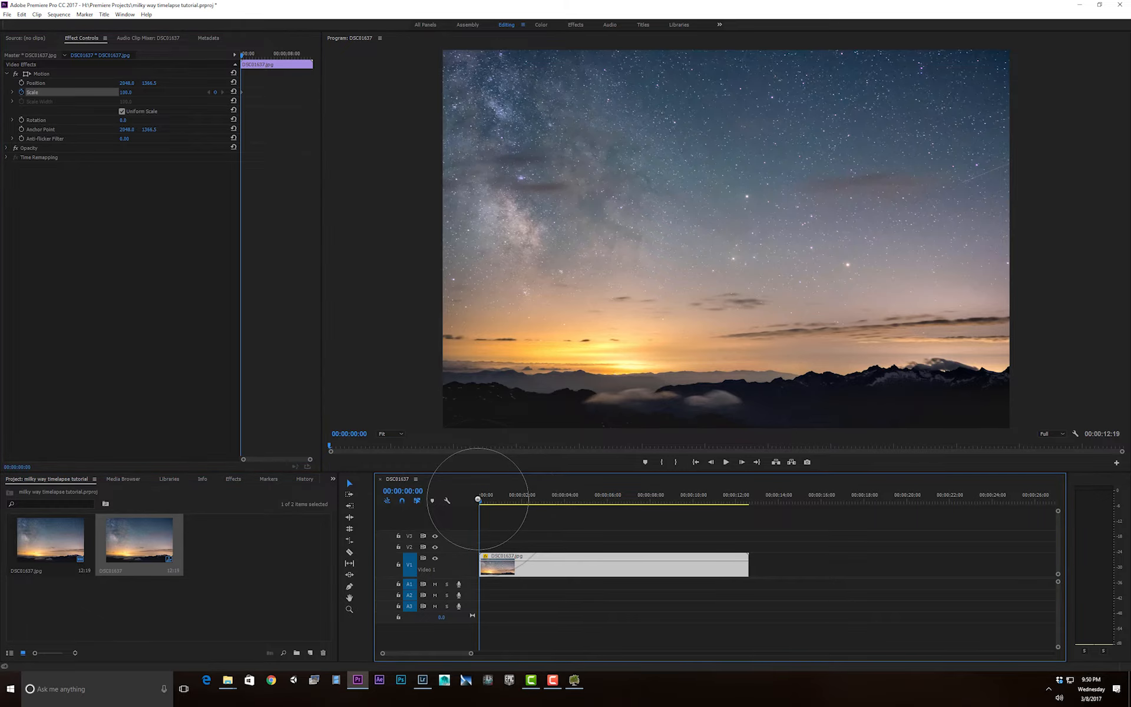
left_click_drag(477, 499, 750, 509)
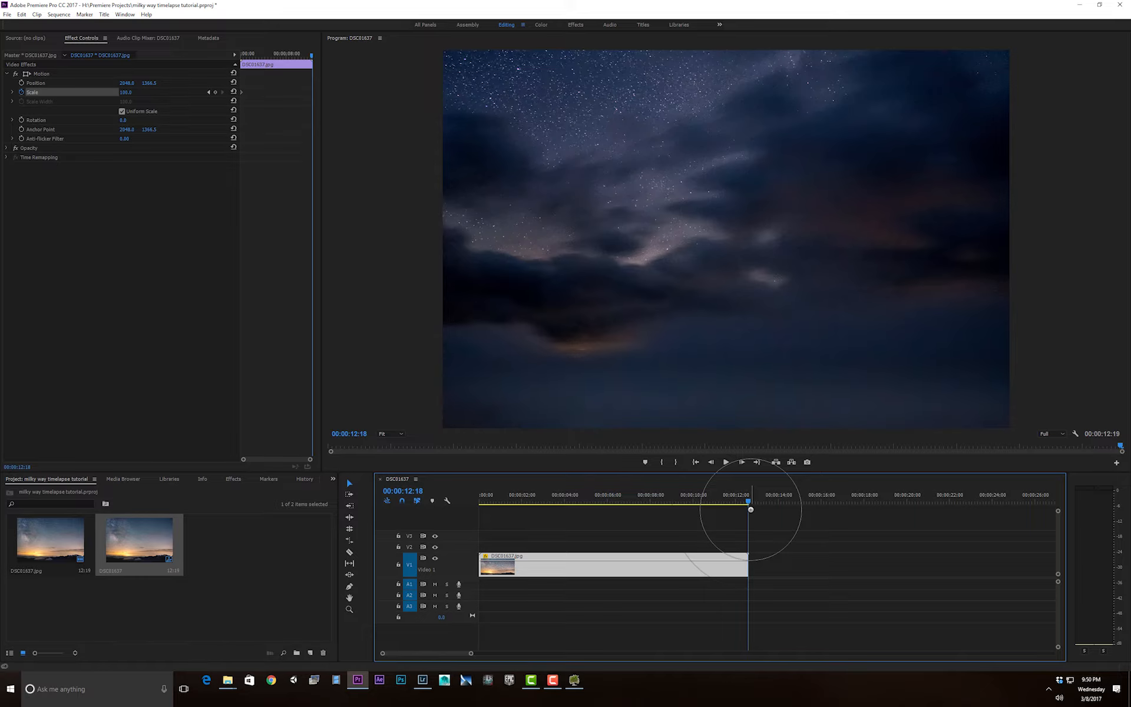
left_click(127, 92)
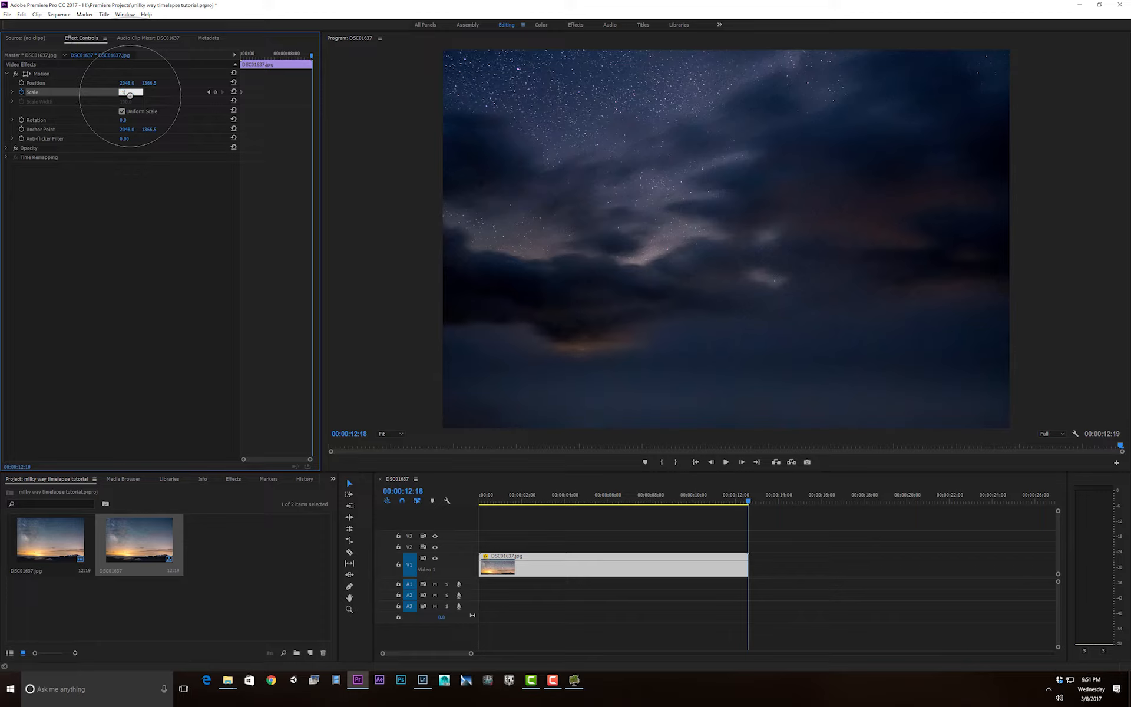
type("103")
key("Return")
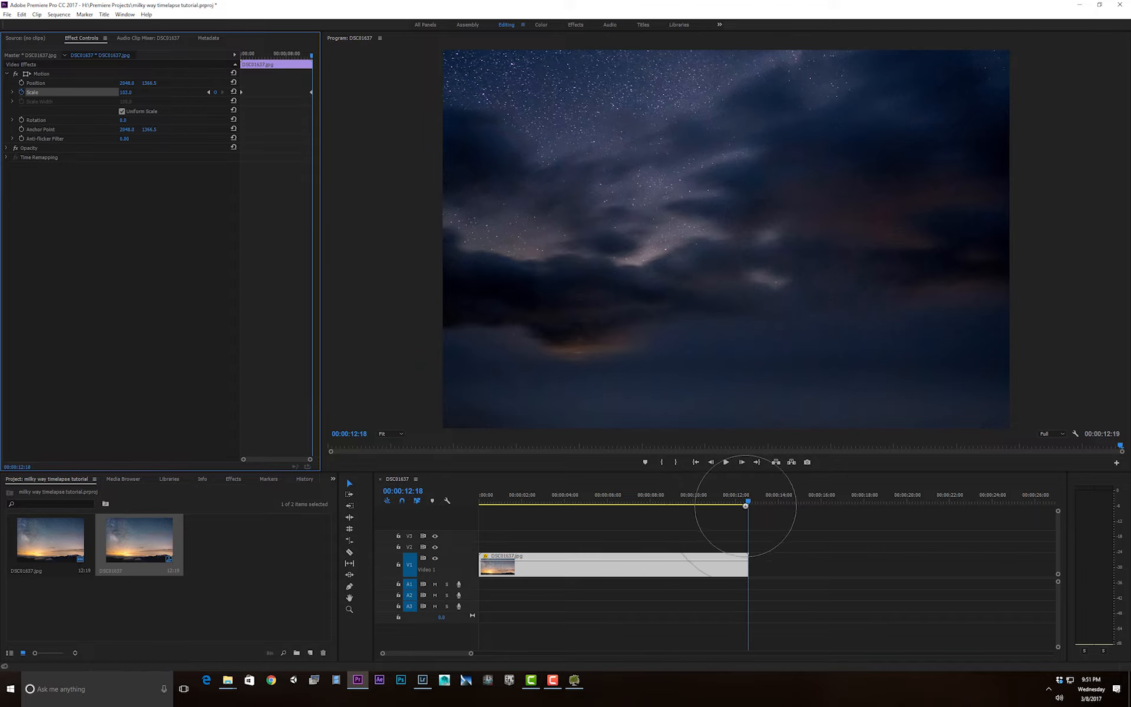
Step: Play the timelapse from 00:00:00:00 to preview the scale animation
left_click_drag(747, 501, 480, 492)
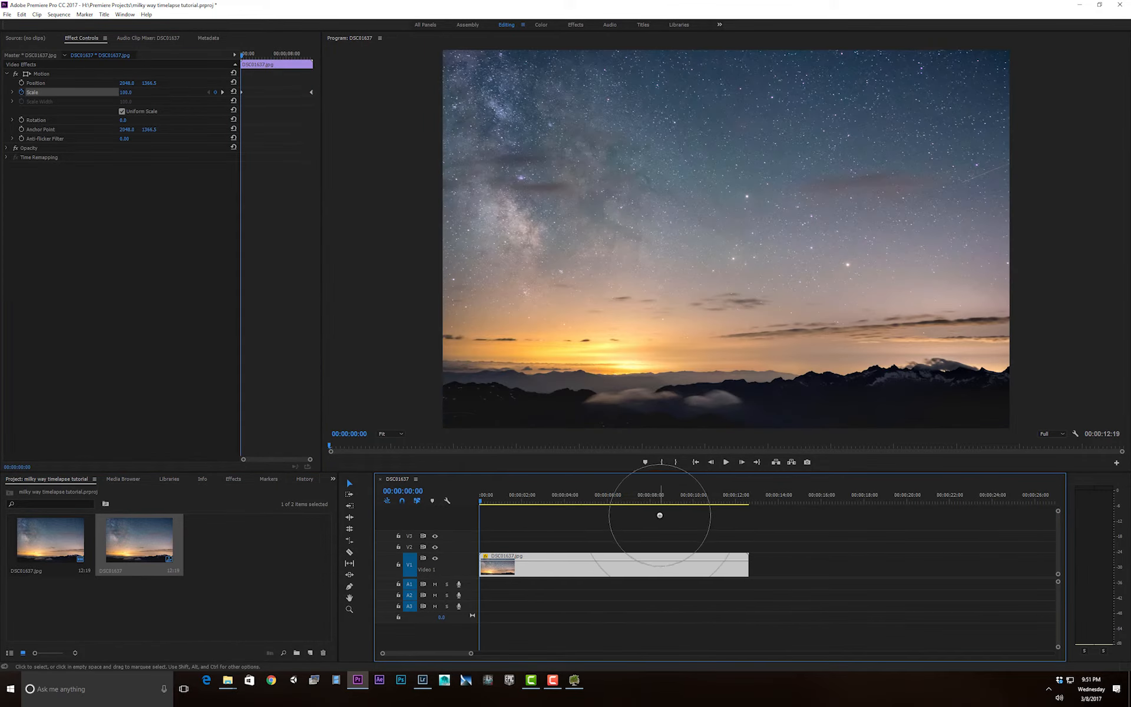
key("space")
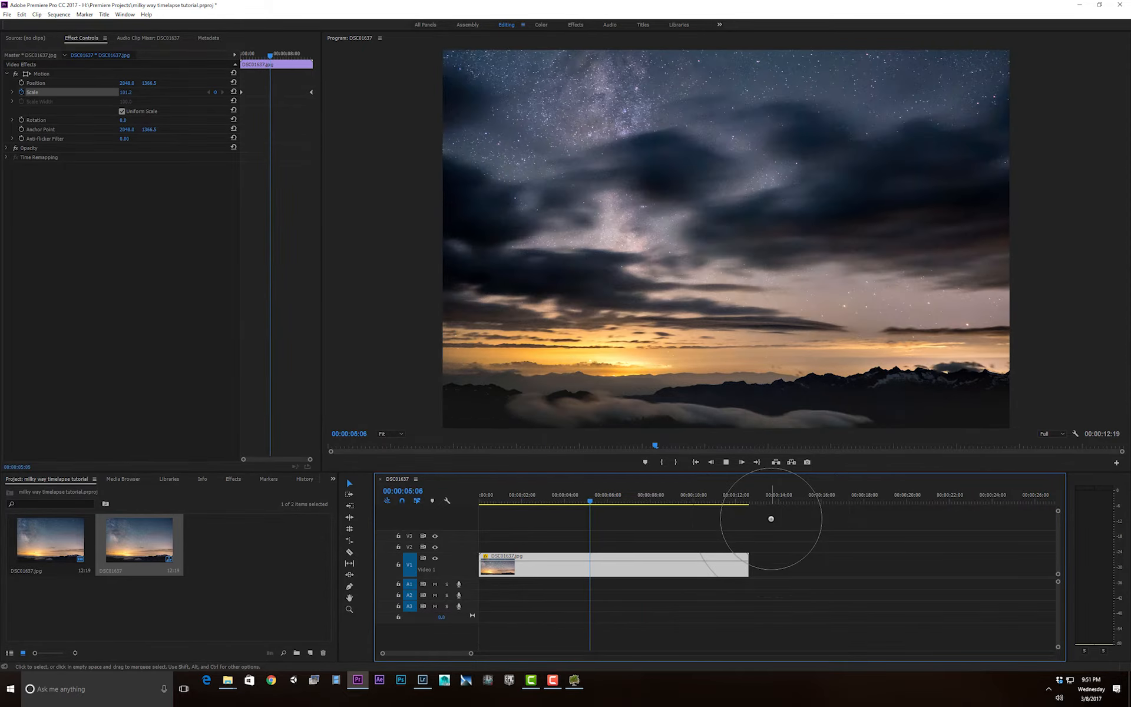
key("space")
Step: Set the clip's Scale to 105 on the end keyframe at 00:00:12:18
left_click_drag(736, 496, 748, 501)
left_click(742, 572)
left_click(739, 567)
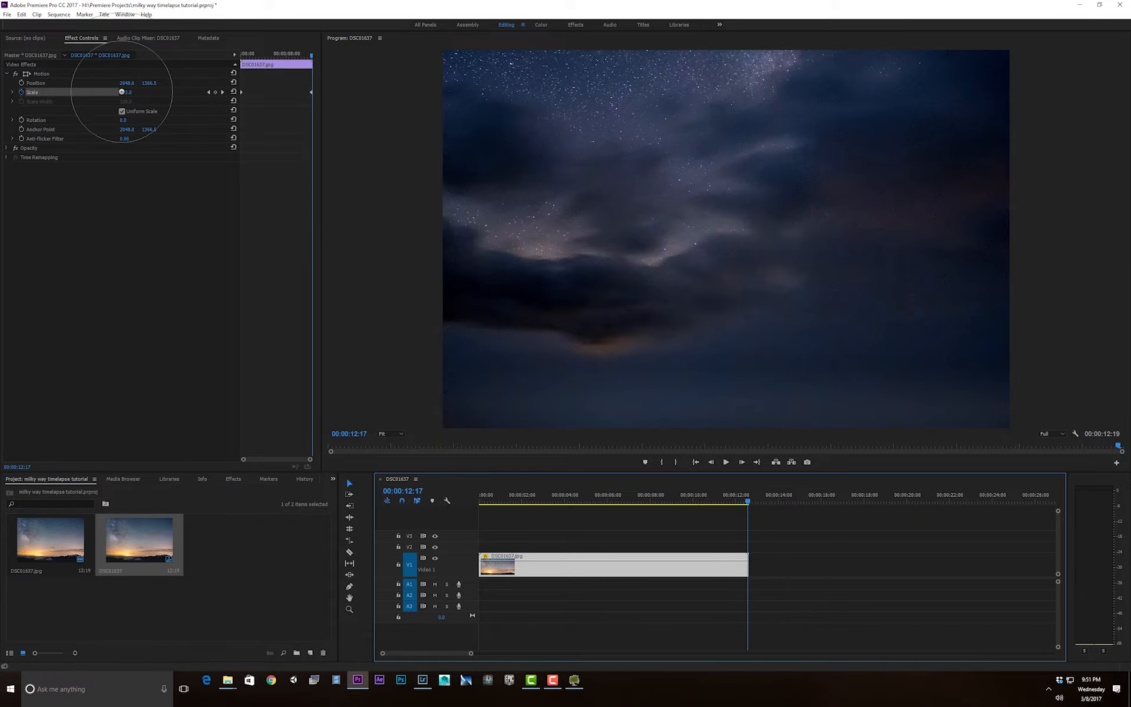
key("Right")
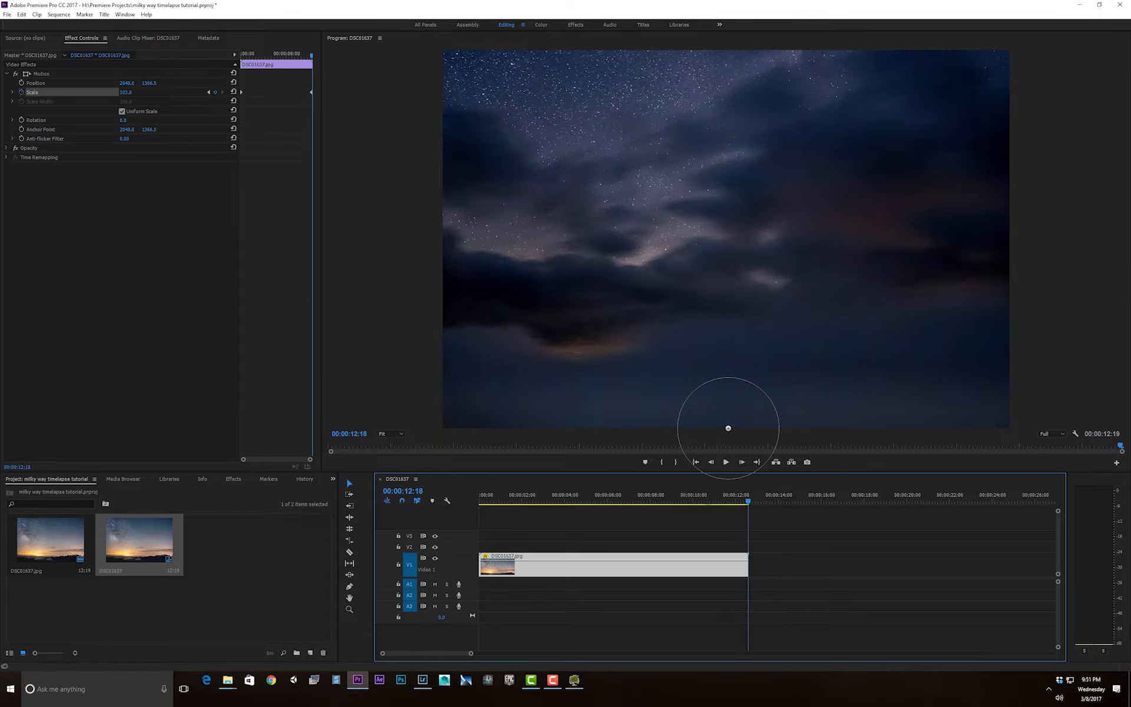
left_click(126, 92)
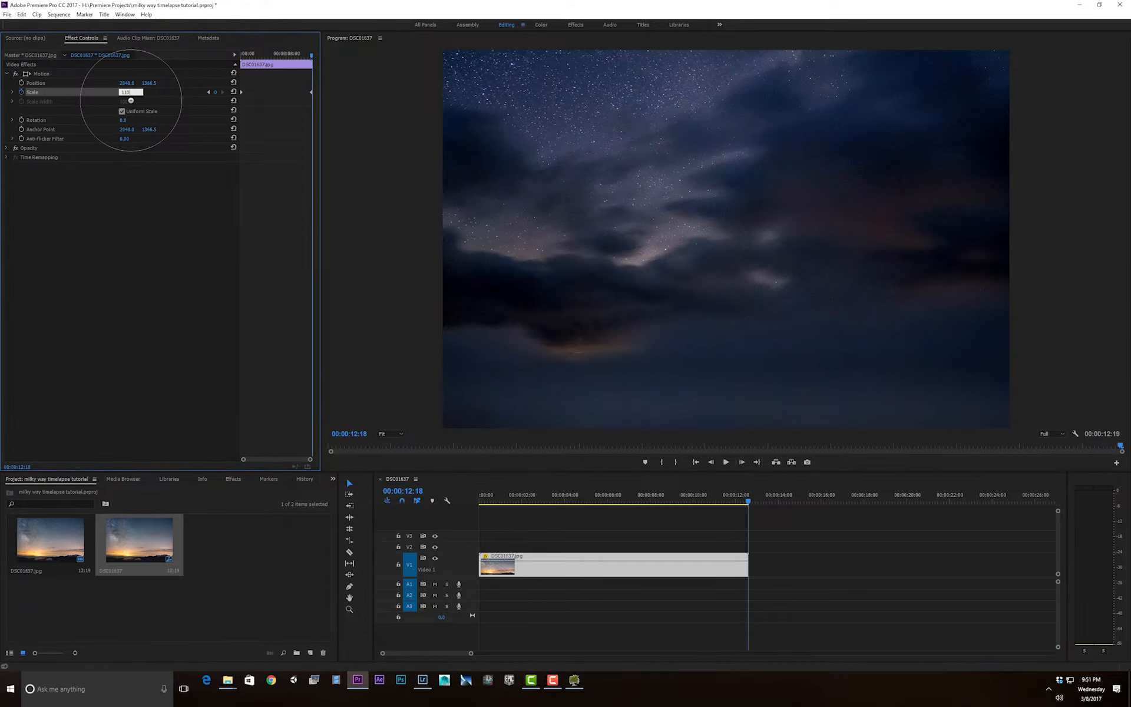
key("Return")
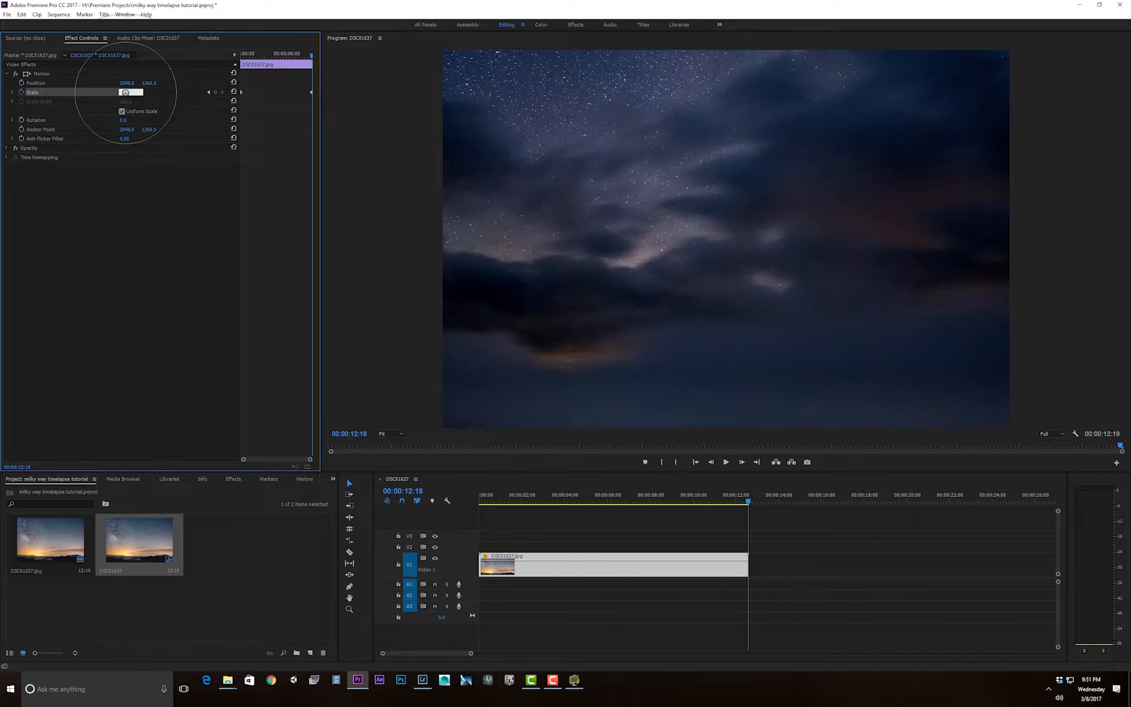
key("Return")
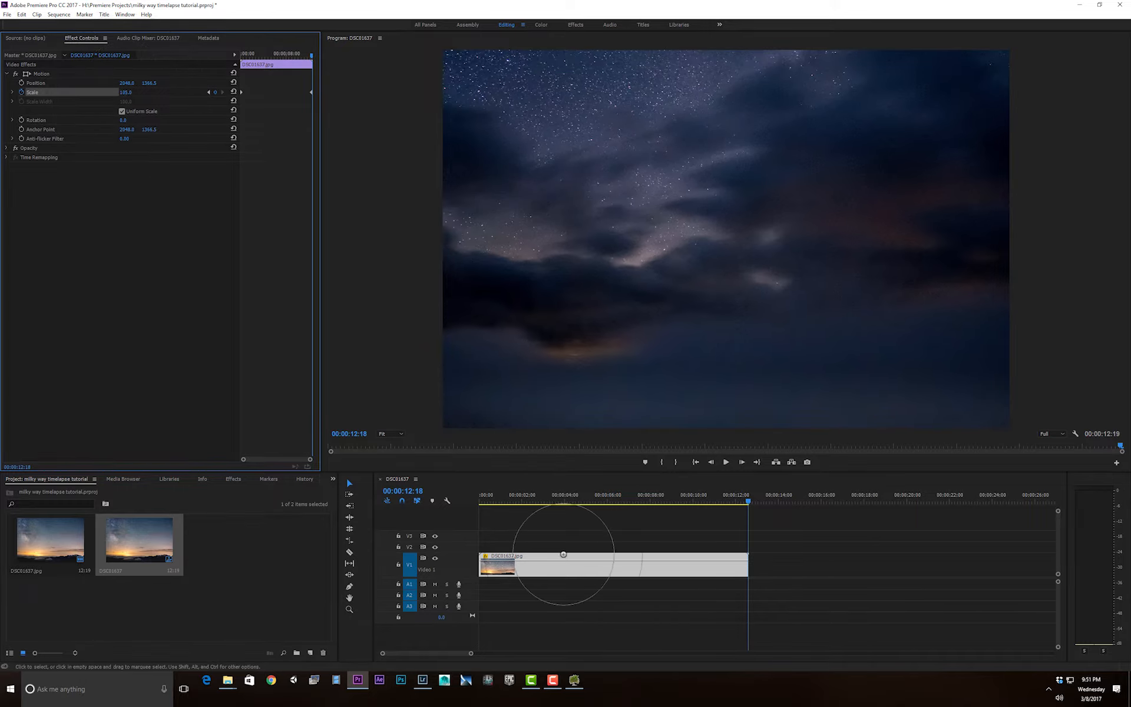
Step: Scrub back and forth through the timelapse to examine how the zoom affects the horizon and framing
left_click_drag(530, 496, 553, 481)
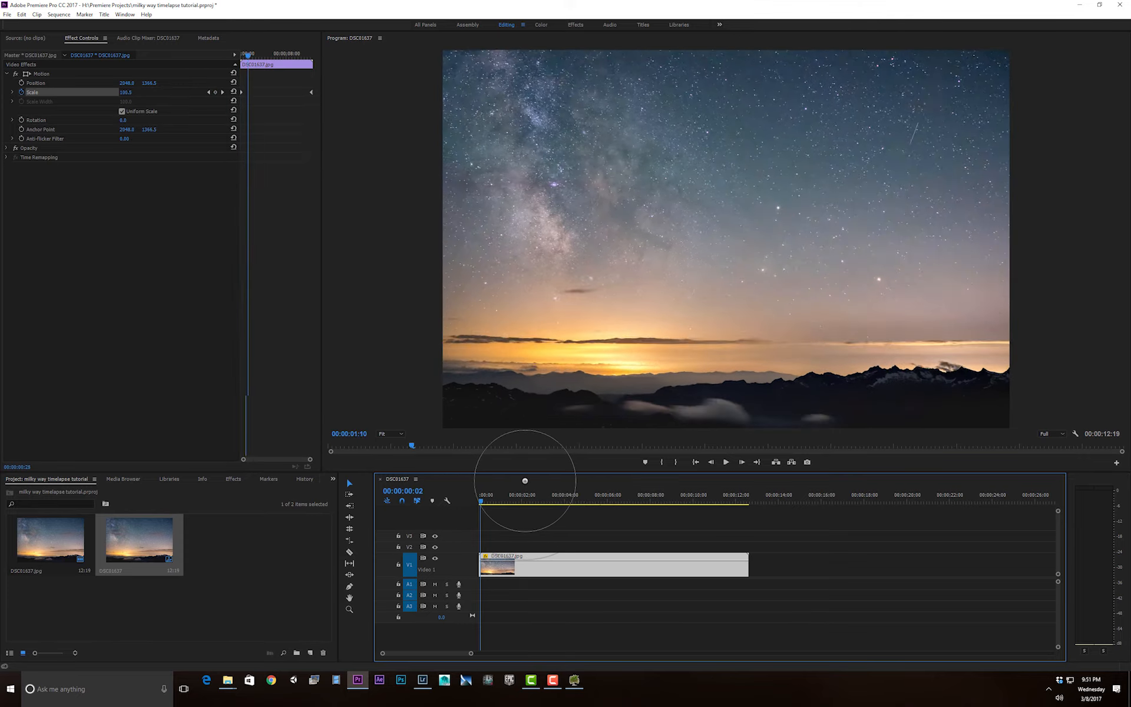
left_click_drag(647, 483, 670, 504)
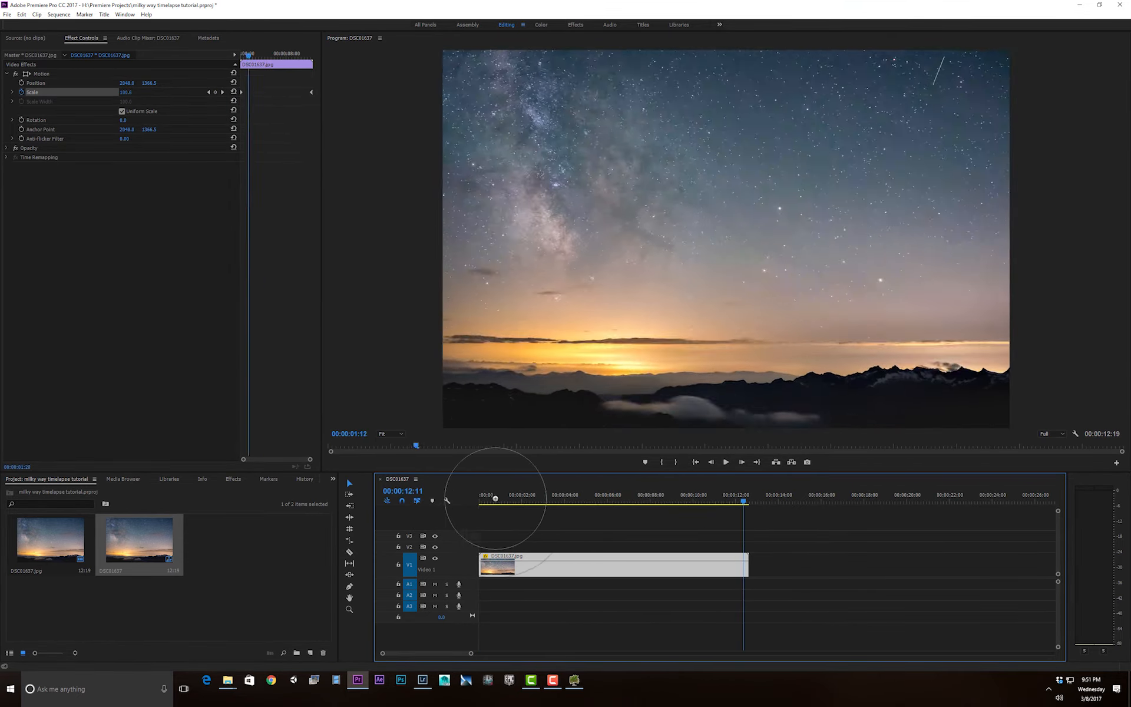
left_click_drag(549, 496, 404, 501)
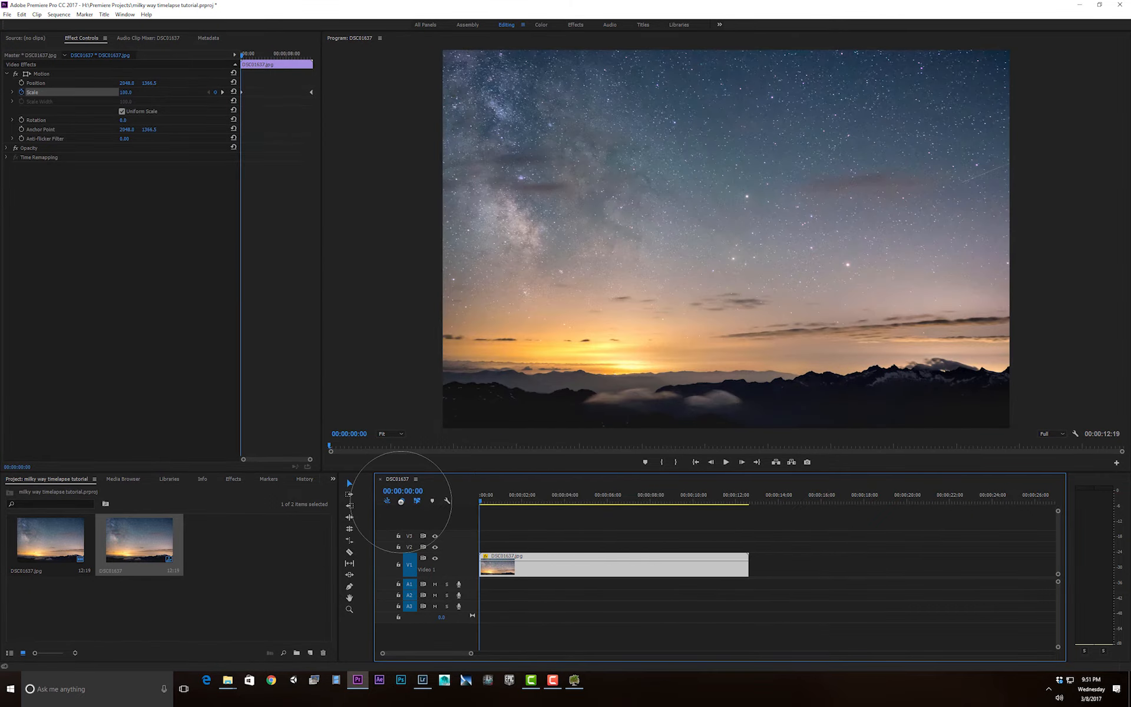
left_click_drag(609, 504, 721, 497)
mouse_move(563, 498)
left_mouse_down()
mouse_move(506, 495)
mouse_move(732, 497)
mouse_move(647, 502)
mouse_move(490, 478)
mouse_move(467, 491)
mouse_move(694, 498)
mouse_move(552, 498)
left_mouse_up()
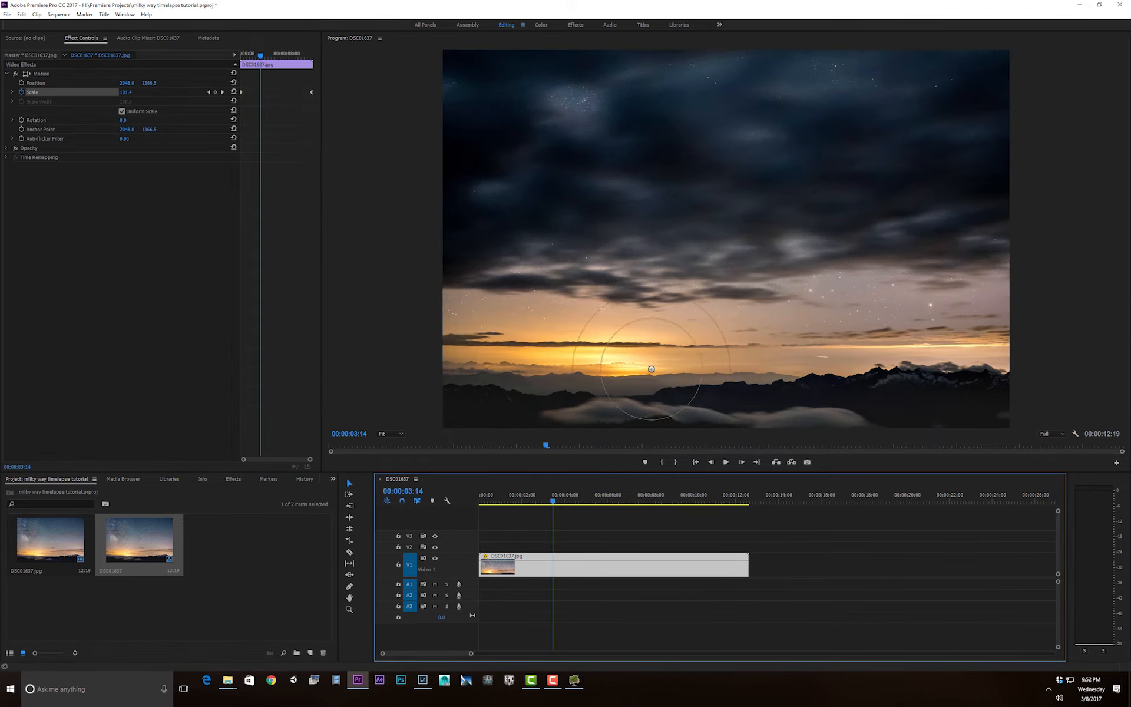
Step: Turn on Position keyframing at 00:00:00:00 and set the vertical position to 1299.5 at 00:00:12:18
left_click_drag(497, 499, 455, 500)
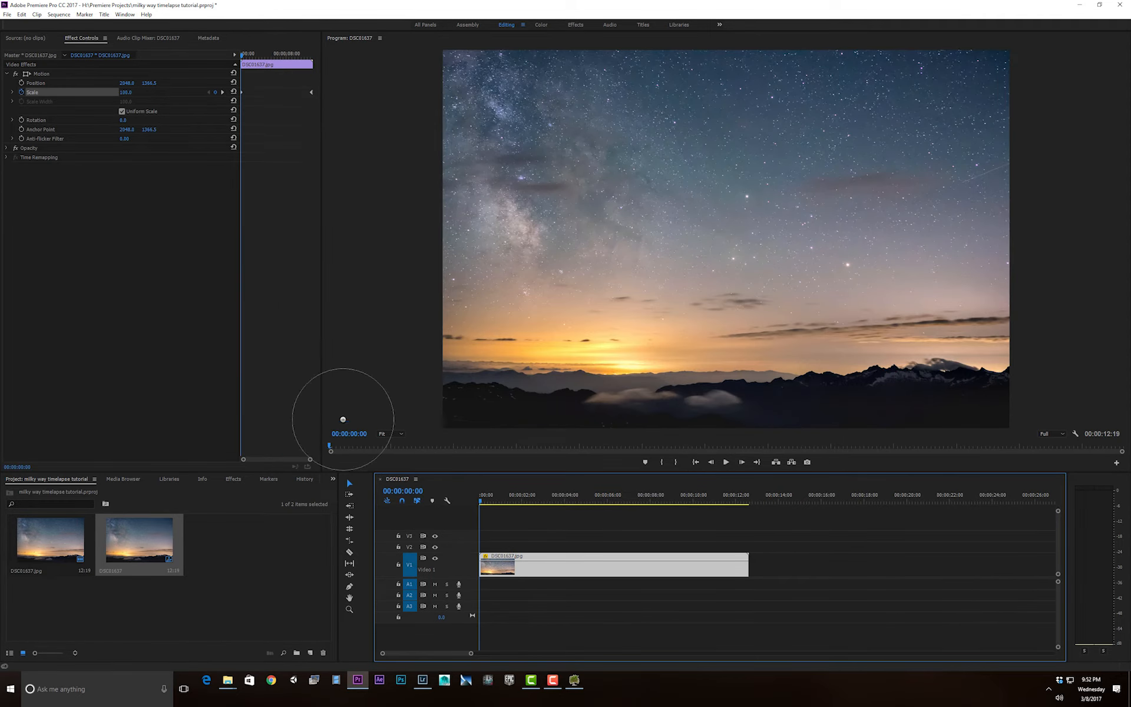
left_click(22, 83)
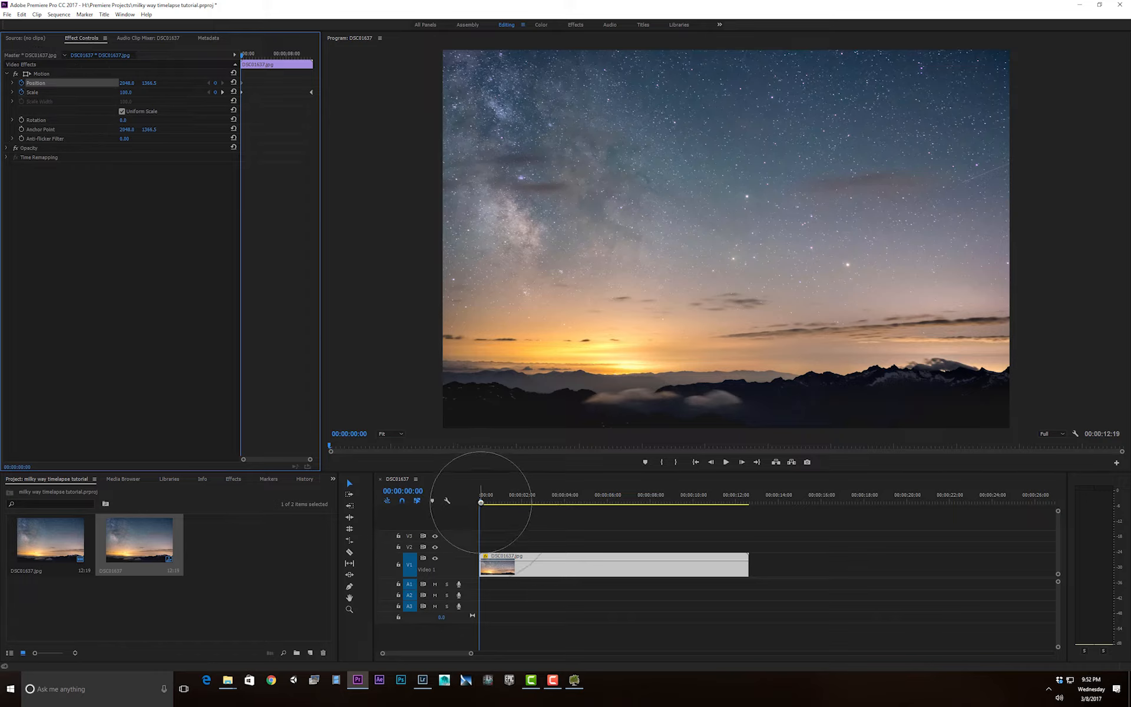
left_click_drag(480, 499, 749, 500)
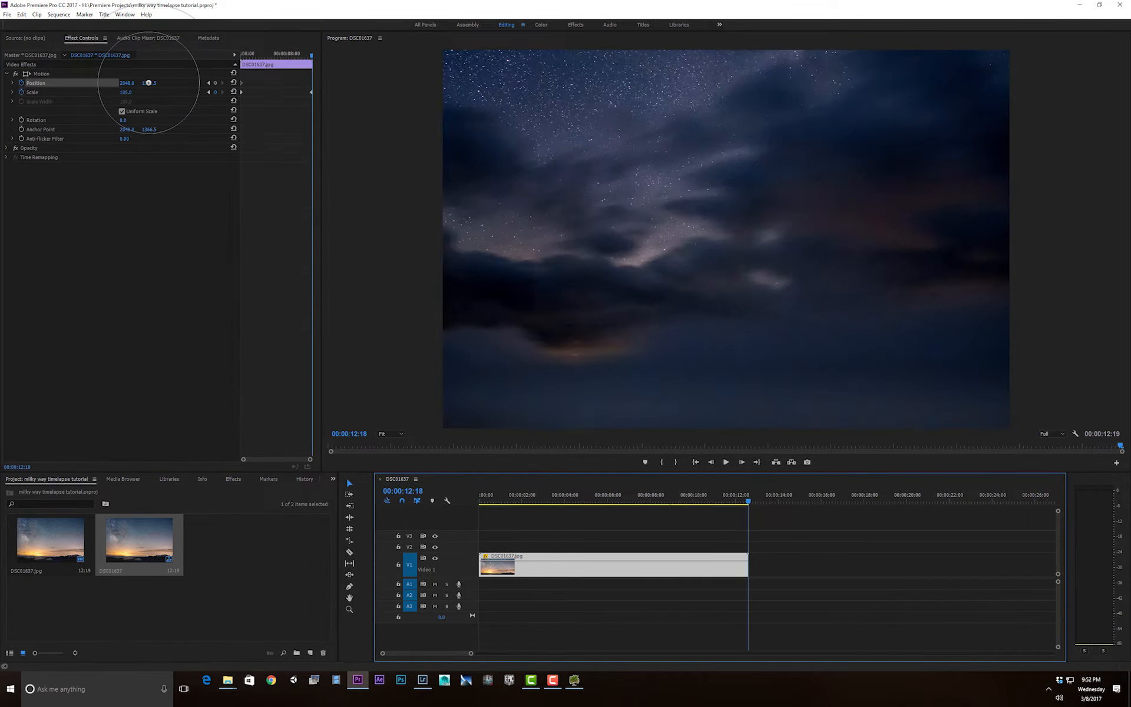
left_click_drag(149, 83, 117, 84)
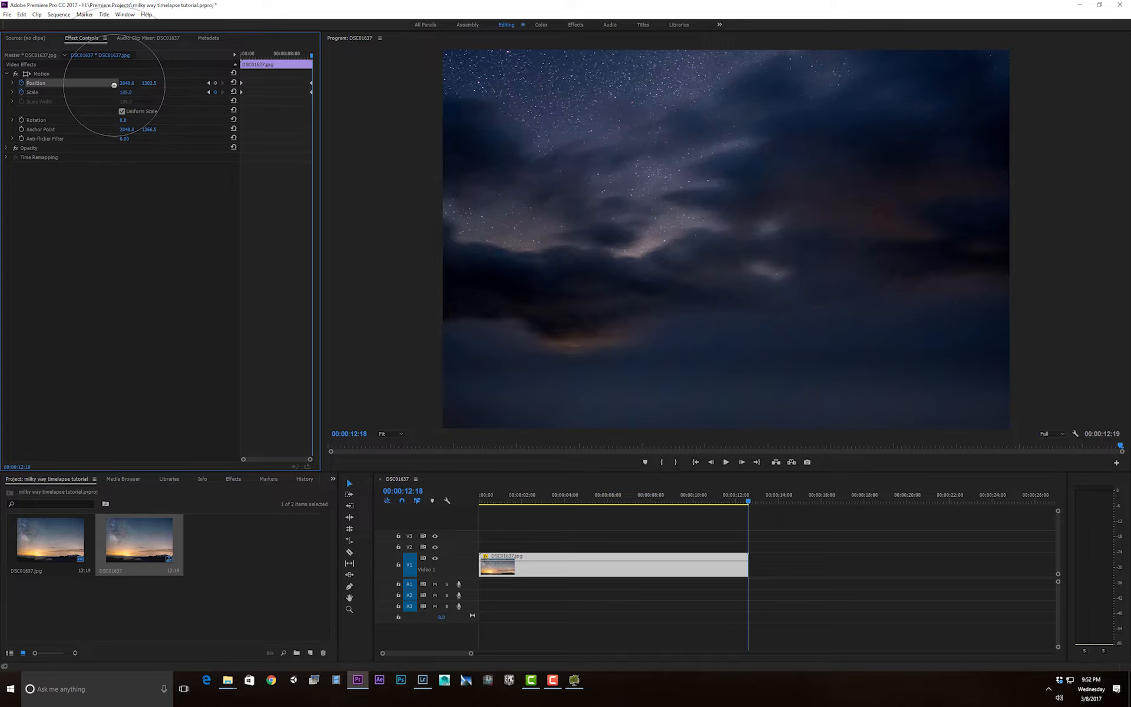
Step: Preview the combined position and scale movement from the start of the timelapse
left_click(741, 496)
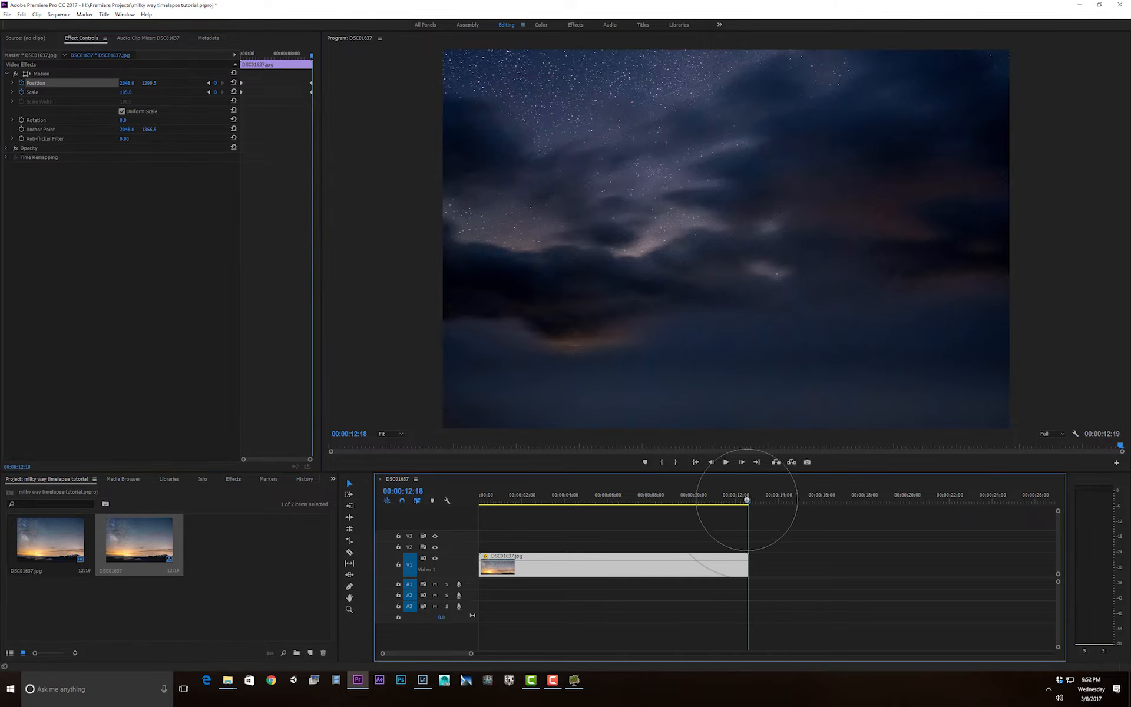
key("Home")
key("space")
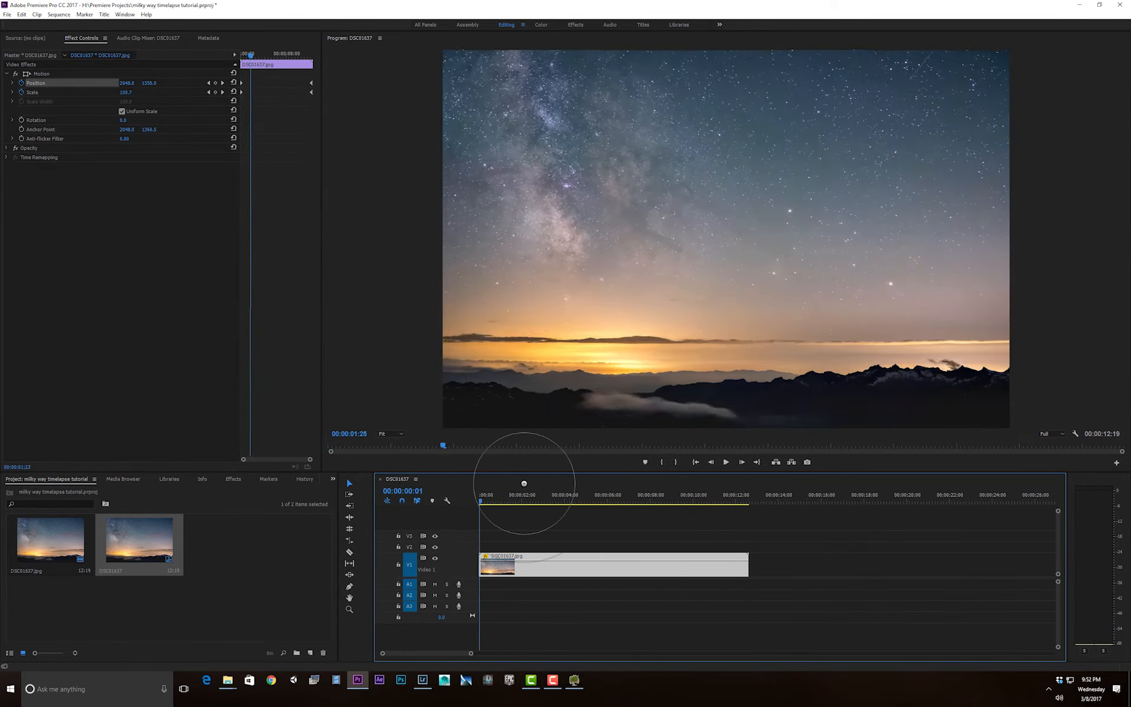
Step: Set the vertical position to 1328.5 on the end keyframe at 00:00:12:18
left_click_drag(741, 482, 750, 486)
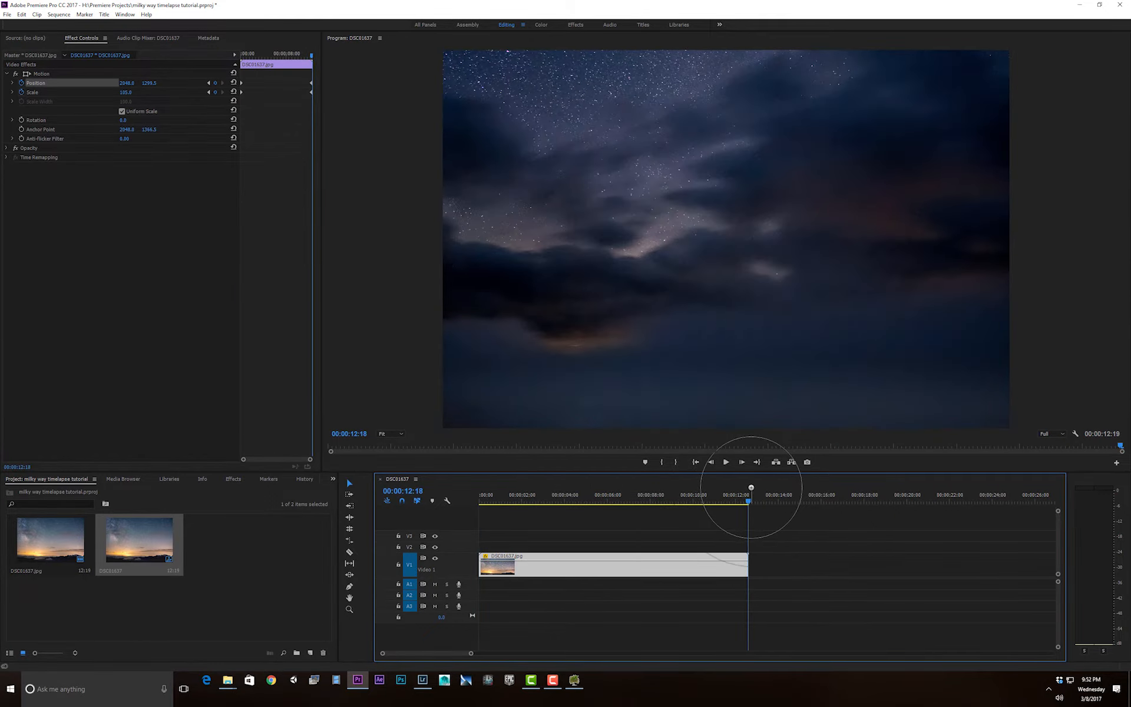
left_click(152, 82)
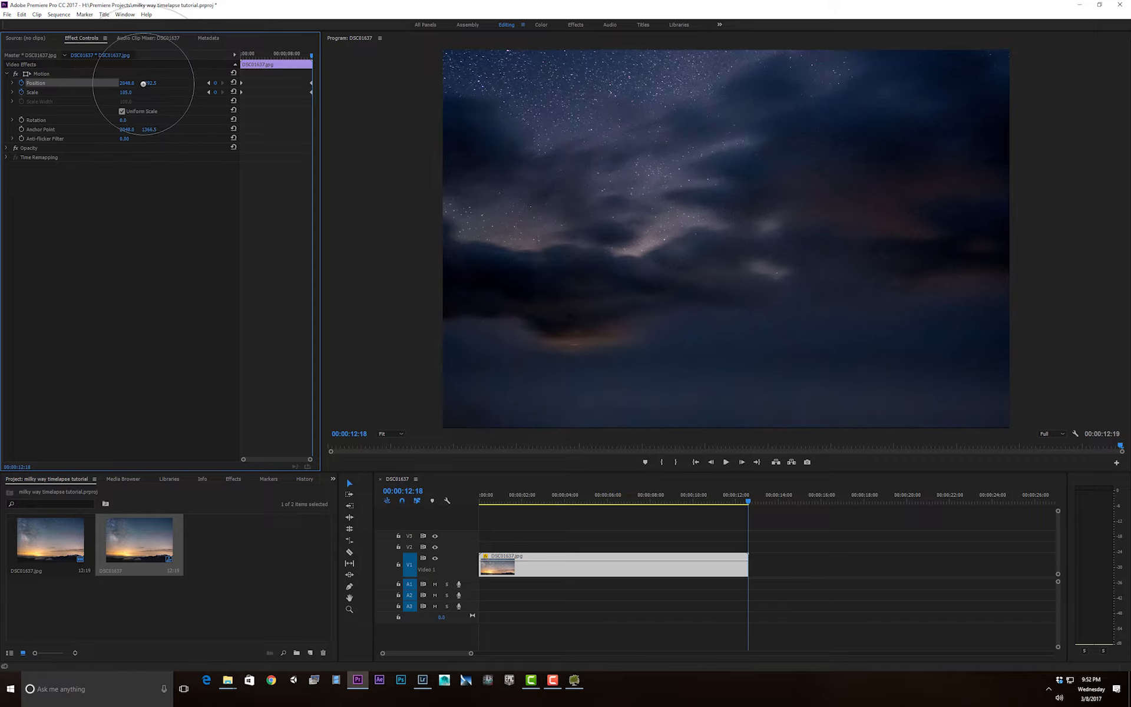
left_click_drag(142, 84, 153, 84)
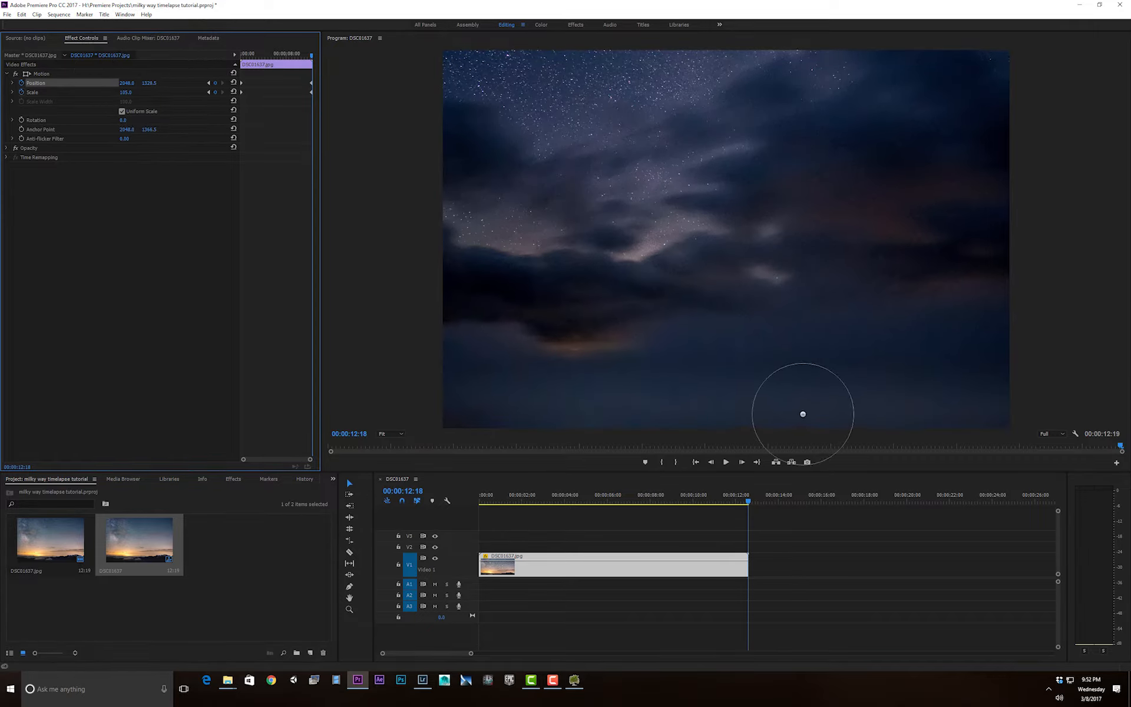
Step: Return the playhead to 00:00:00:00 and render the sequence with Render In to Out
left_click_drag(751, 500, 448, 505)
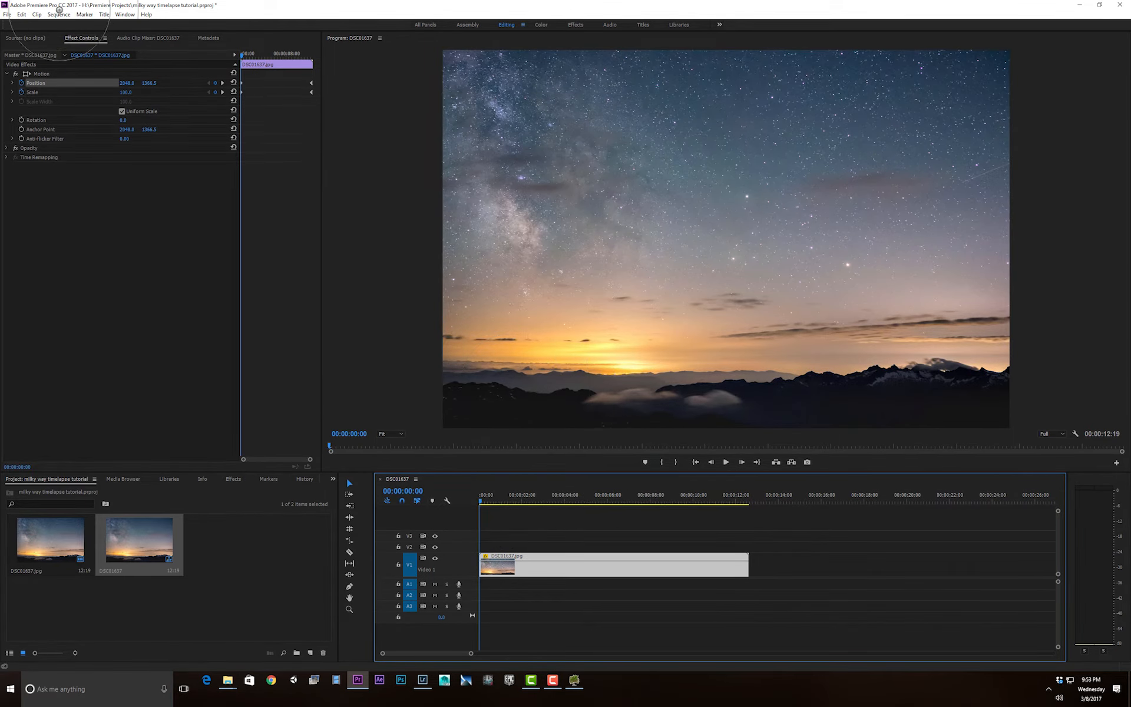
left_click(56, 13)
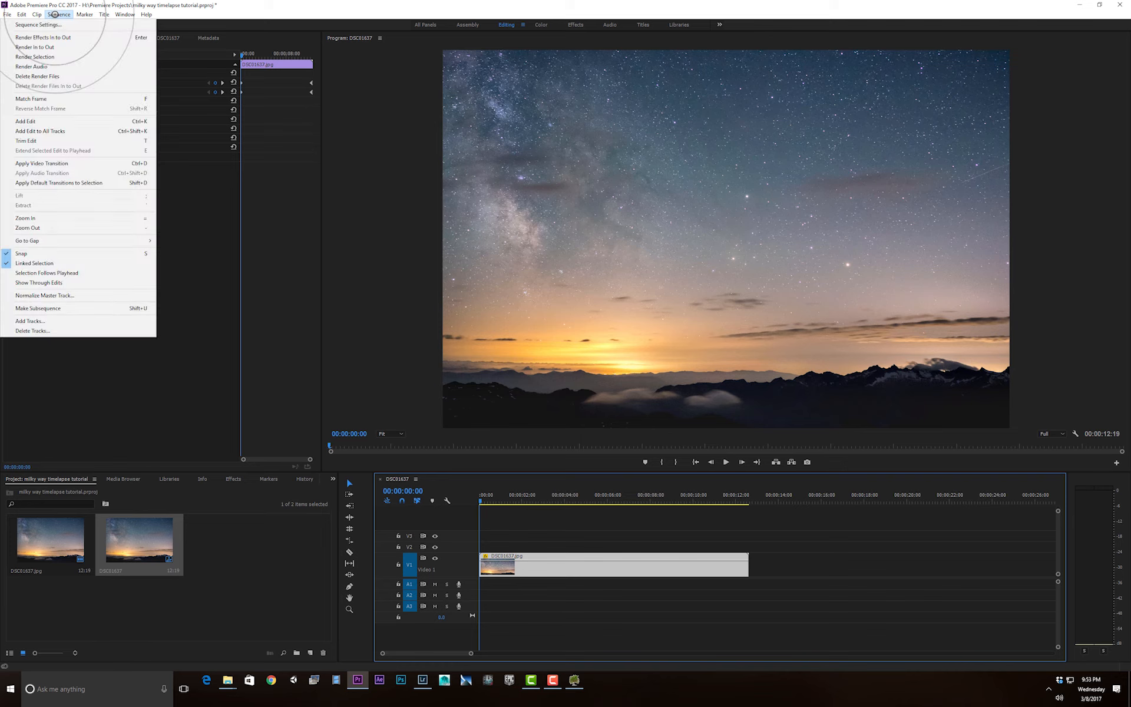
left_click(47, 46)
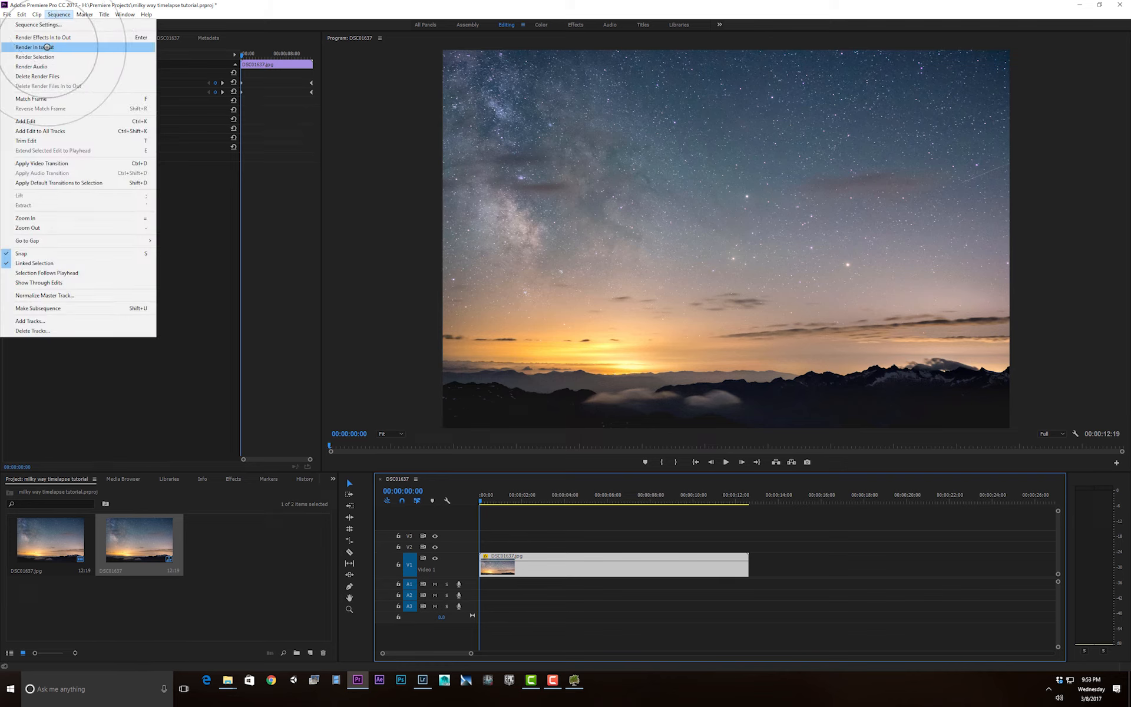
left_click(47, 47)
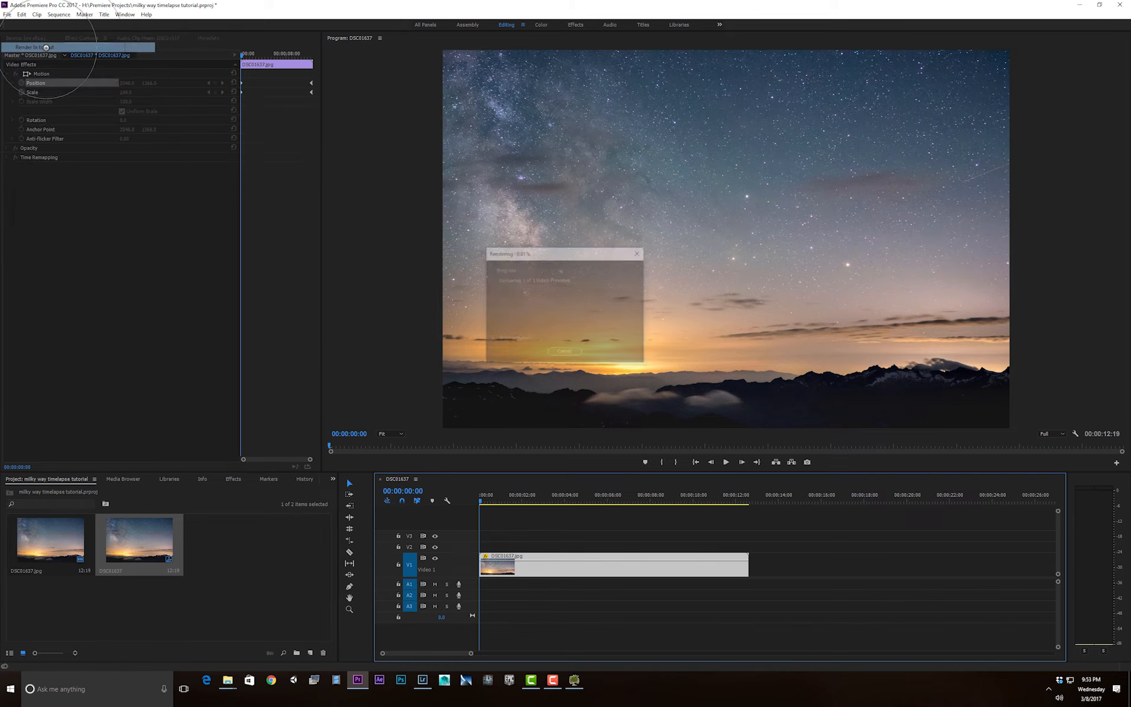
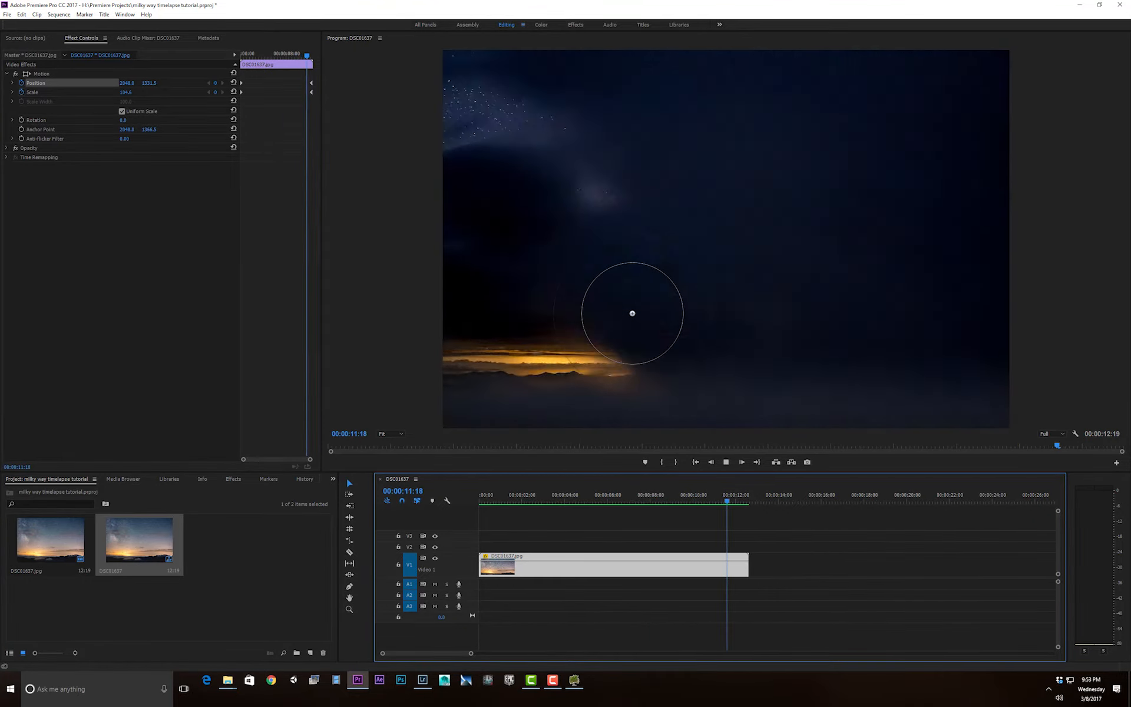
Step: Scrub through the rendered timelapse to check the camera movement and bring the playhead back to the start
left_click_drag(715, 494, 446, 502)
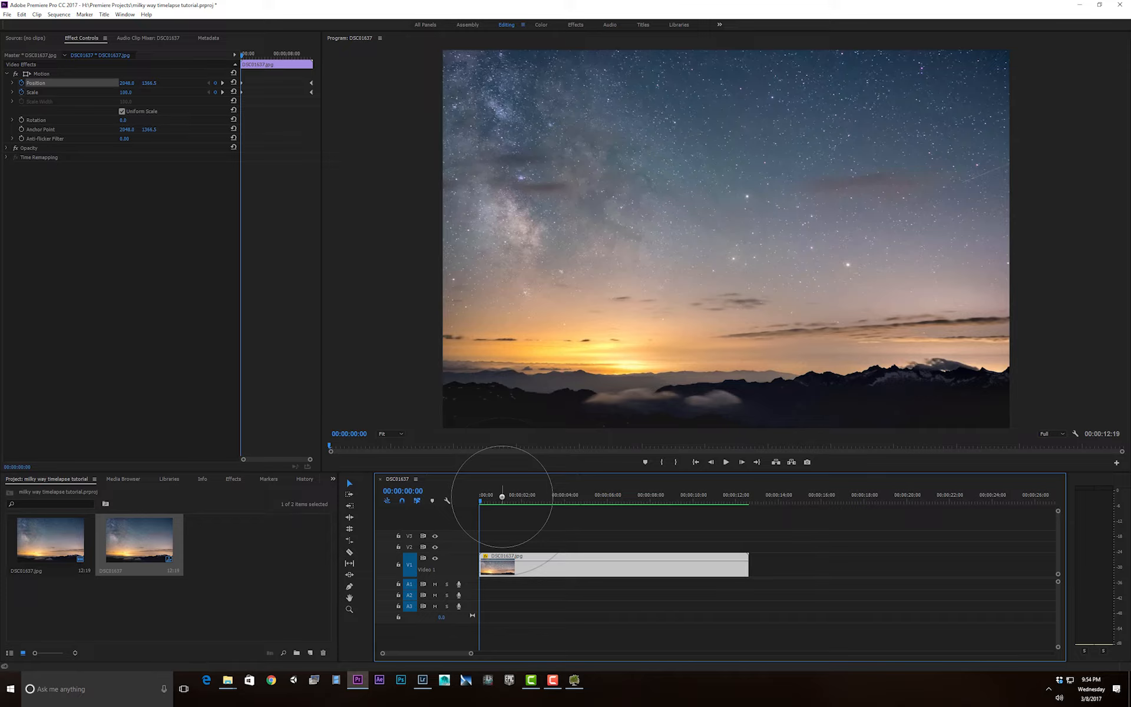
left_click_drag(502, 496, 635, 500)
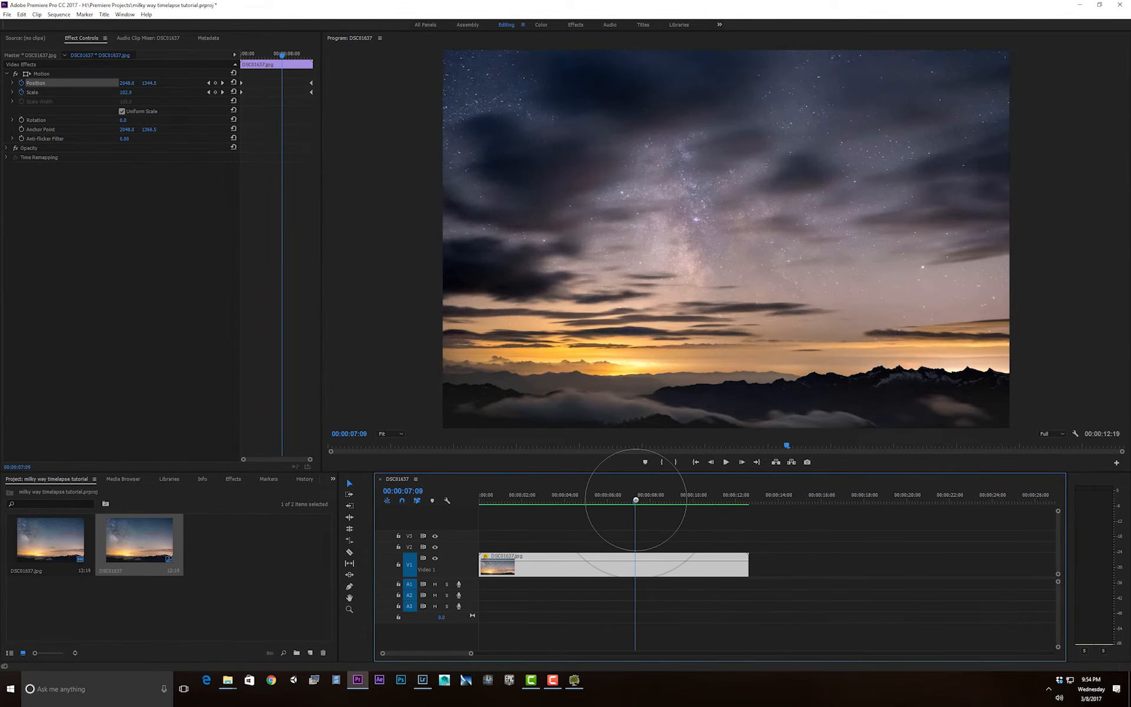
left_click_drag(635, 499, 436, 502)
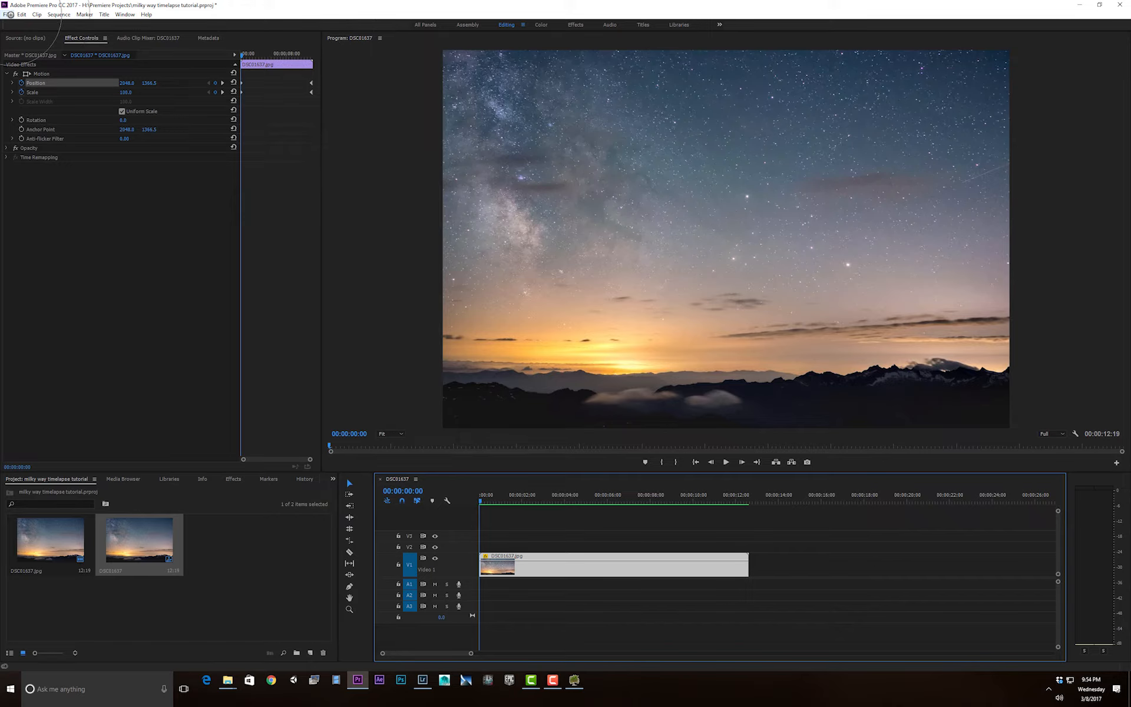
left_click_drag(606, 496, 475, 494)
Step: In File Explorer, open the music folder inside Dropbox (SKYFOLK), Videography, origin_share on drive 4TB_2016_1 (K:)
mouse_move(227, 677)
left_click(132, 645)
left_click(475, 358)
left_click(268, 157)
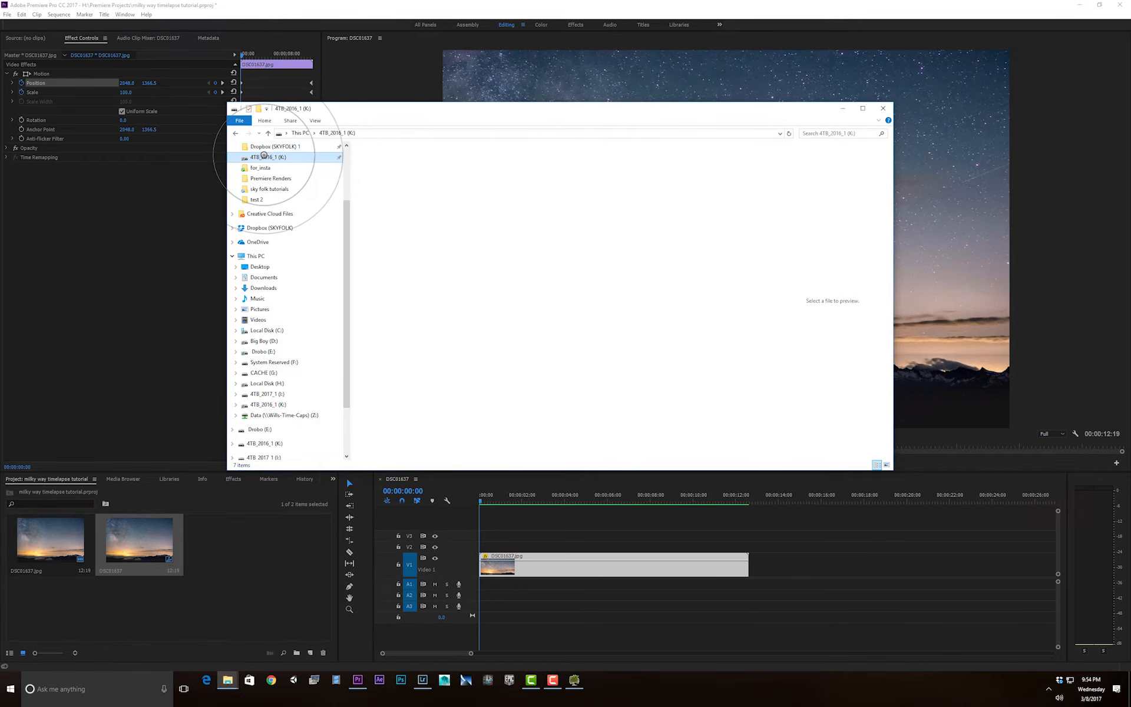
left_click(378, 216)
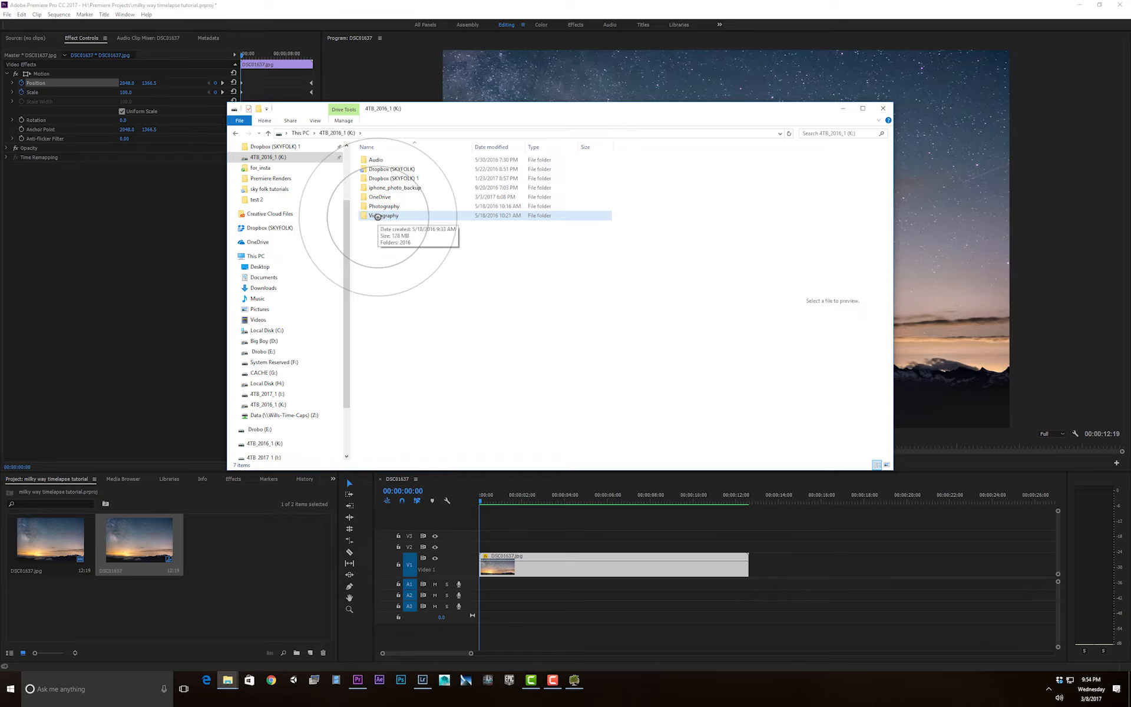
left_click(381, 170)
double_click(381, 171)
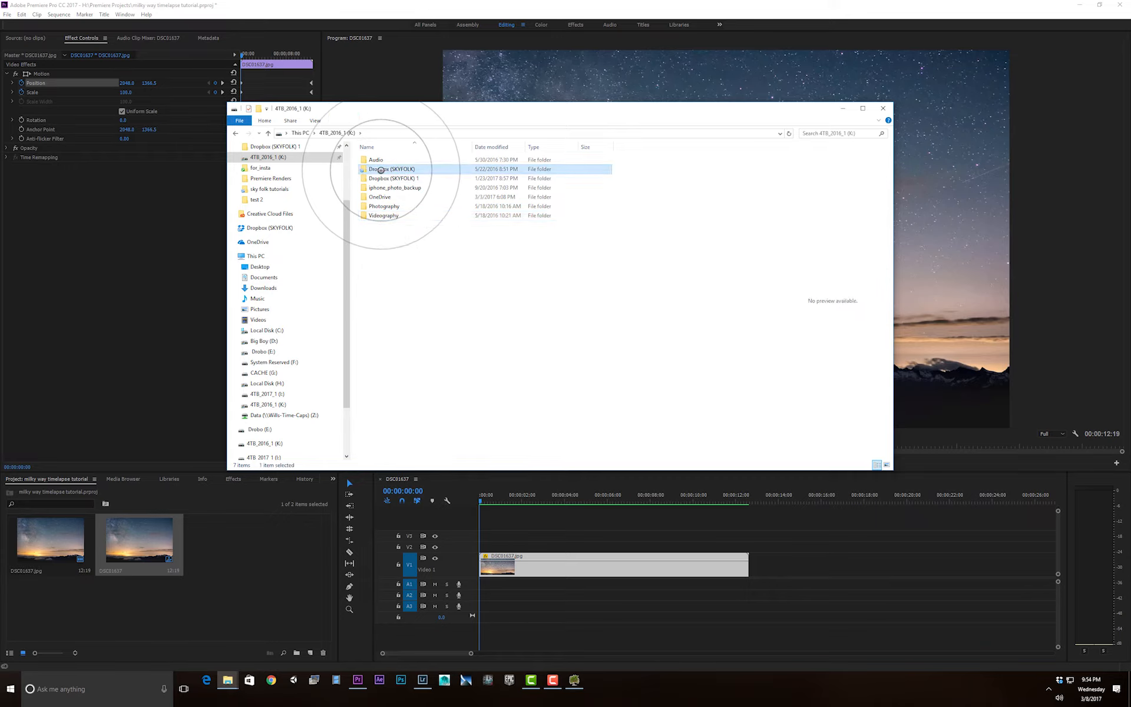
scroll(398, 297, "down", 7)
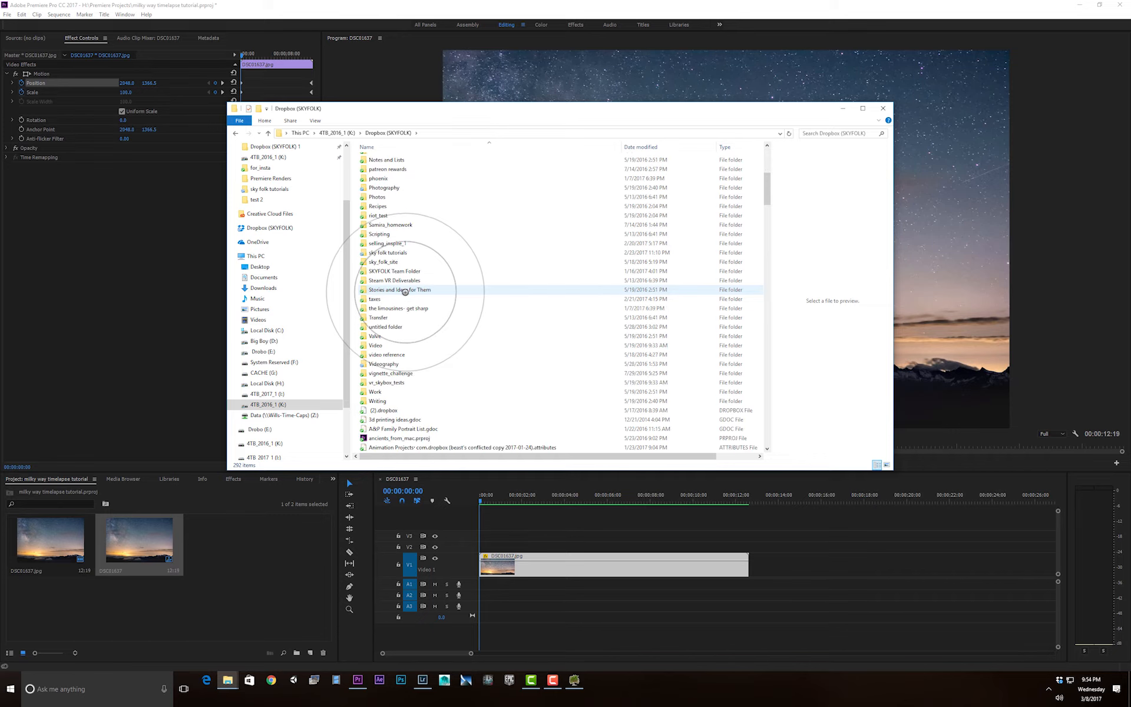
double_click(380, 363)
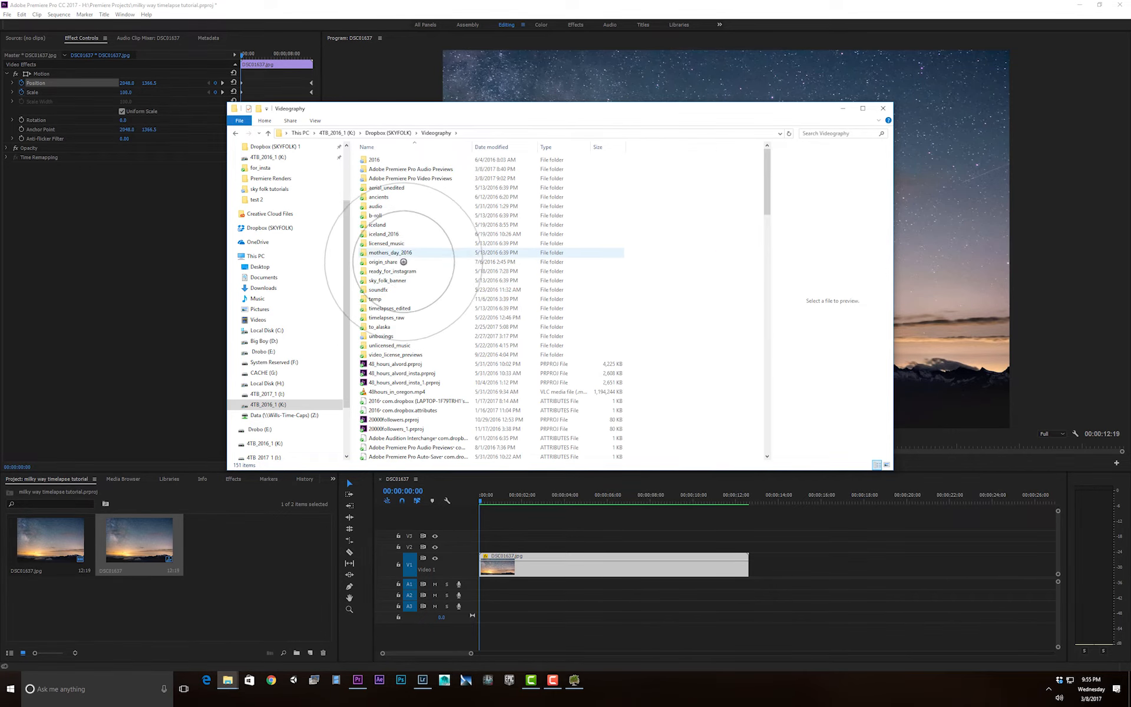
double_click(386, 261)
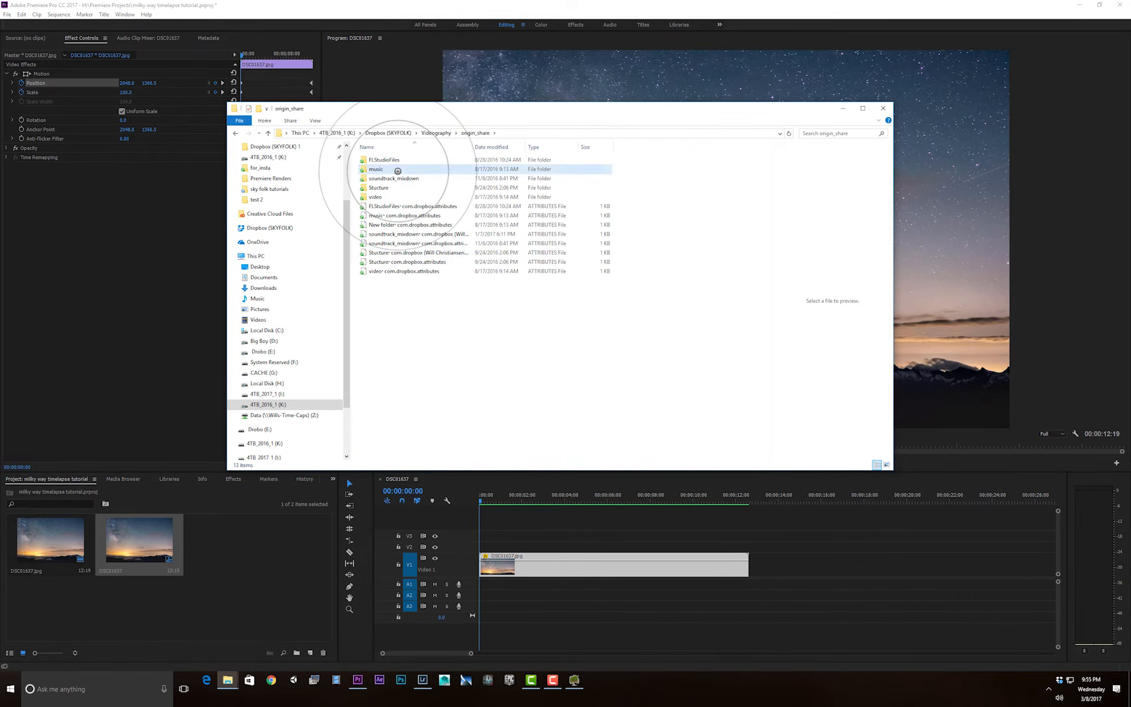
double_click(399, 171)
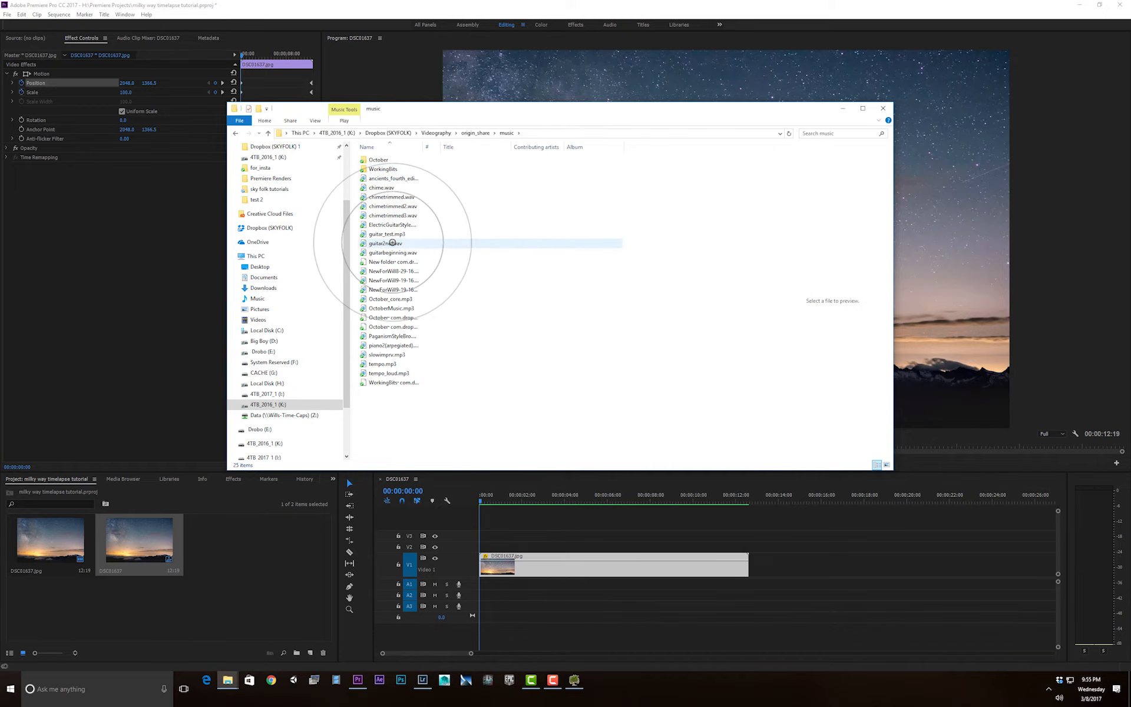
Step: Listen to guitar2nd.wav in VLC media player and close the player when done
right_click(389, 243)
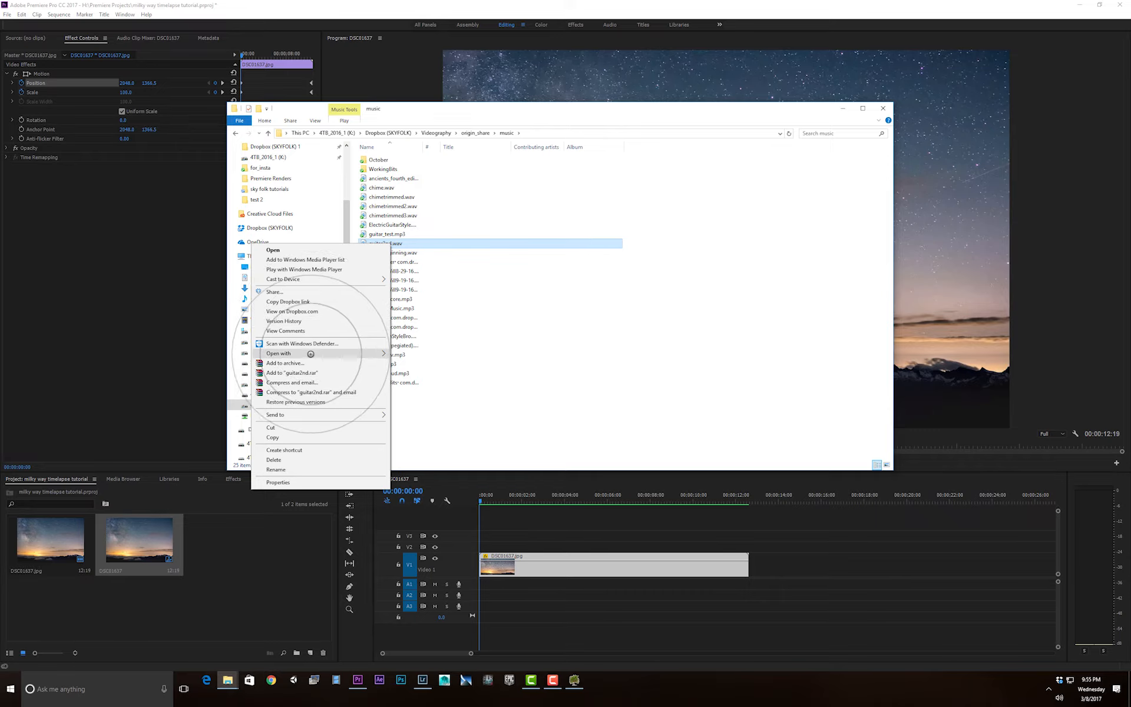
mouse_move(312, 353)
left_click(193, 393)
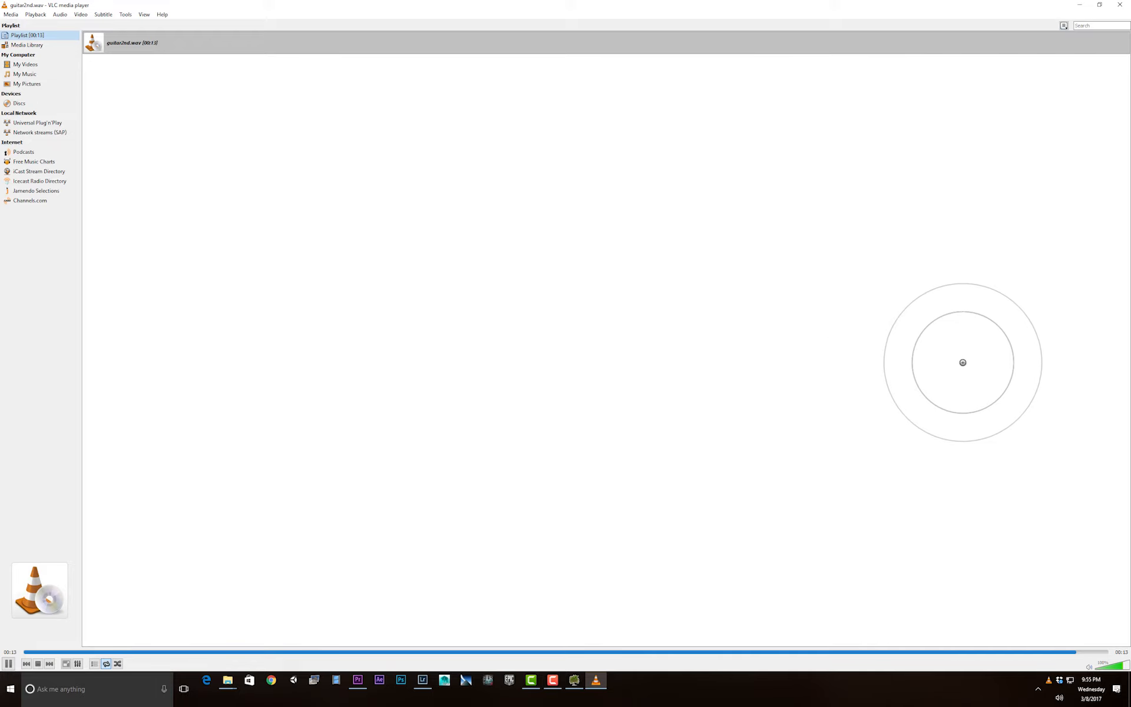
left_click(1119, 5)
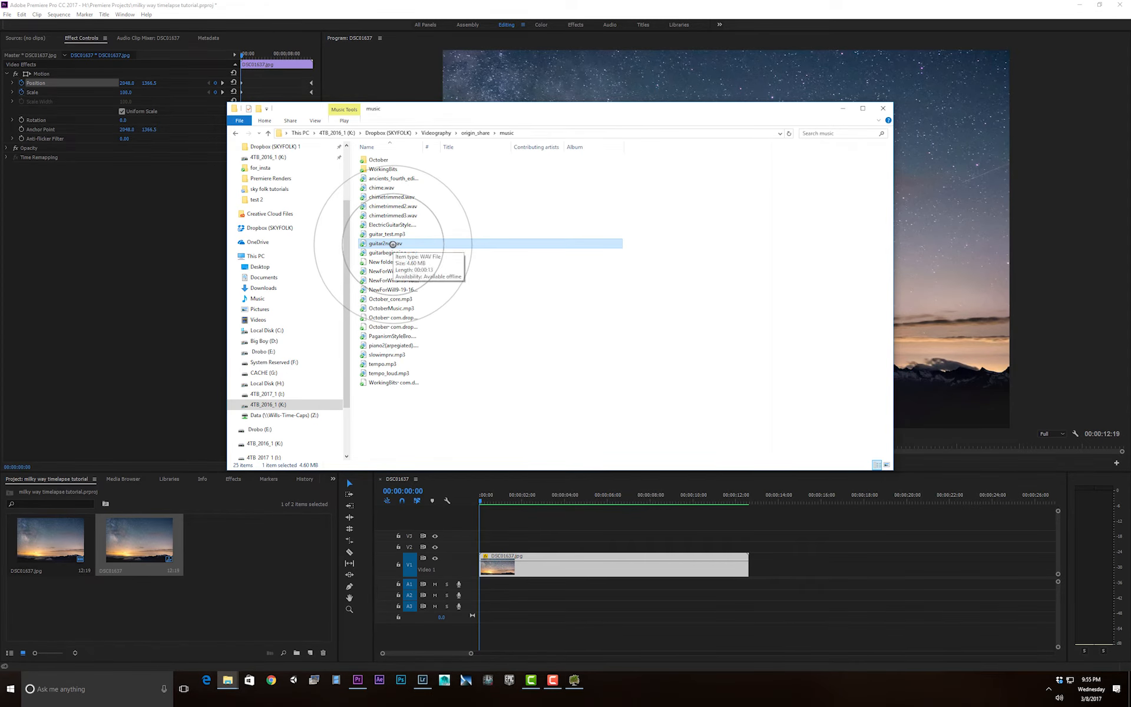
Step: Import guitar2nd.wav onto audio track A1 at the sequence start and trim its end to match the timelapse clip
left_click_drag(393, 243, 243, 586)
left_click(242, 587)
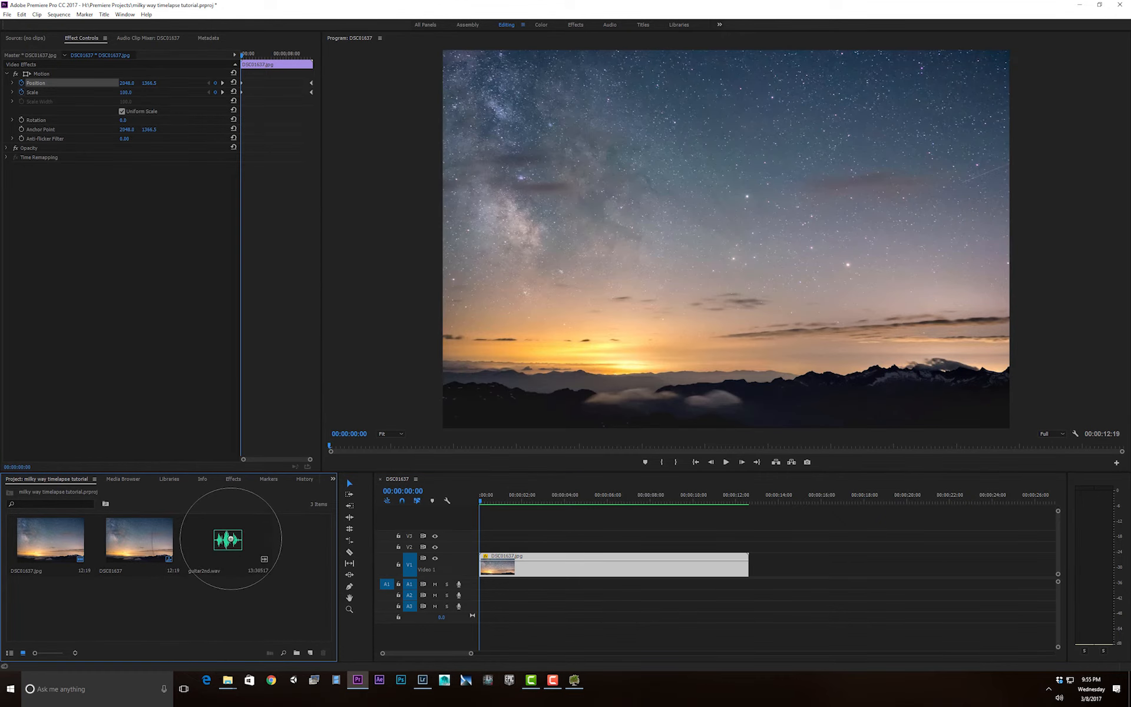
left_click_drag(230, 540, 473, 581)
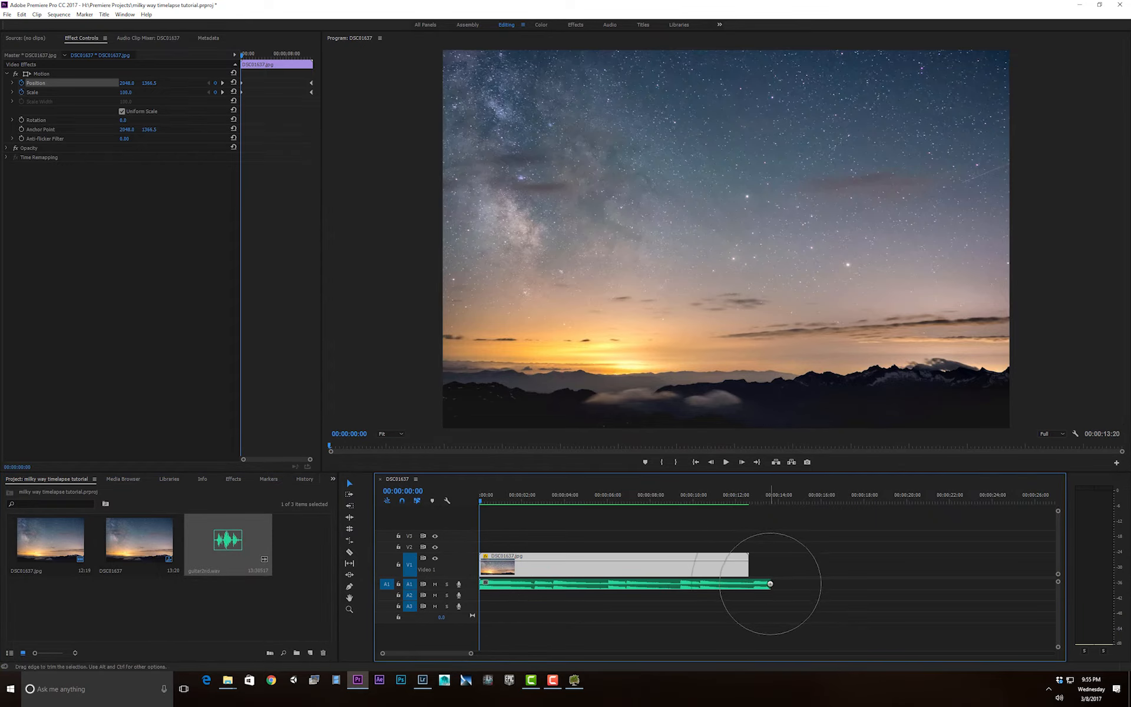
left_click_drag(770, 584, 748, 584)
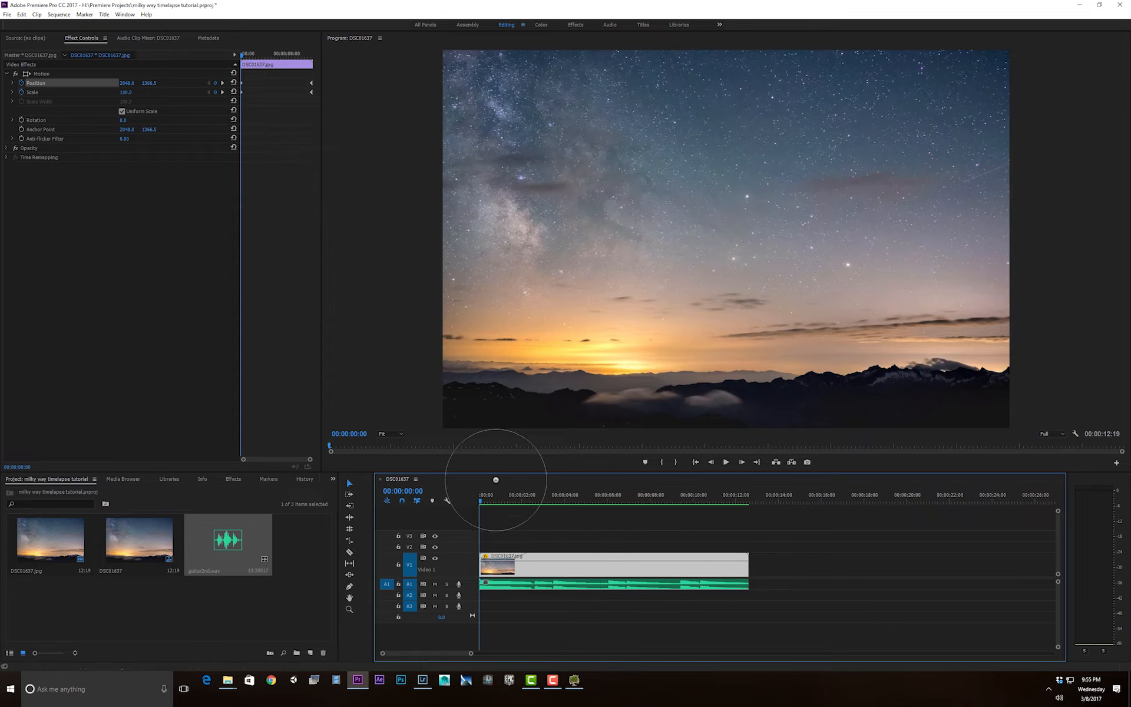
Step: Play the timelapse with the guitar music and return the playhead to 00:00:00:00
key("space")
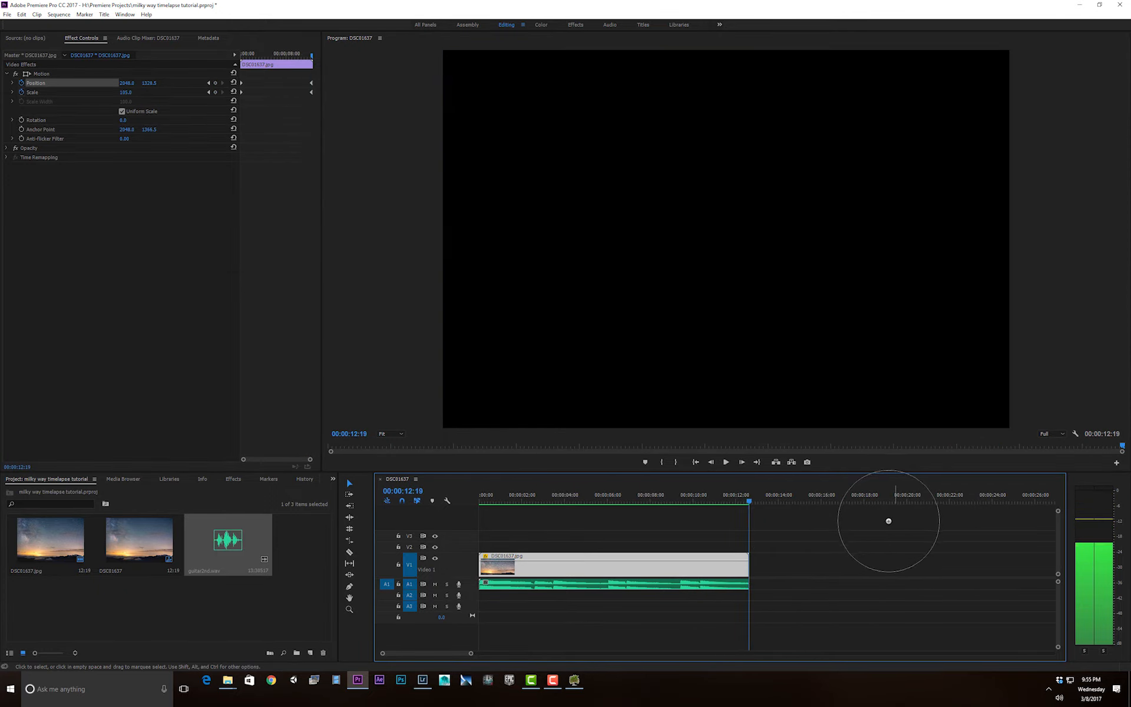
key("space")
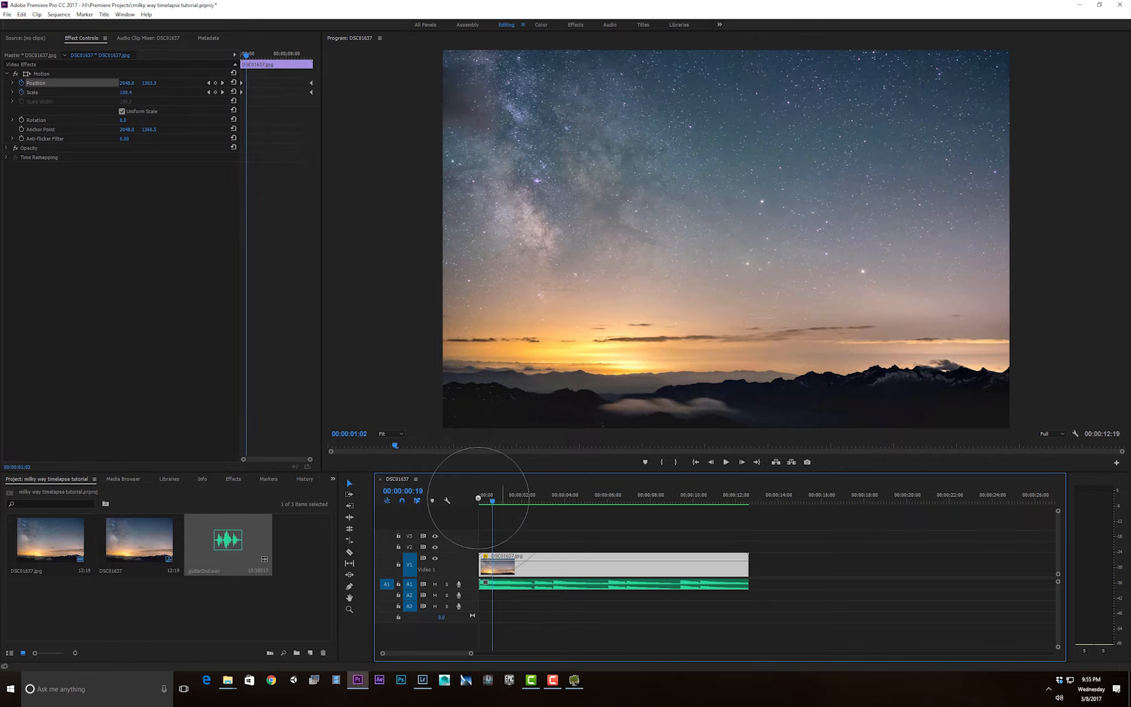
left_click(478, 497)
Step: Expand audio track A1 to show the guitar clip's waveform at a larger height
double_click(461, 583)
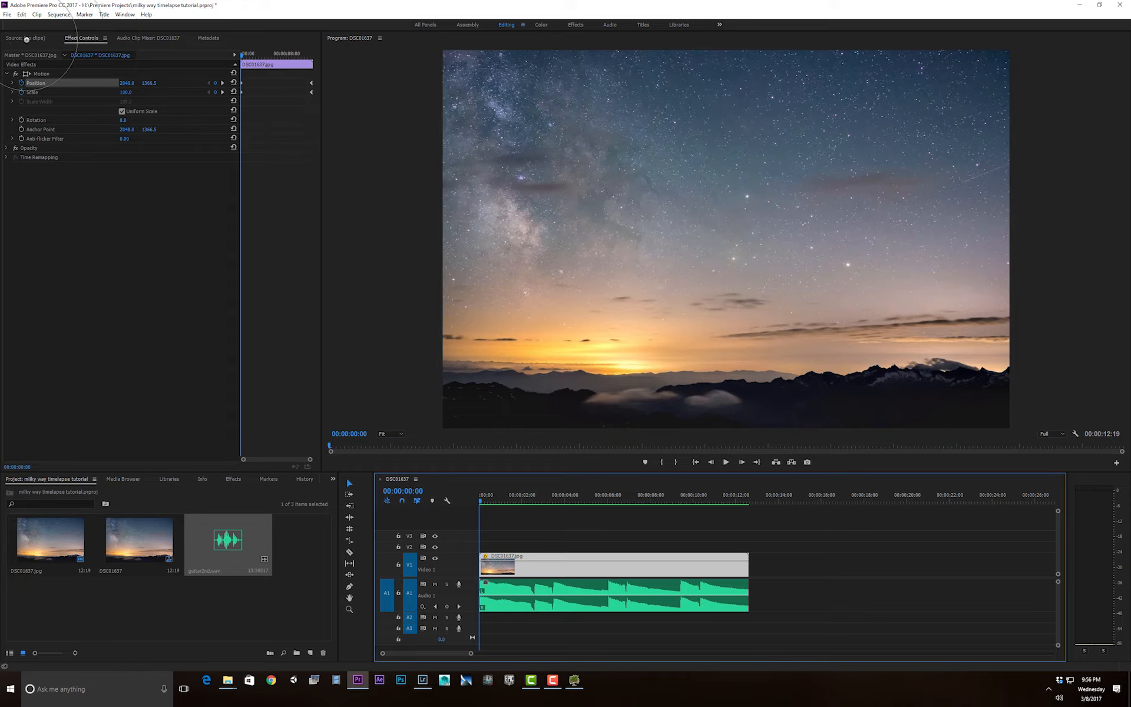
scroll(134, 34, "down", 1)
scroll(135, 35, "up", 1)
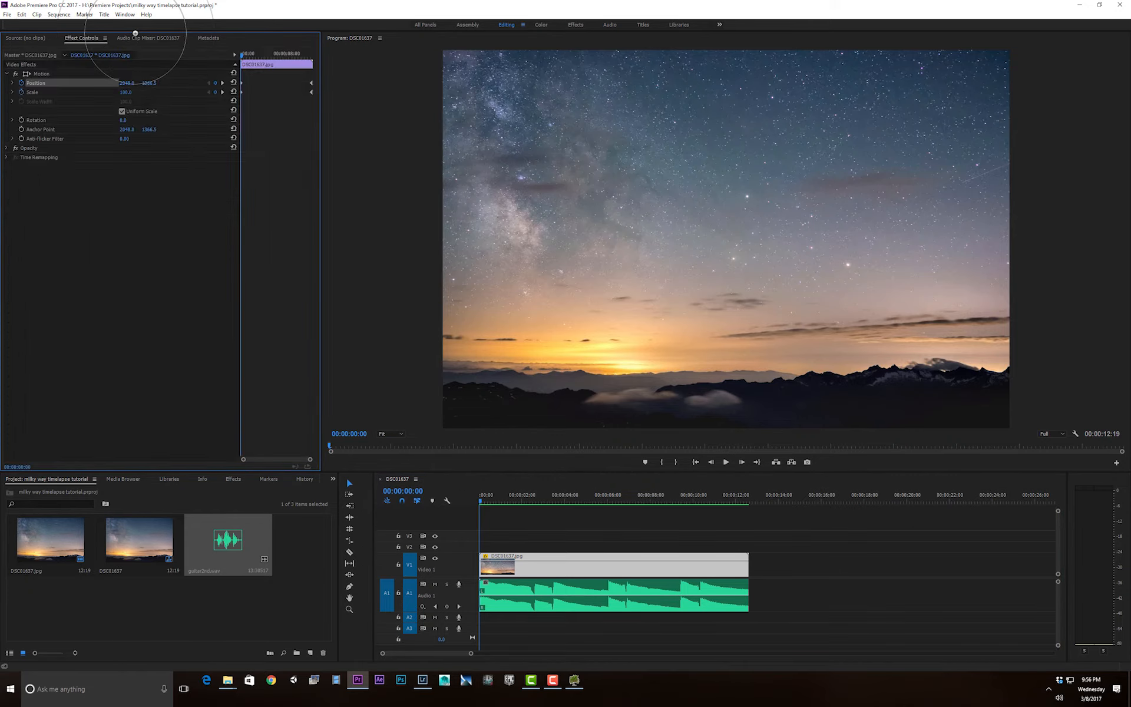
scroll(135, 34, "down", 2)
scroll(137, 35, "up", 2)
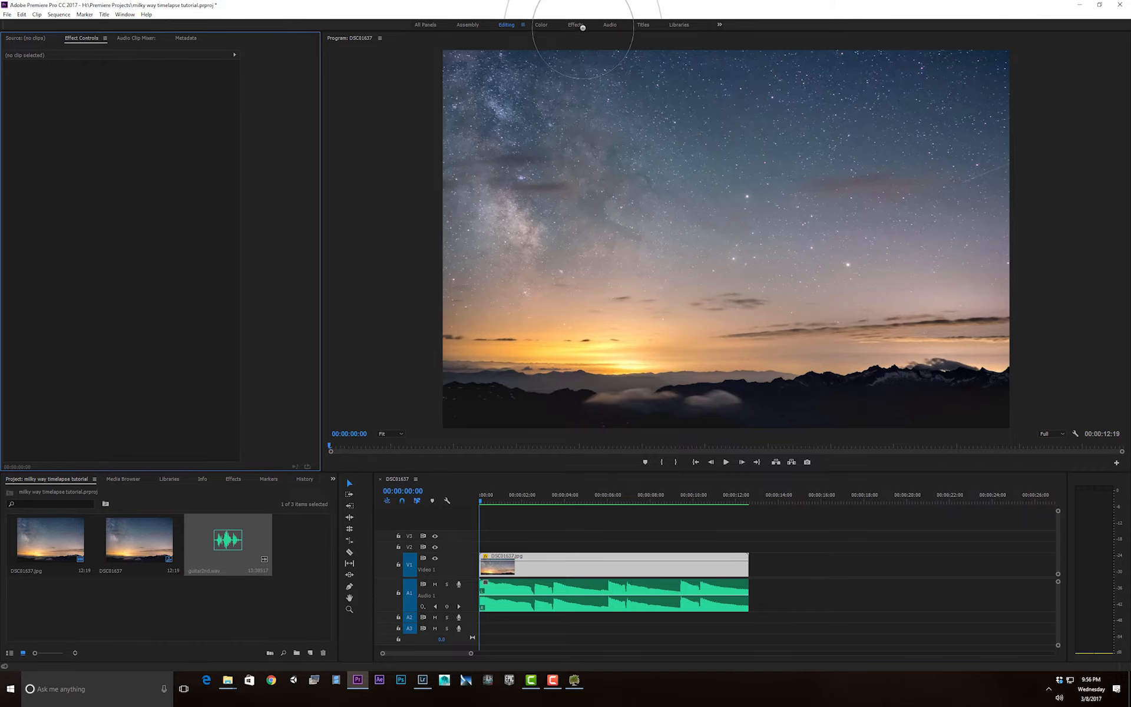
Step: Switch to the Effects workspace and dock the Effects panel beside Effect Controls
left_click(581, 25)
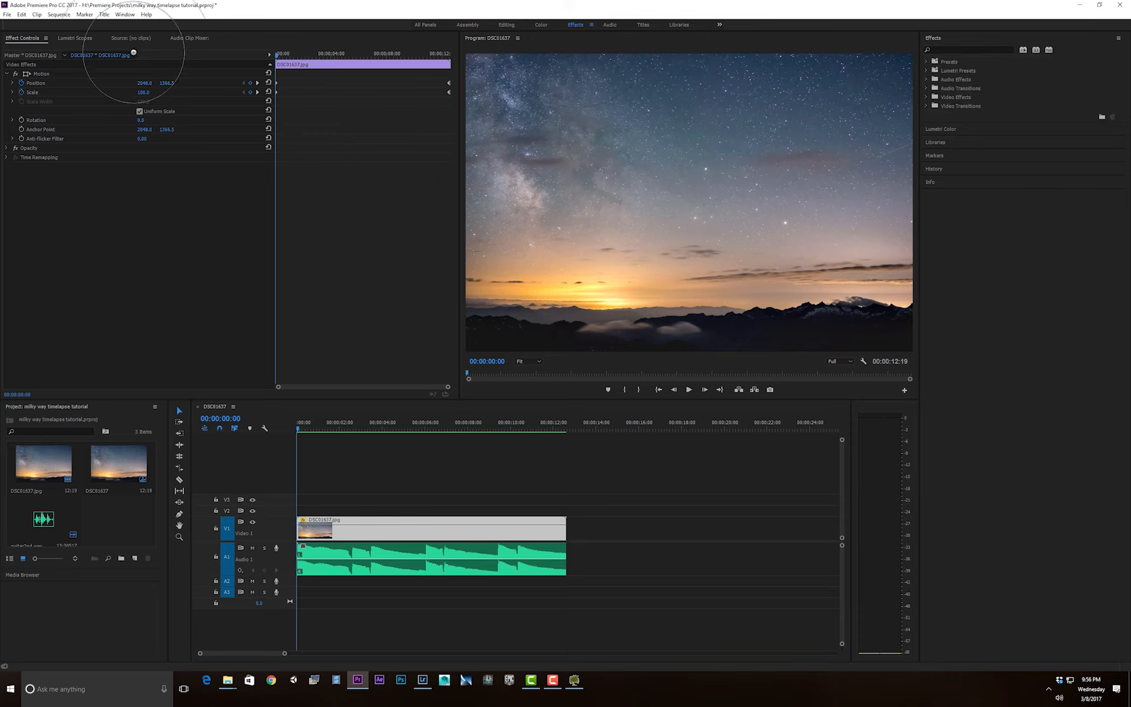
left_click_drag(939, 40, 96, 39)
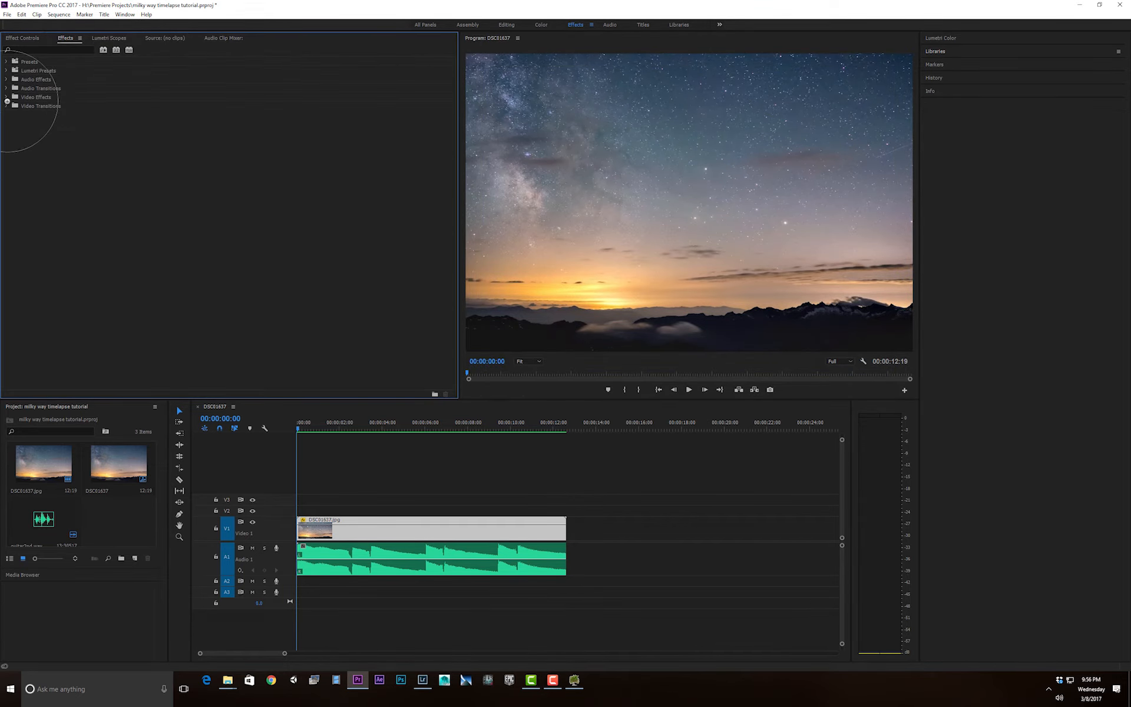
Step: Apply the Studio Reverb audio effect to the guitar2nd.wav clip on track A1
left_click(7, 78)
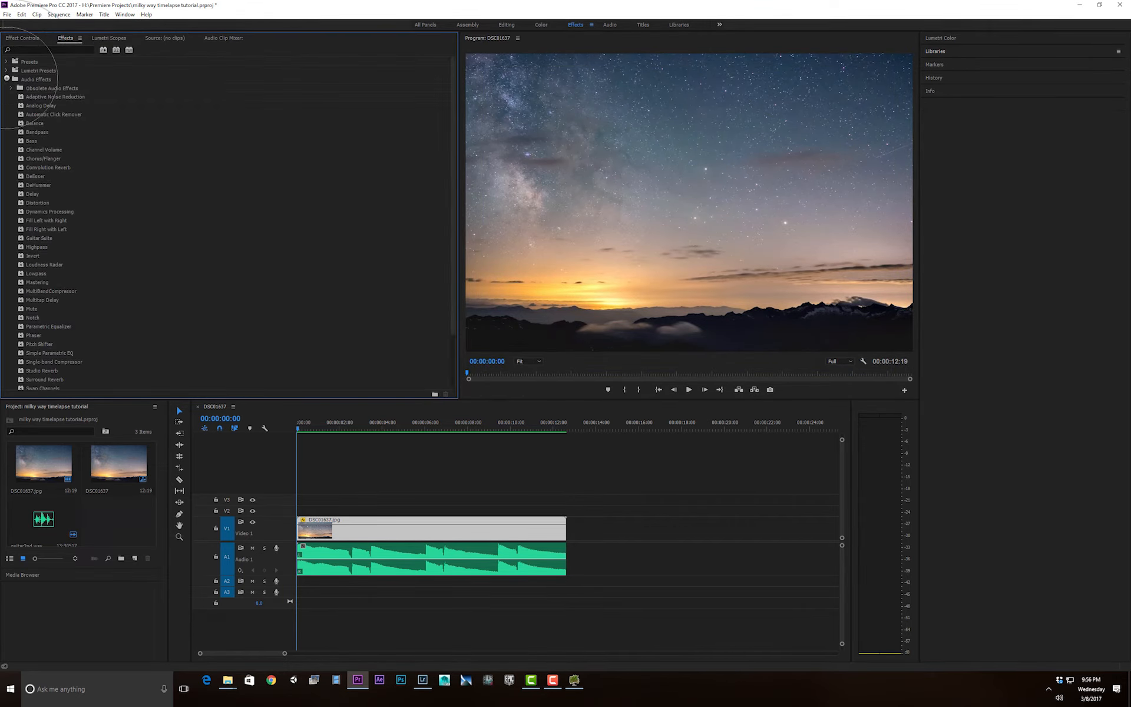
scroll(35, 176, "down", 2)
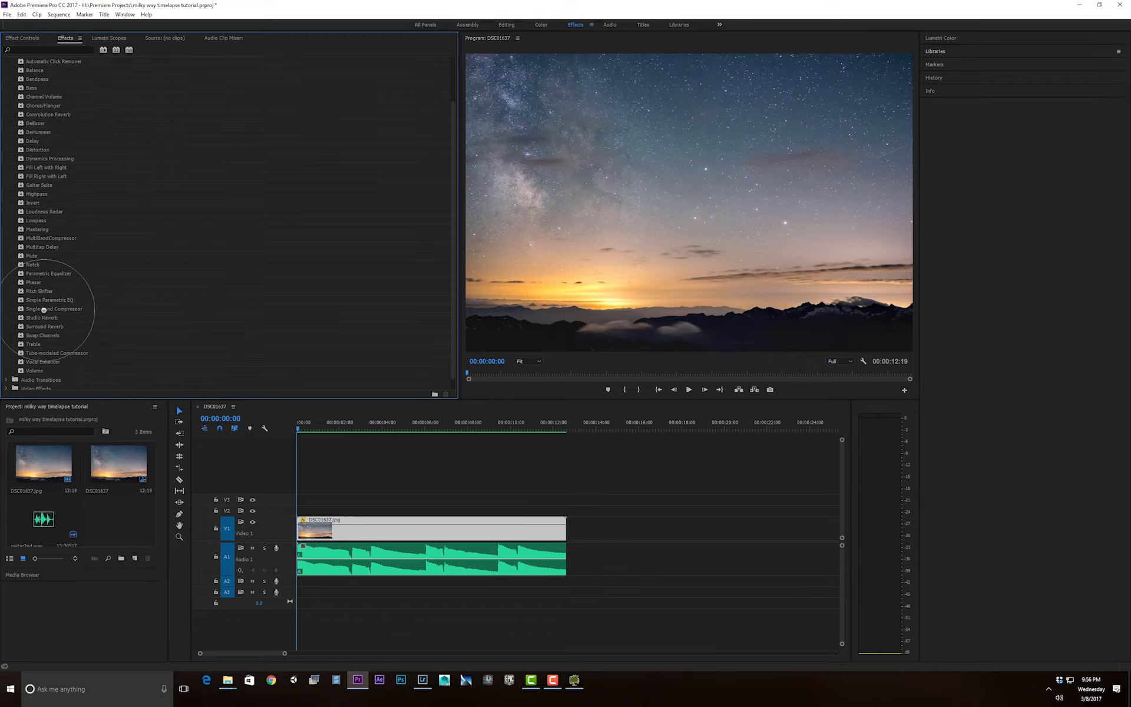
scroll(42, 346, "down", 1)
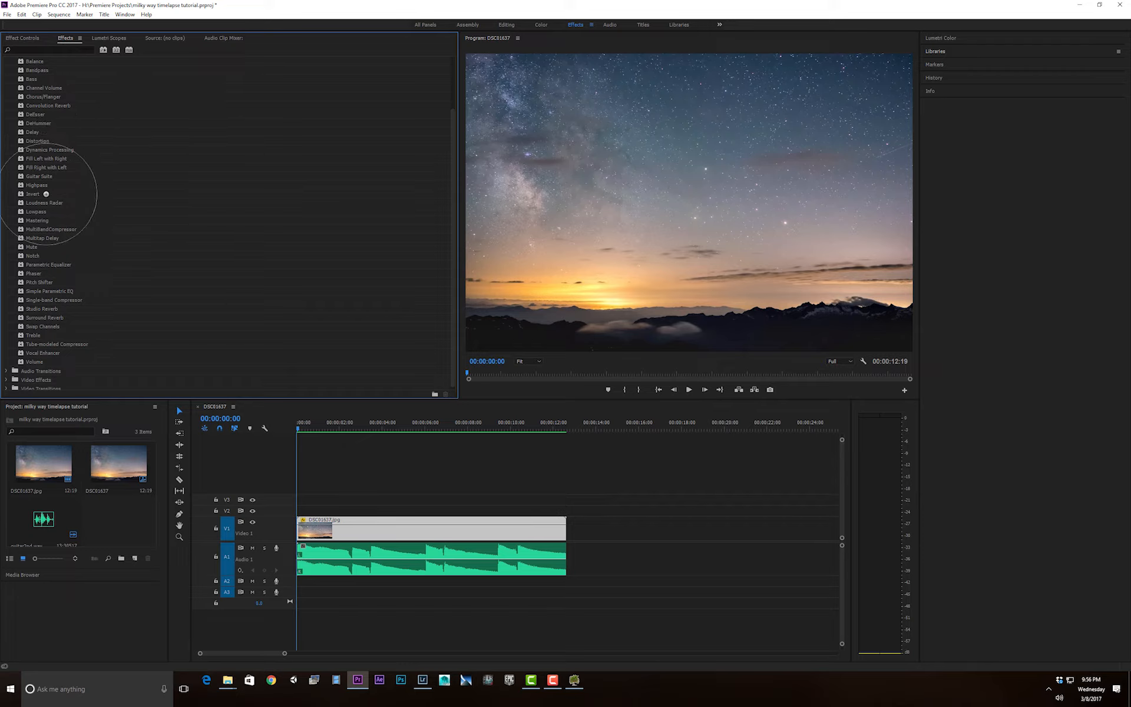
scroll(47, 224, "down", 1)
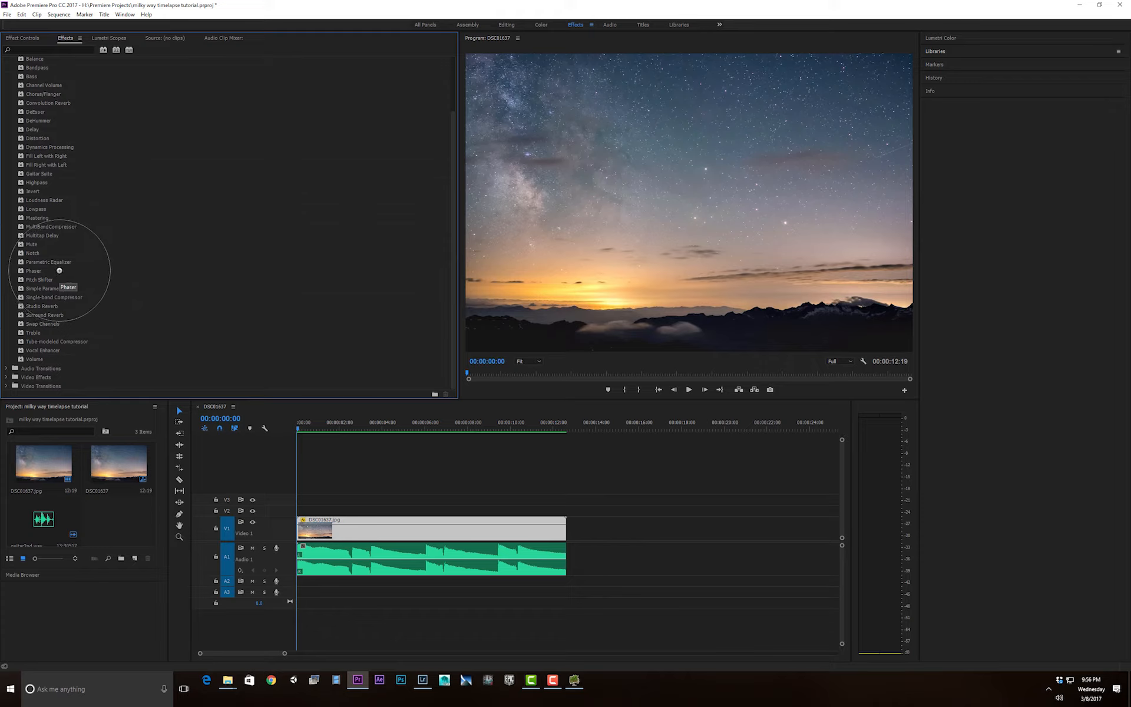
left_click(52, 306)
left_click(361, 551)
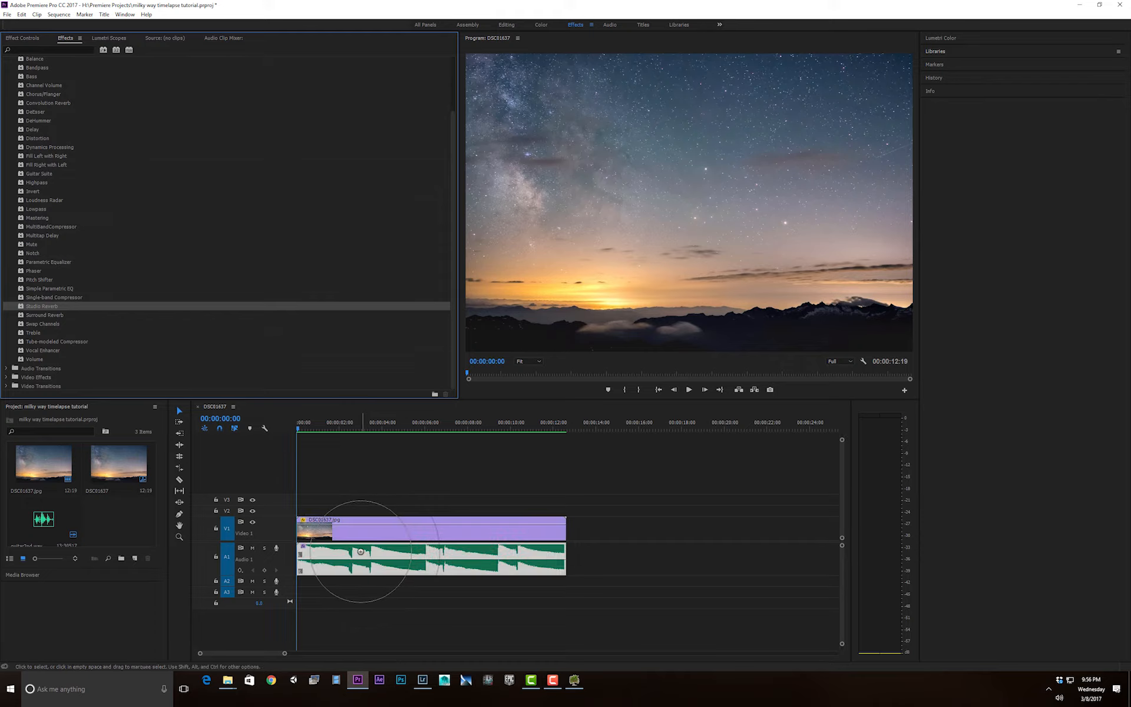
Step: Start playback and open the Studio Reverb custom setup for guitar2nd.wav, moving its editor clear of the video preview
left_click(29, 39)
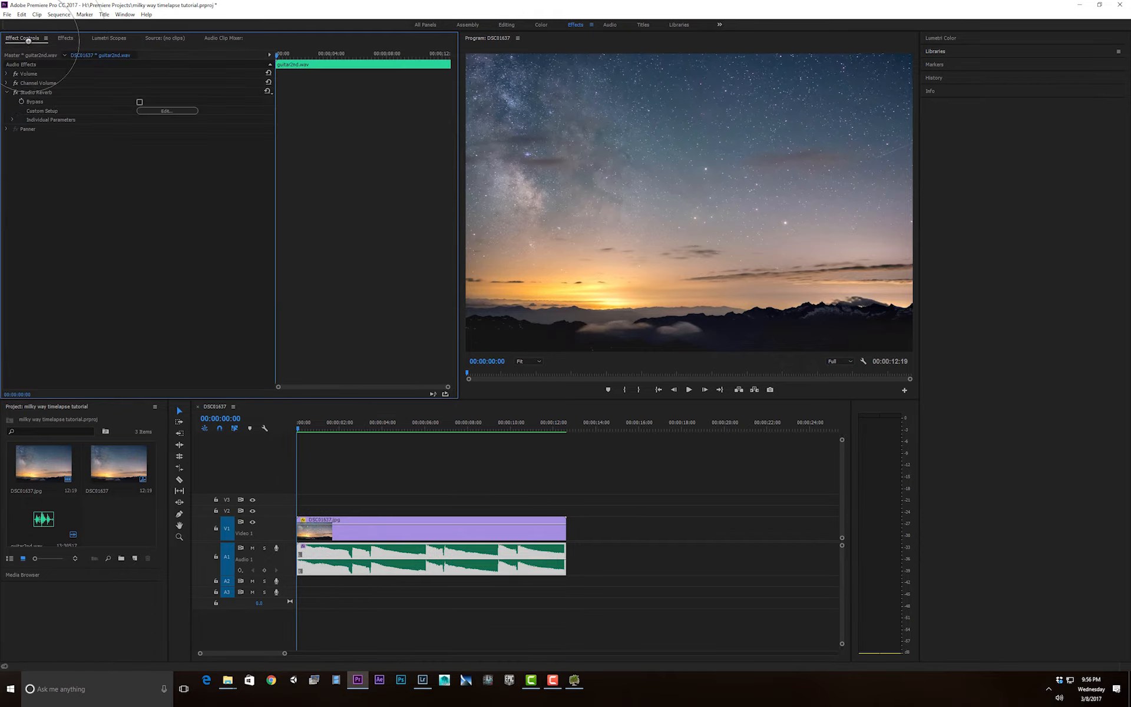
key("space")
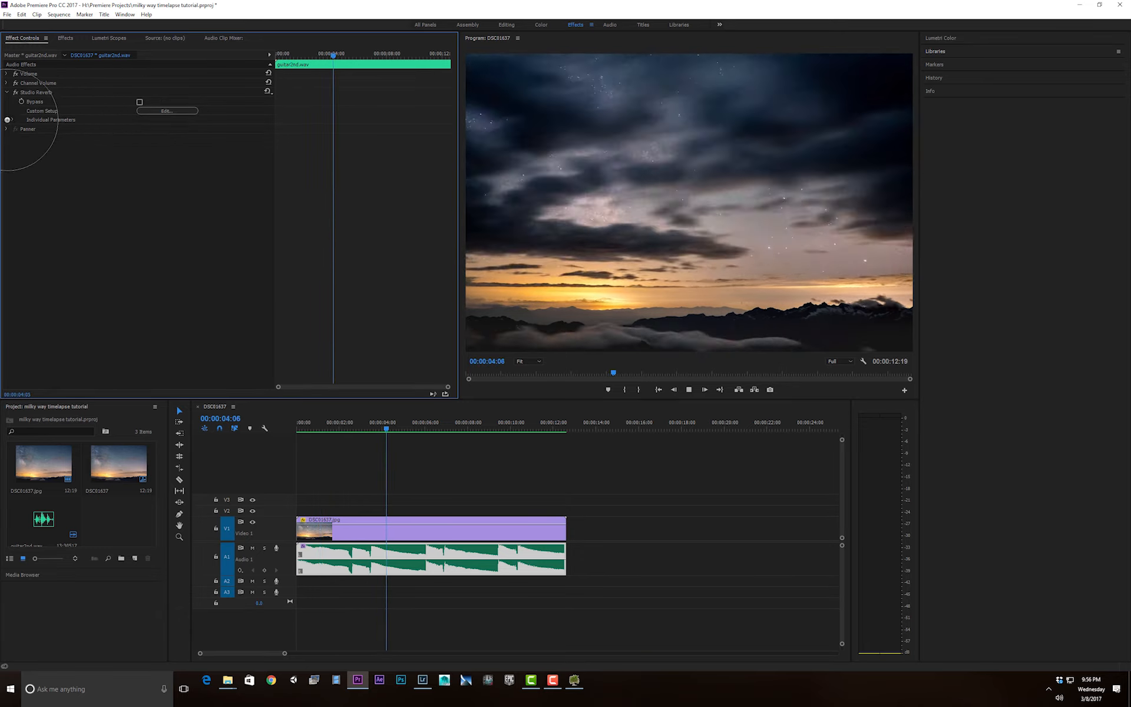
left_click(182, 109)
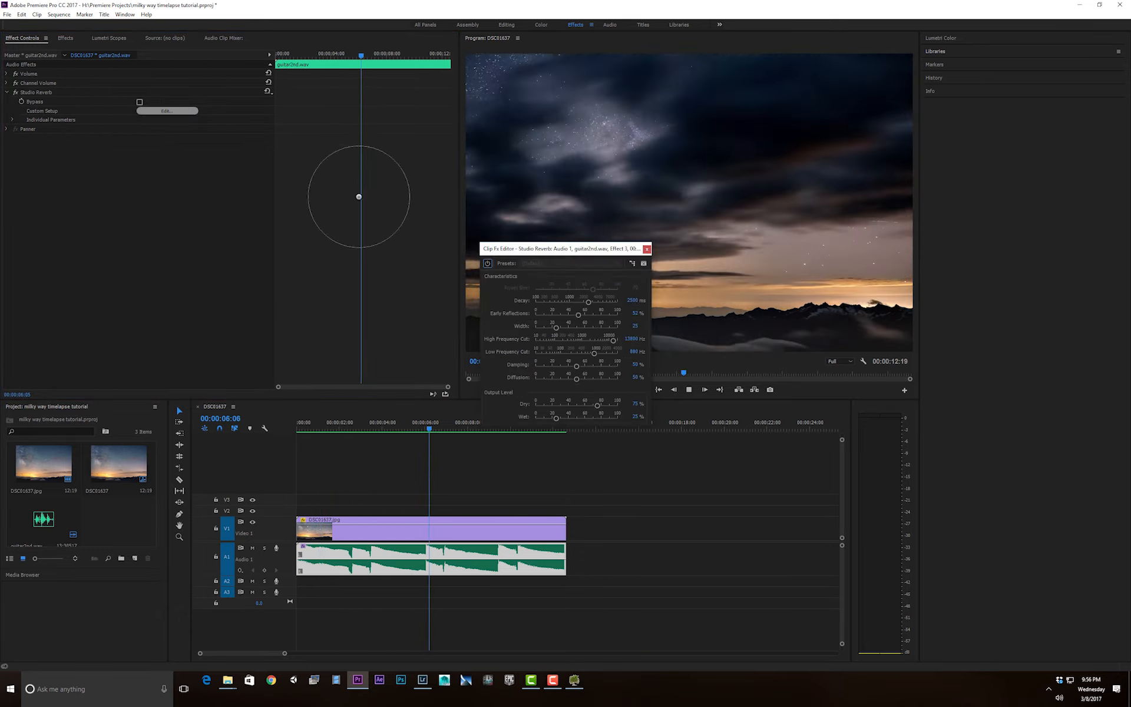
left_click_drag(589, 248, 180, 169)
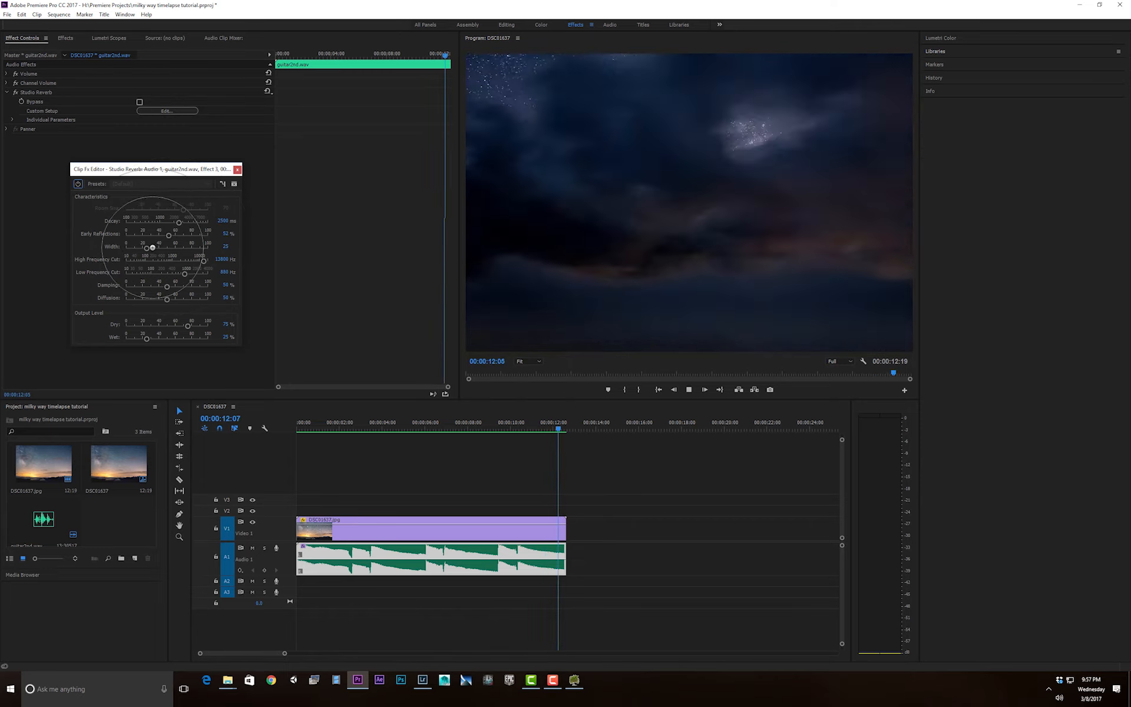
Step: While replaying the music, set the Studio Reverb's Width to 100, Damping to 9.1% and Early Reflections to about 71.5%
key("space")
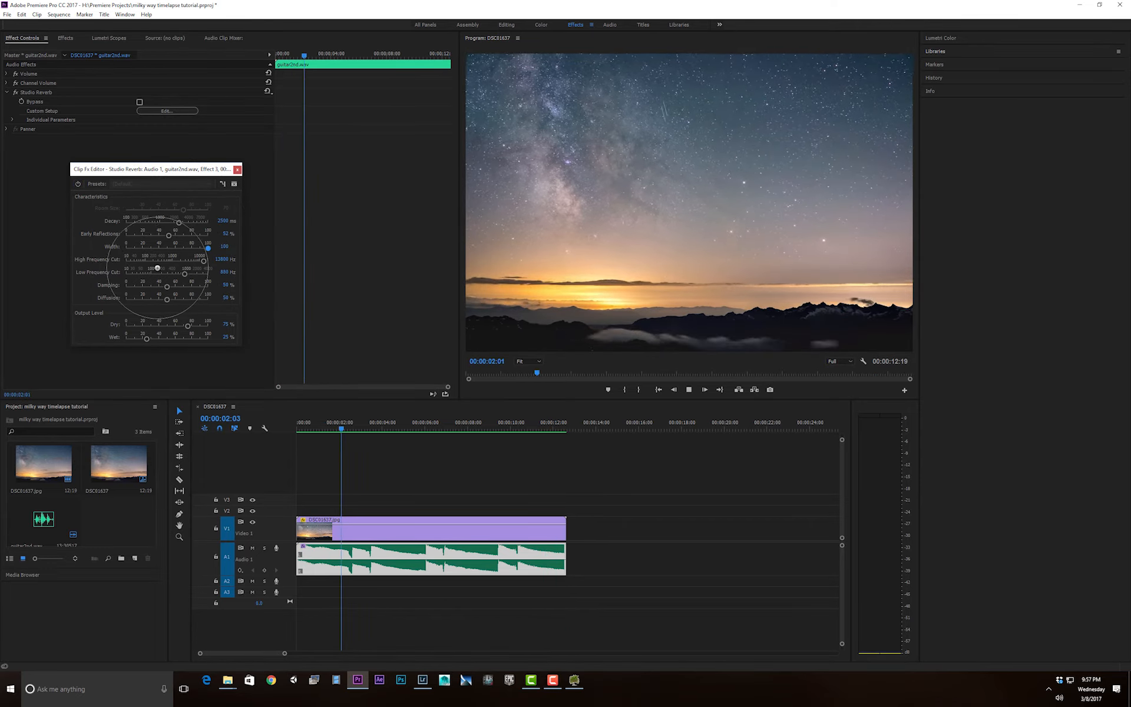
left_click_drag(152, 289, 132, 287)
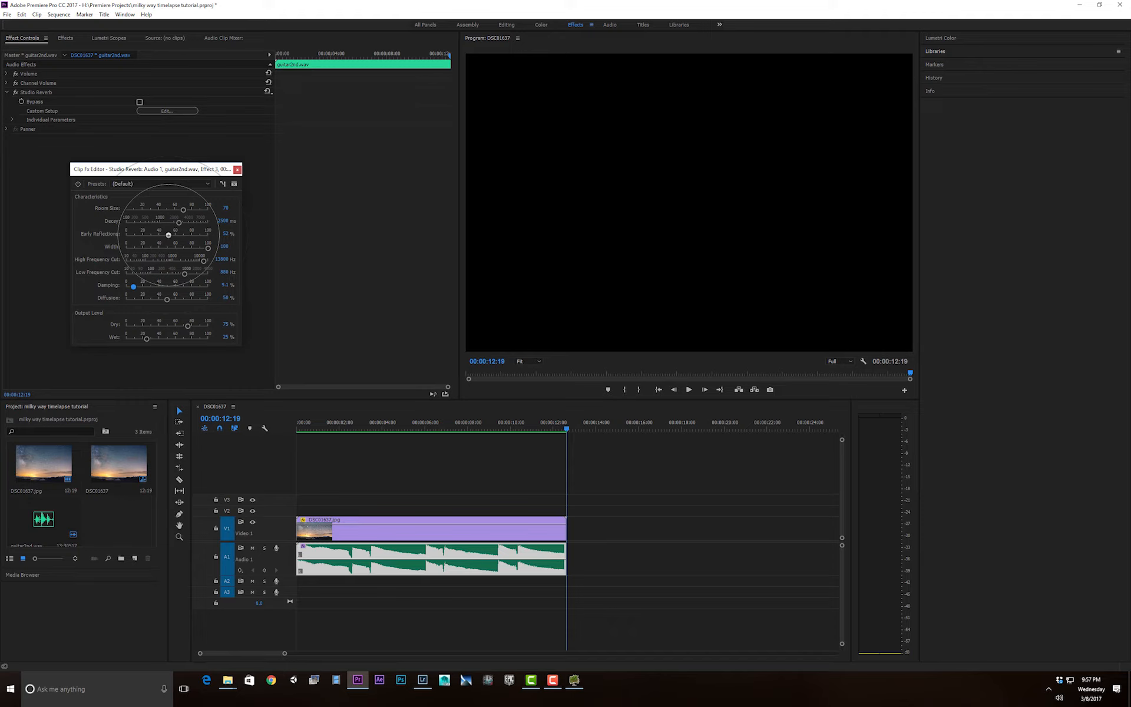
key("space")
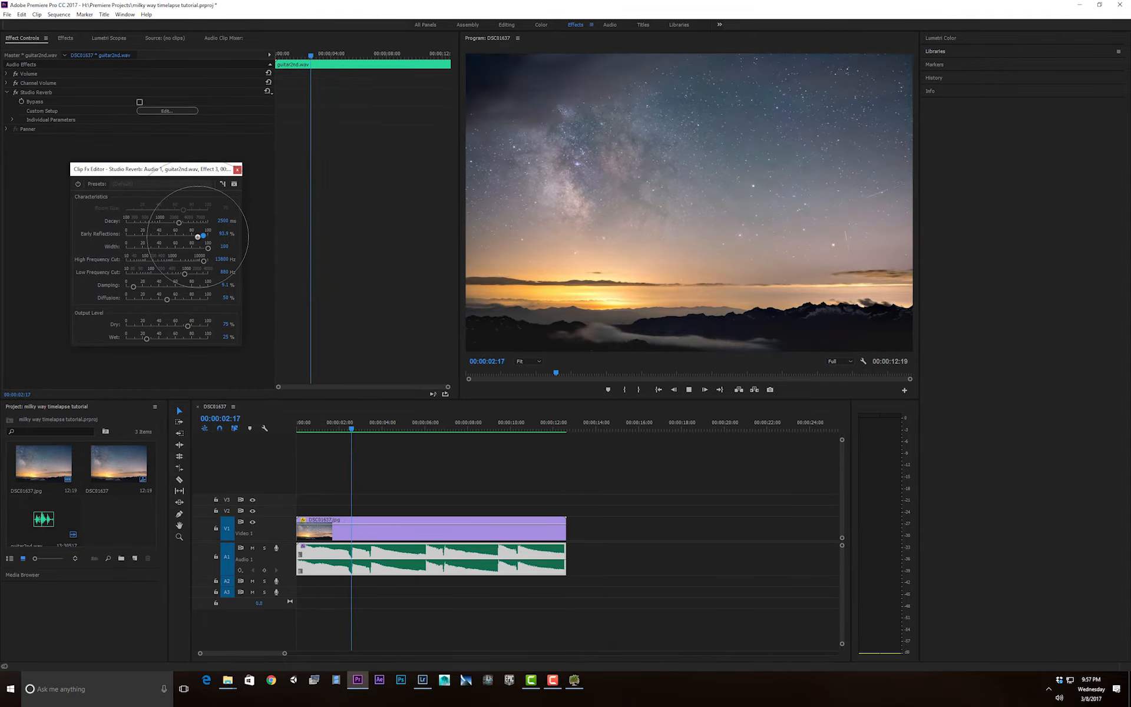
left_click_drag(193, 236, 183, 237)
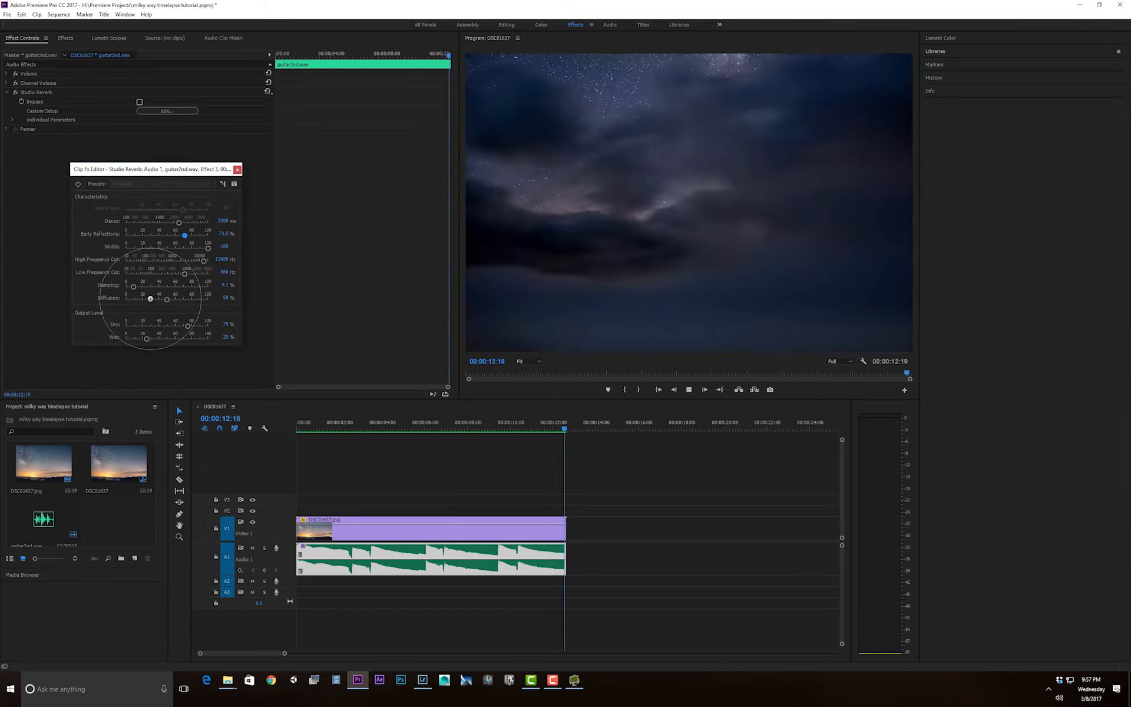
Step: Replay the sequence and raise the reverb's Diffusion to about 83% and its Wet output level to about 52%
key("space")
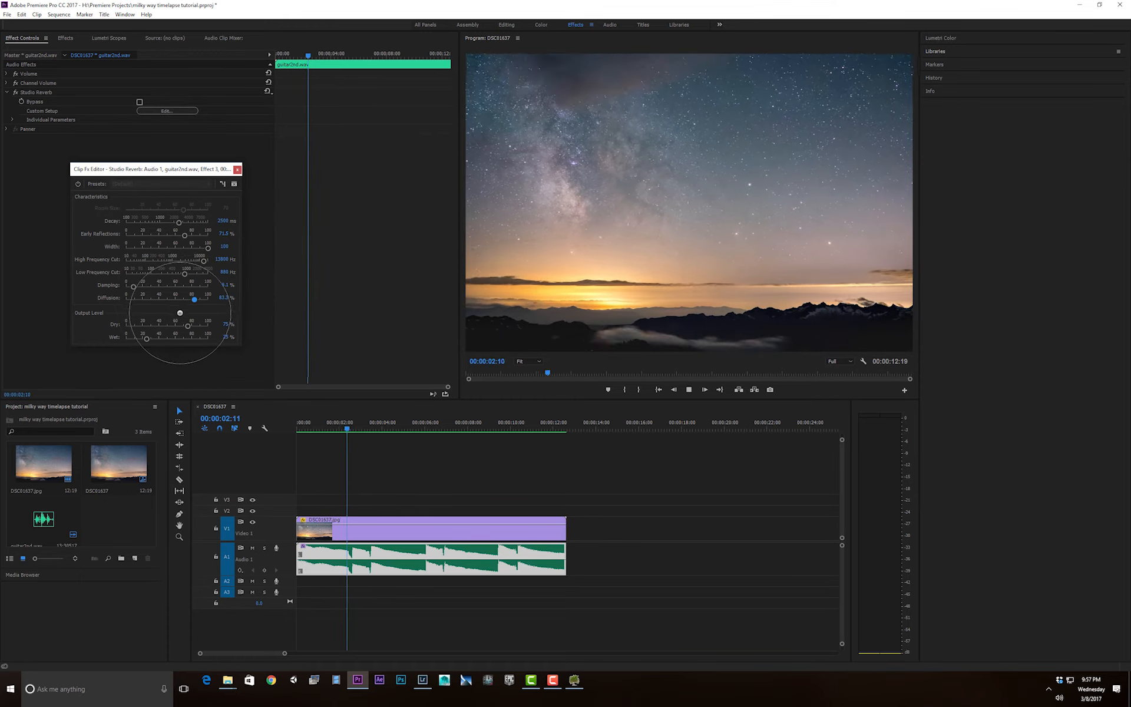
left_click_drag(146, 338, 170, 340)
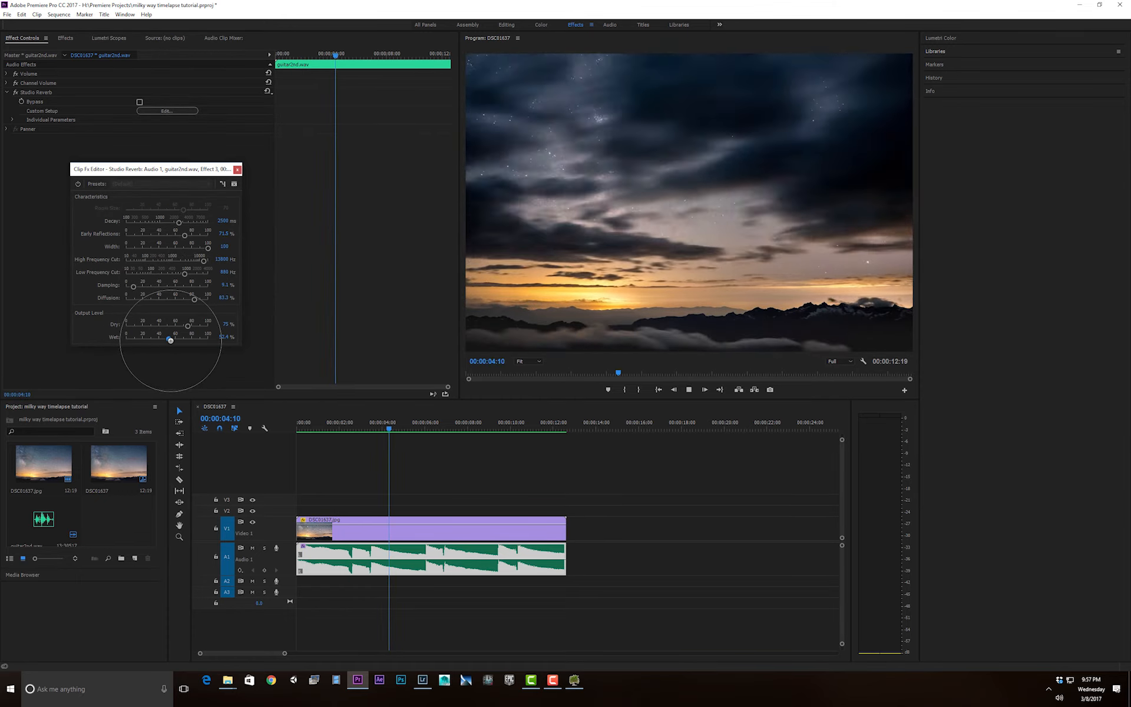
Step: Replay the sequence from near its start to hear the reverb on the guitar music, closing the Studio Reverb editor after playback
left_click(303, 423)
key("space")
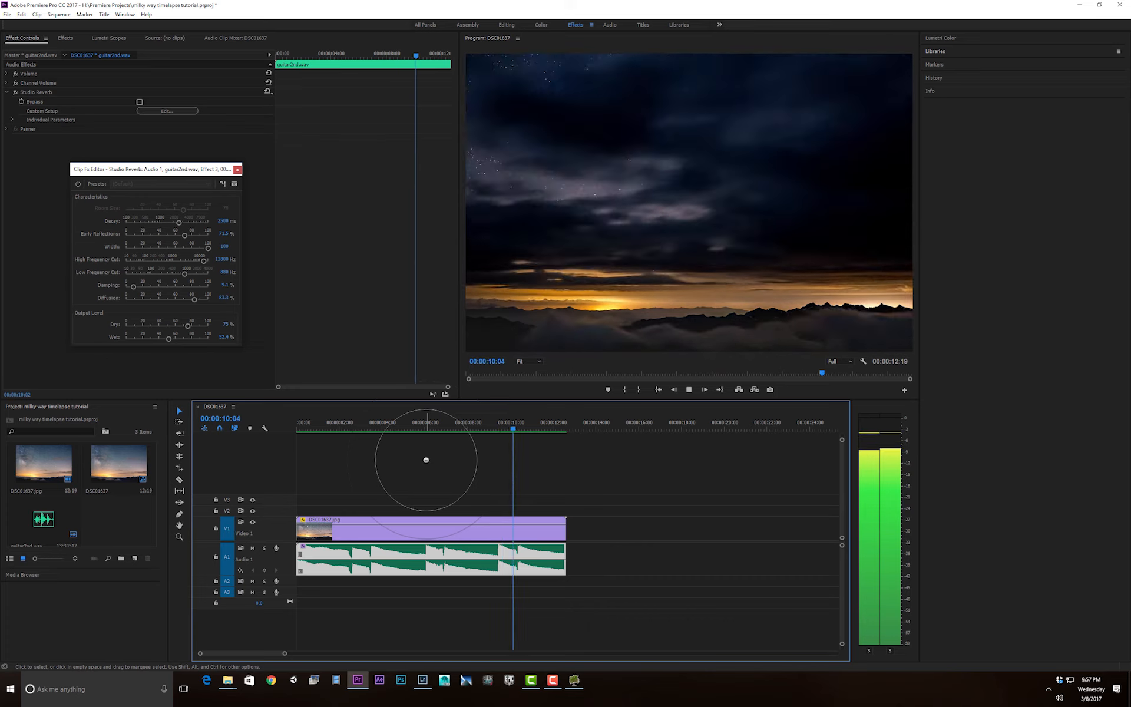
key("space")
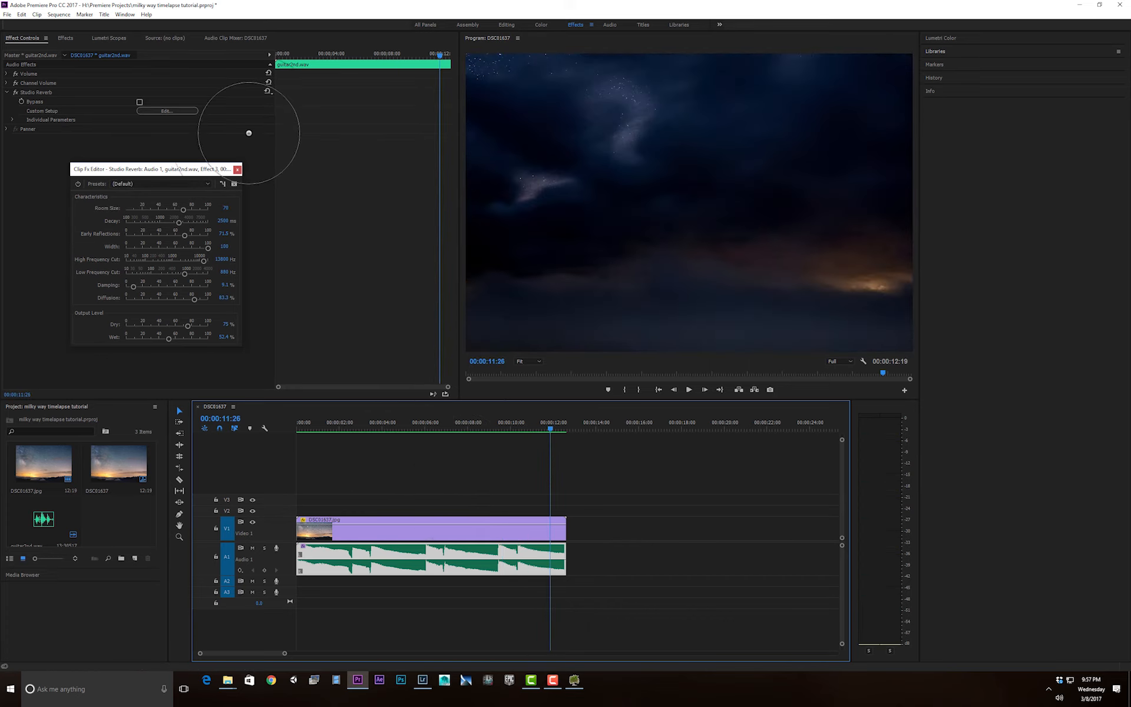
left_click(236, 170)
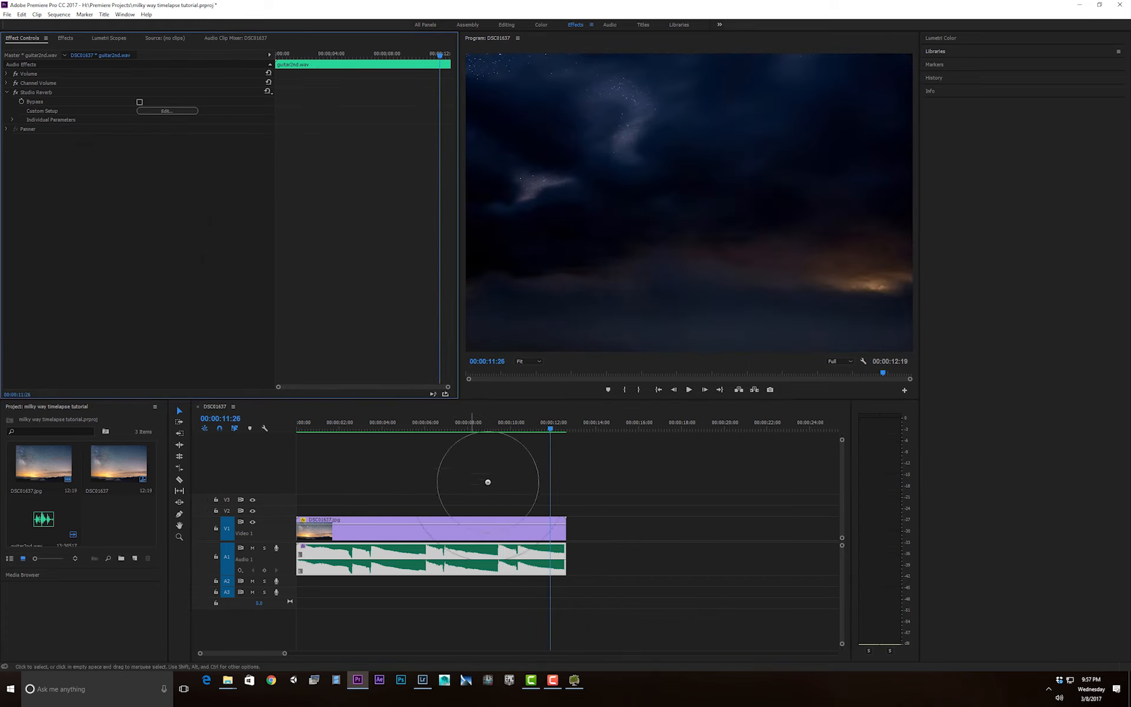
Step: Play the sequence from the beginning and enlarge the video preview, making its area both wider and taller
left_click_drag(547, 423, 295, 433)
key("space")
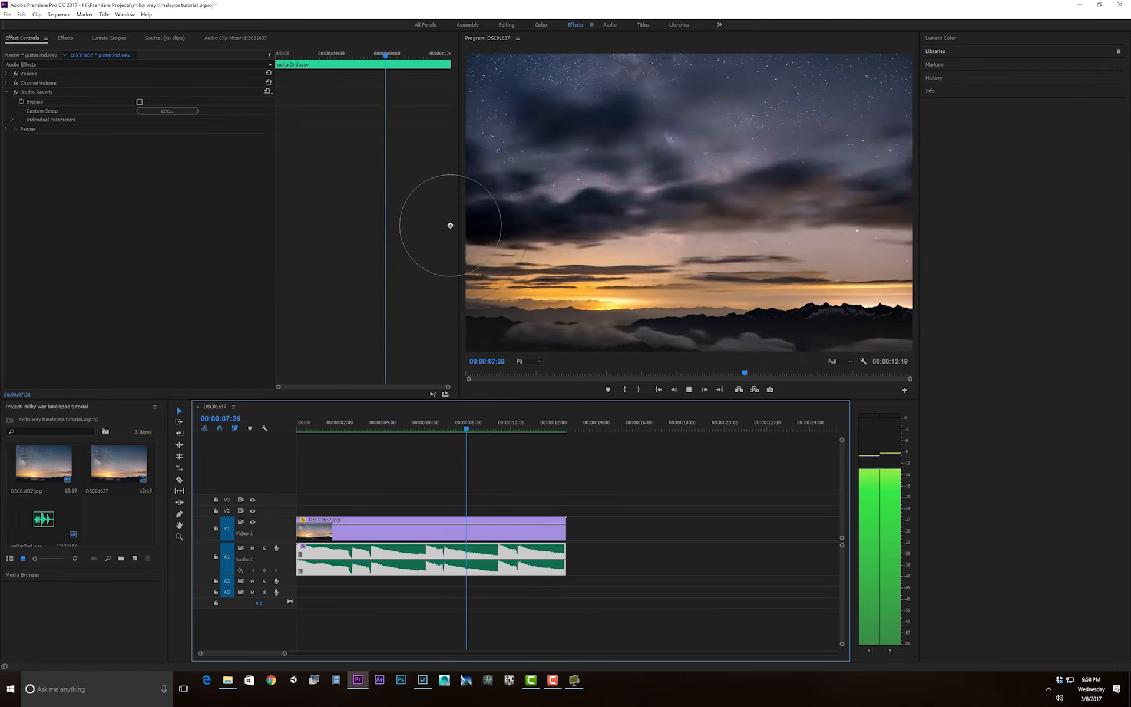
left_click_drag(459, 234, 210, 214)
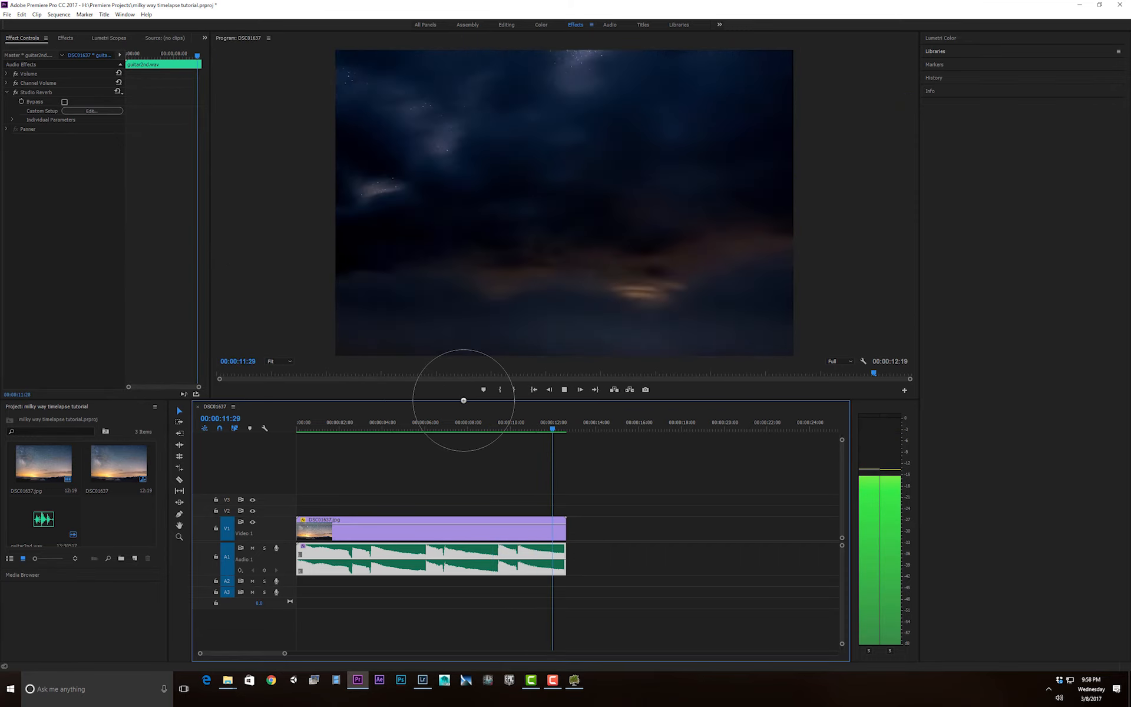
left_click_drag(463, 399, 296, 519)
key("space")
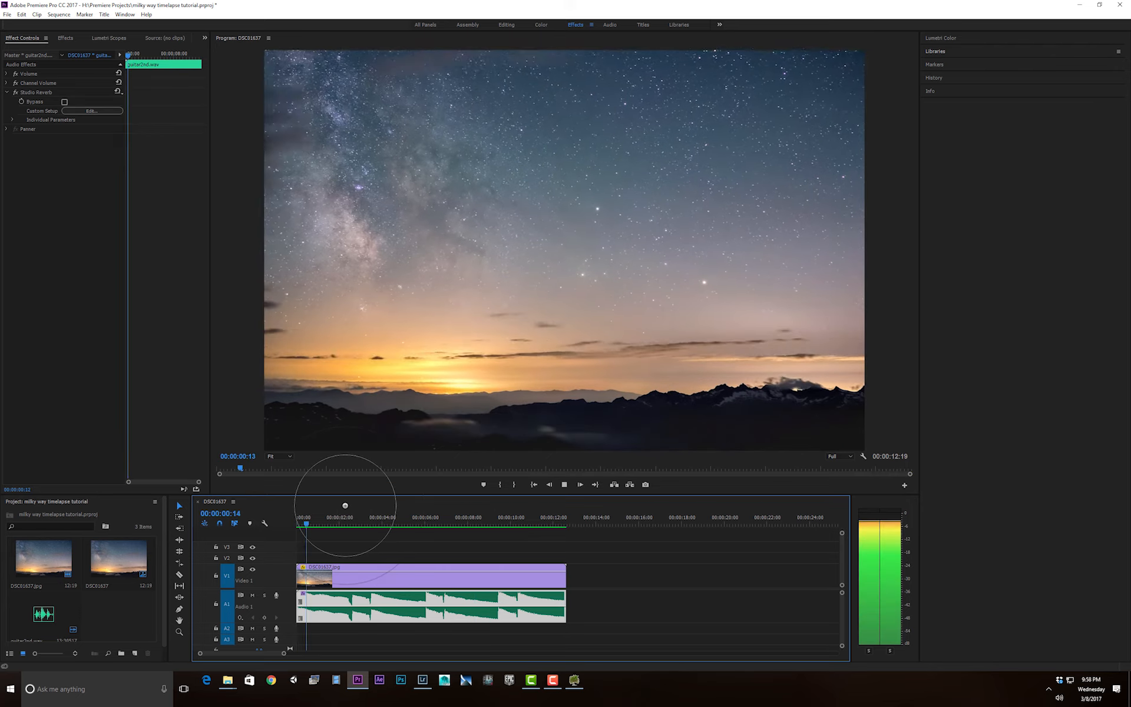
key("space")
key("space")
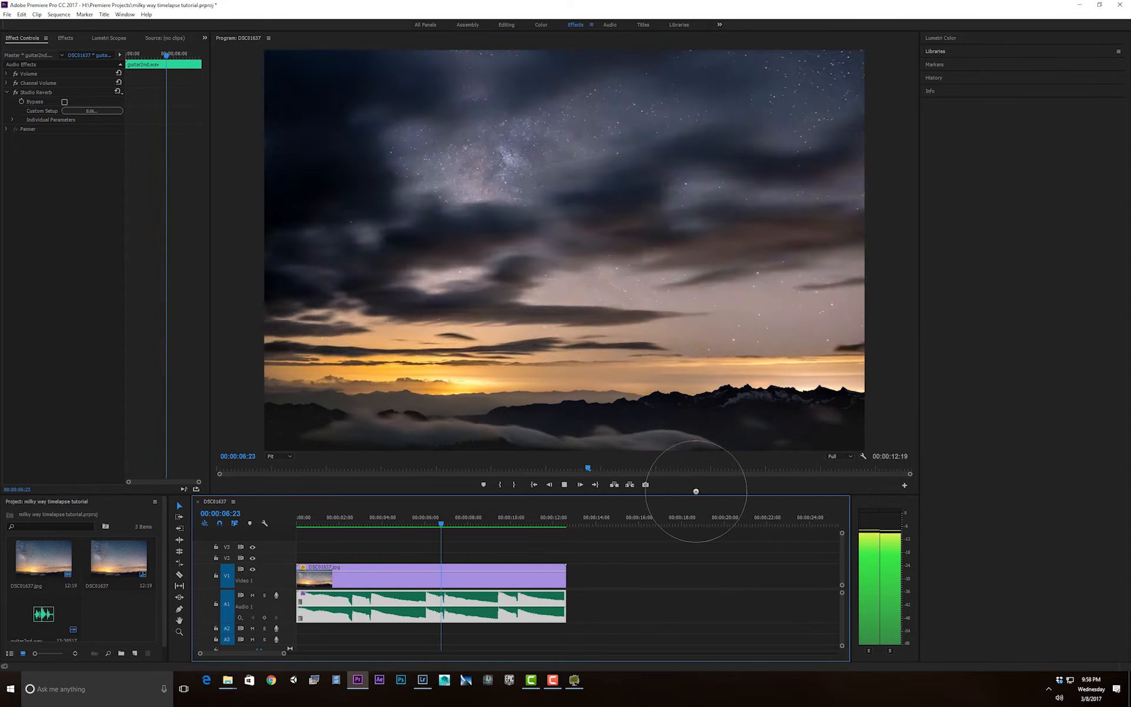
Step: Set the video preview's zoom level to 25% and return the playhead to the start of the sequence
left_click(285, 457)
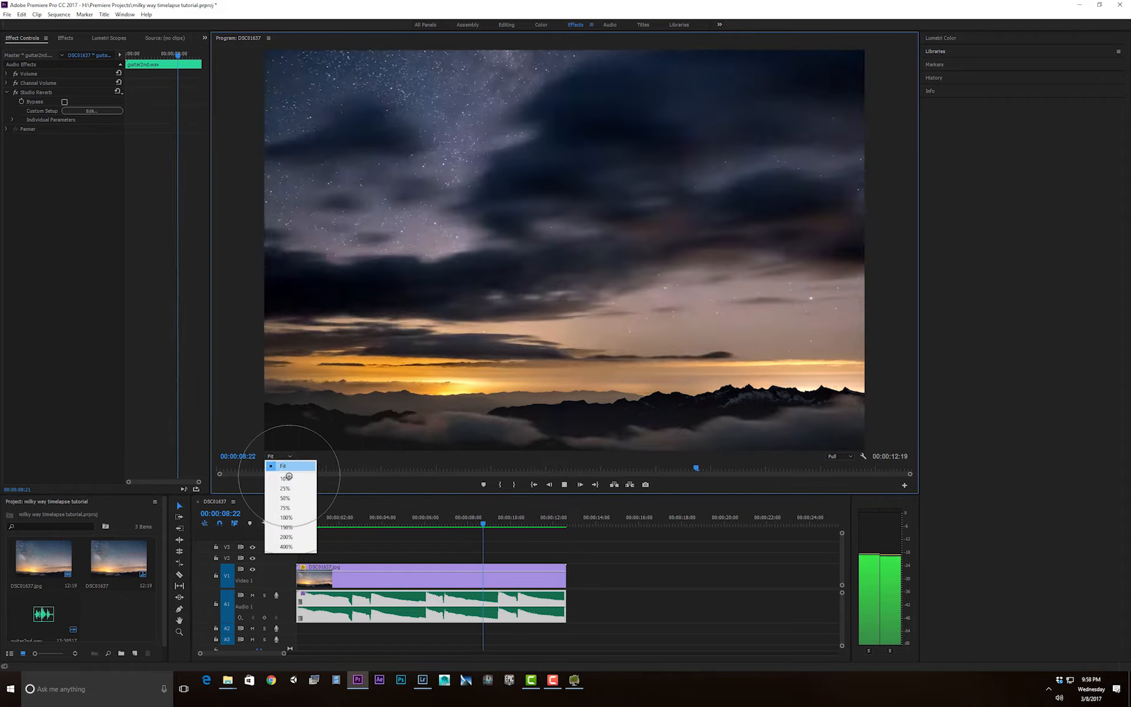
left_click(285, 488)
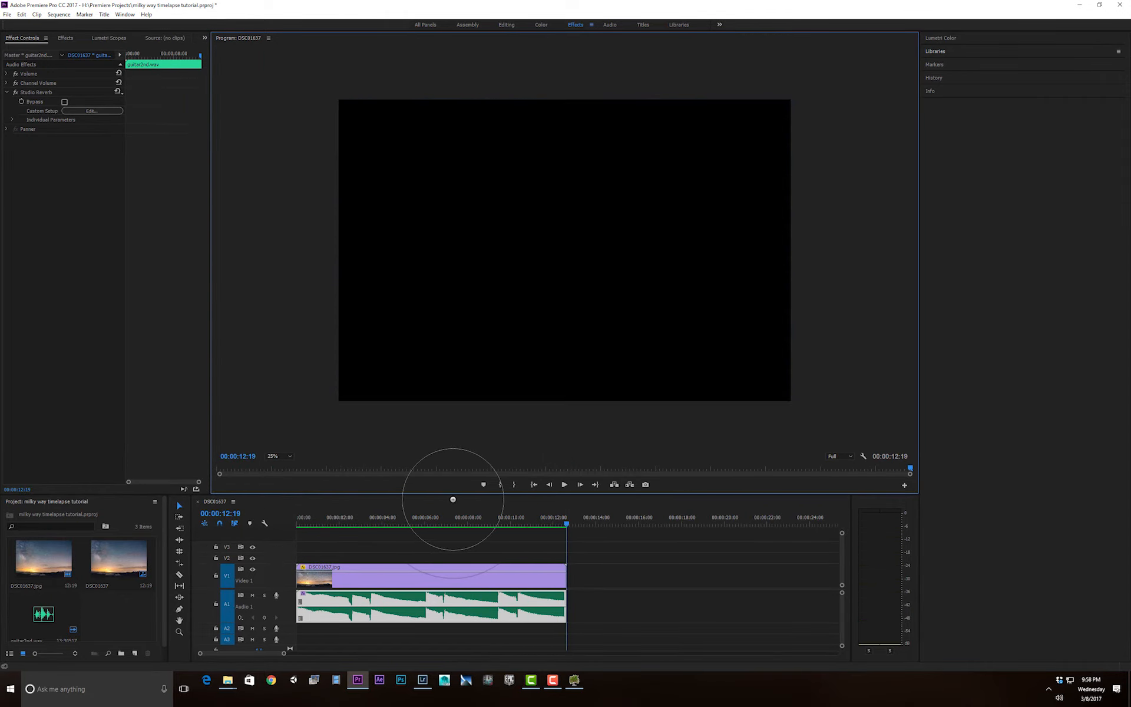
left_click_drag(565, 523, 239, 523)
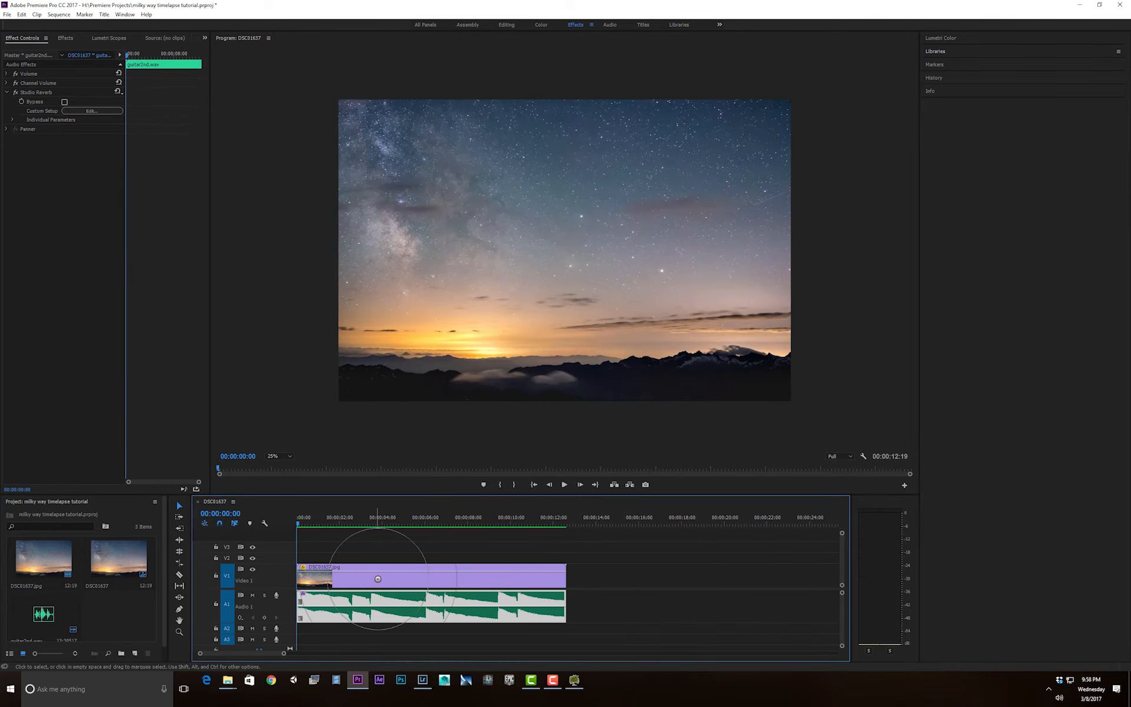
left_click(593, 600)
left_click(513, 602)
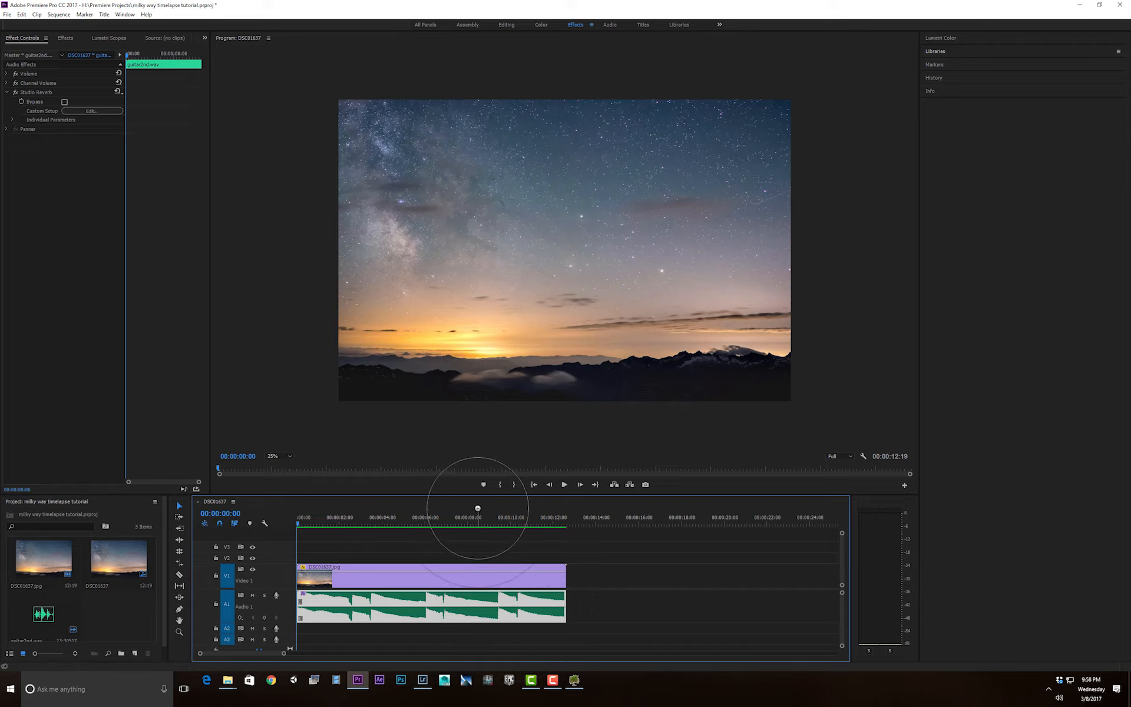
left_click(630, 601)
left_click(513, 596)
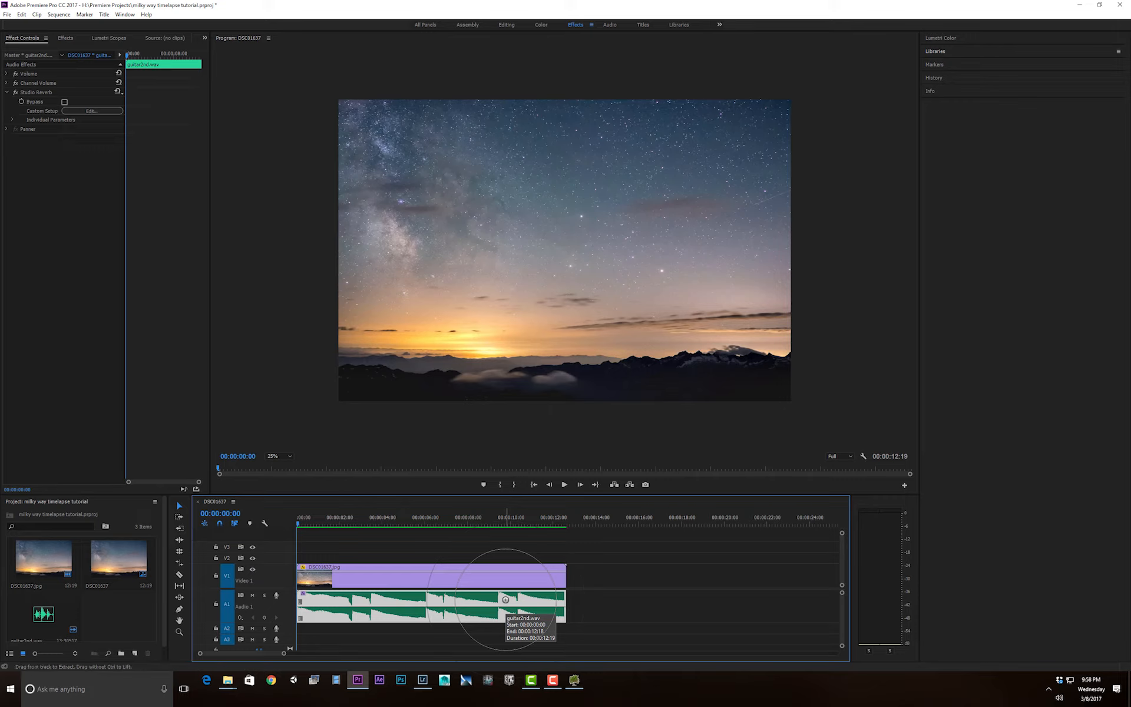
left_click(569, 615)
left_click_drag(542, 518, 218, 514)
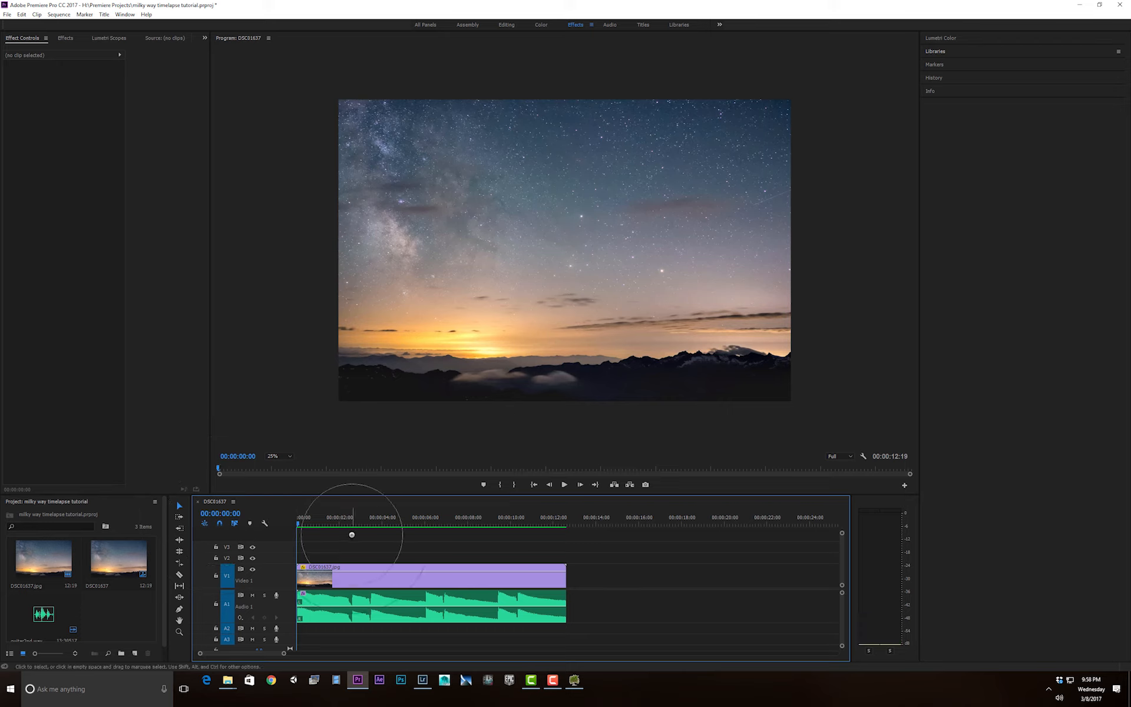
left_click_drag(296, 521, 240, 508)
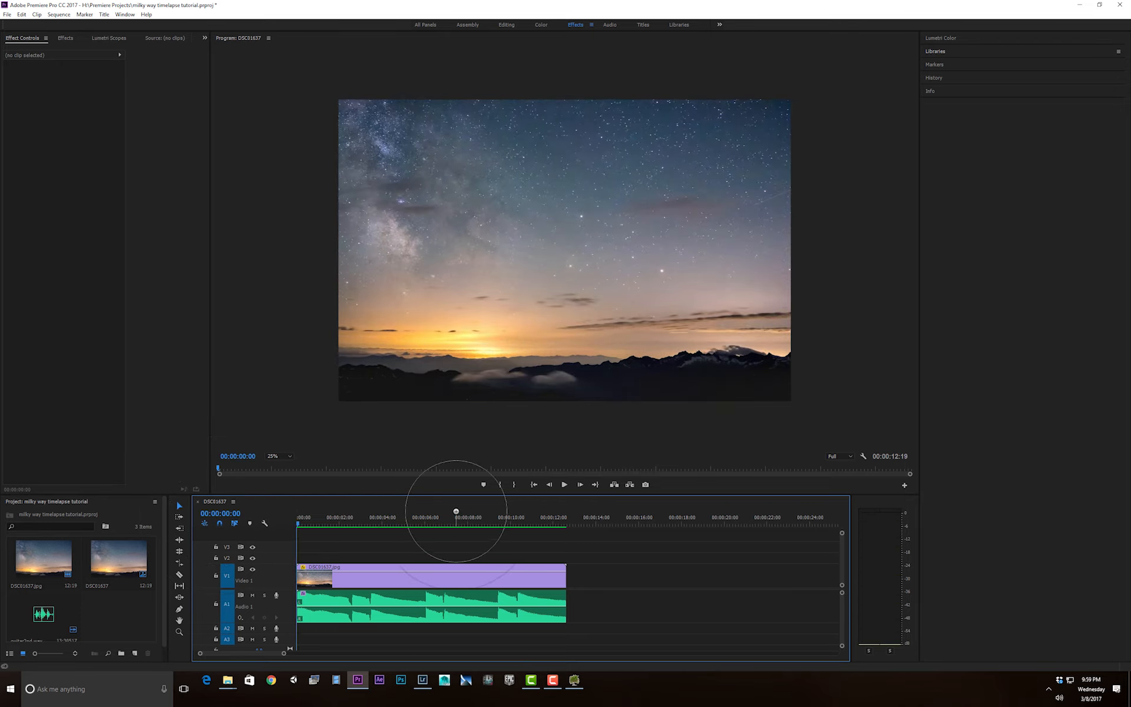
left_click_drag(308, 519, 269, 526)
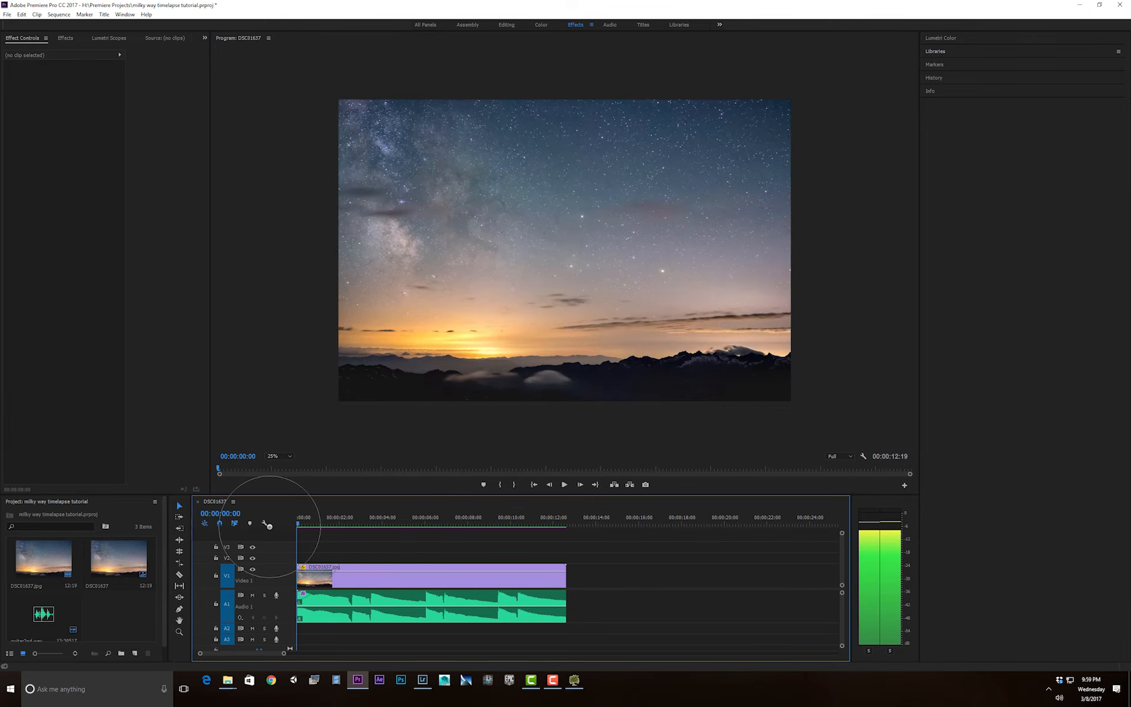
Step: Nest the timelapse video clip and the guitar2nd.wav clip together into one sequence, keeping the suggested name
left_click(435, 596)
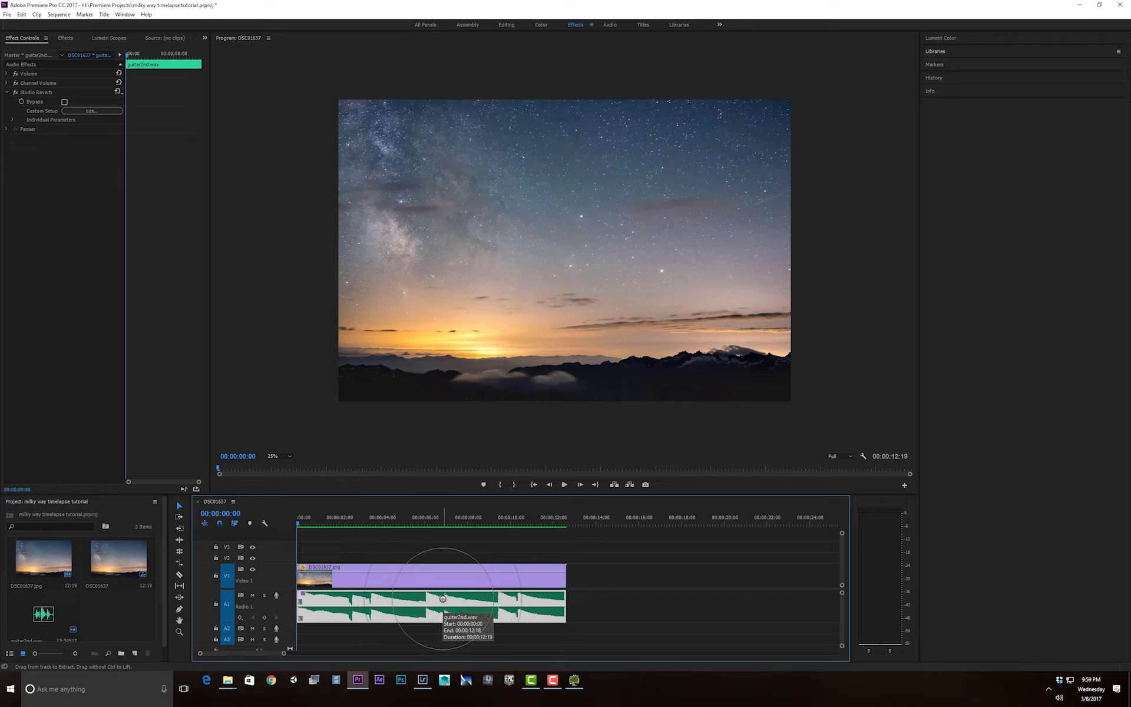
left_click(443, 575)
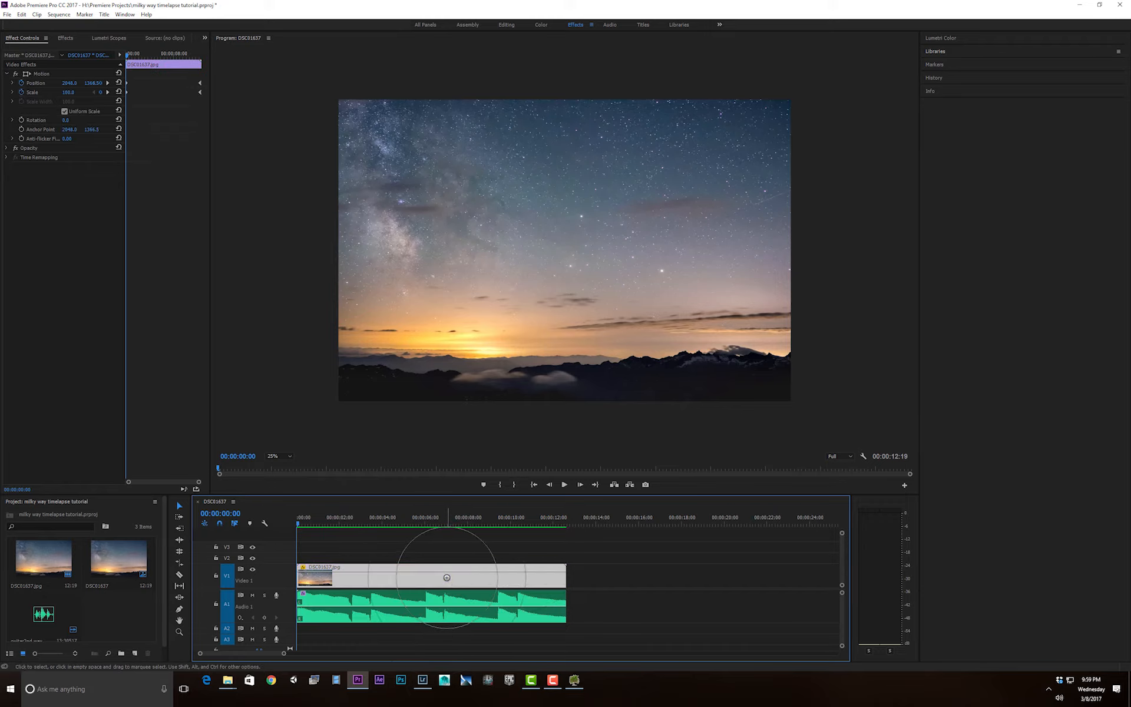
left_click(519, 557)
left_click_drag(519, 557, 454, 624)
right_click(483, 578)
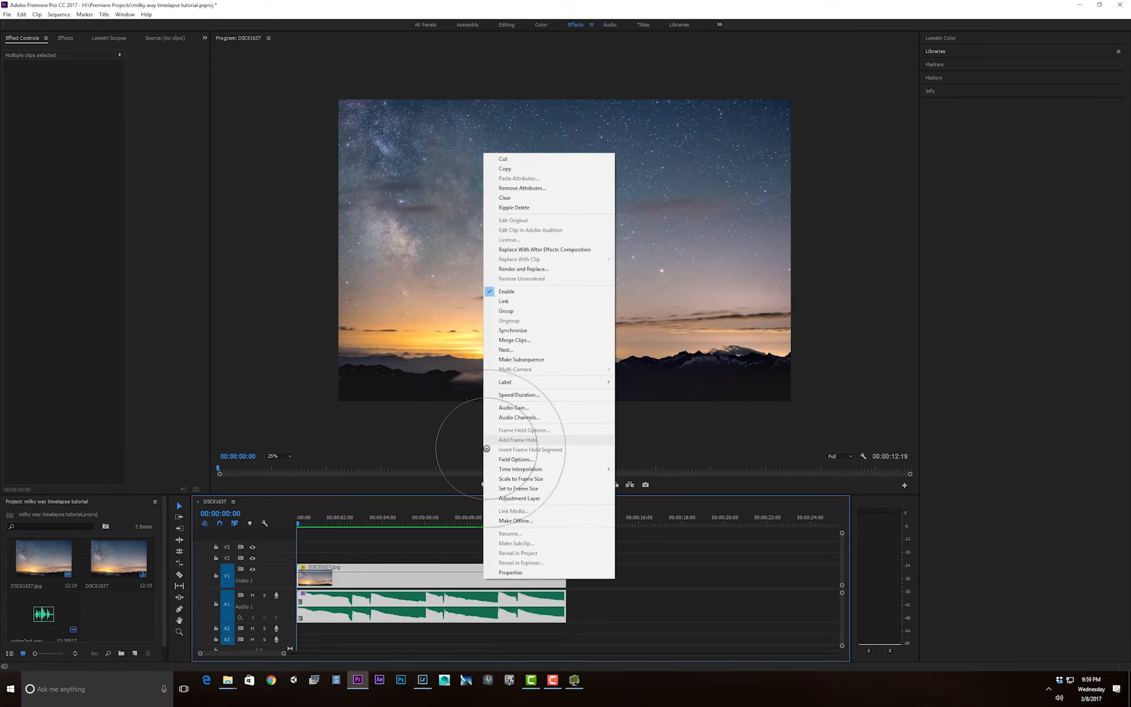
left_click(505, 349)
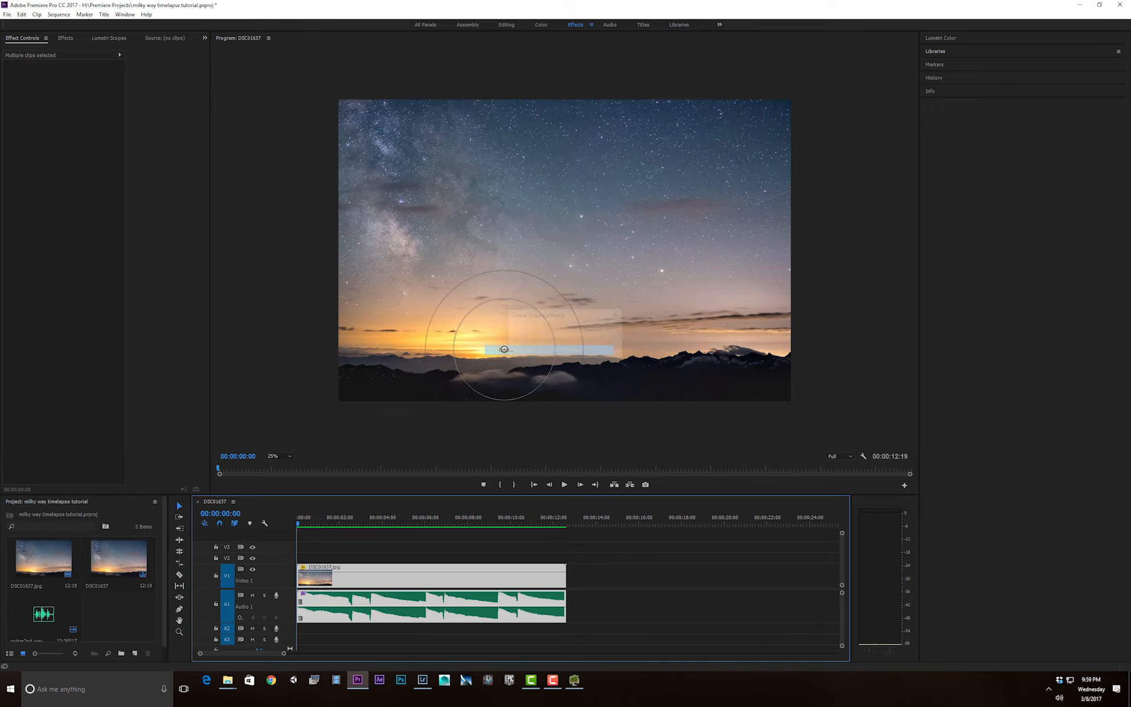
left_click(542, 348)
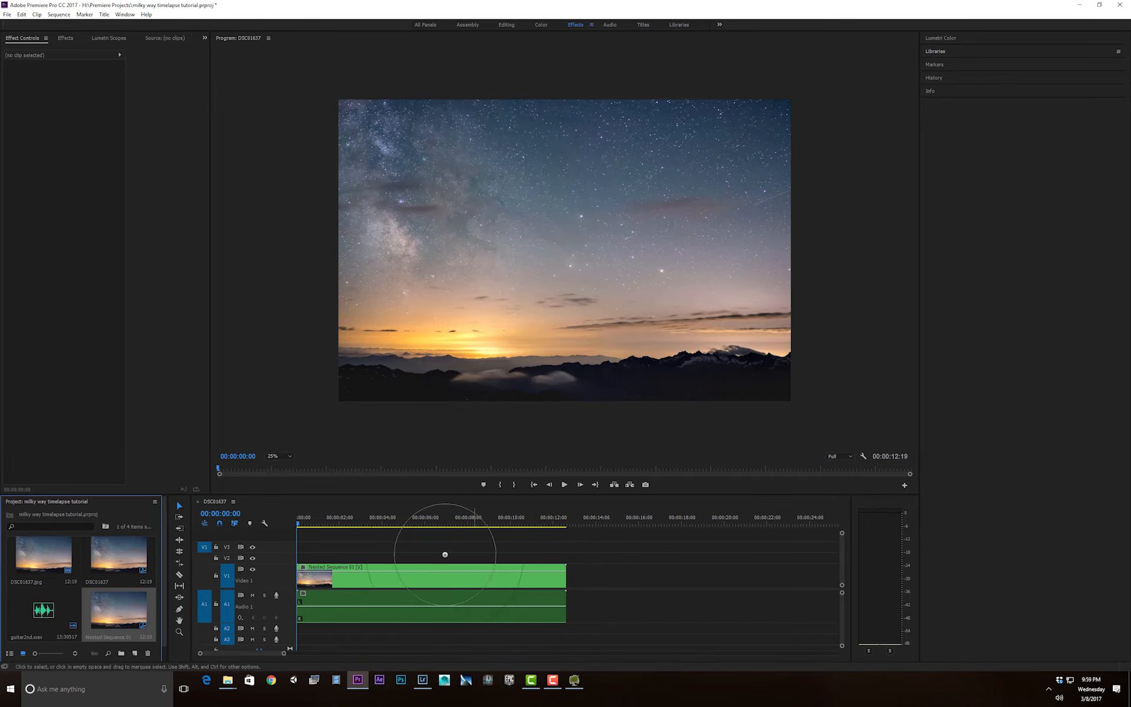
Step: Open Nested Sequence 01 to inspect the clips inside it, returning to the DSC01637 sequence
double_click(390, 575)
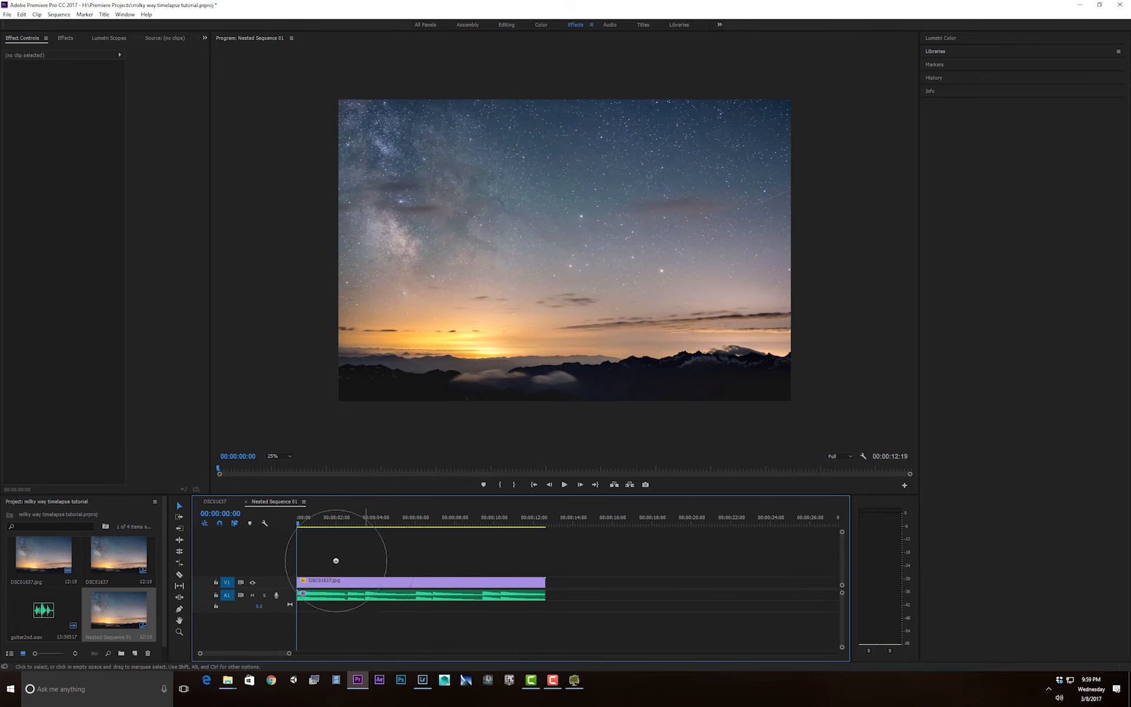
left_click(216, 501)
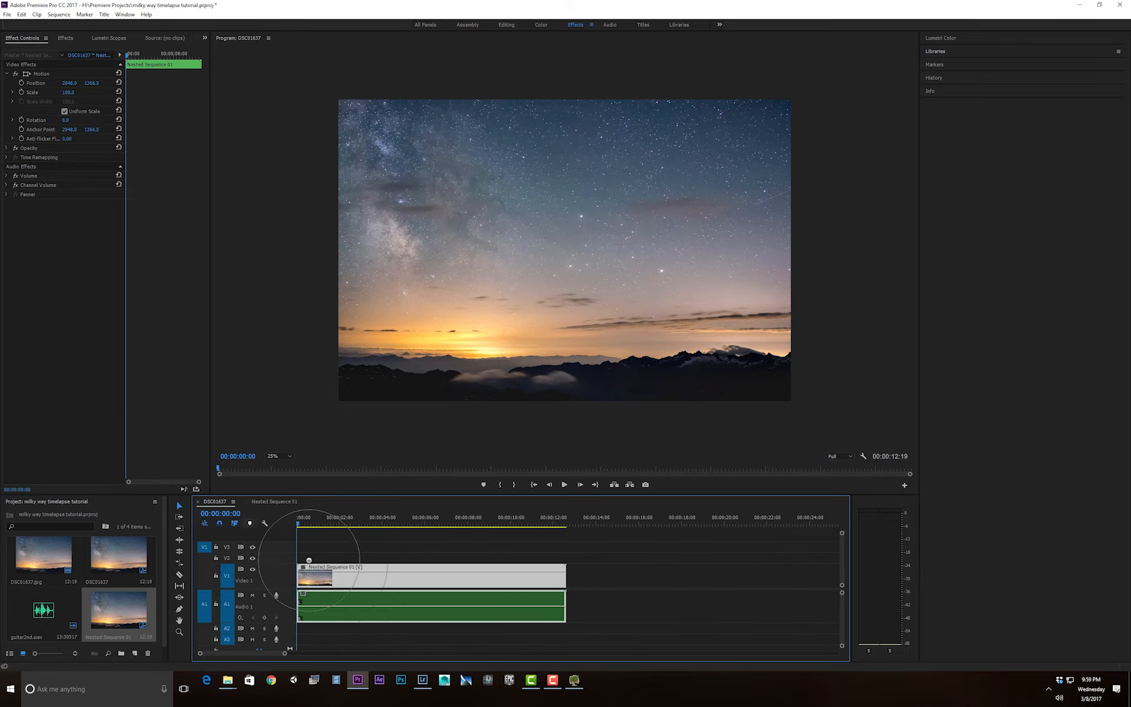
left_click(347, 550)
left_click(462, 575)
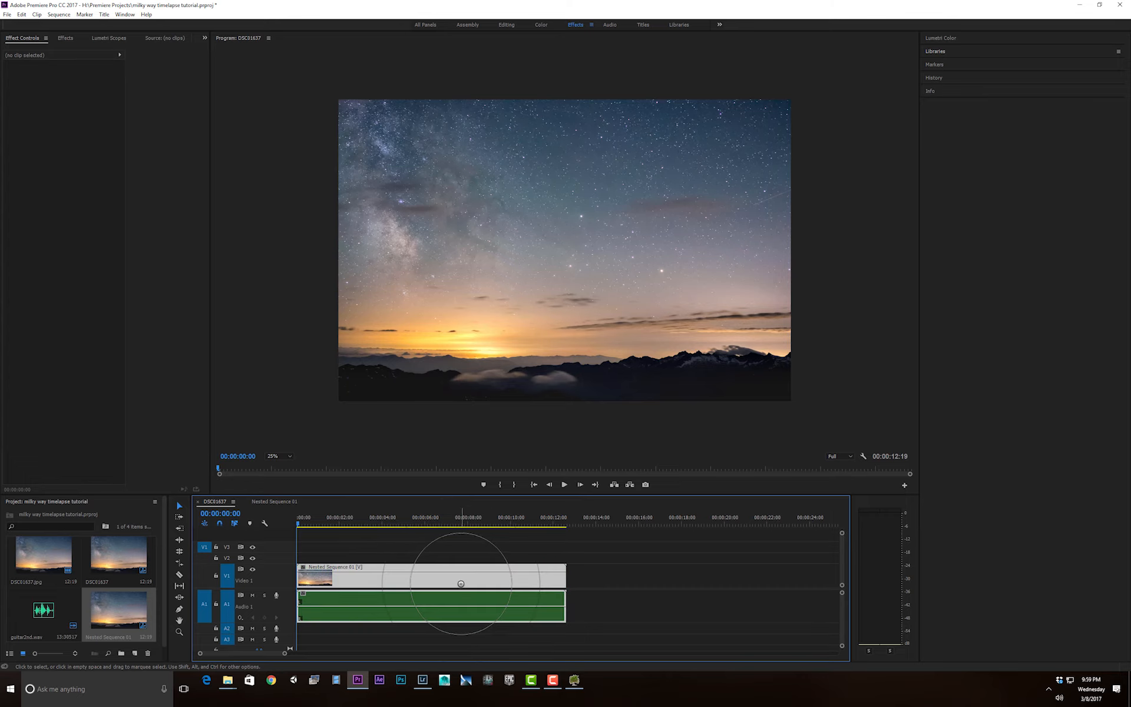
Step: Place a second copy of Nested Sequence 01 directly after the first and raise its speed to about 1000%
left_click_drag(118, 601, 625, 569)
left_click(630, 582)
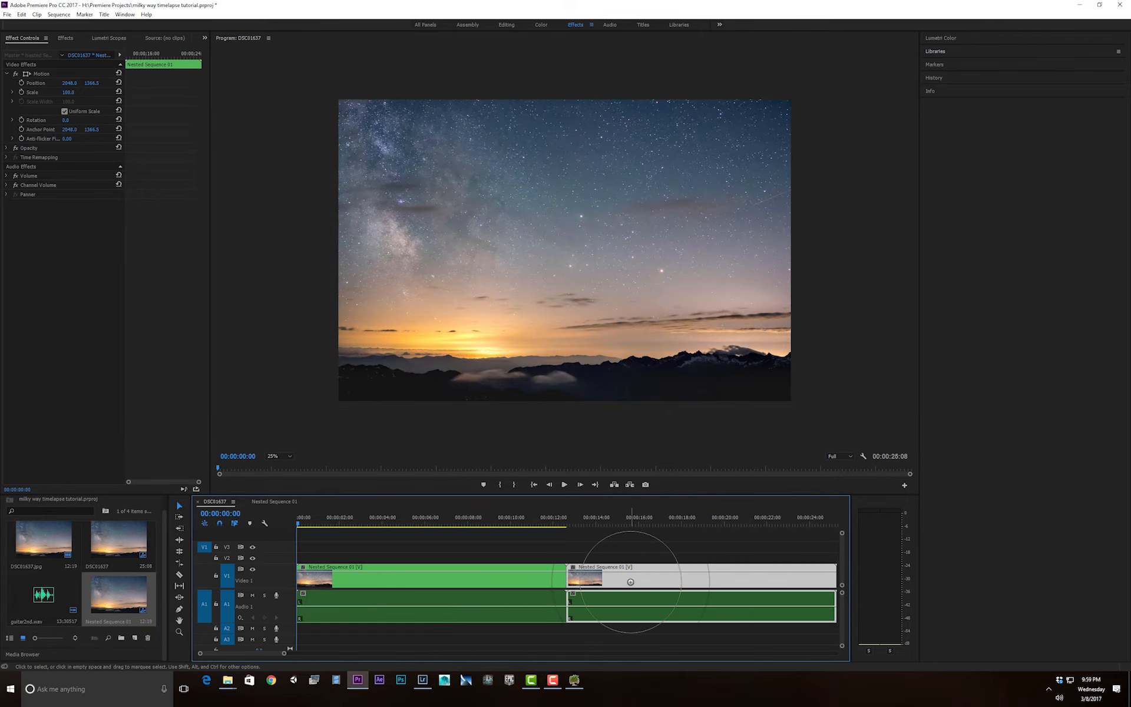
right_click(630, 582)
left_click(653, 384)
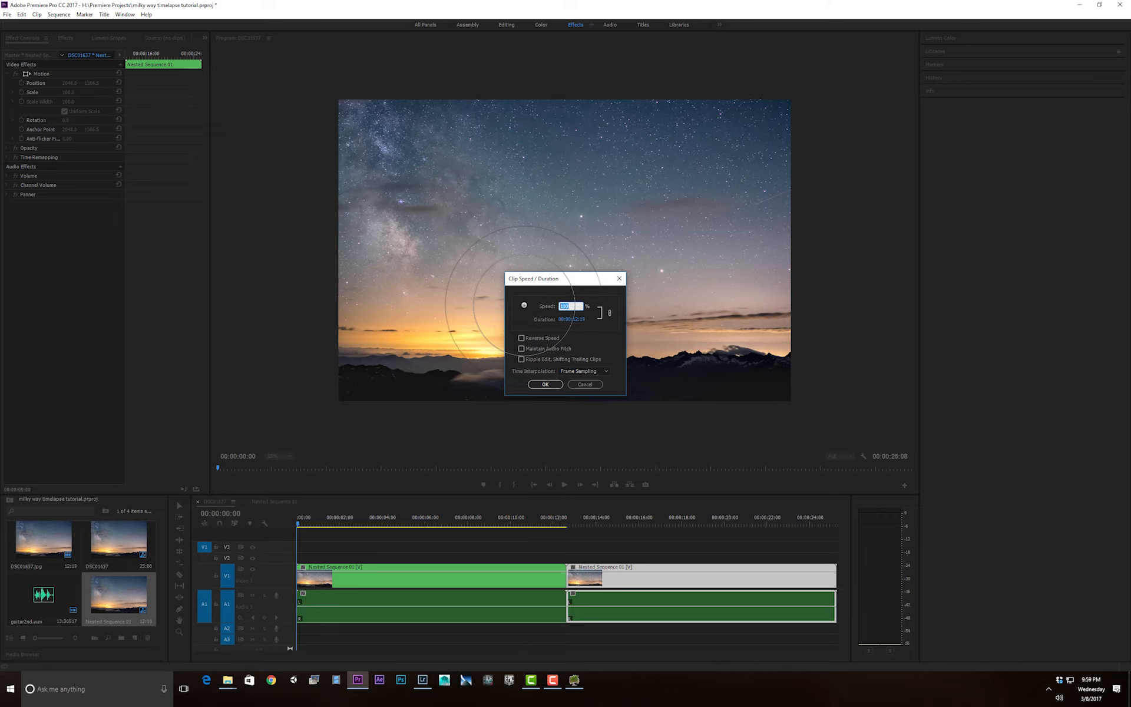
key("Return")
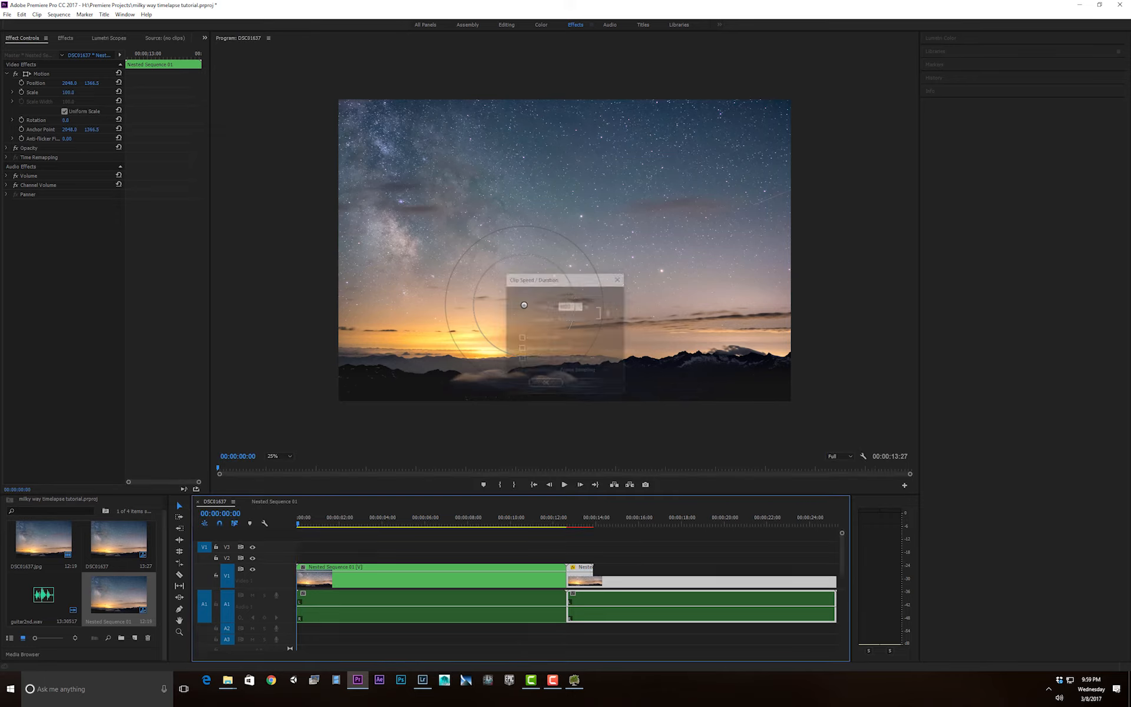
Step: Reverse the playback of the short, sped-up Nested Sequence 01 clip
right_click(581, 578)
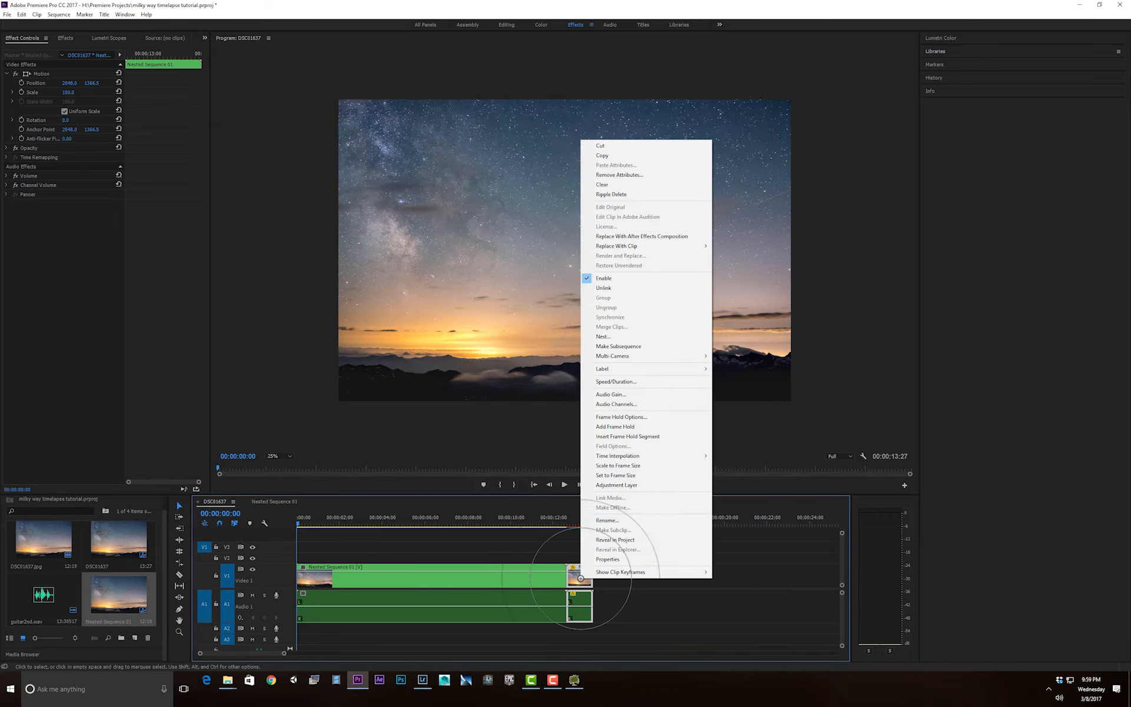
left_click(628, 382)
left_click(523, 338)
left_click(545, 384)
Step: Scrub through the reversed clip, review its speed and duration settings, and play it to the end of the sequence
left_click(576, 524)
mouse_move(575, 524)
left_mouse_down()
mouse_move(566, 525)
mouse_move(613, 526)
mouse_move(557, 526)
mouse_move(572, 527)
left_mouse_up()
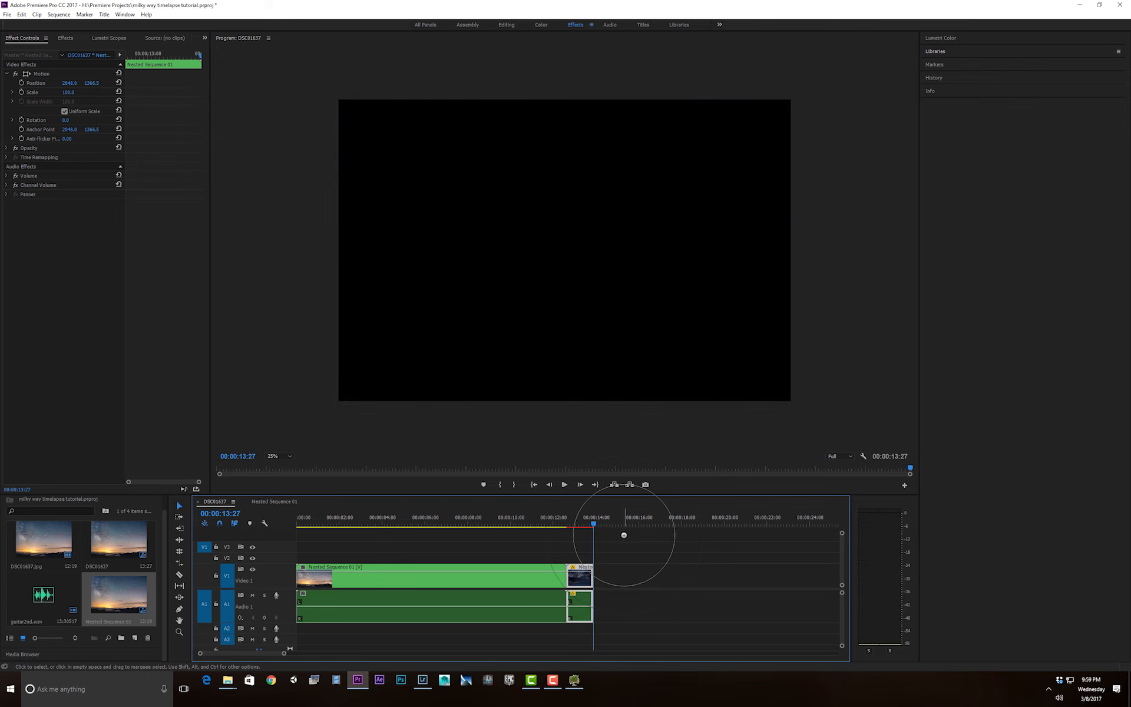
left_click(571, 524)
right_click(588, 580)
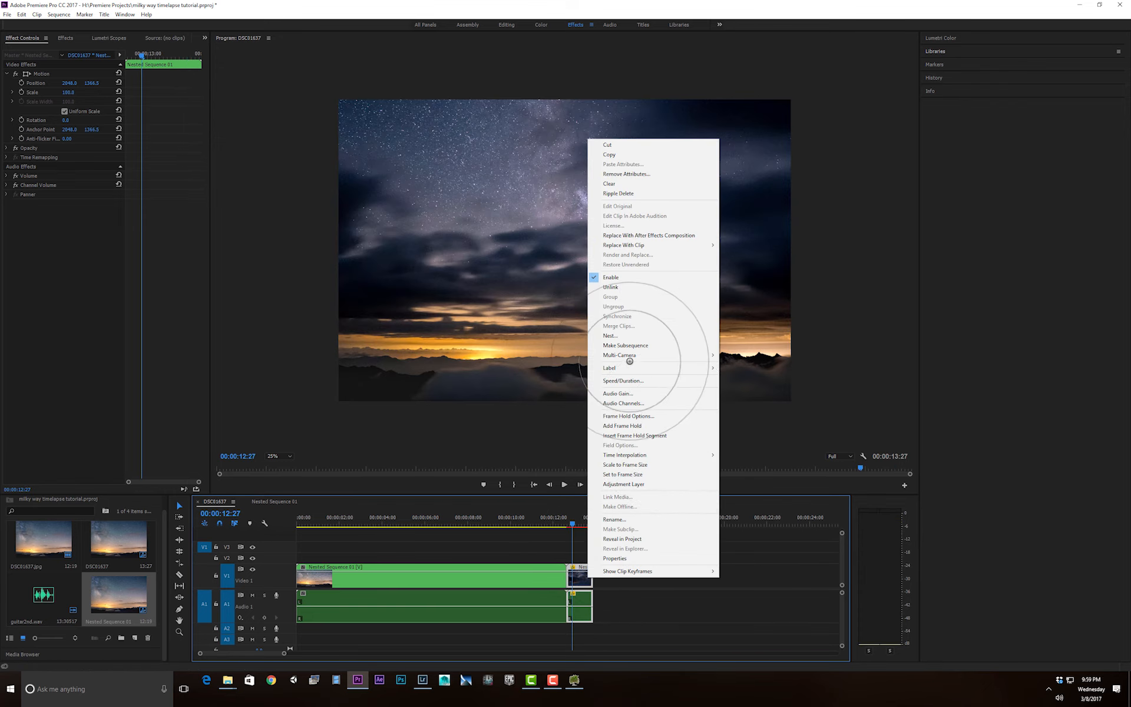
left_click(623, 380)
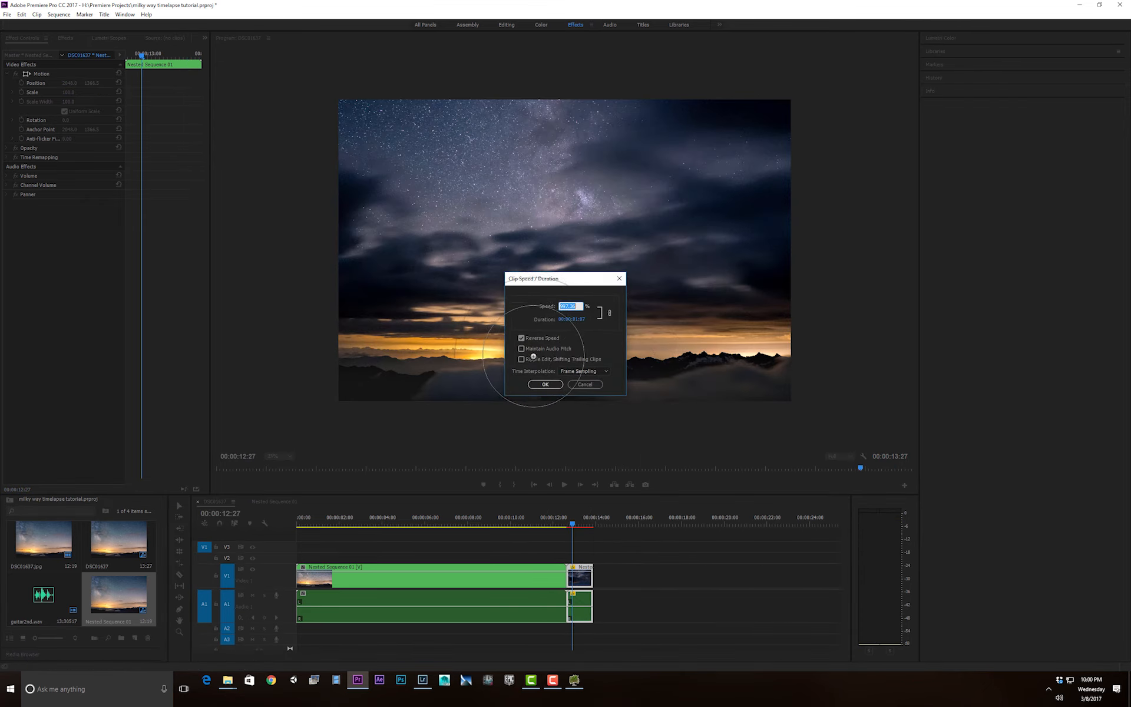
left_click(544, 384)
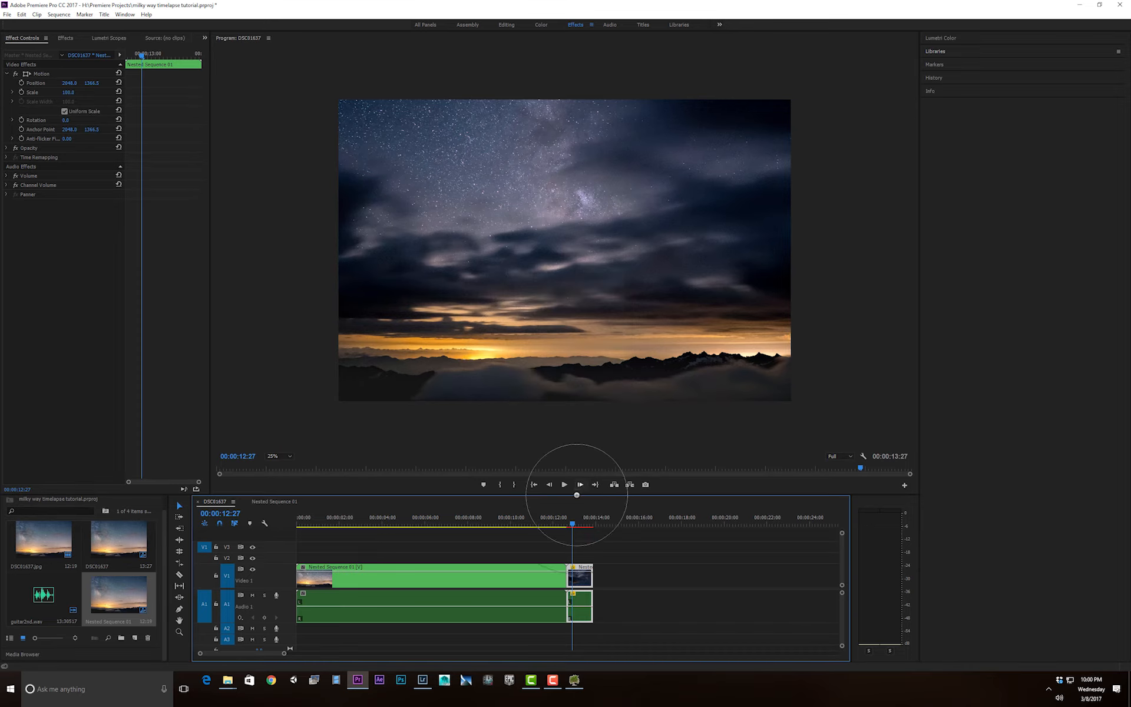
key("Return")
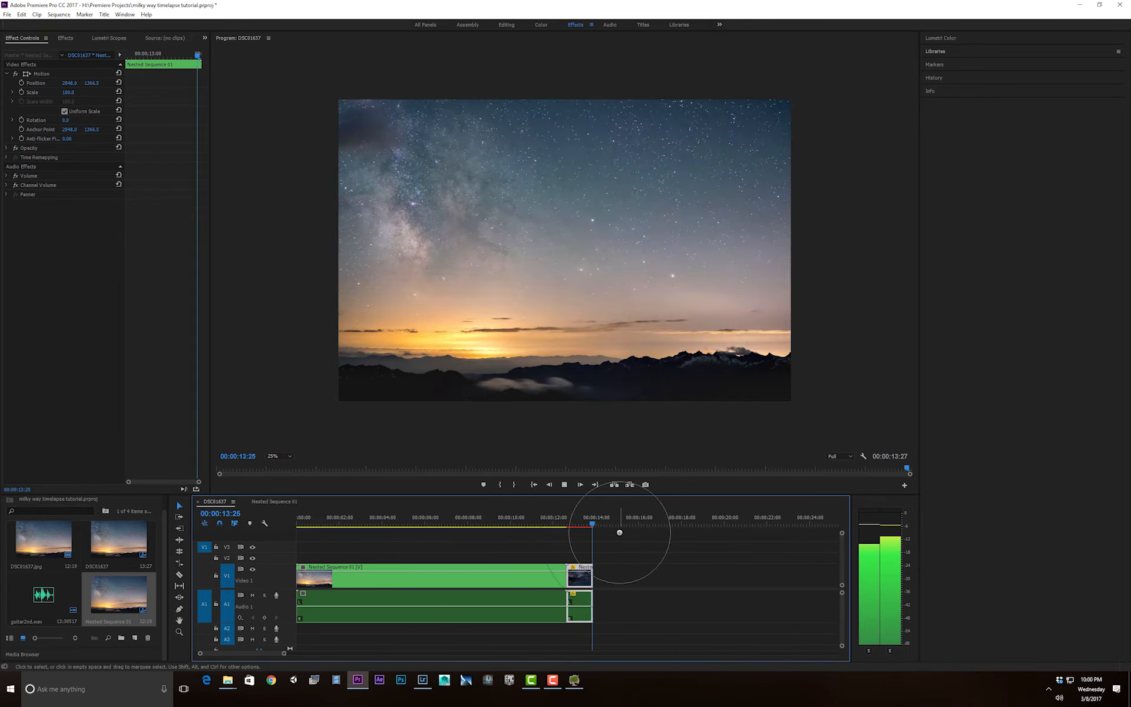
key("space")
Step: Return the playhead to the start and render the DSC01637 sequence from In to Out for smooth playback
left_click_drag(571, 515, 253, 505)
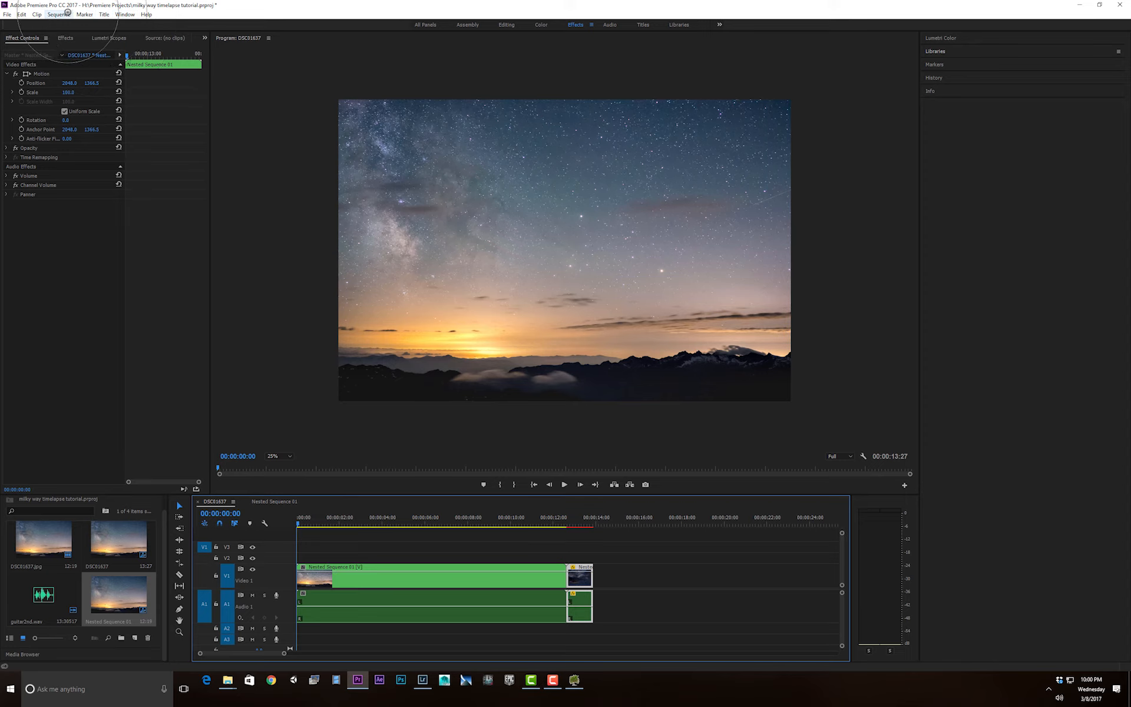
left_click(59, 14)
left_click(47, 47)
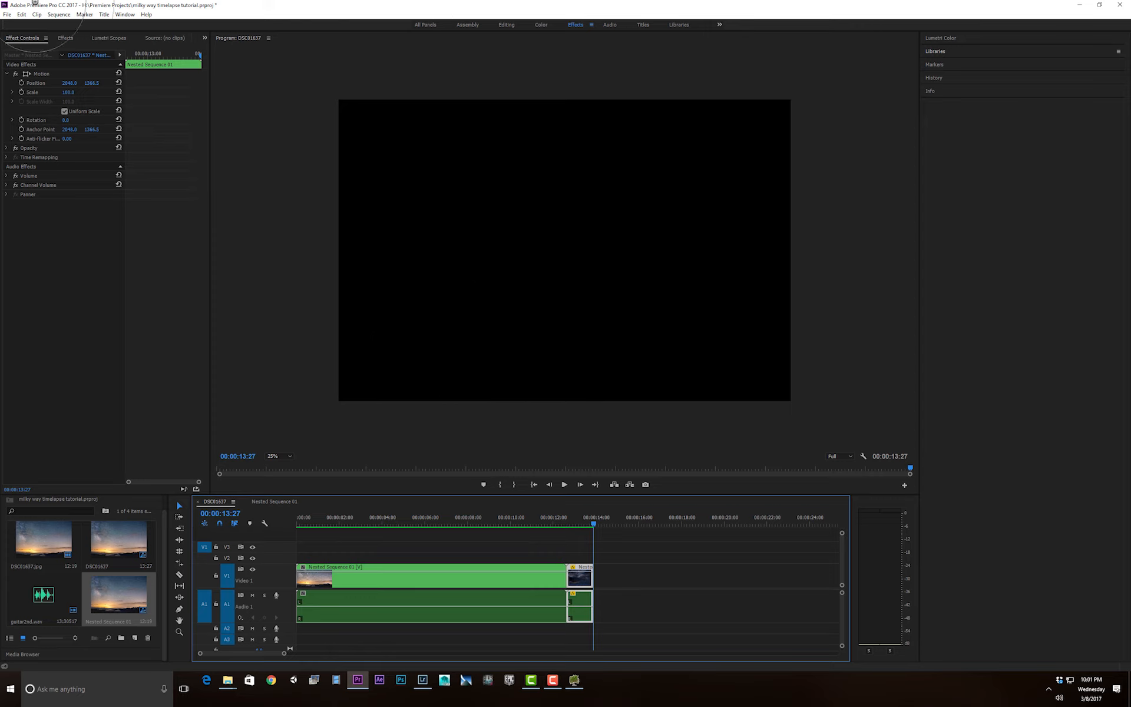
Step: Open the media export settings for the DSC01637 sequence and set the output folder to tutorials\milky_way_timelapse_tutorial on drive H
left_click(7, 15)
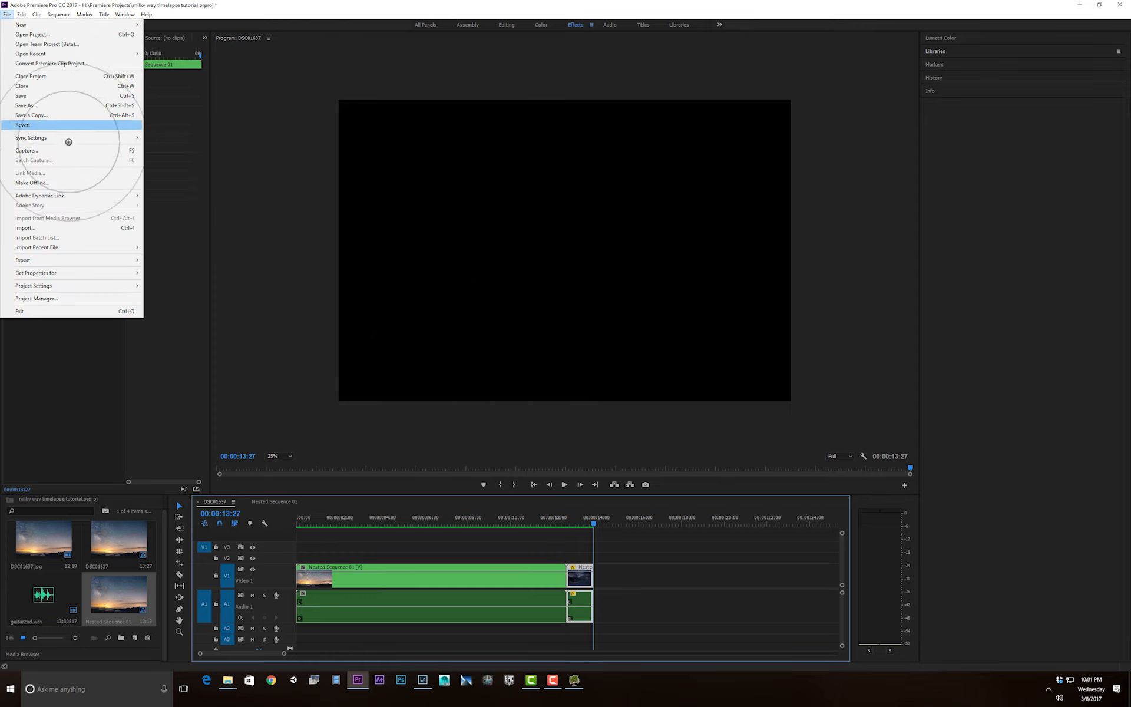
mouse_move(64, 258)
left_click(159, 259)
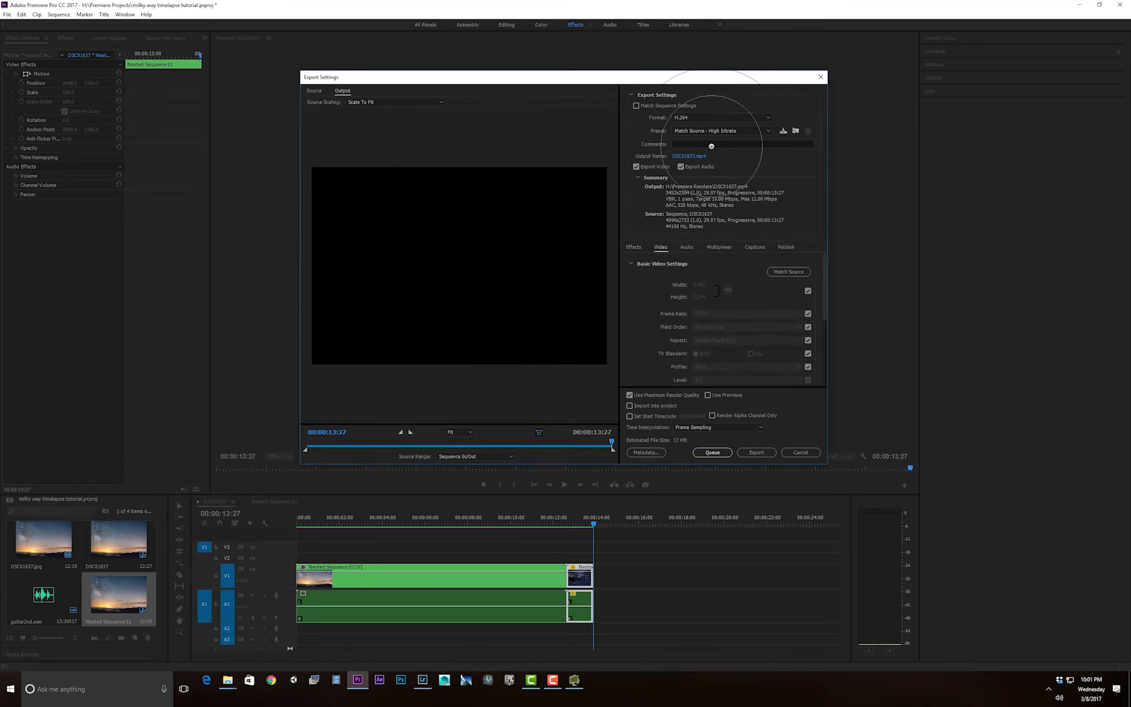
left_click(689, 158)
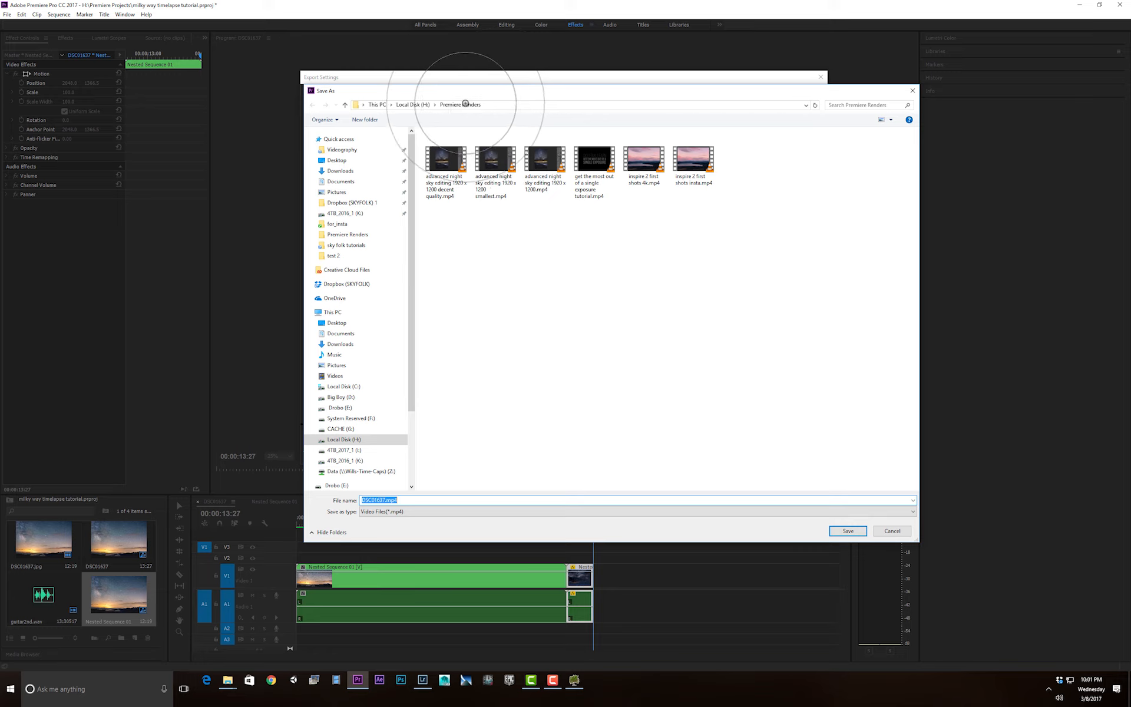
left_click(412, 104)
double_click(447, 248)
double_click(465, 145)
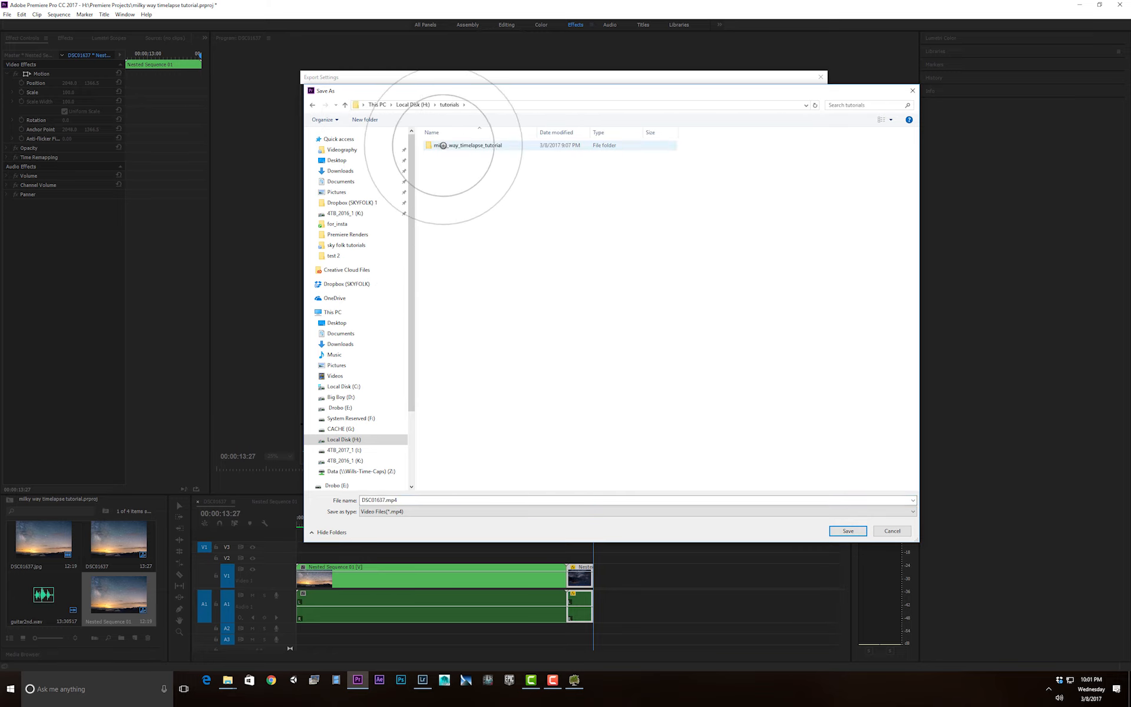
left_click(848, 531)
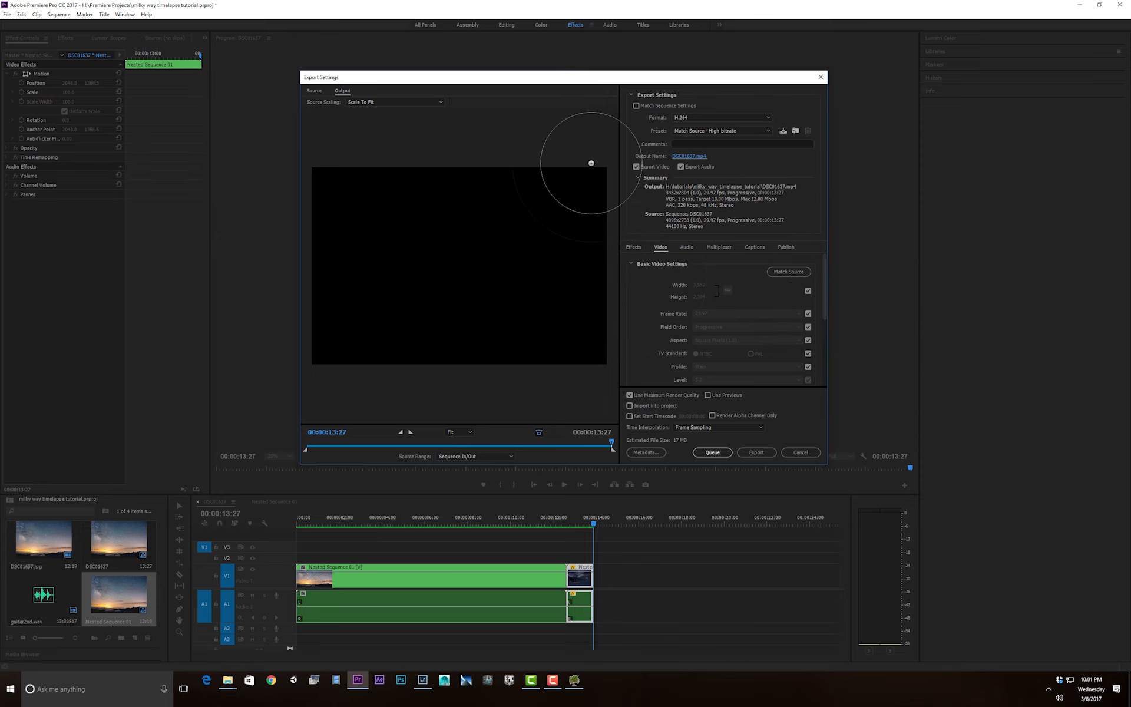
Step: Name the export file milky_way_tutorial_video_4k.mp4 and look over the basic video settings
left_click(686, 155)
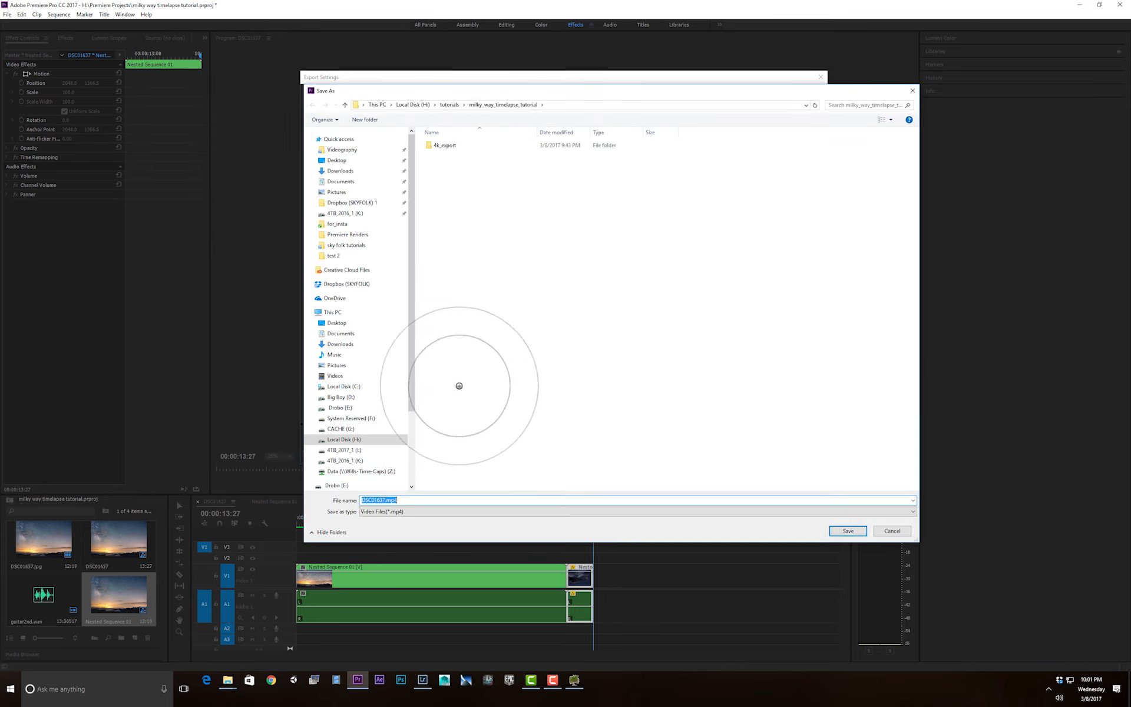
left_click(382, 499)
left_click_drag(383, 499, 282, 495)
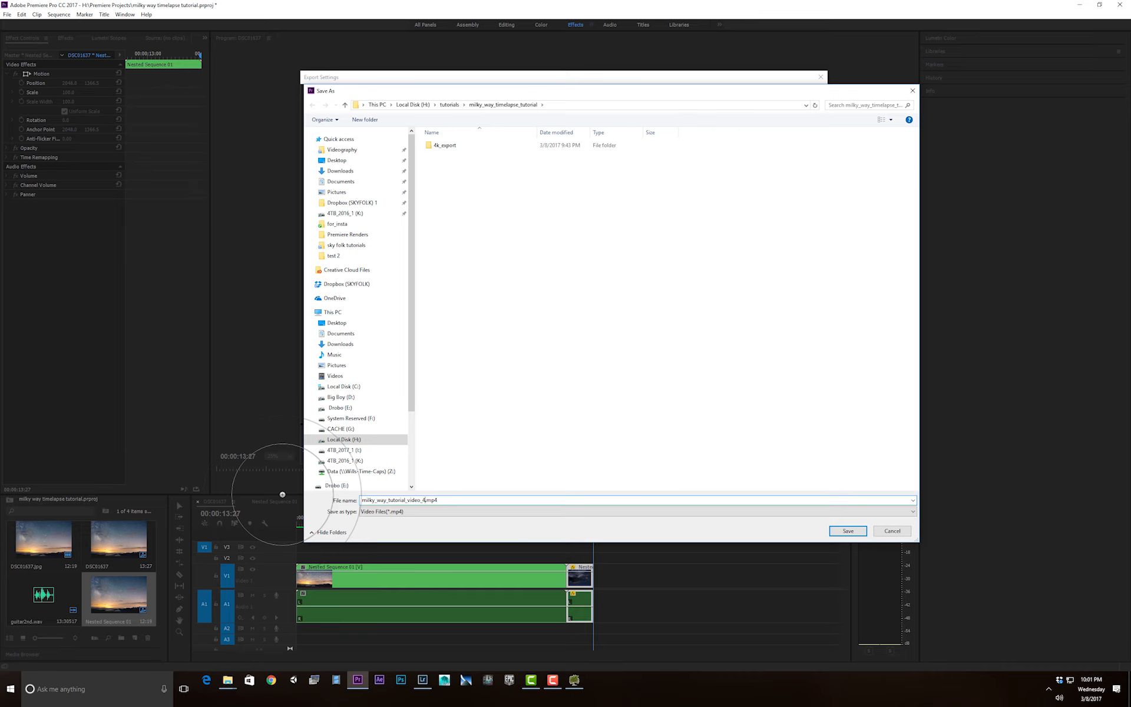
type("milky_way_tutorial_video_4k")
left_click(848, 531)
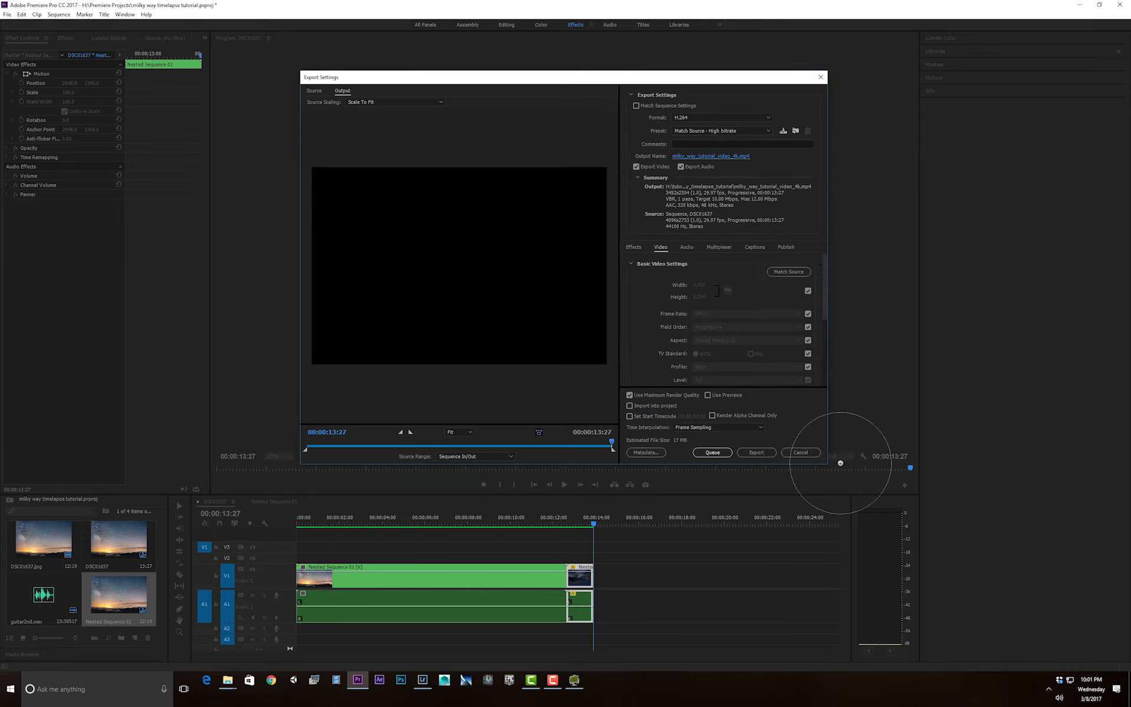
left_click_drag(825, 276, 824, 282)
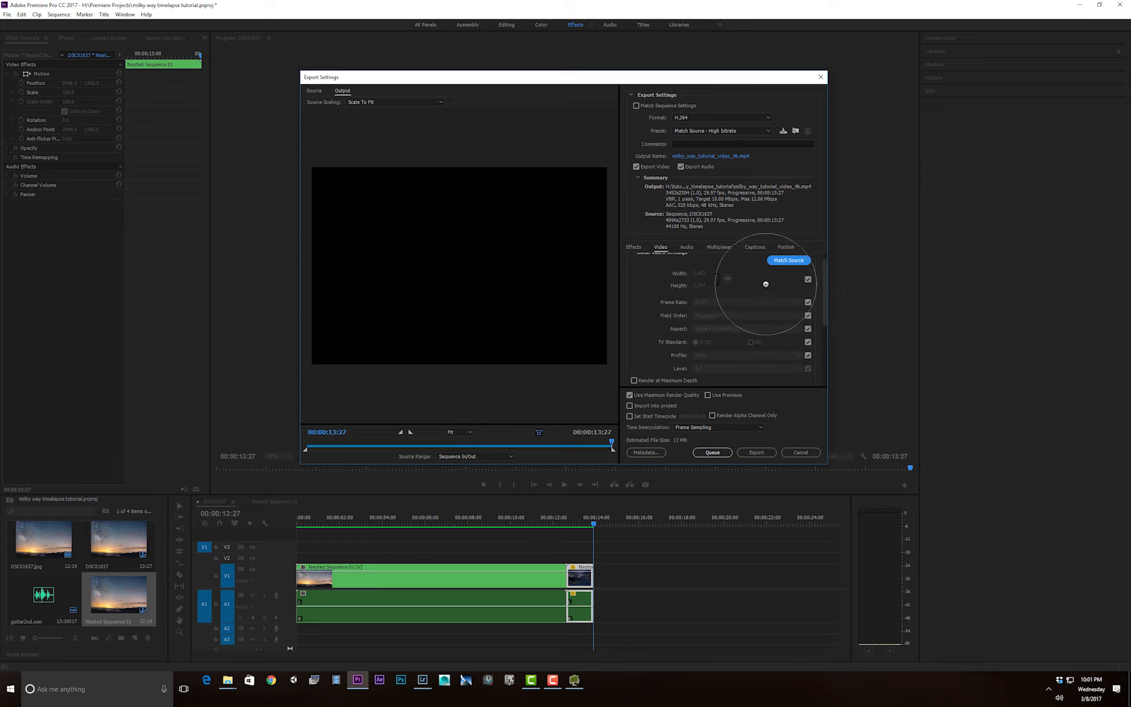
scroll(766, 286, "up", 2)
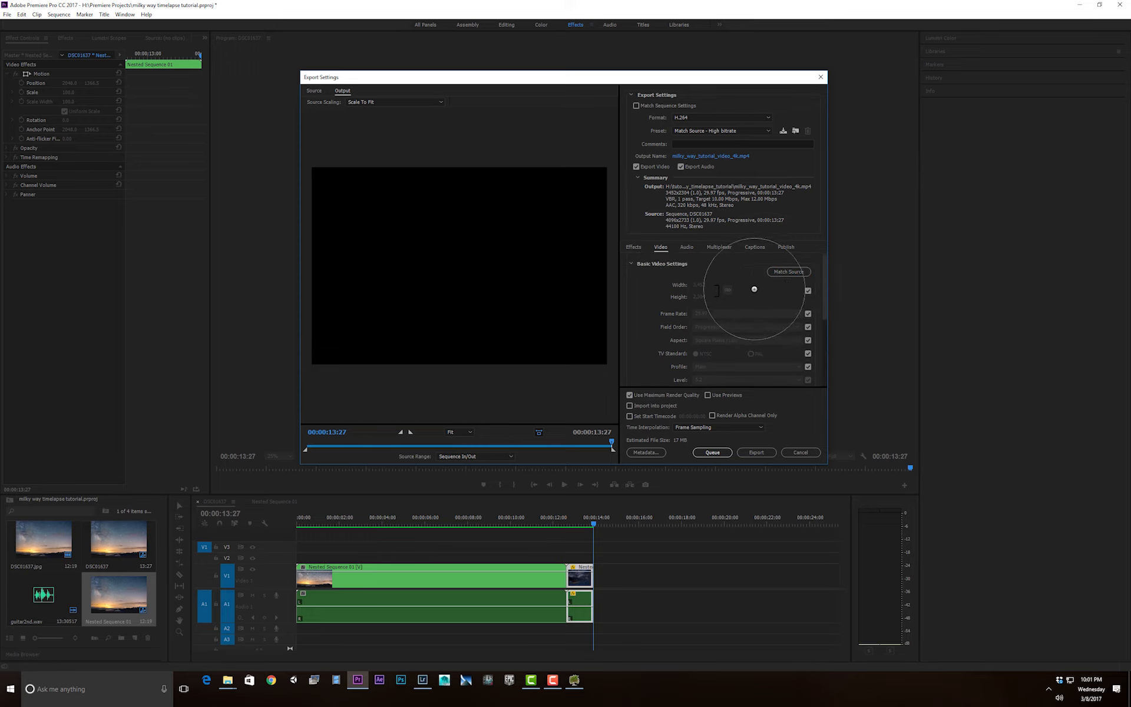
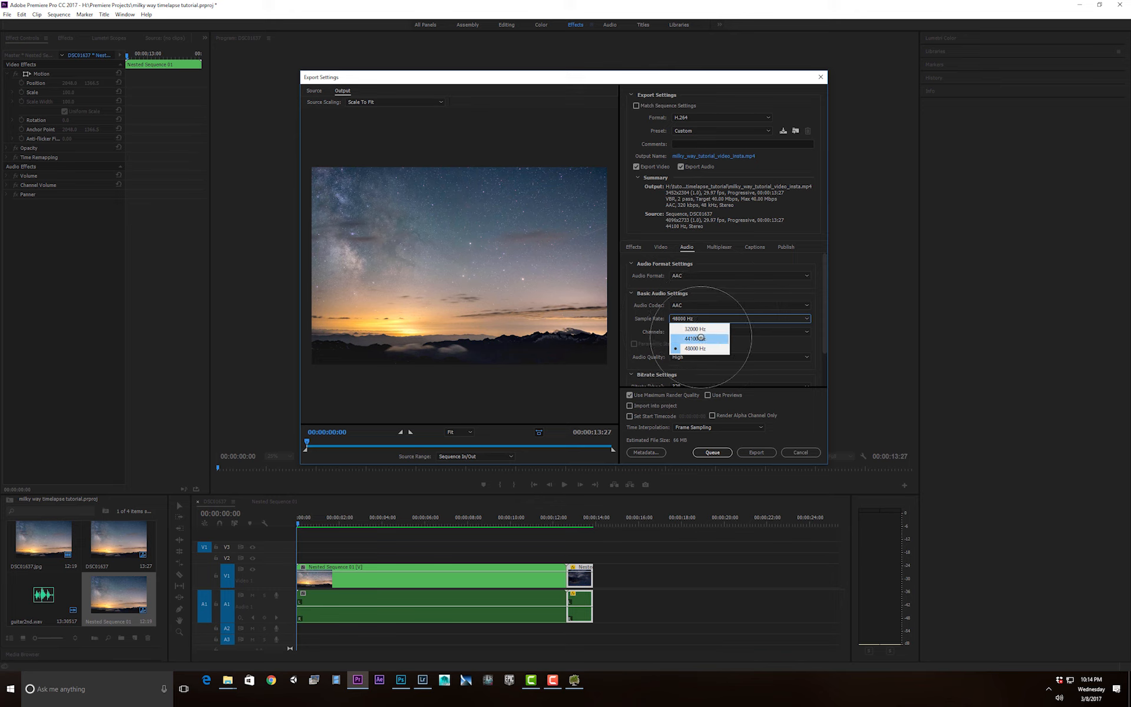
Step: Set the export audio sample rate to 44100 Hz and the audio bitrate to 128 kbps
left_click(698, 338)
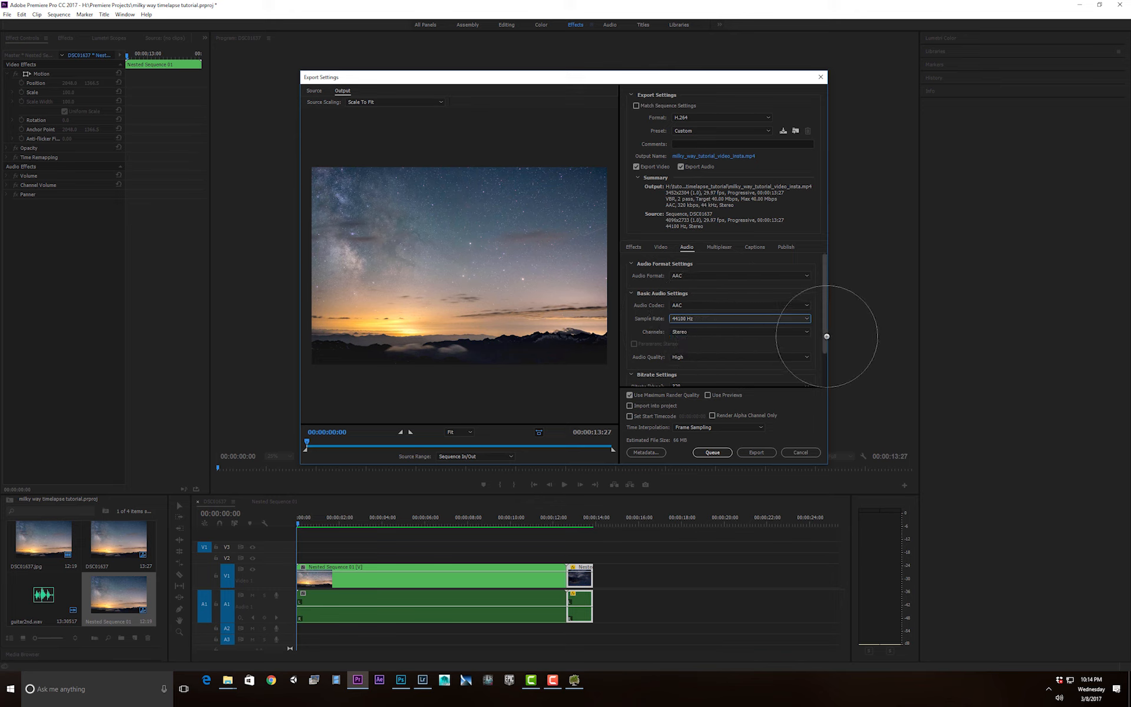
scroll(813, 353, "down", 3)
left_click(701, 346)
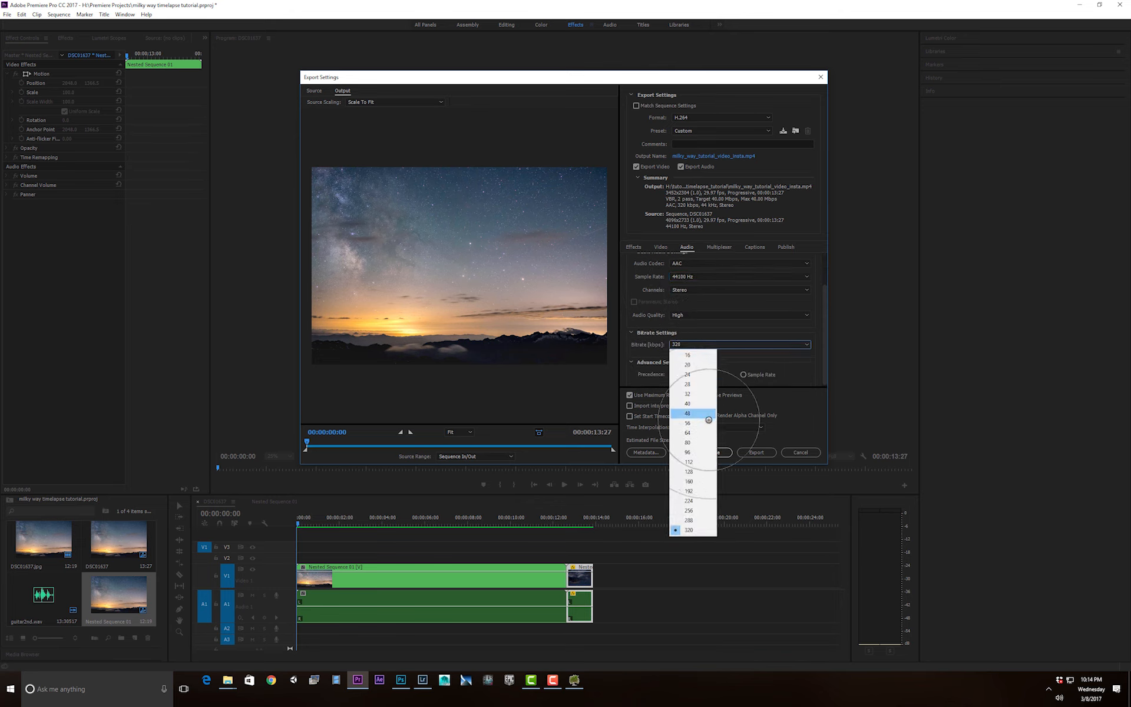
left_click(689, 471)
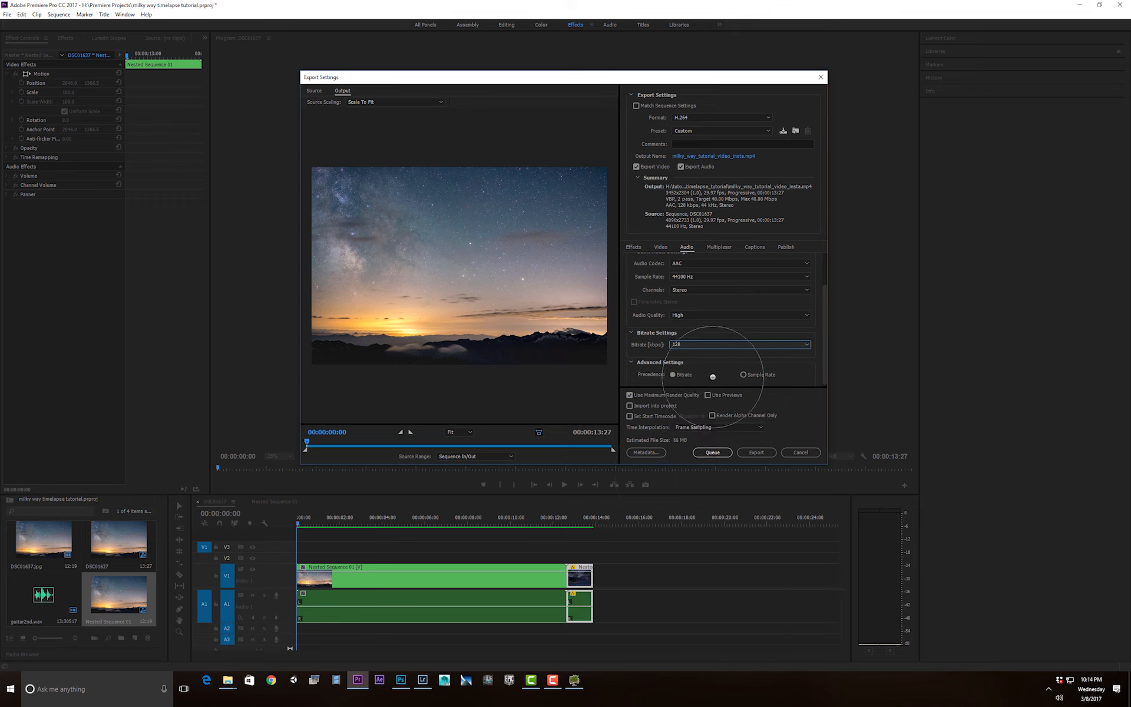
Step: Set both the target and maximum video bitrate of the Instagram export to 15 Mbps
left_click(660, 247)
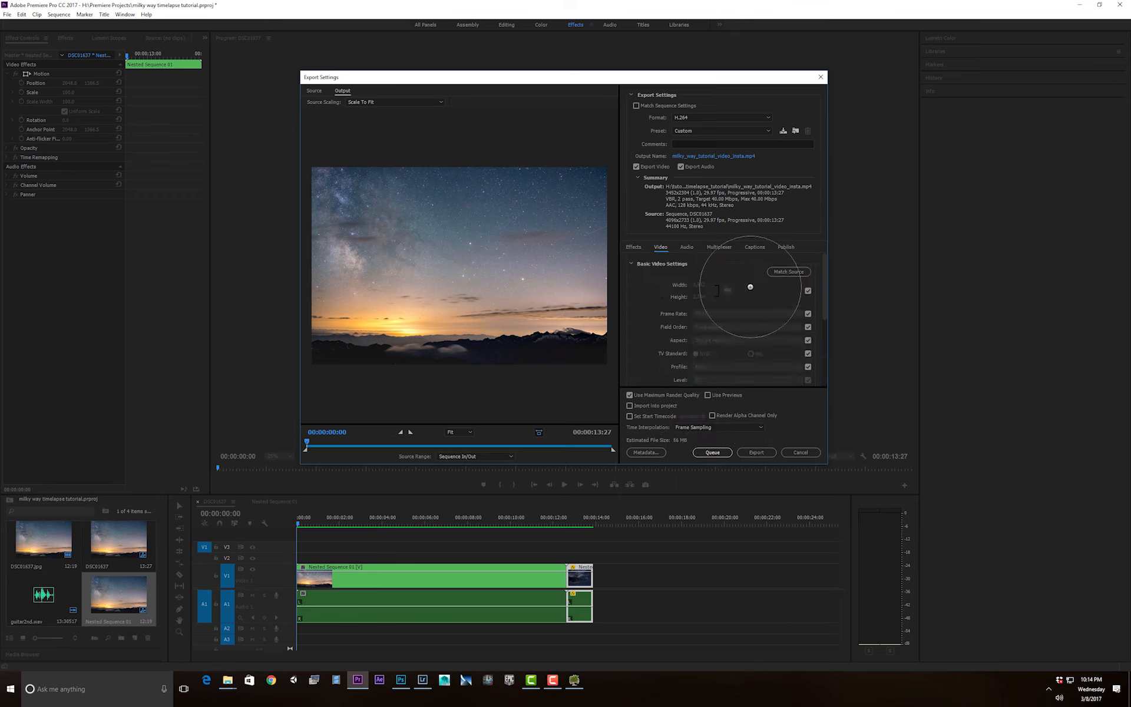
left_click_drag(824, 292, 825, 355)
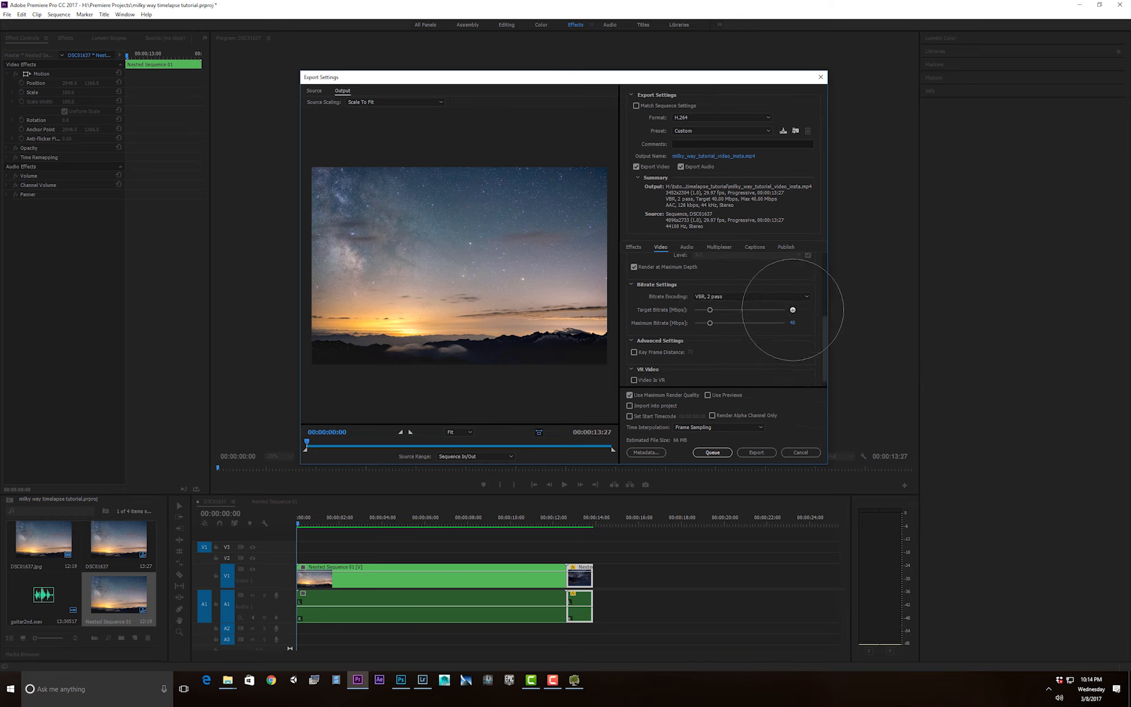
left_click(793, 309)
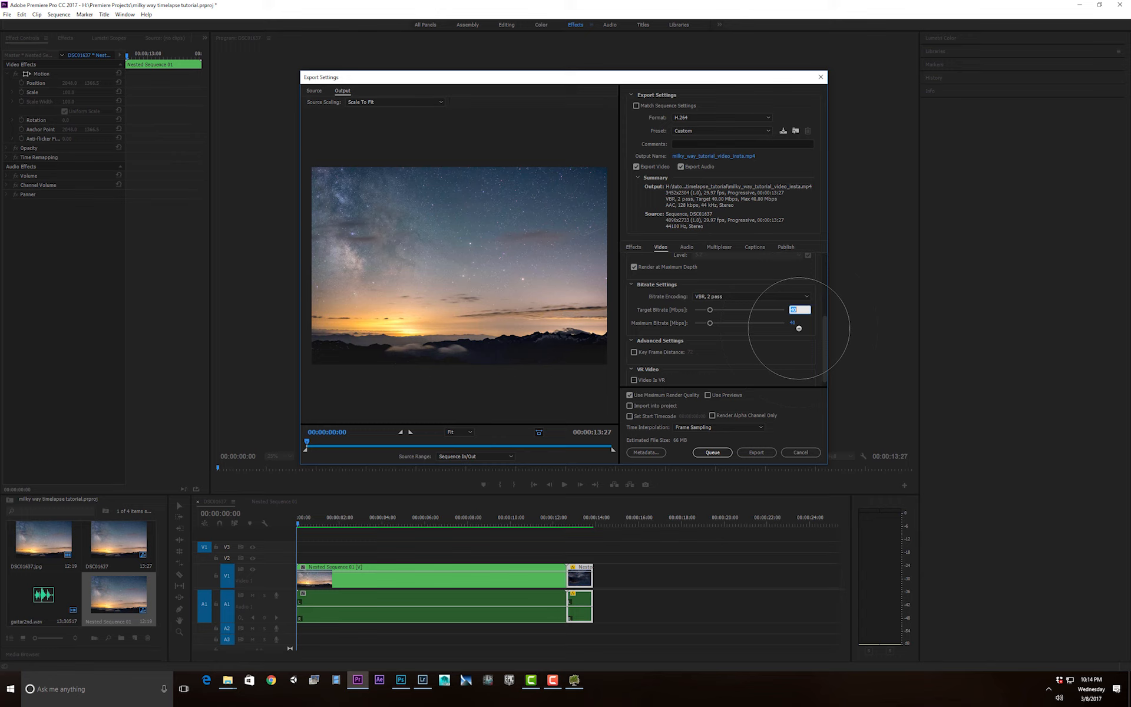
type("15")
key("Return")
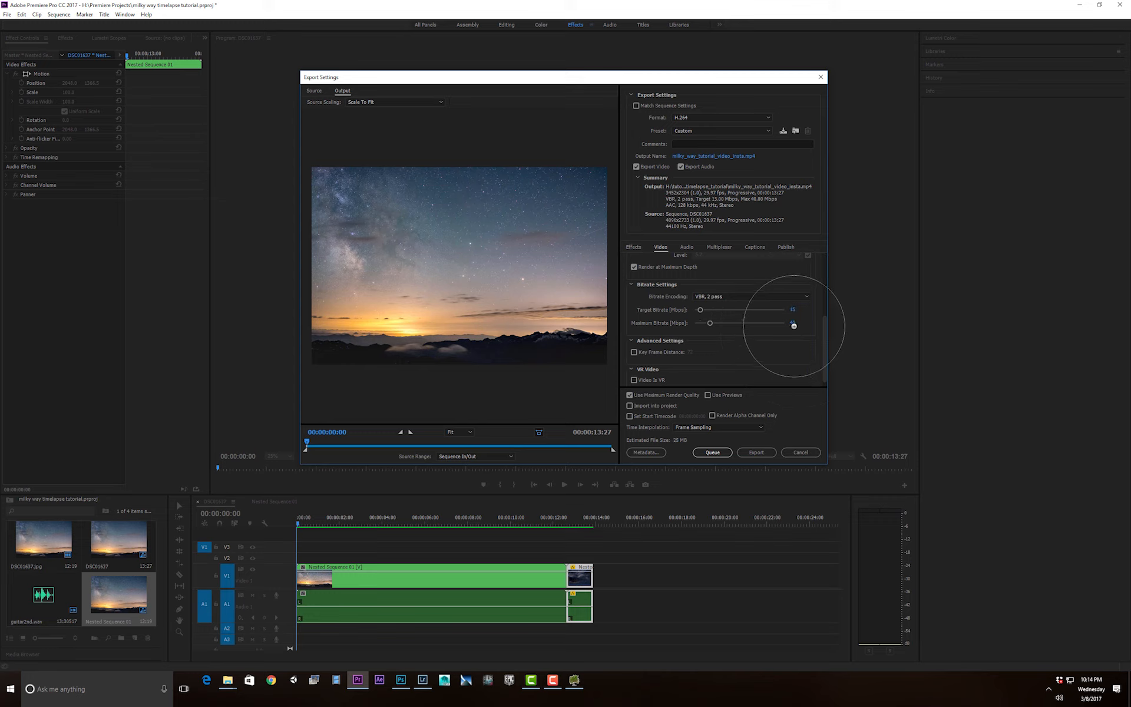
left_click(793, 323)
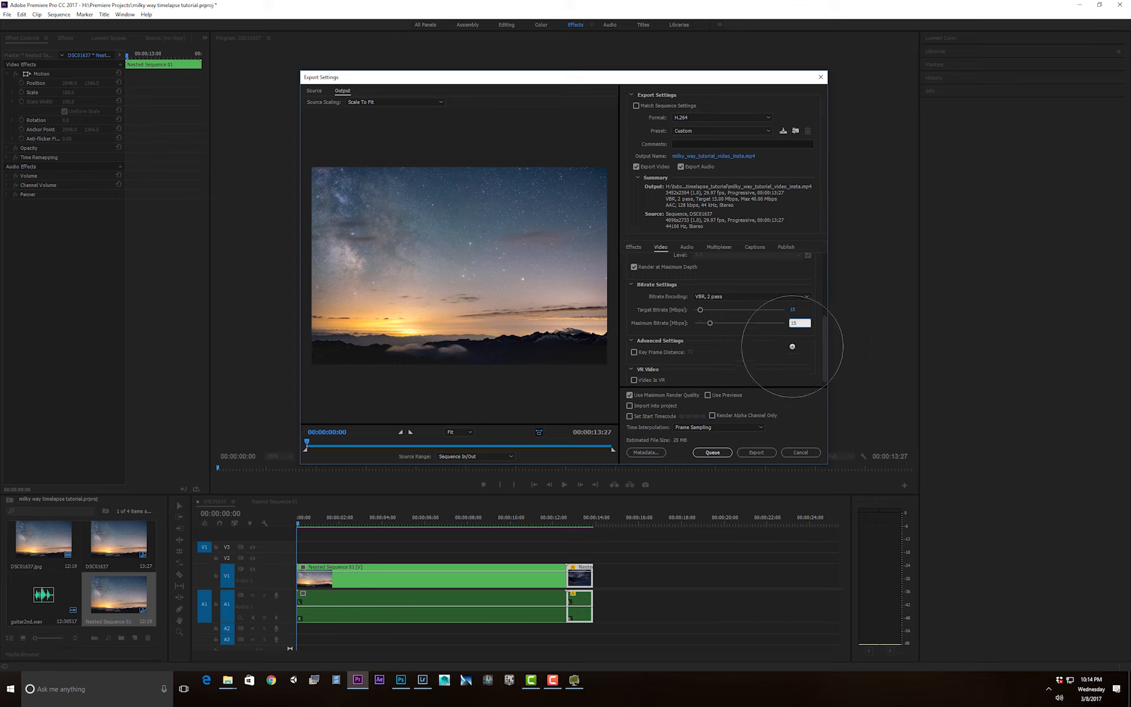
type("15")
key("Return")
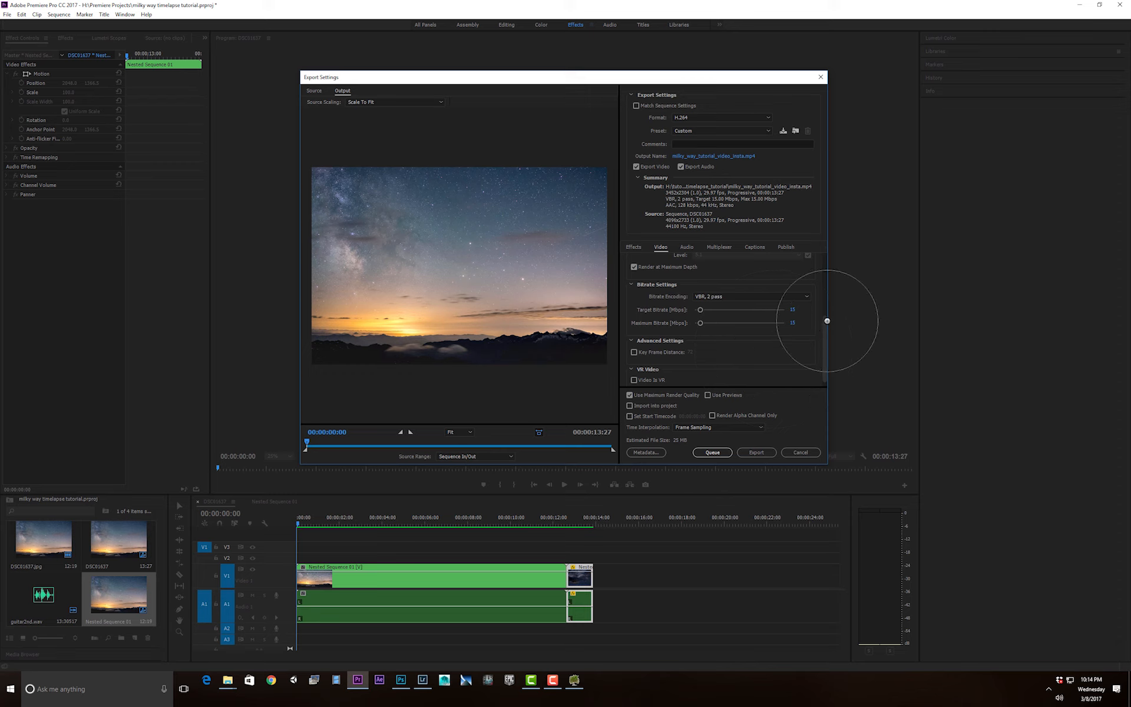
Step: Stop matching the frame size to the source and set the export width to 640 with proportions linked
left_click_drag(825, 320, 828, 291)
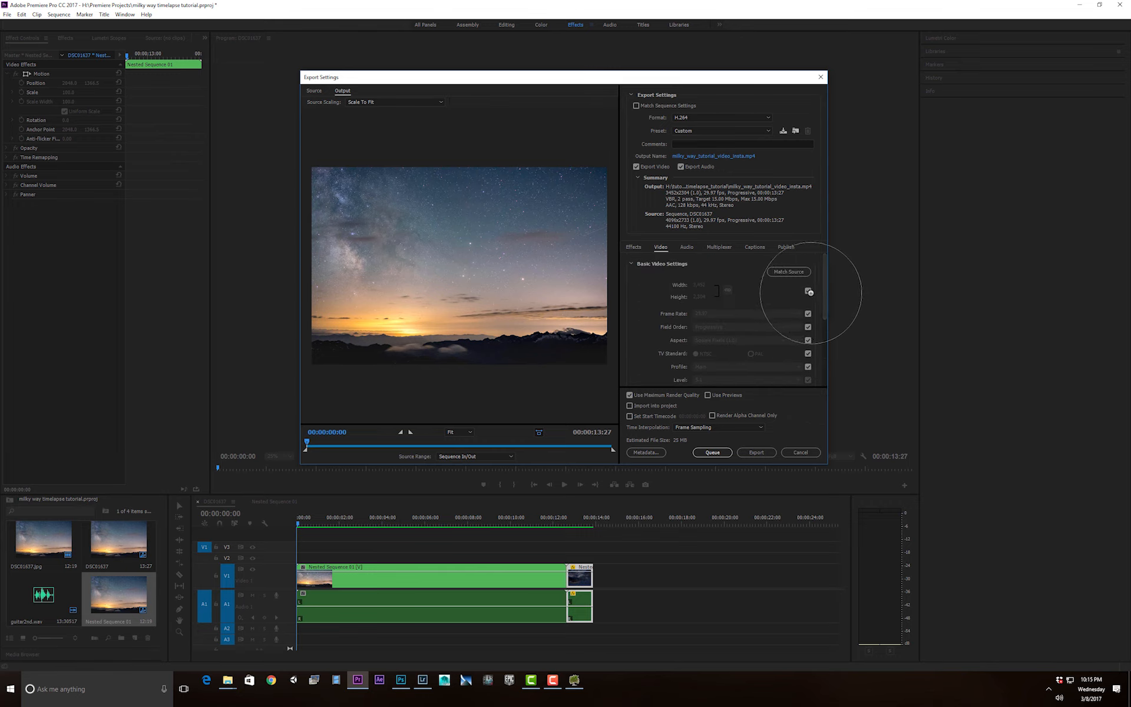
left_click(808, 290)
left_click(700, 284)
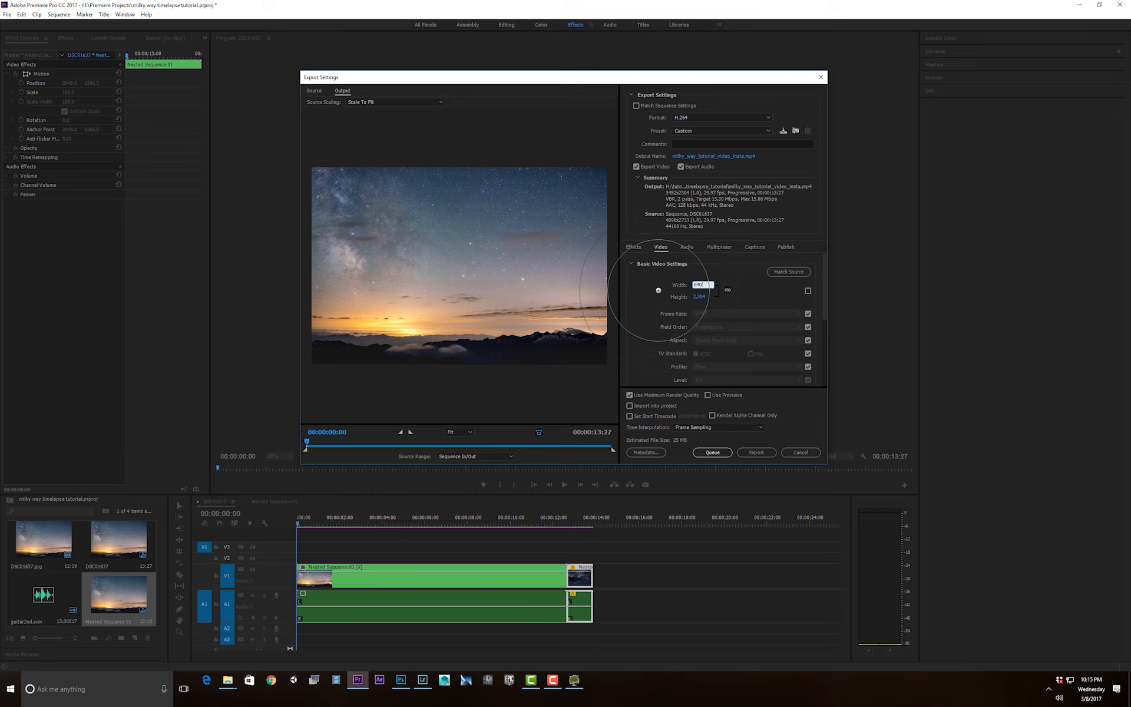
key("Return")
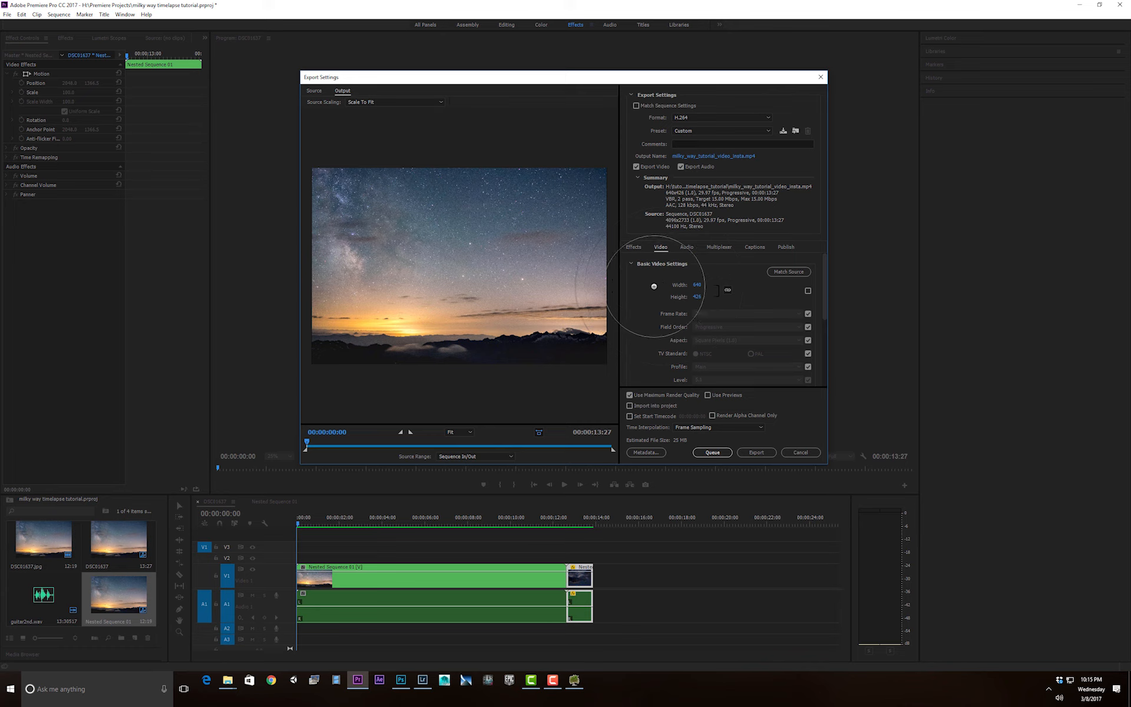
Step: Review the remaining video settings and export milky_way_tutorial_video_insta.mp4
scroll(655, 295, "down", 5)
scroll(657, 306, "up", 5)
scroll(656, 306, "down", 5)
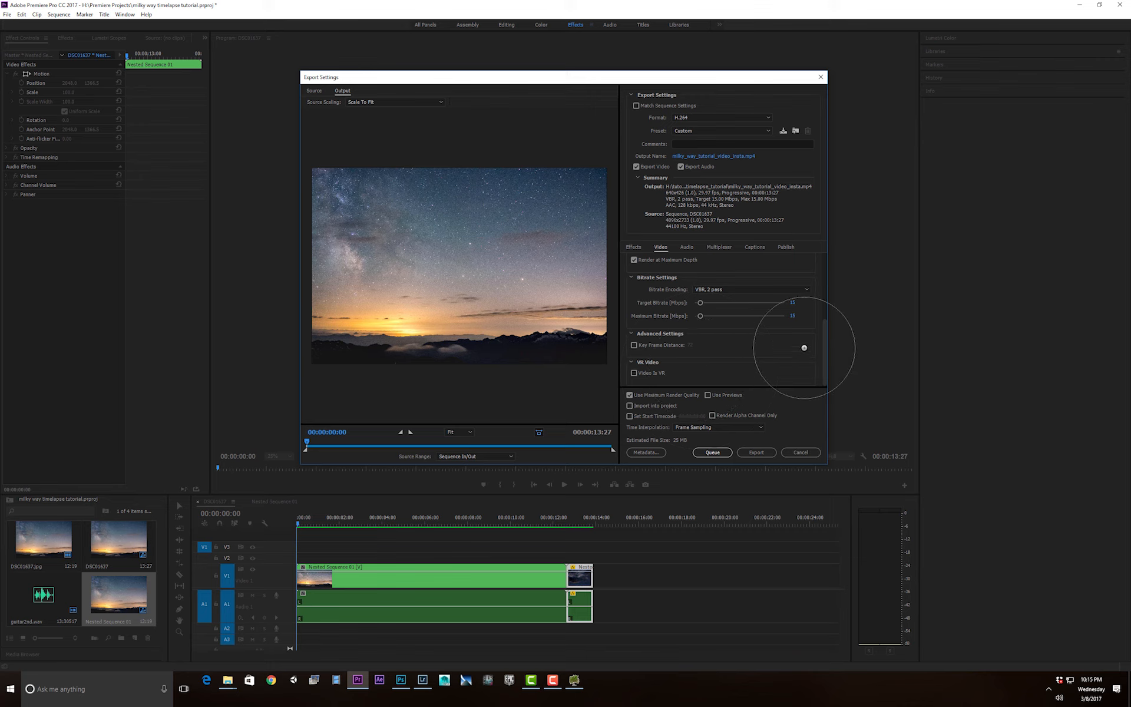
mouse_move(825, 347)
left_mouse_down()
mouse_move(827, 274)
mouse_move(827, 370)
left_mouse_up()
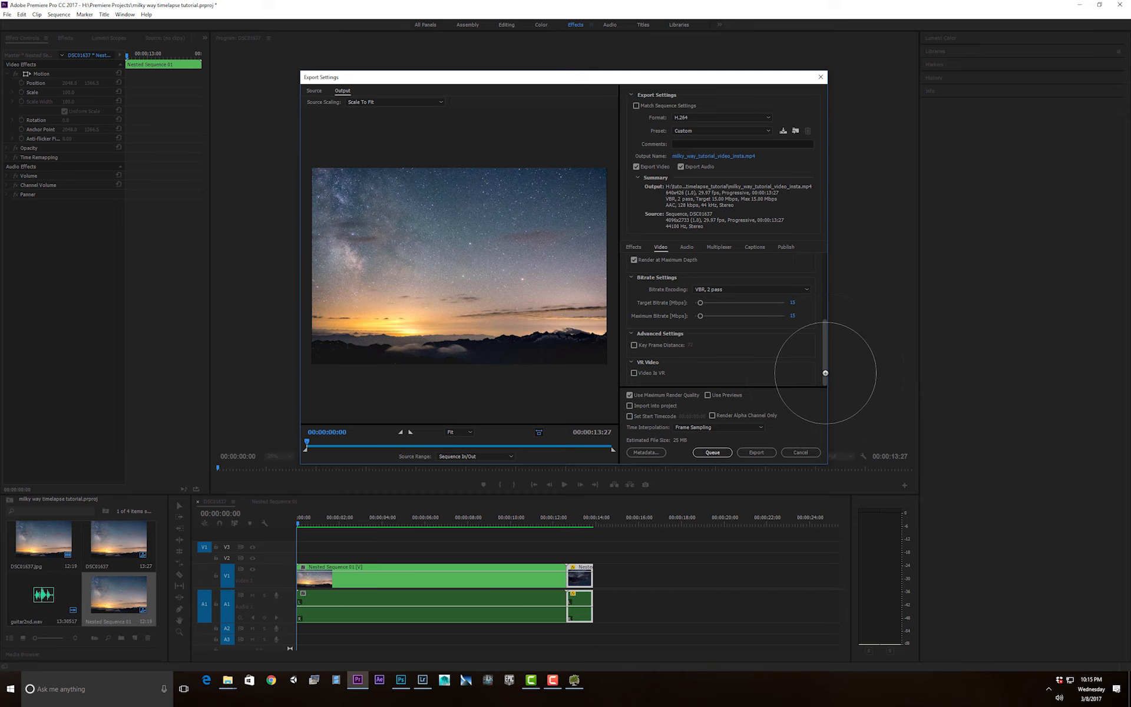
mouse_move(826, 373)
left_mouse_down()
mouse_move(826, 278)
mouse_move(826, 348)
mouse_move(820, 301)
mouse_move(813, 367)
left_mouse_up()
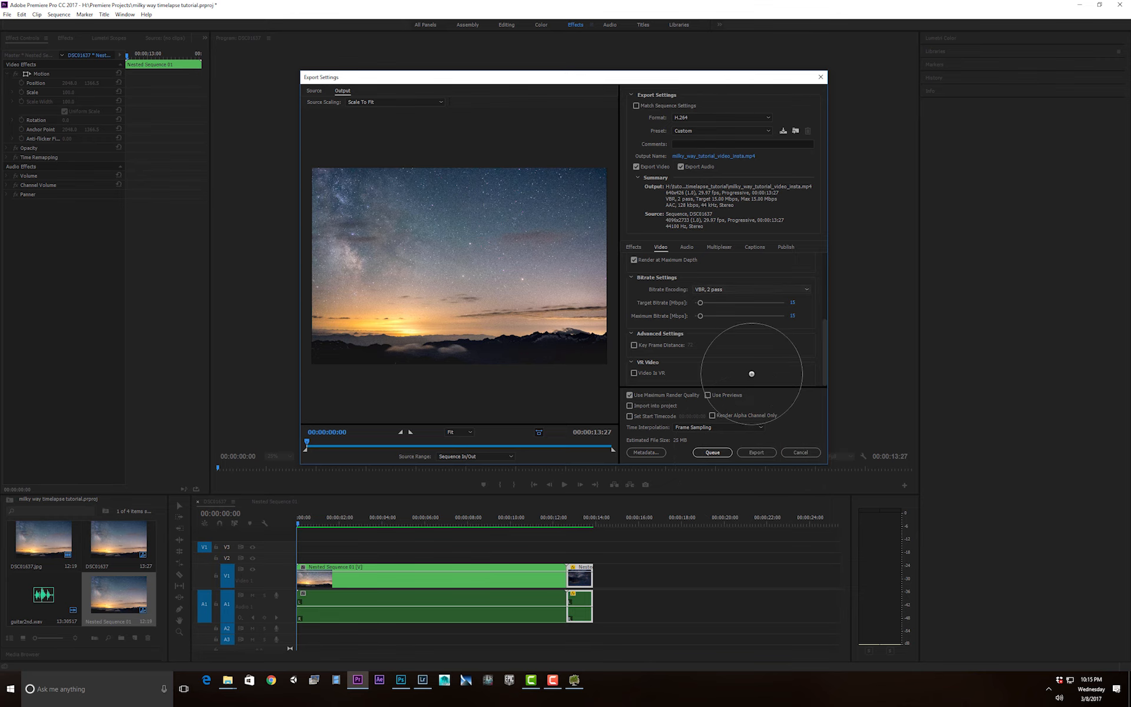
left_click(761, 452)
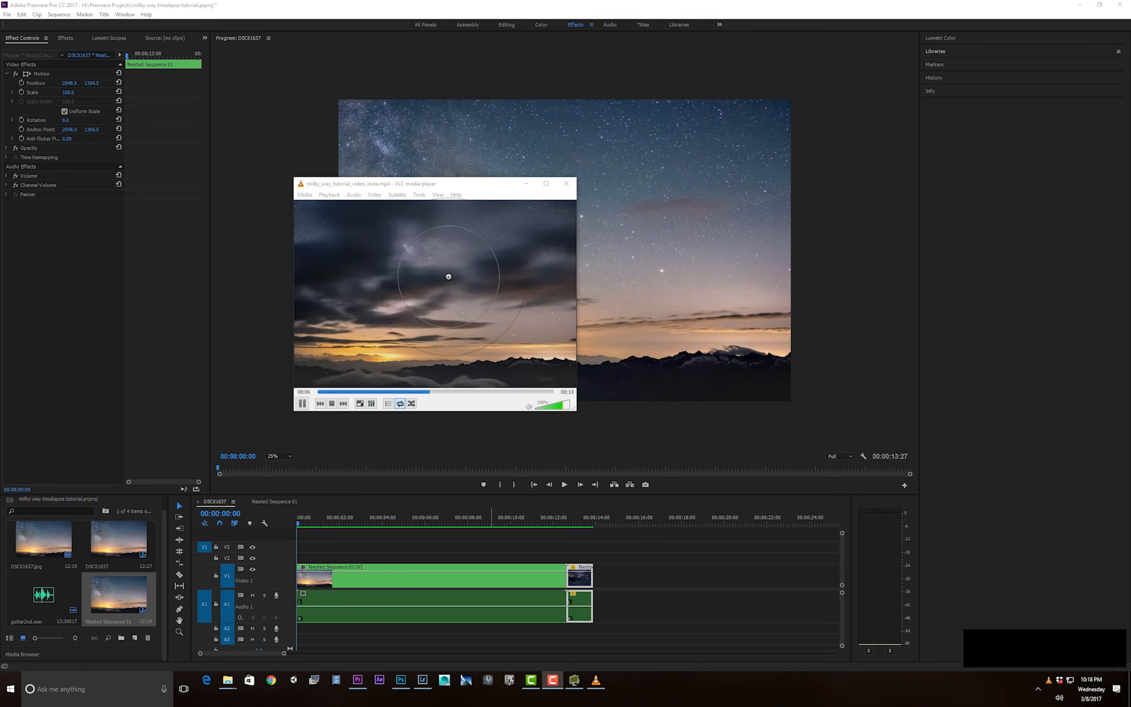
Step: Pause the exported Instagram video in VLC and check the exported files in the milky_way_timelapse_tutorial folder
left_click(302, 403)
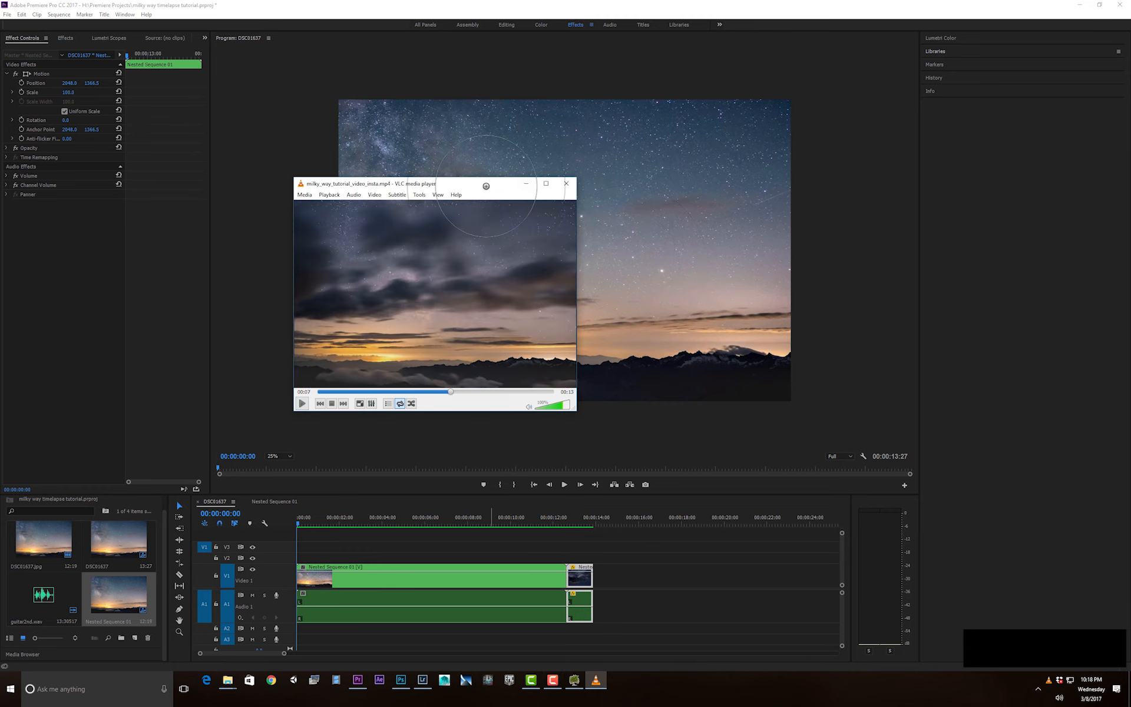
left_click_drag(484, 187, 497, 174)
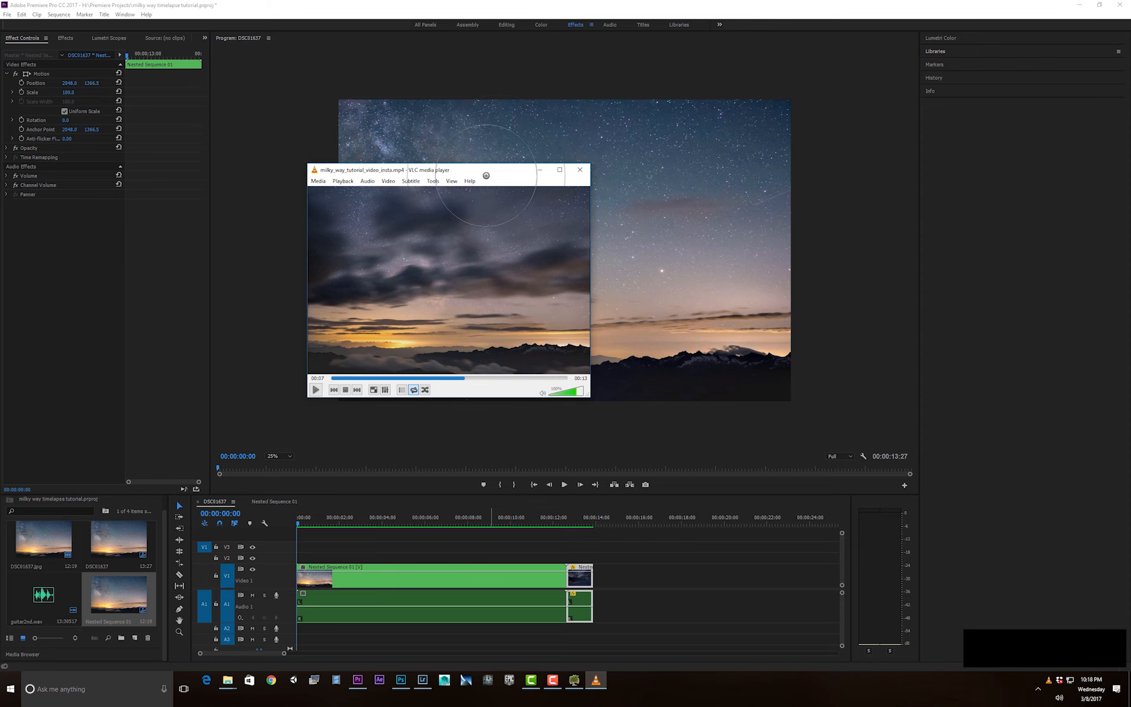
mouse_move(228, 678)
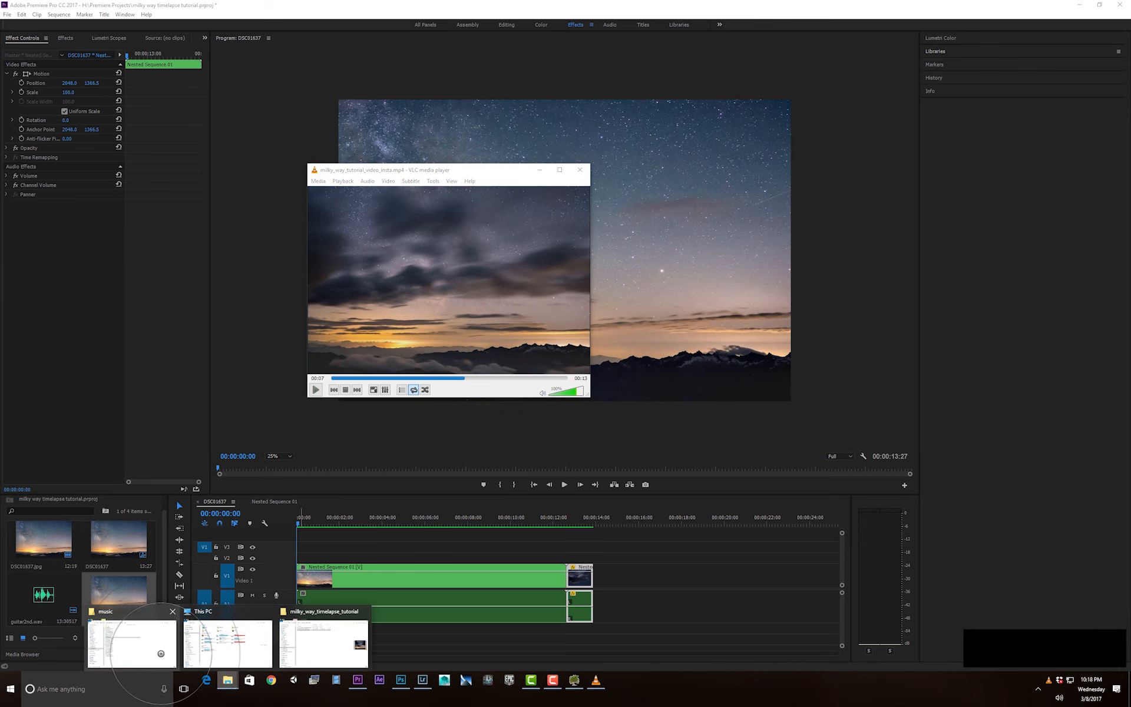
left_click(324, 642)
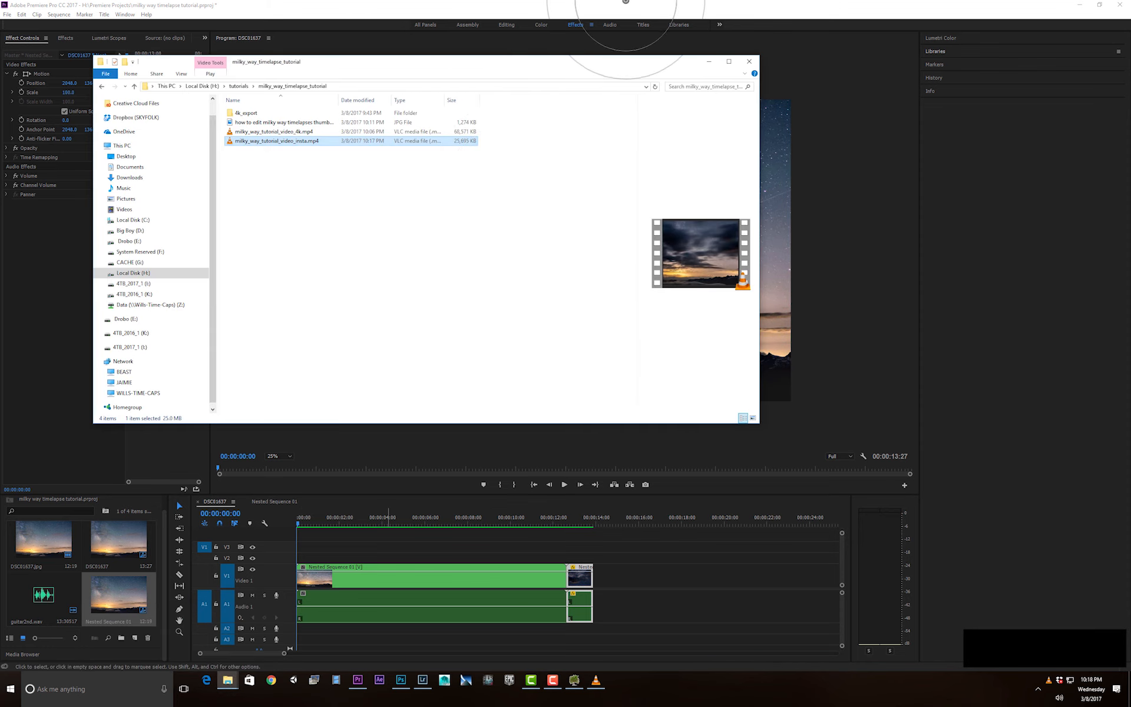
Step: Leave the export folder and switch to Lightroom to view the timelapse photos in the Develop module
left_click(606, 4)
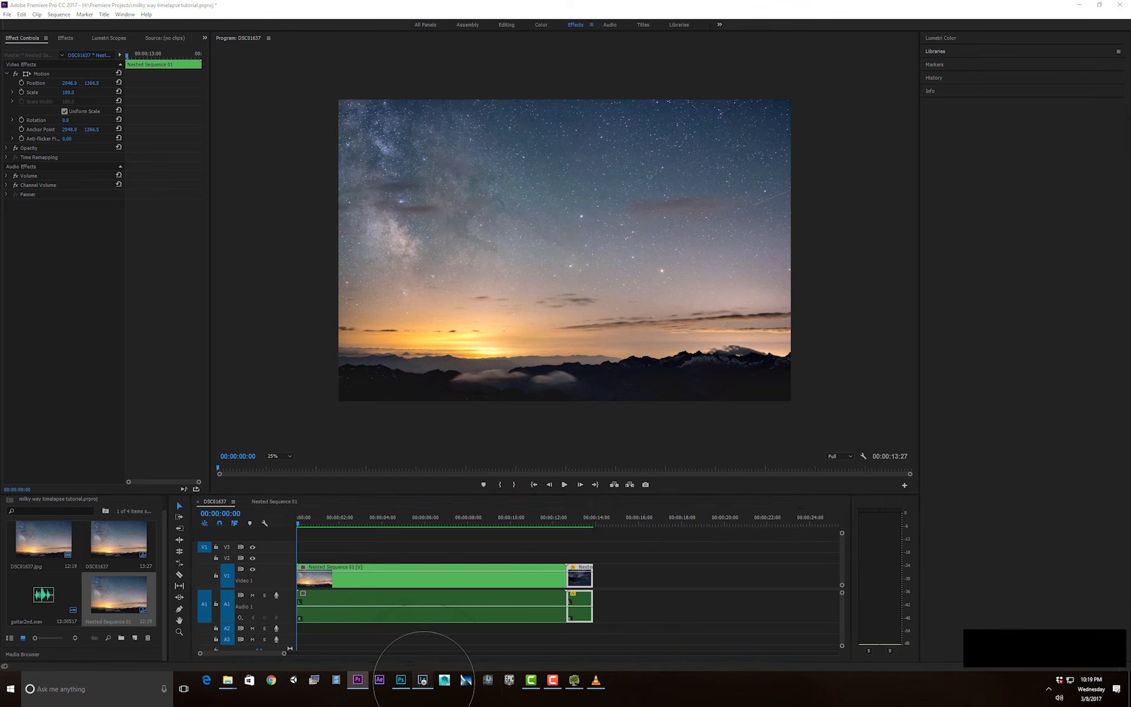
left_click(422, 679)
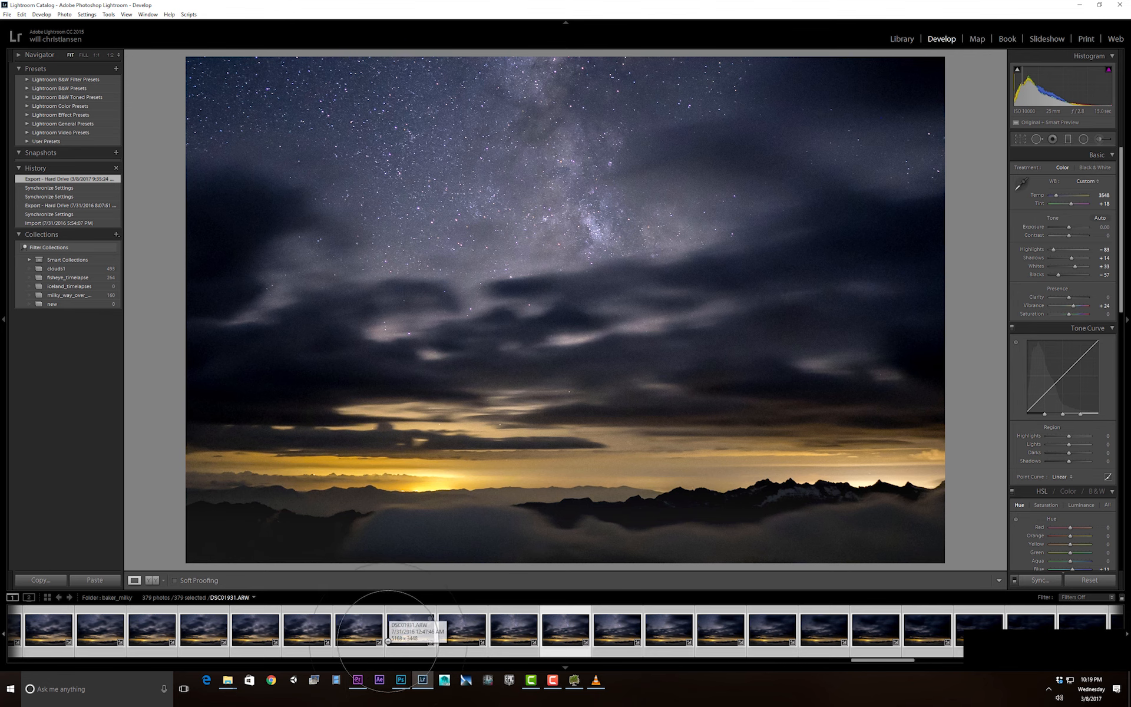